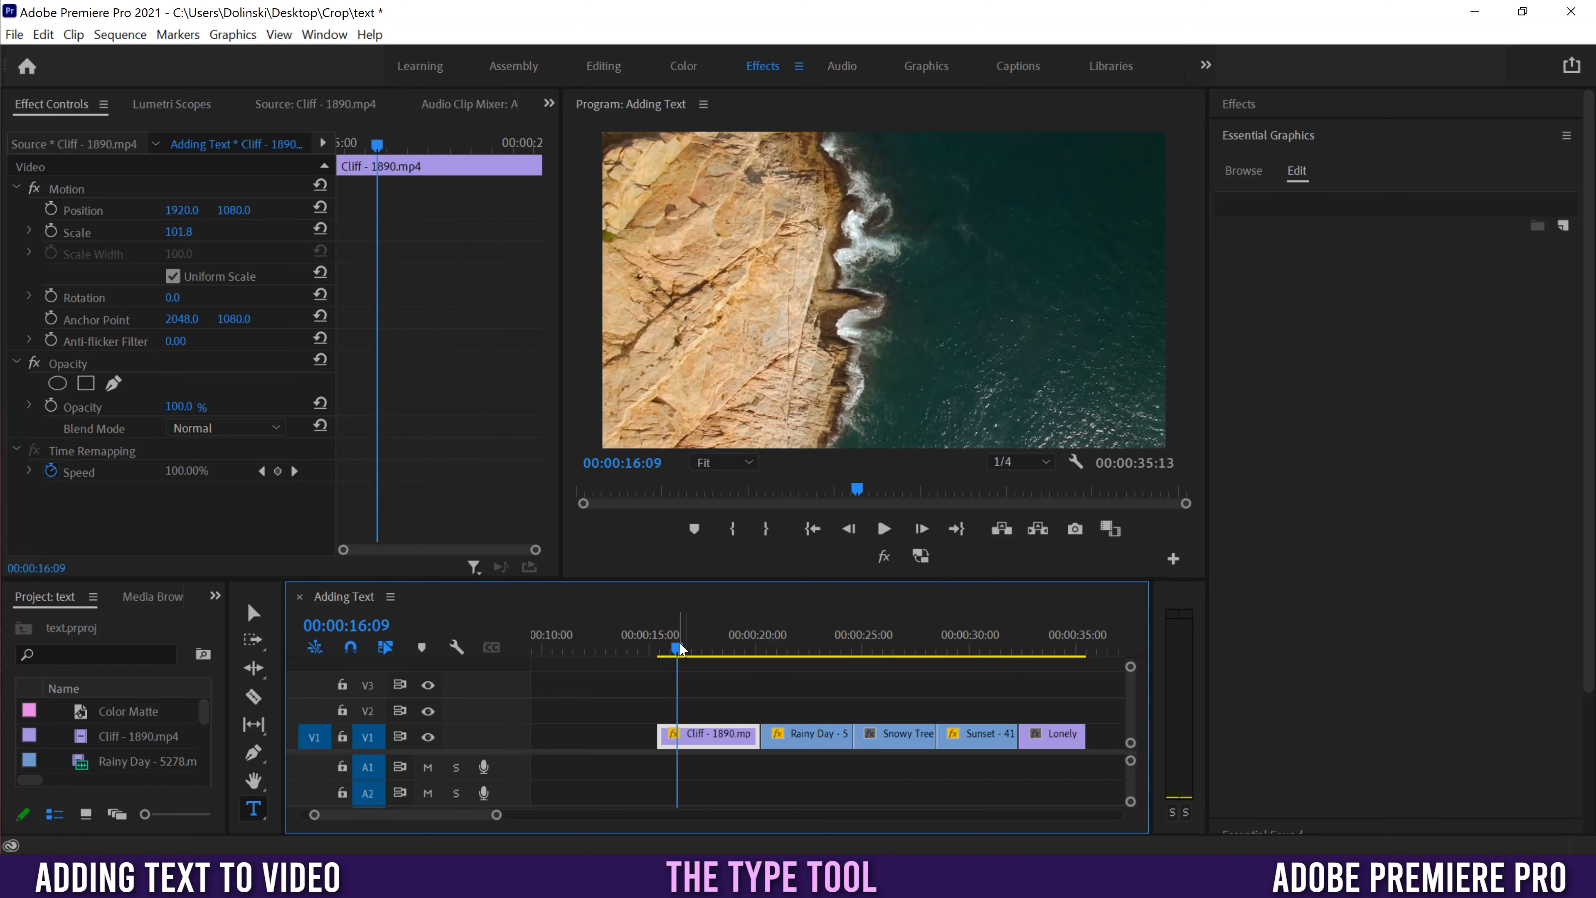
- Start a text layer with the horizontal Type tool on the upper cliff area of the video at 00:00:16:28
mouse_move(681, 650)
left_mouse_down()
mouse_move(723, 649)
mouse_move(672, 651)
left_mouse_up()
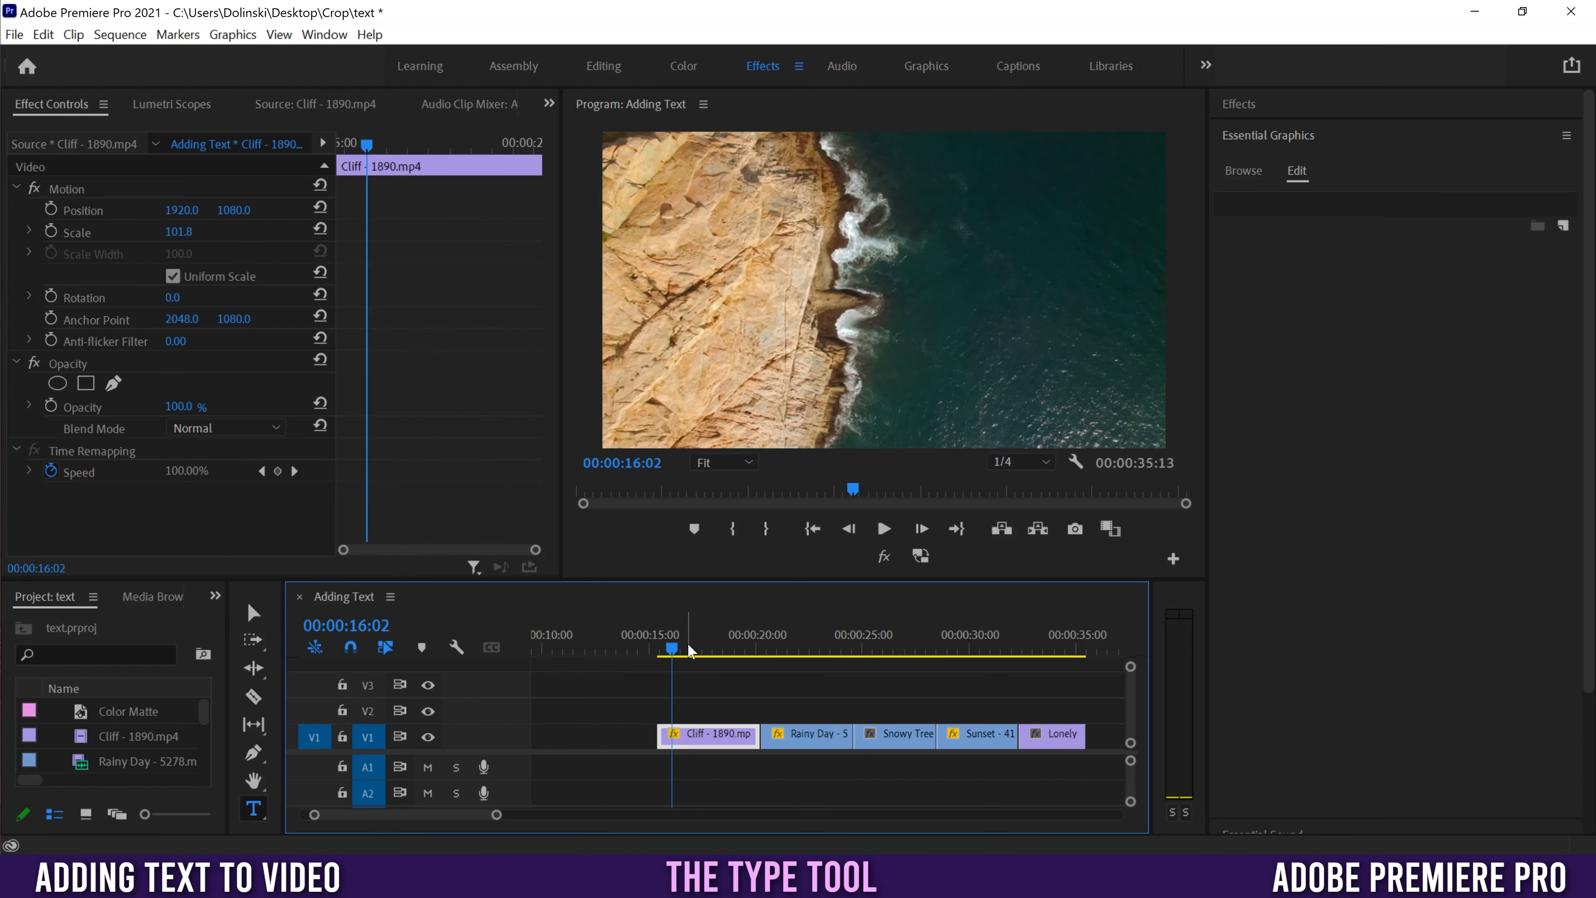
left_click(254, 810)
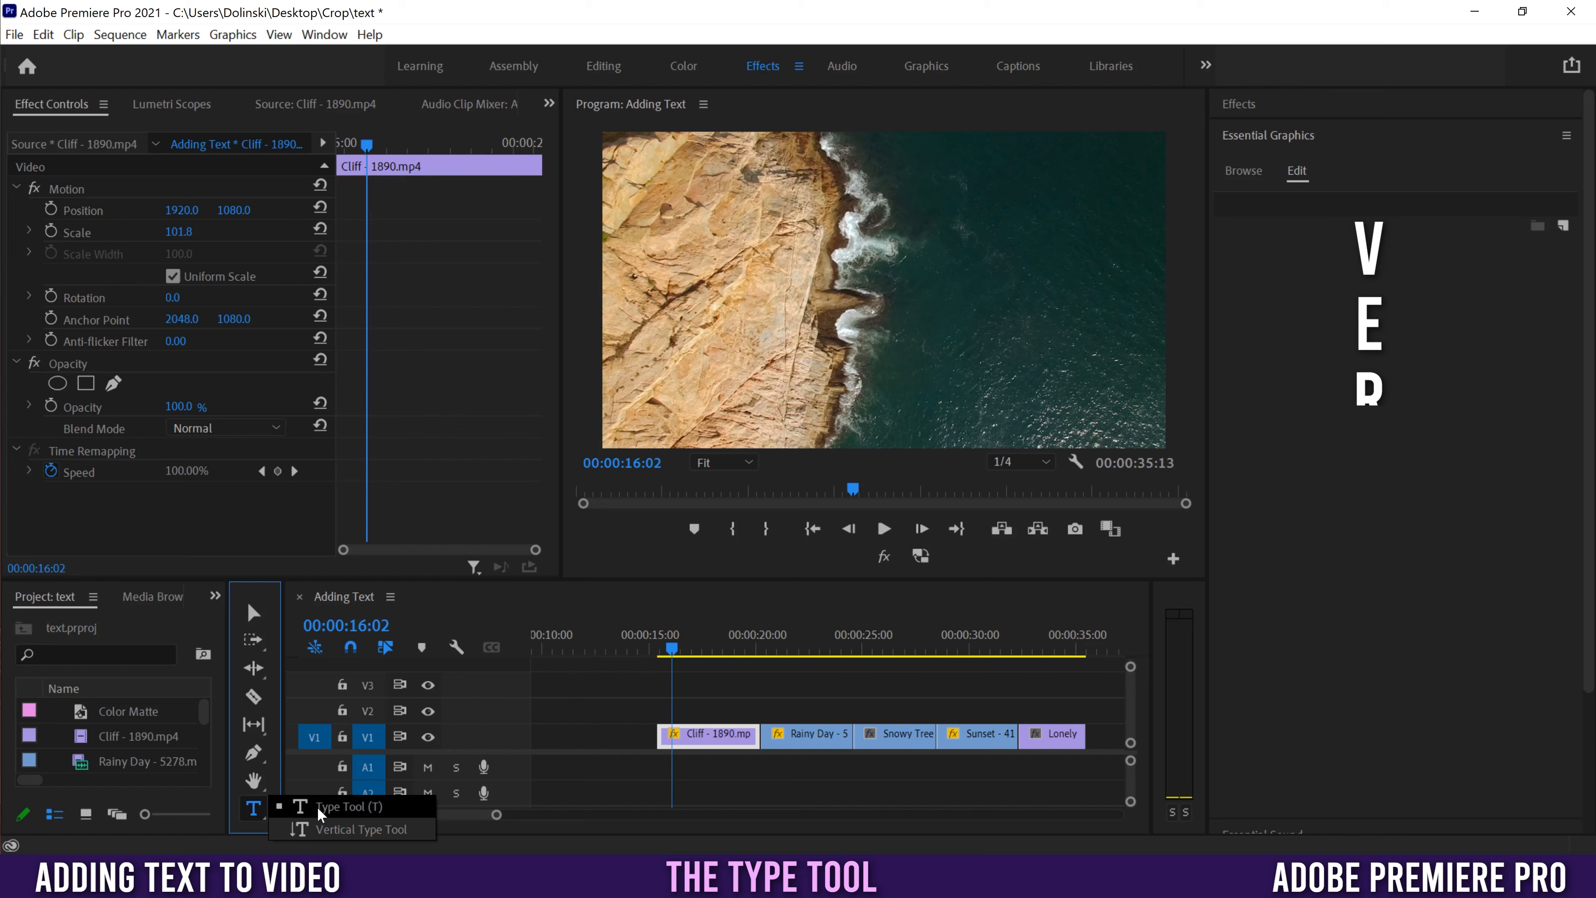
left_click(330, 807)
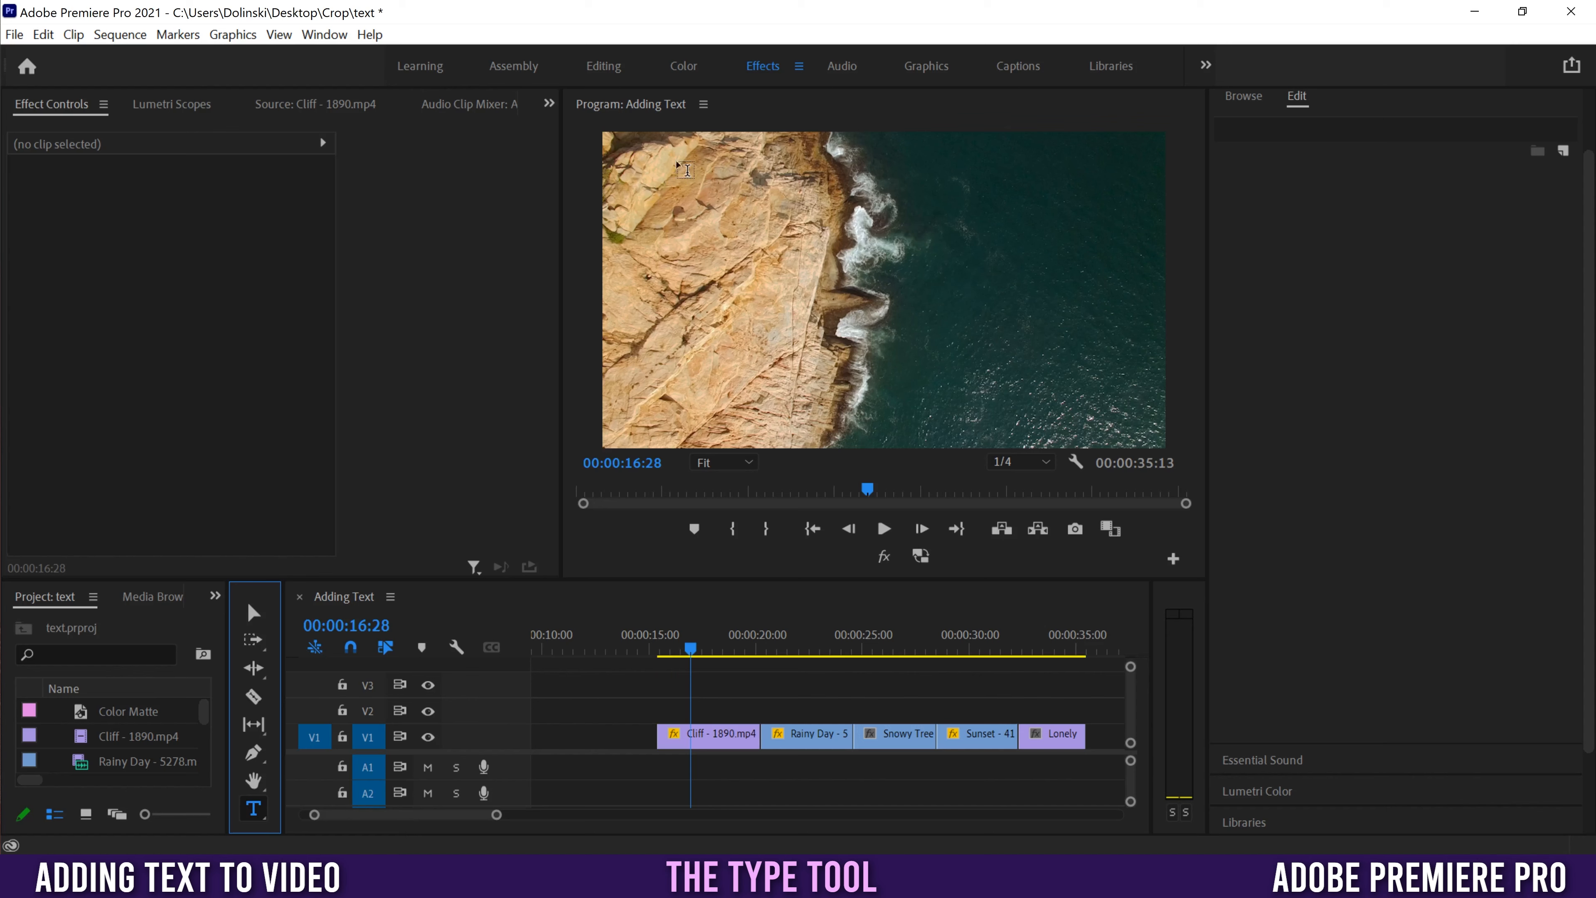
left_click(726, 228)
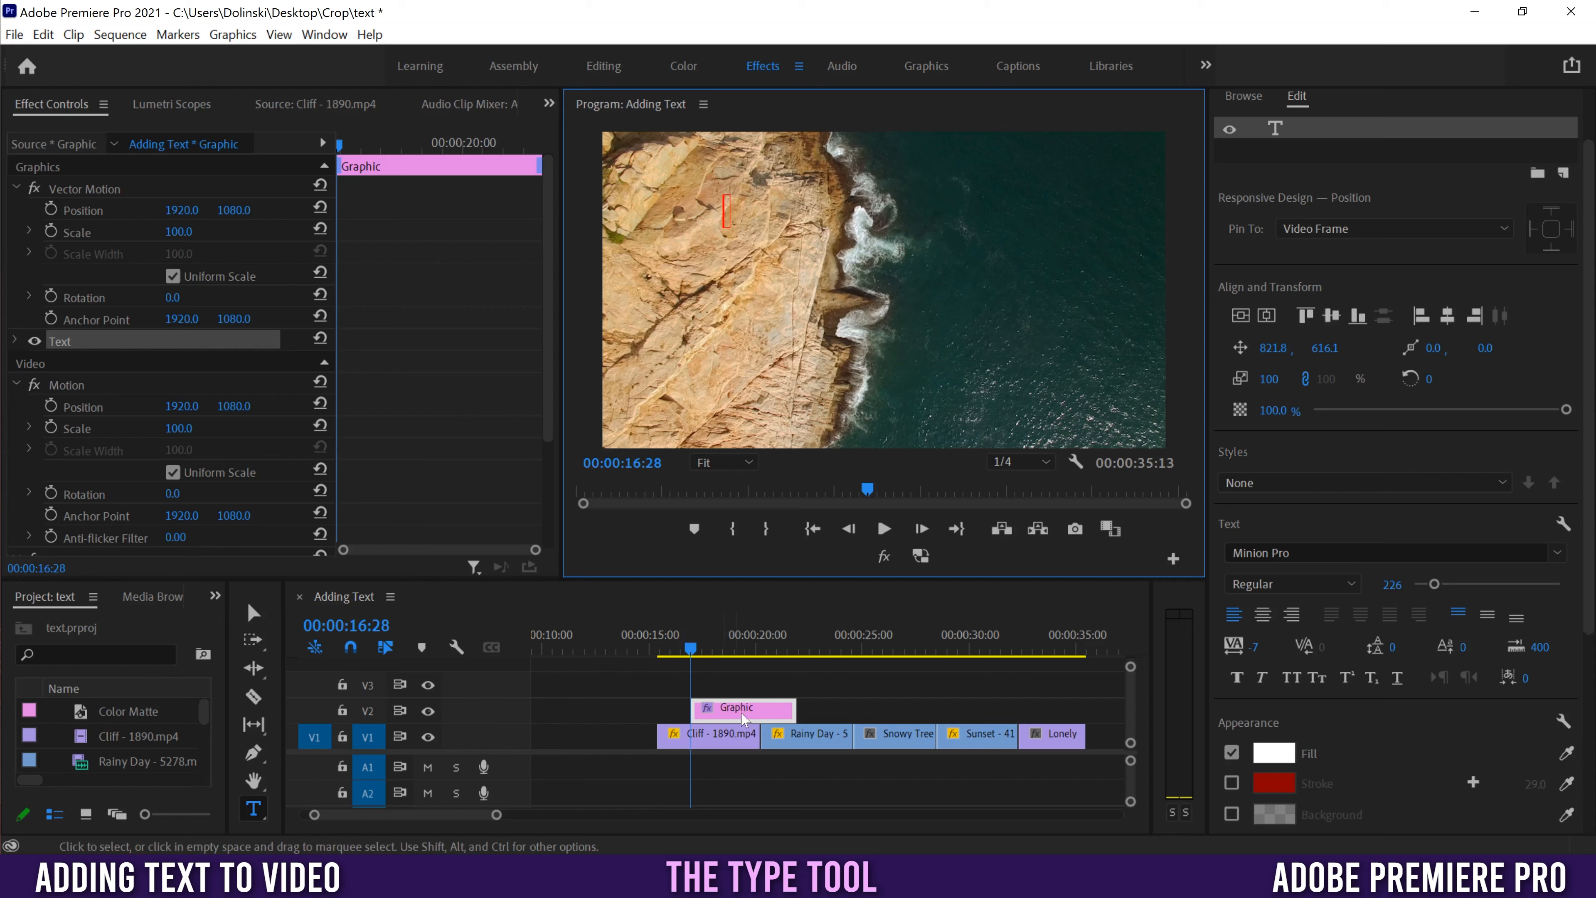
- Place an empty text layer at 00:00:10:02, where the timeline has no footage, and delete the resulting graphic clip
left_click(544, 635)
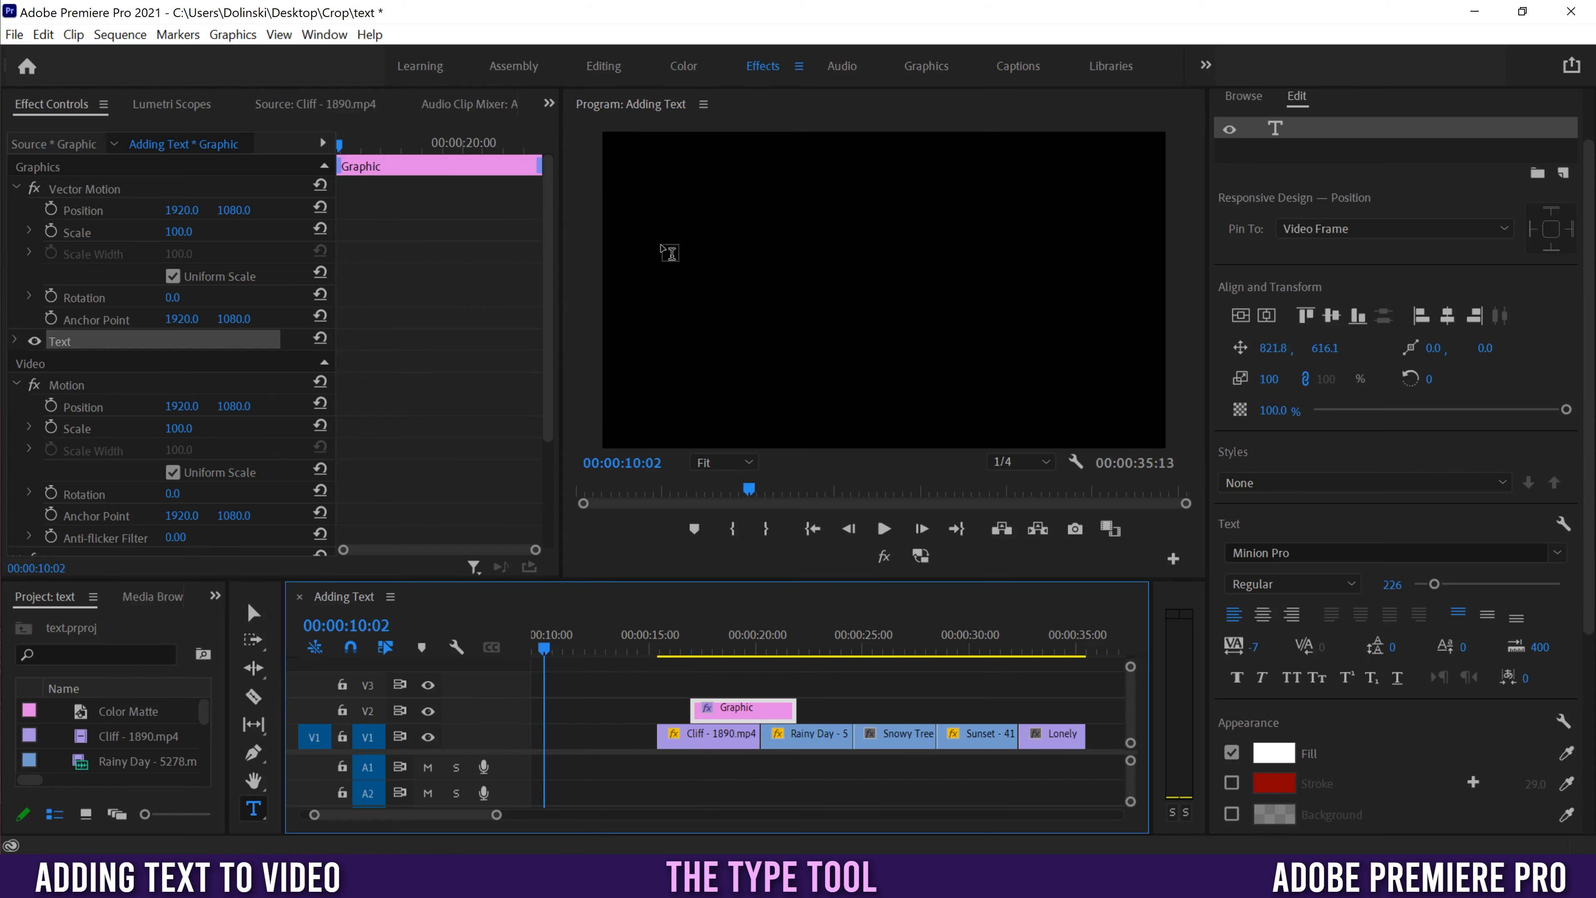
left_click(670, 253)
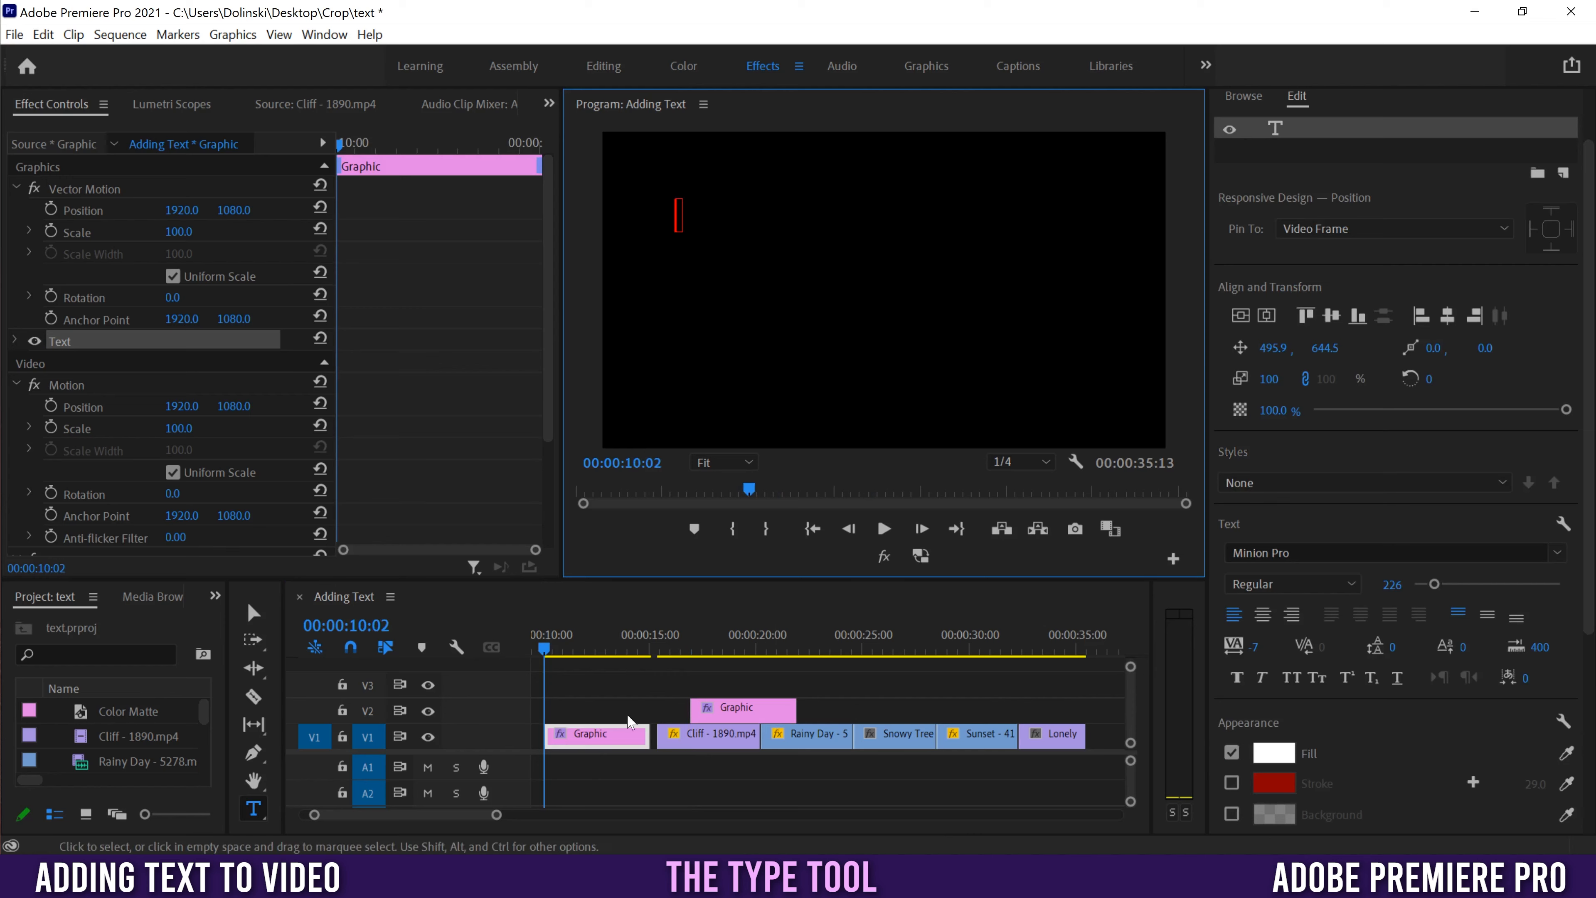
left_click(591, 740)
key("Delete")
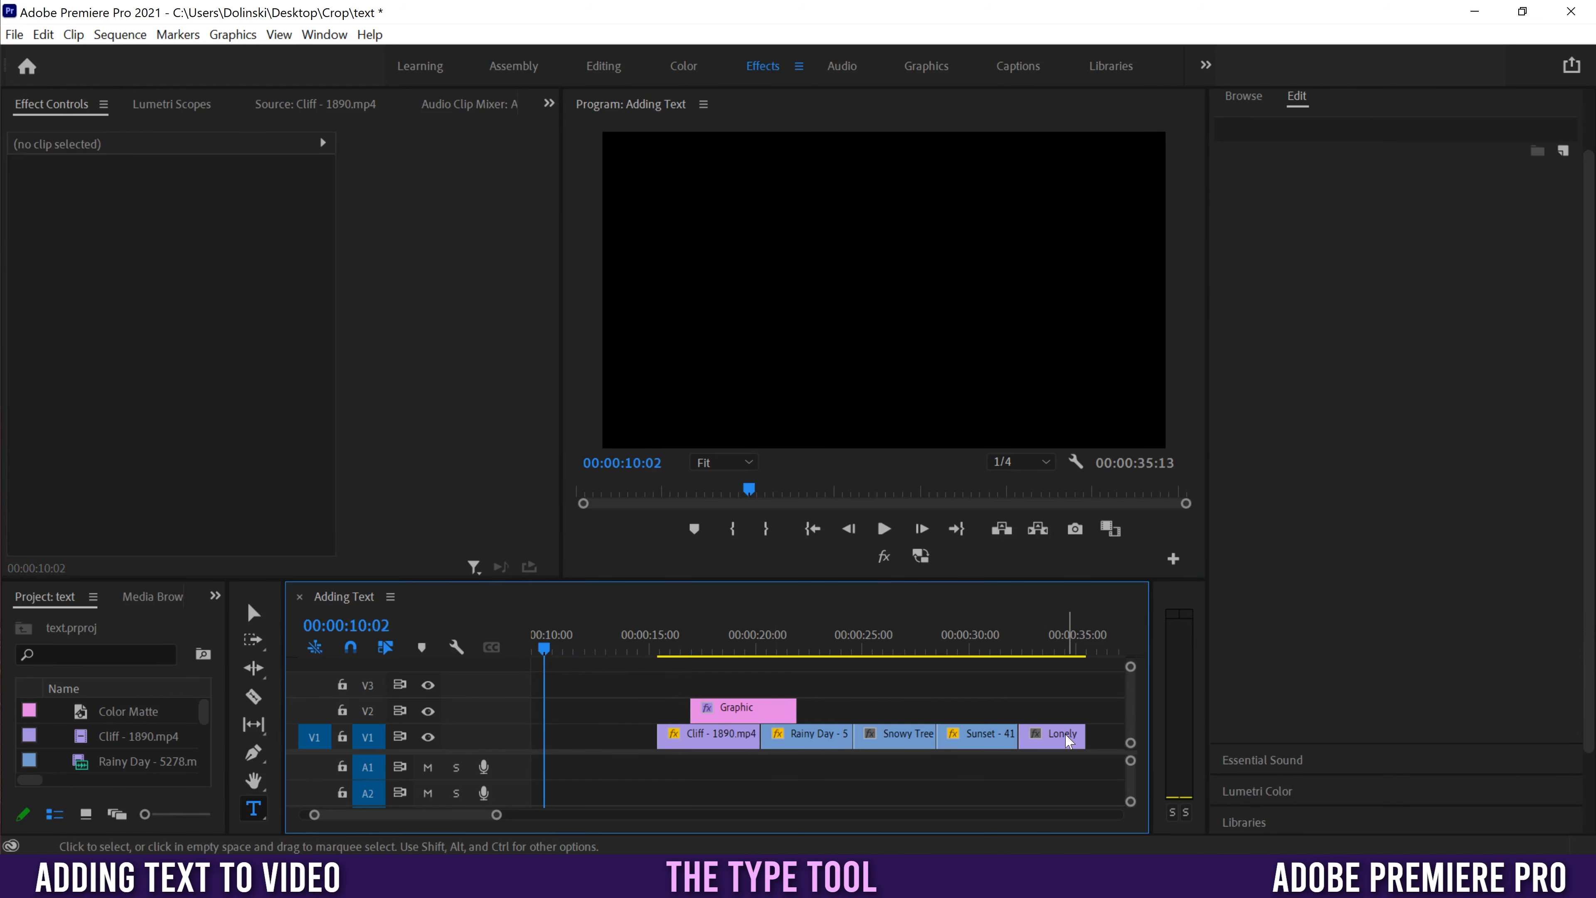
- Move the playhead to 00:00:17:11, select the graphic clip above the cliff footage and make sure Essential Graphics is shown
left_click(700, 639)
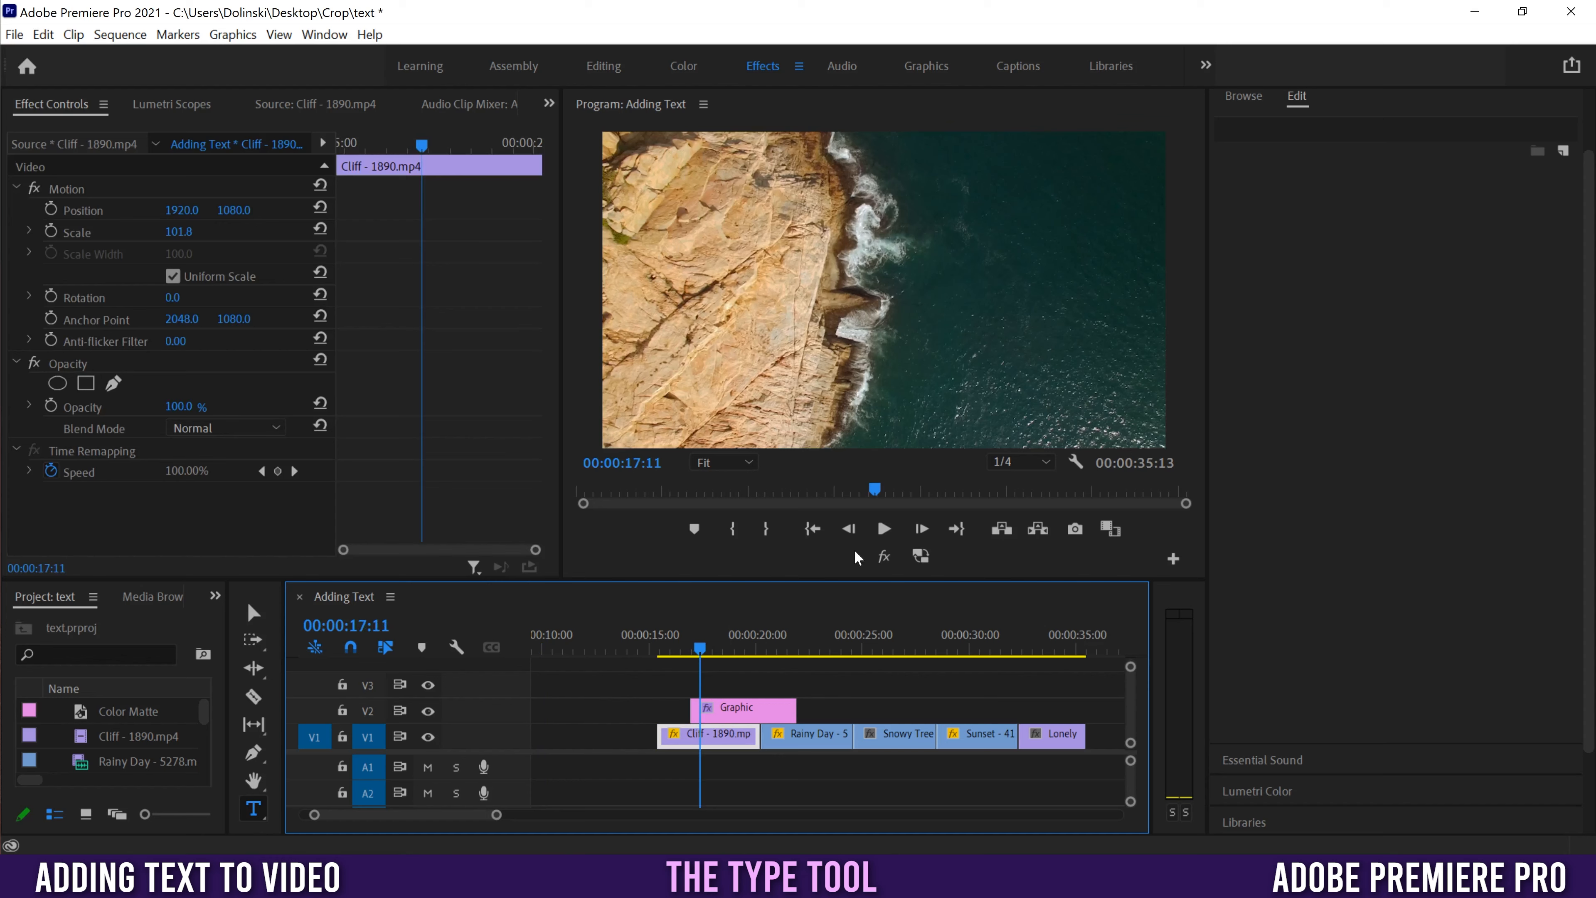
left_click(731, 715)
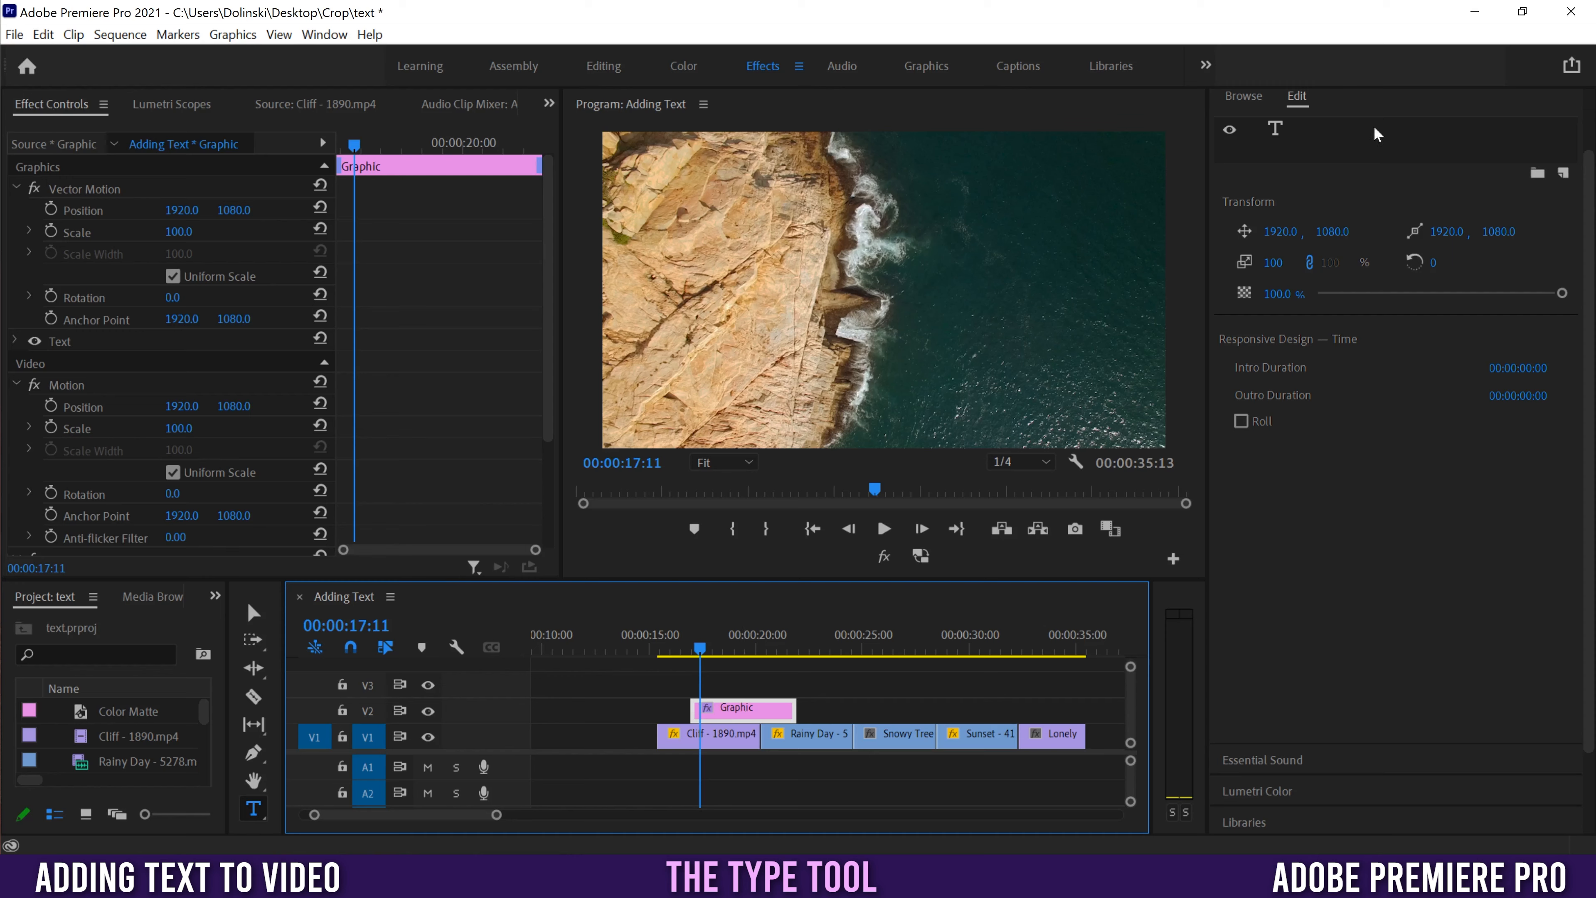
scroll(1499, 155, "up", 2)
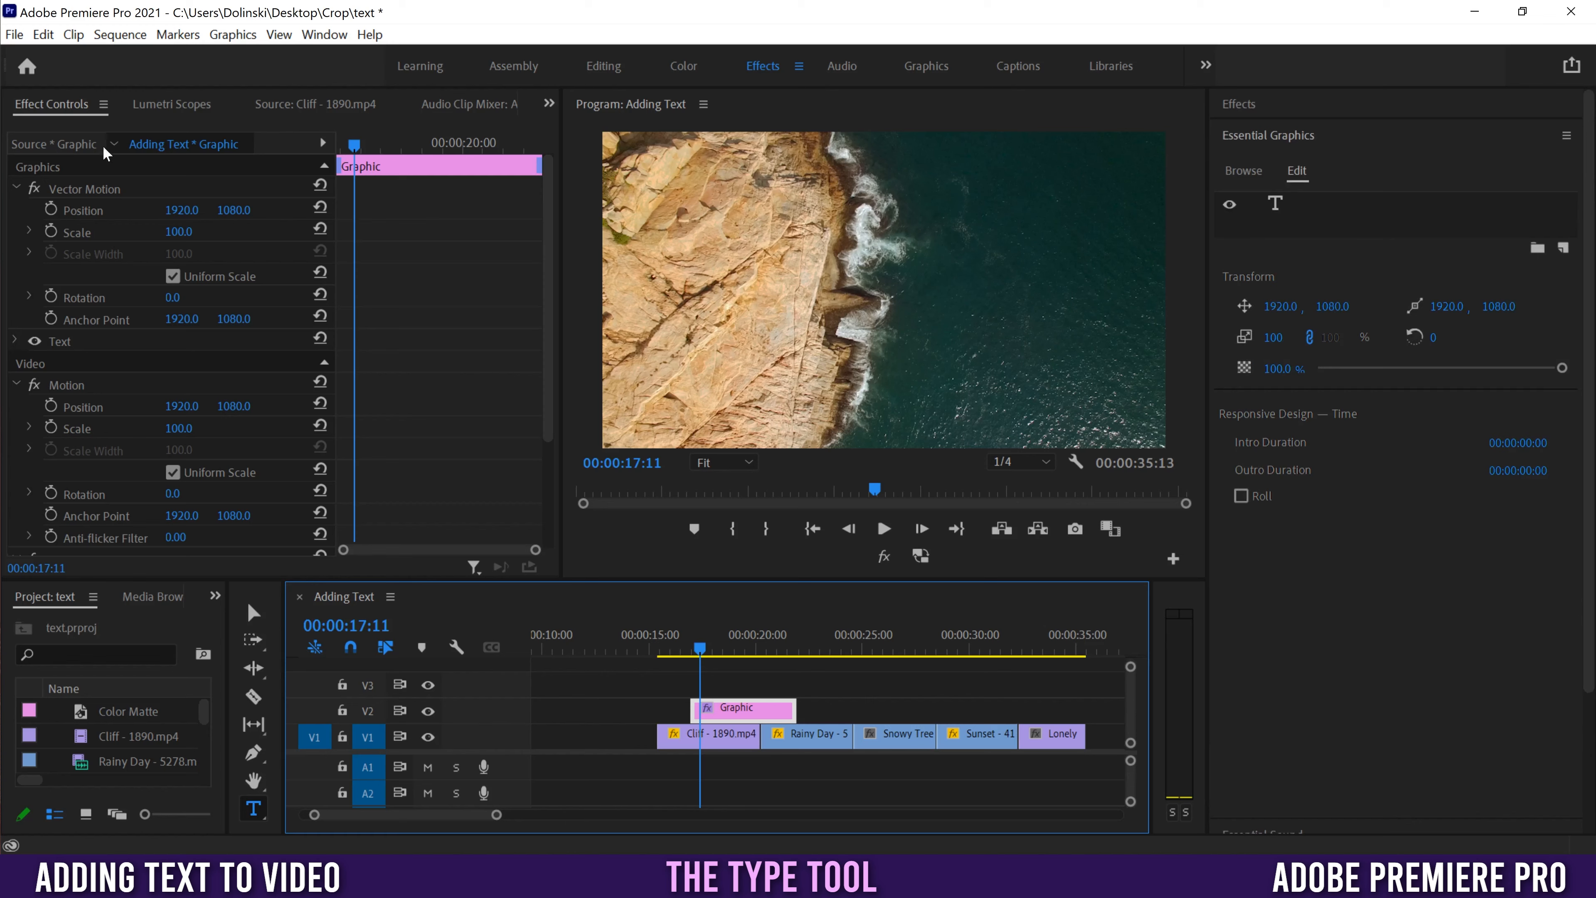
left_click(324, 34)
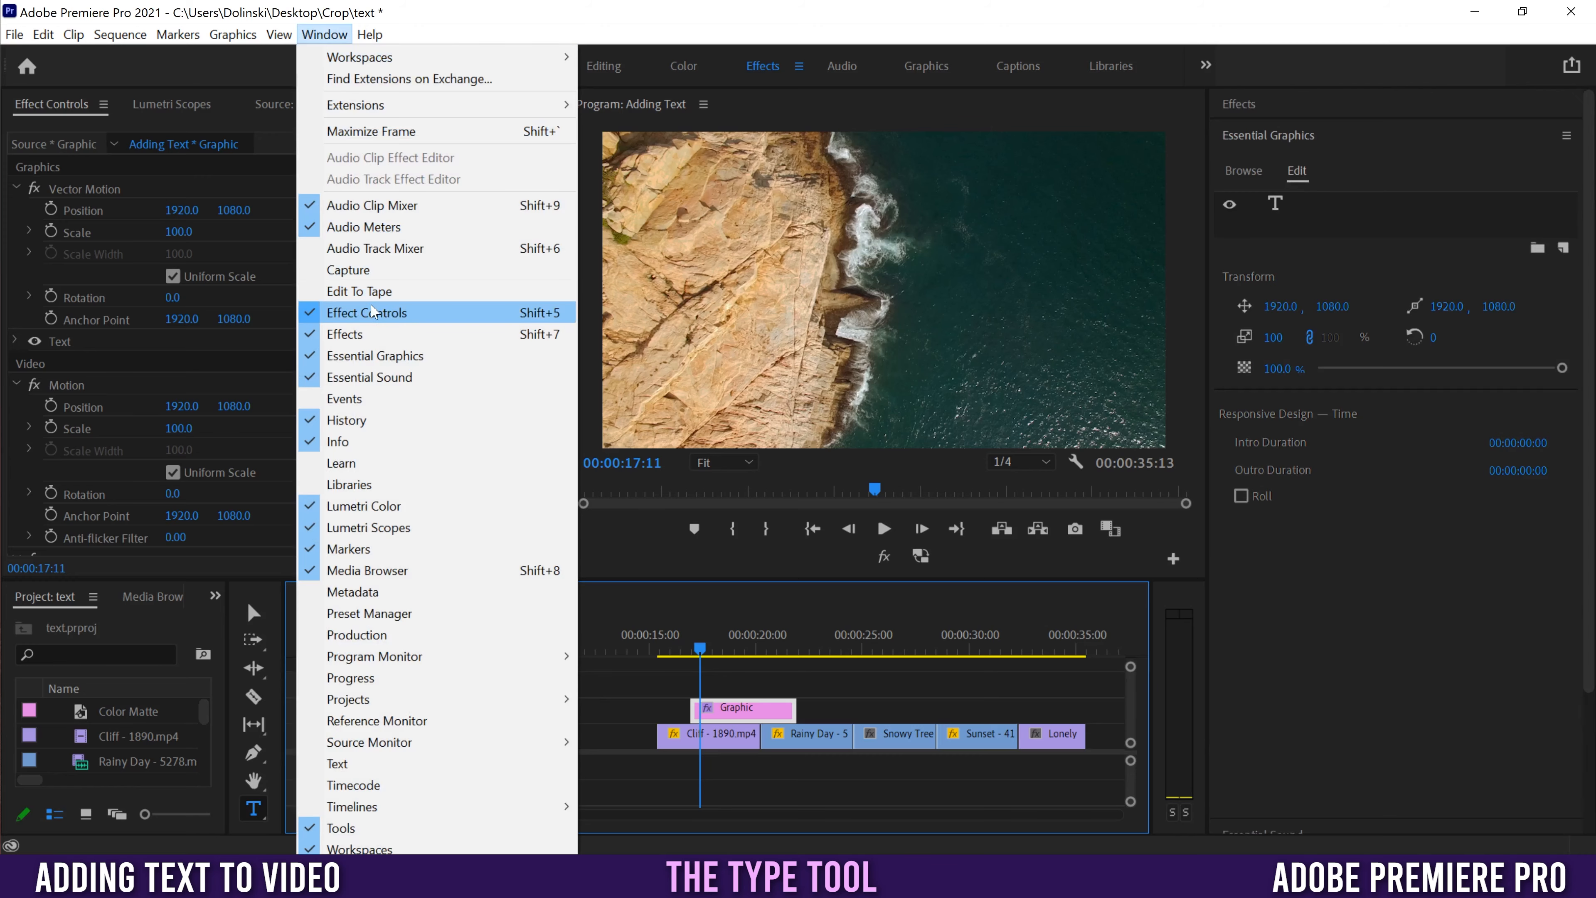
left_click(387, 356)
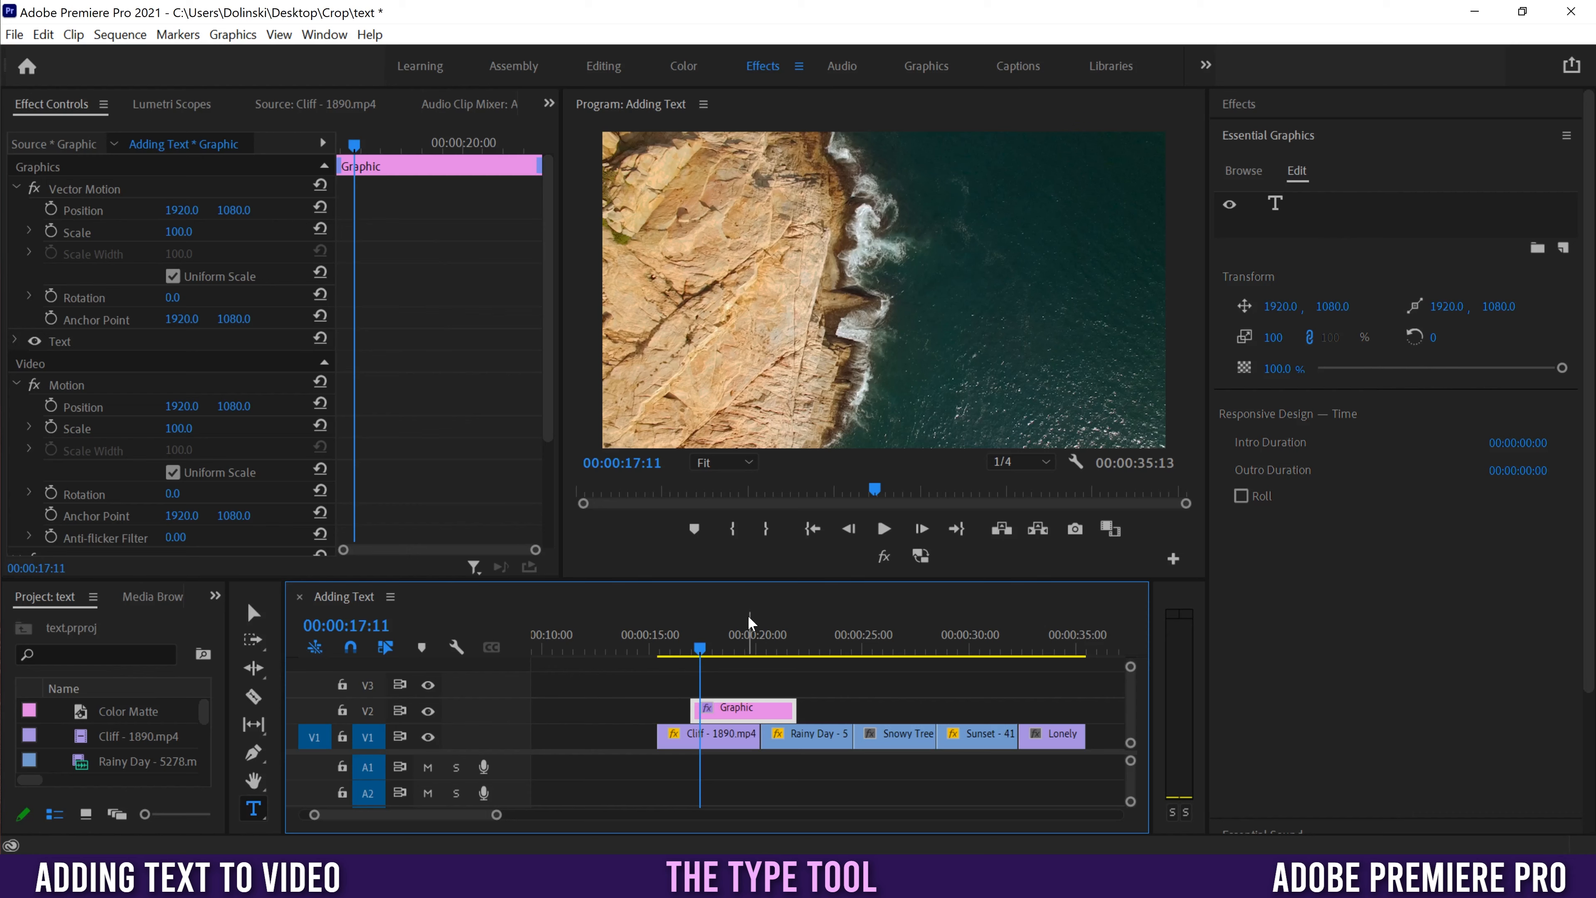
- Expand the empty text layer's properties and enter "Adding Text" as its content
left_click(724, 208)
left_click(1276, 201)
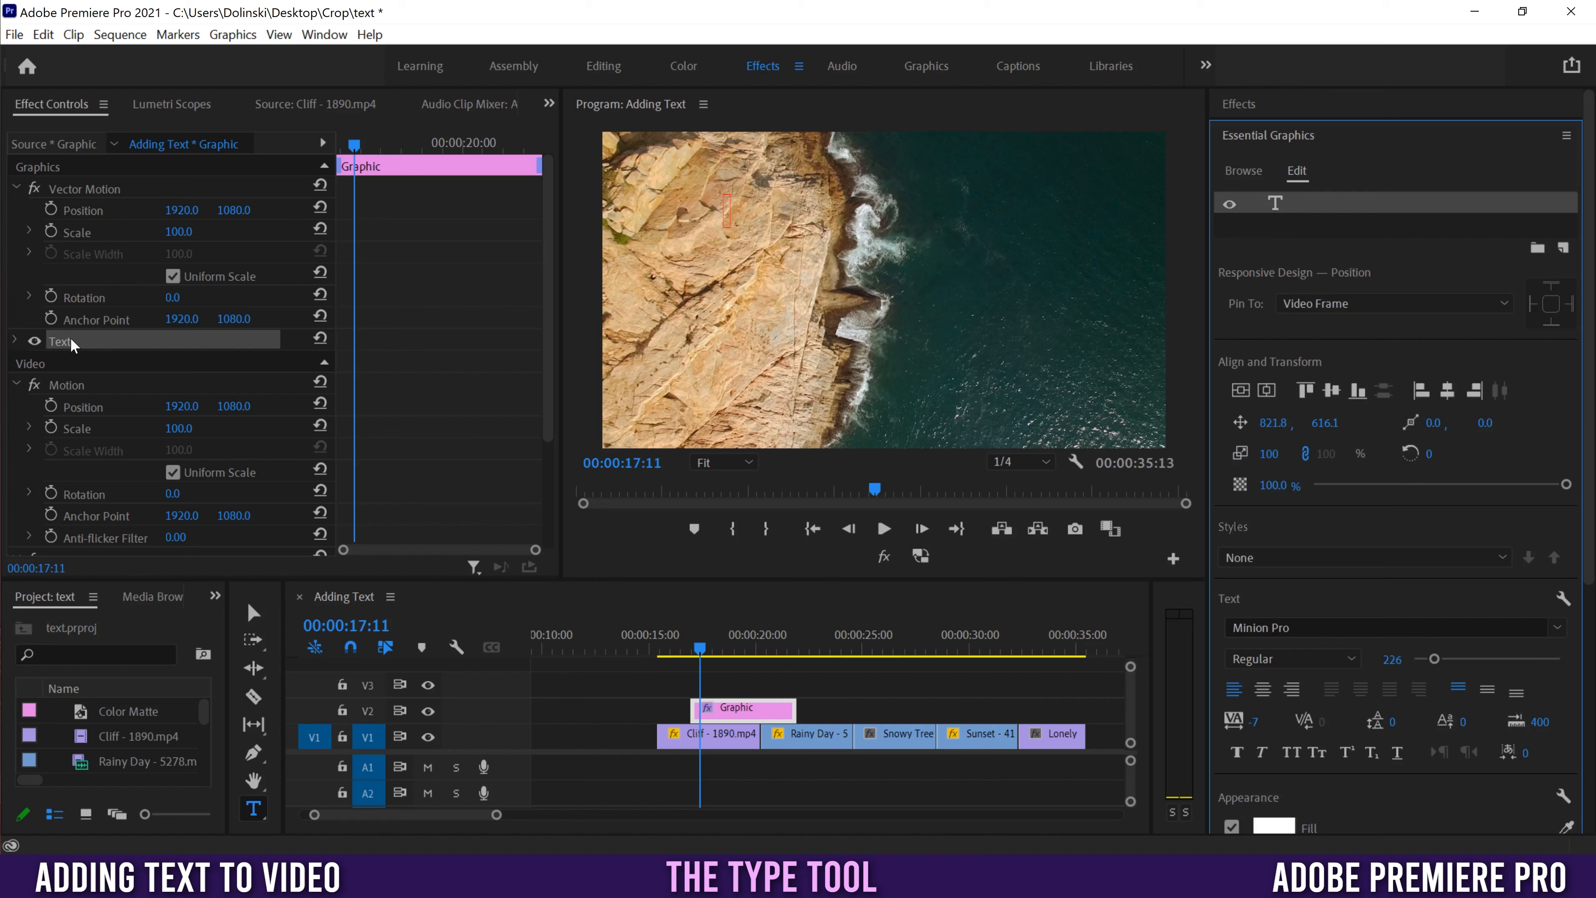
left_click(15, 342)
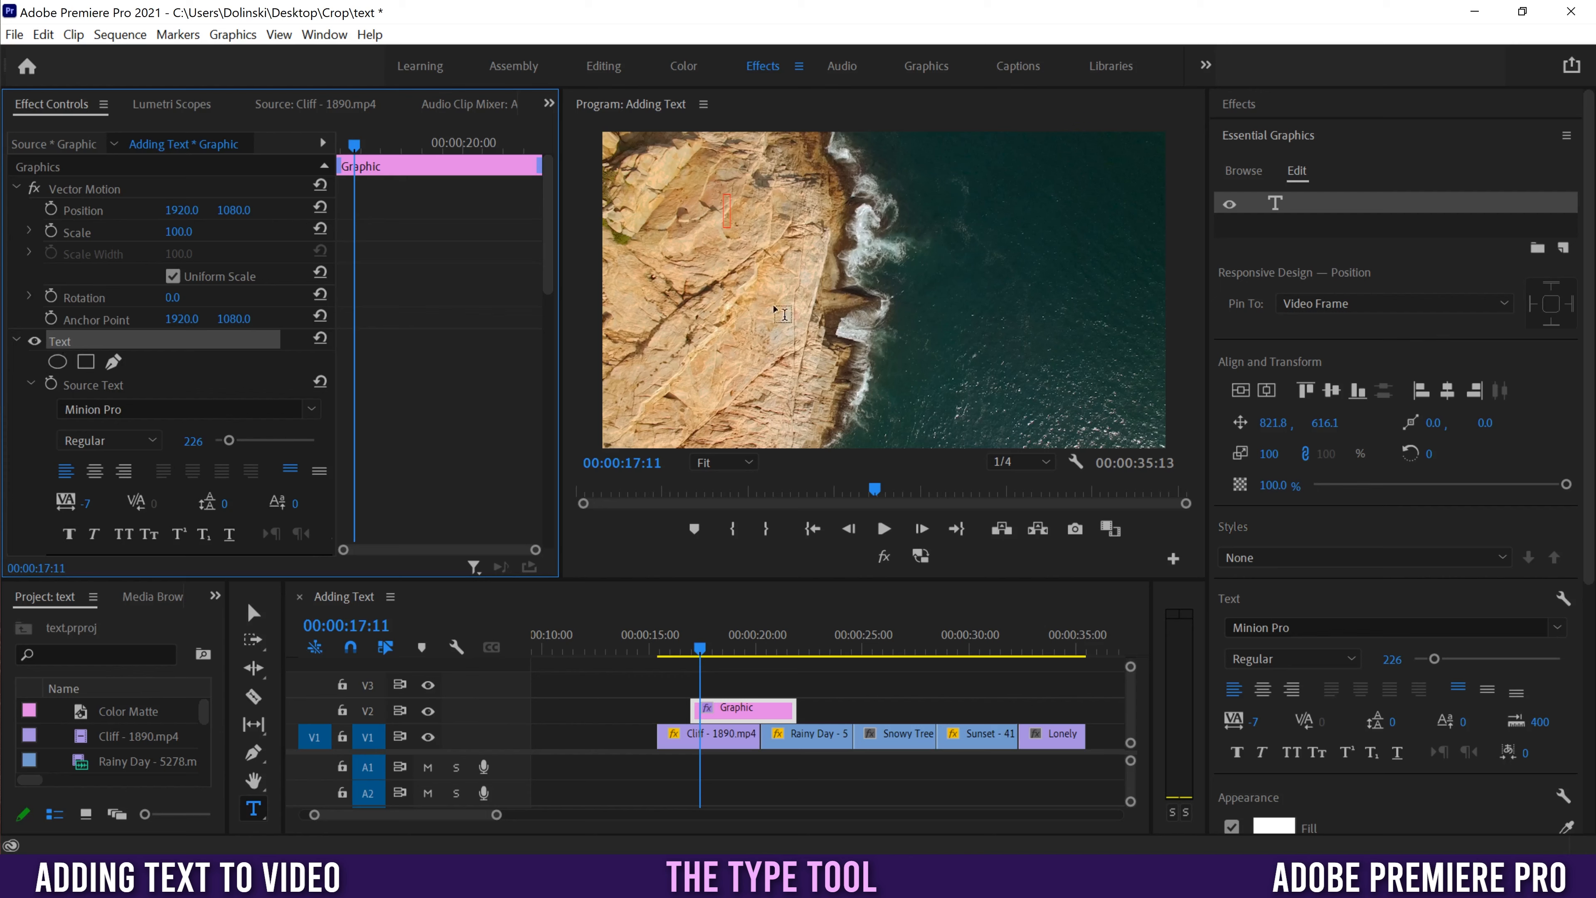
left_click(736, 216)
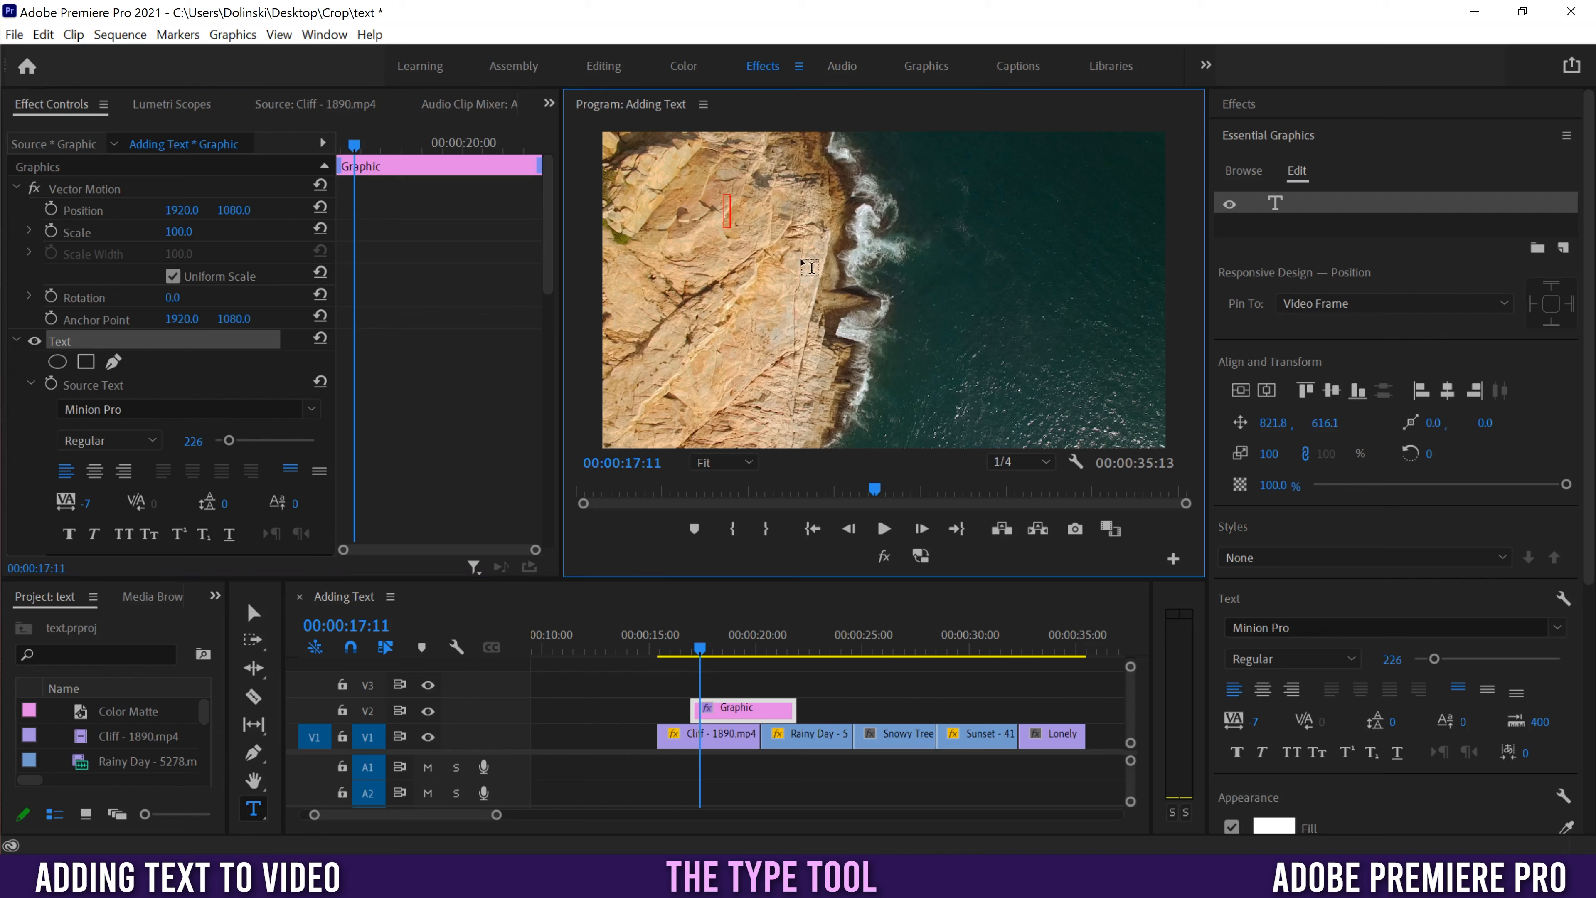
type("Adding Text")
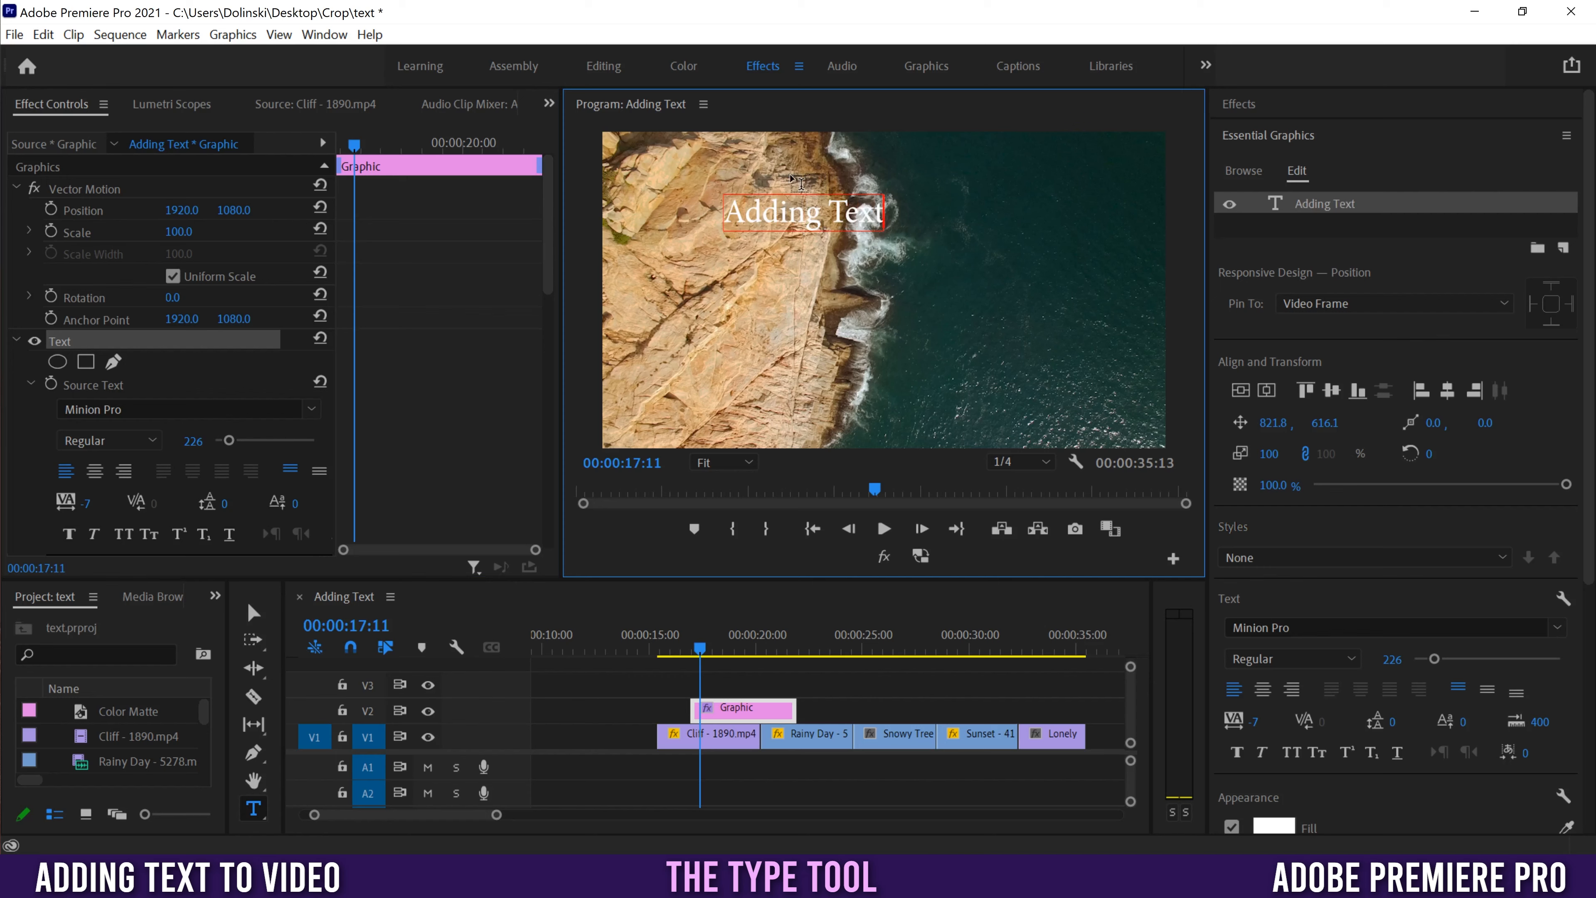
left_click(741, 711)
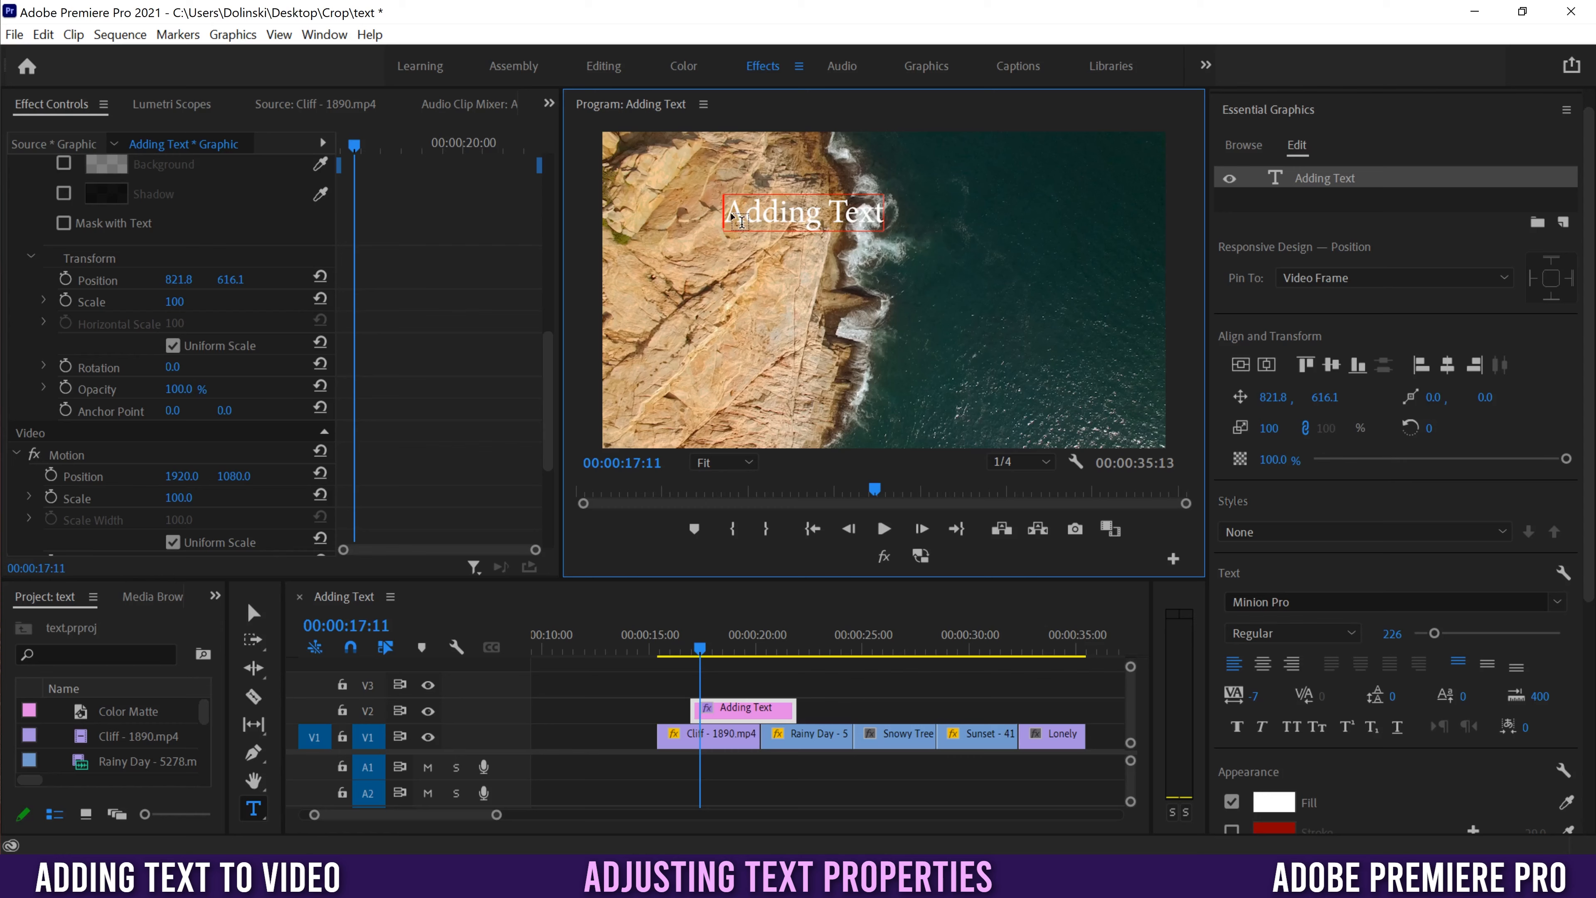
- Try highlighting part and all of the "Adding Text" title, and discard the stray empty text layer placed over the water
left_click_drag(742, 221, 886, 216)
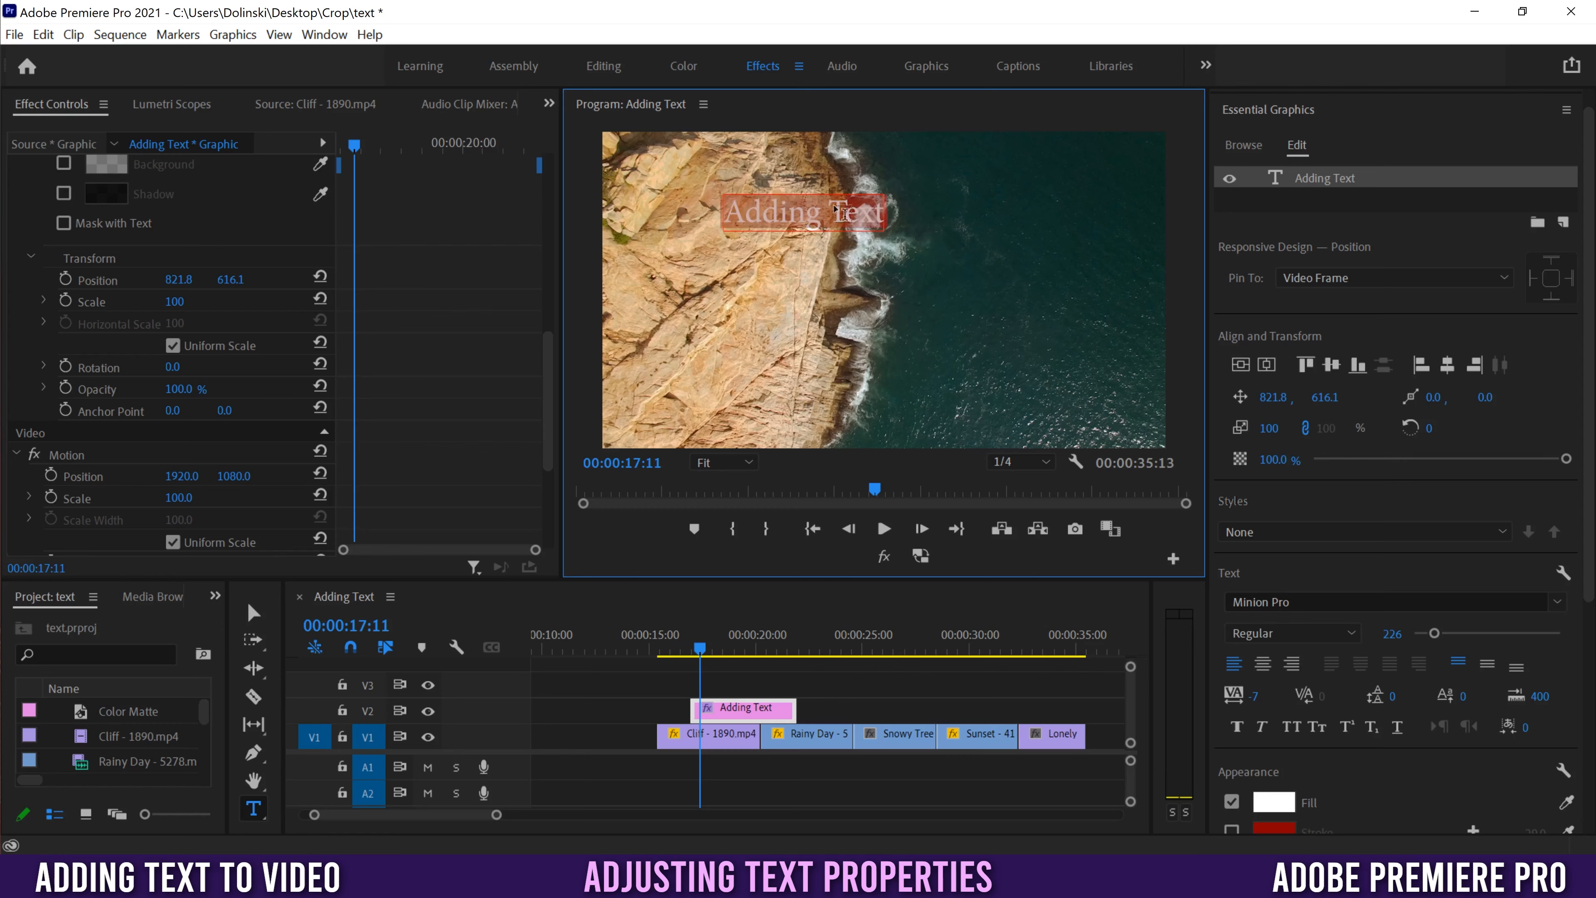
left_click(793, 215)
triple_click(802, 214)
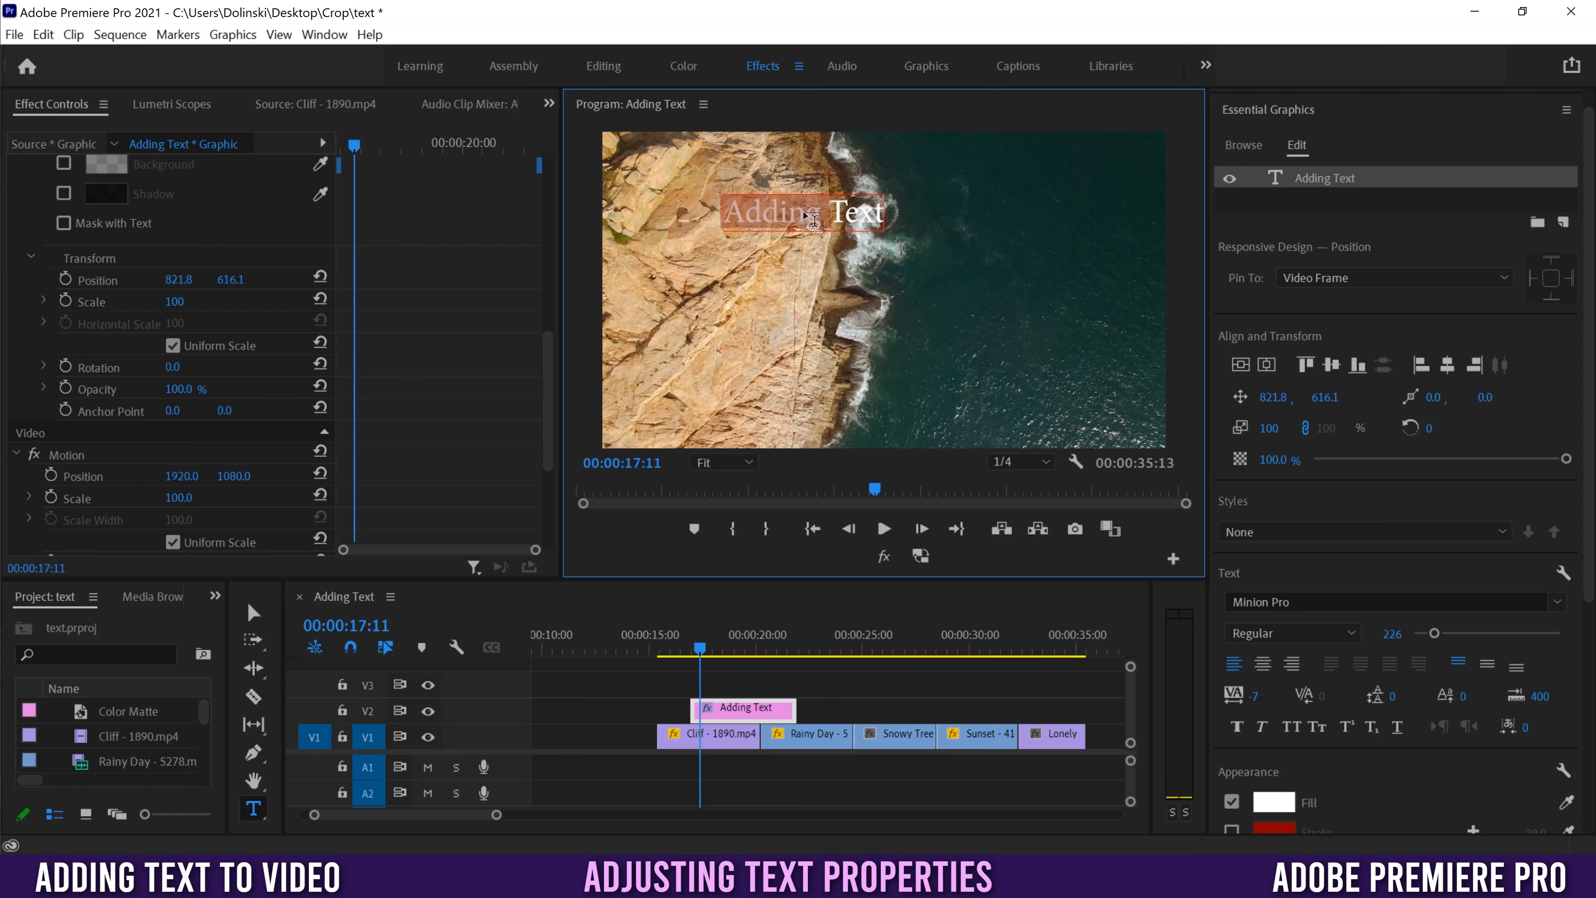
left_click(802, 216)
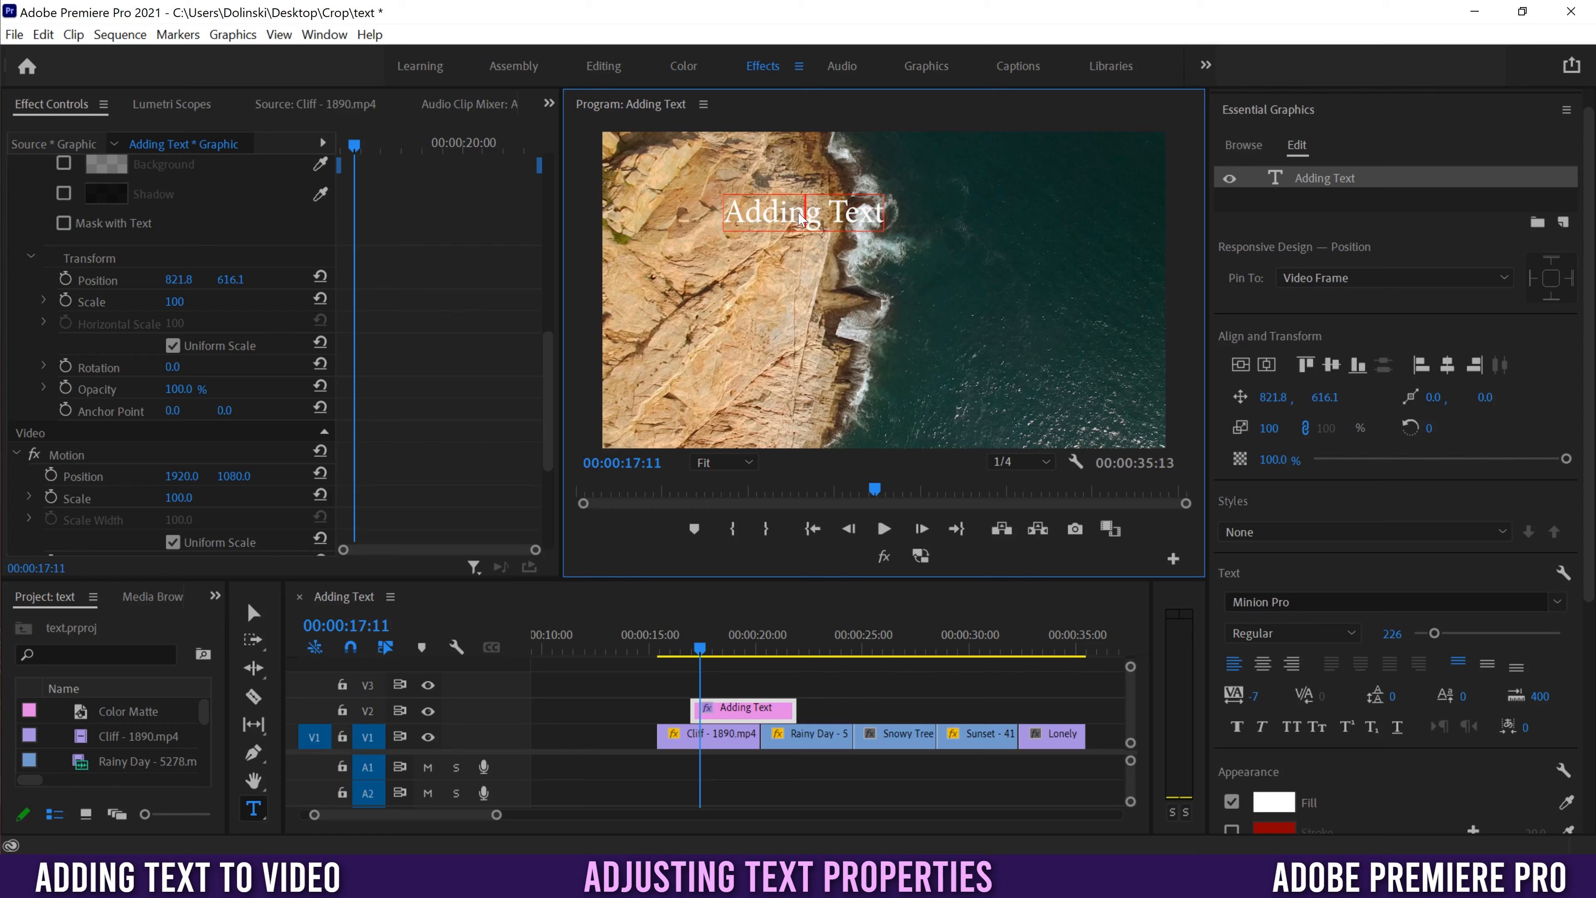
triple_click(833, 221)
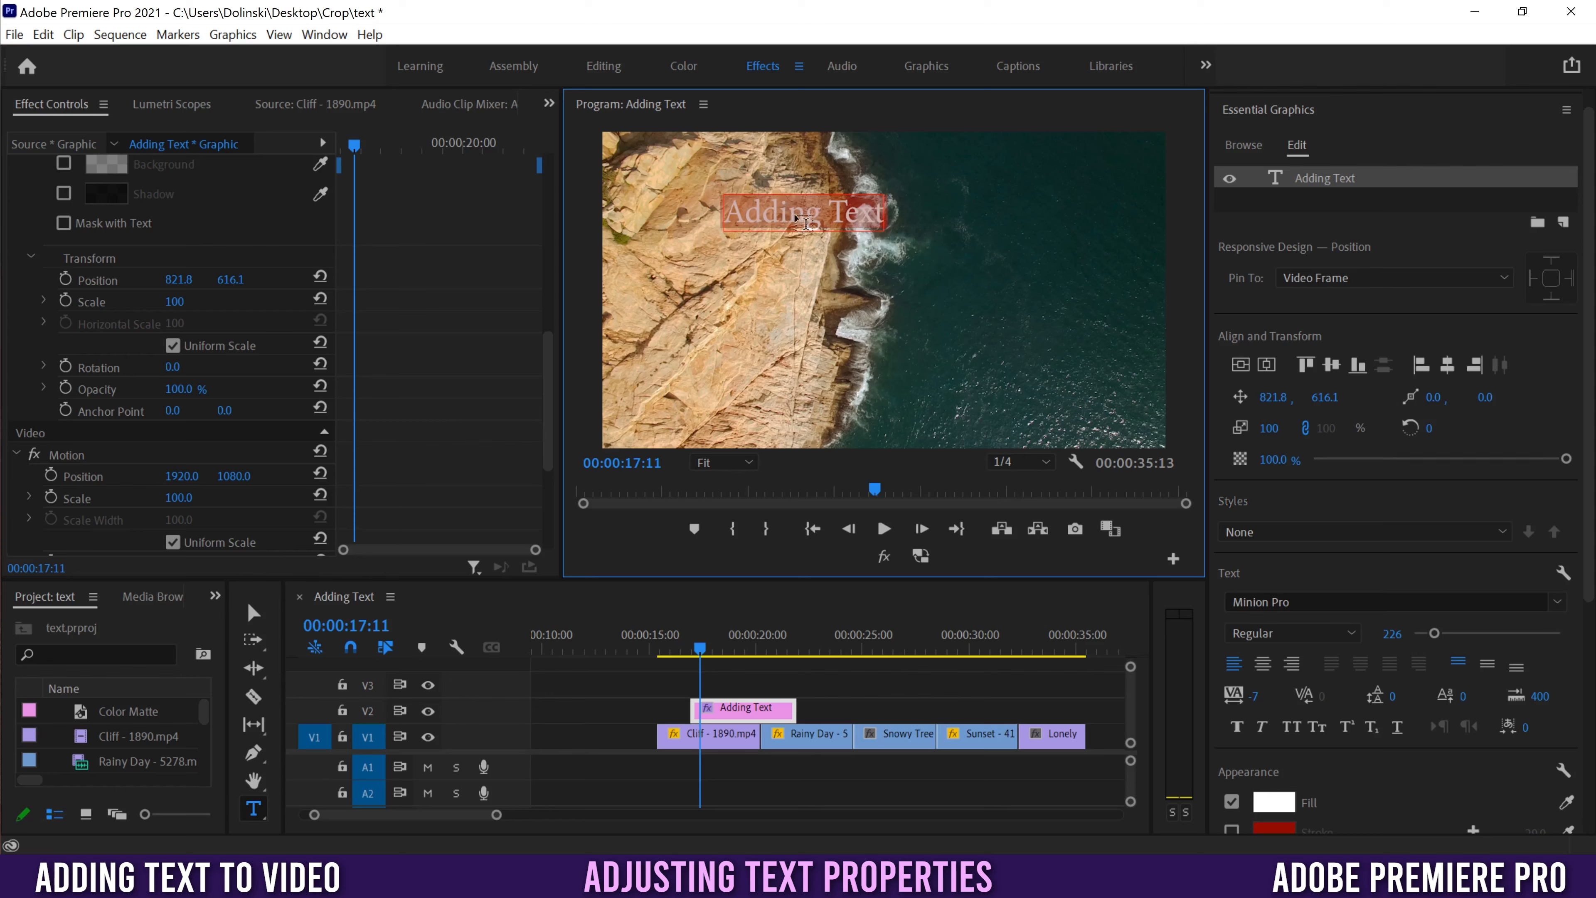
left_click(972, 230)
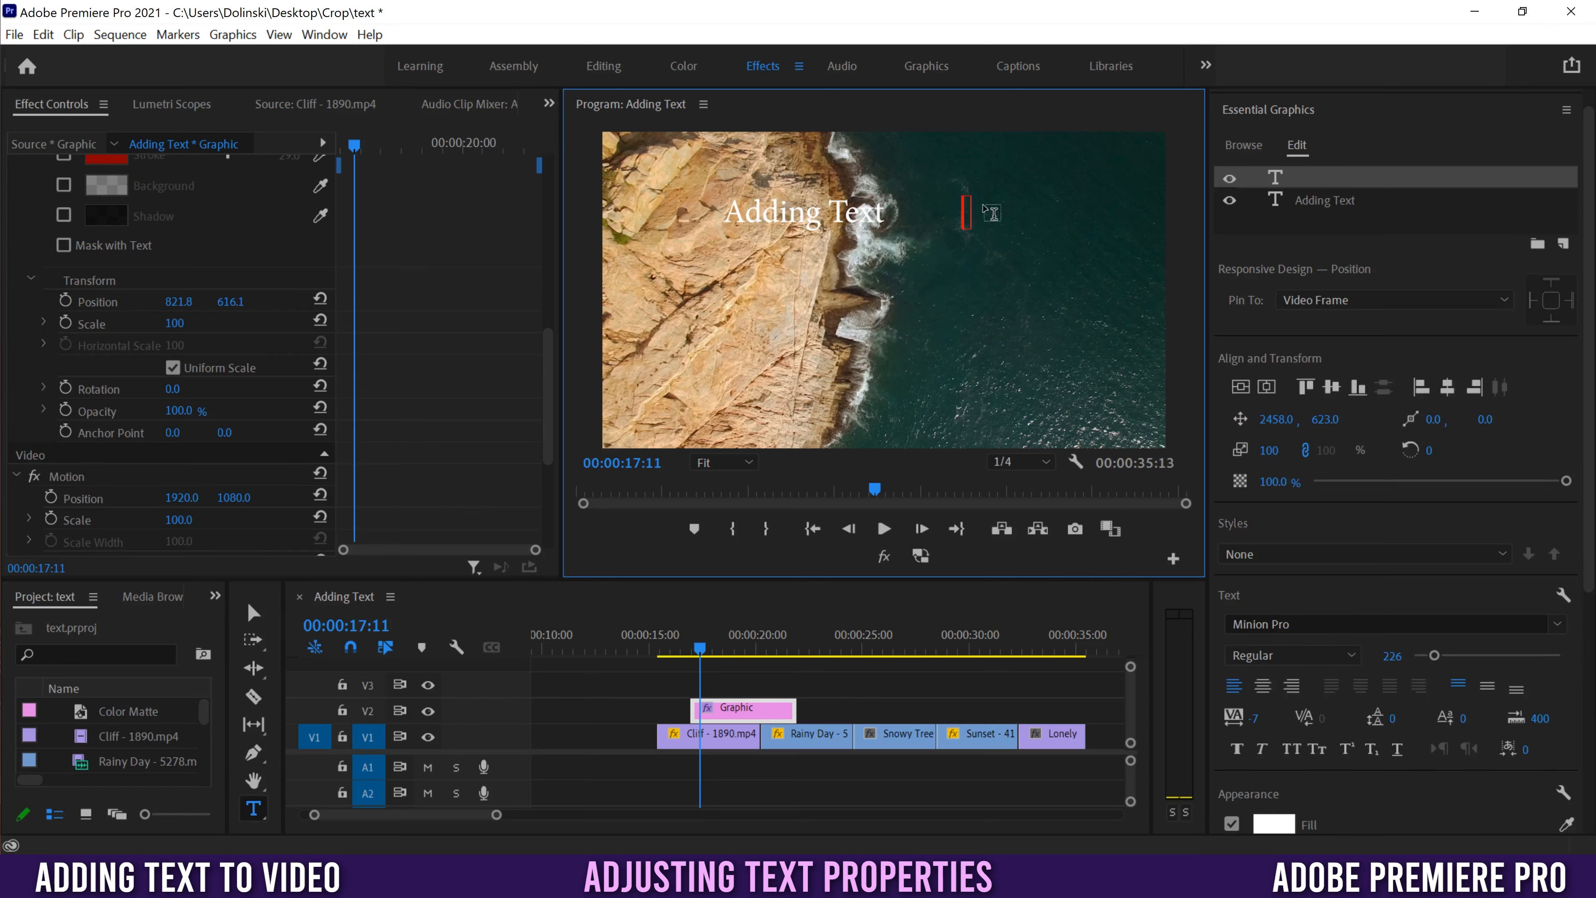
key("Escape")
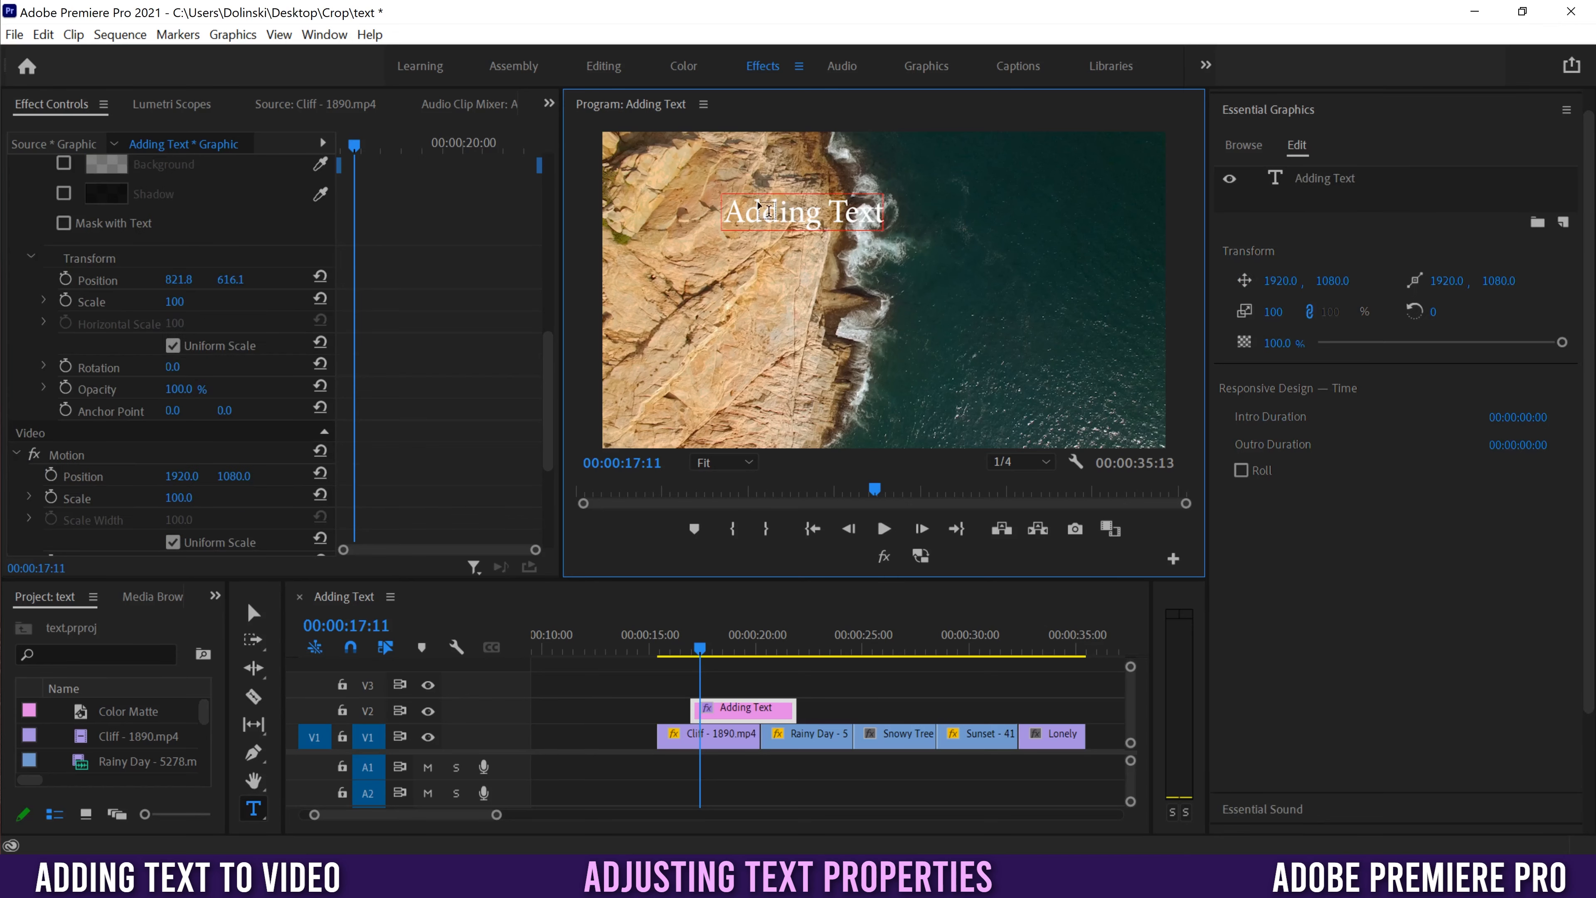
- Highlight the whole "Adding Text" title and change its font to Impact
left_click(739, 214)
left_click_drag(739, 215, 898, 213)
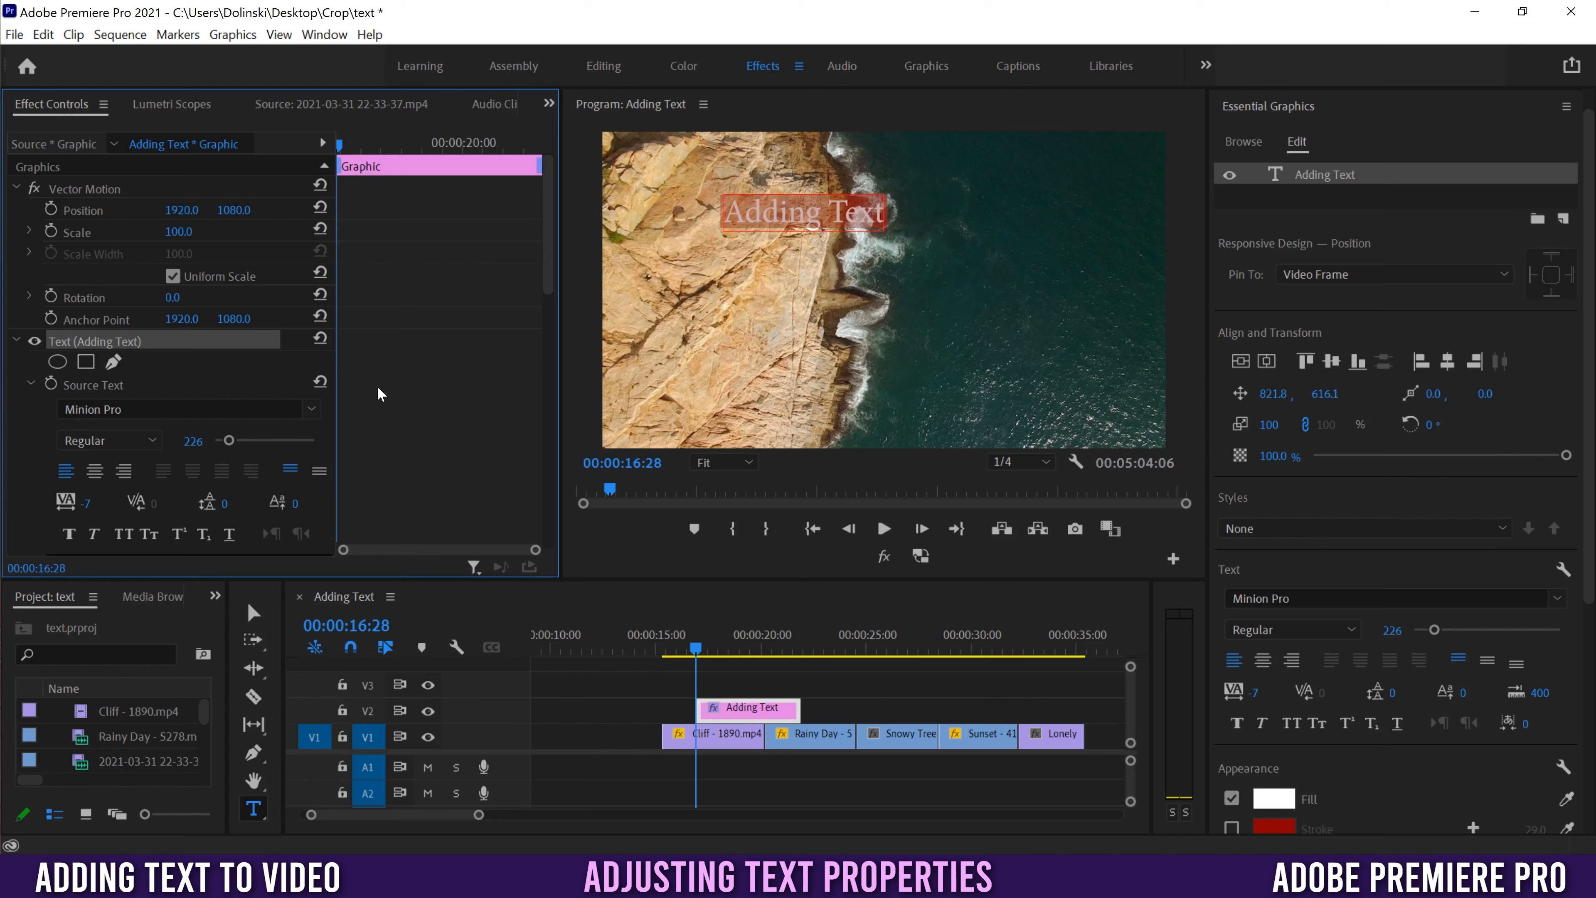
left_click_drag(545, 224, 544, 277)
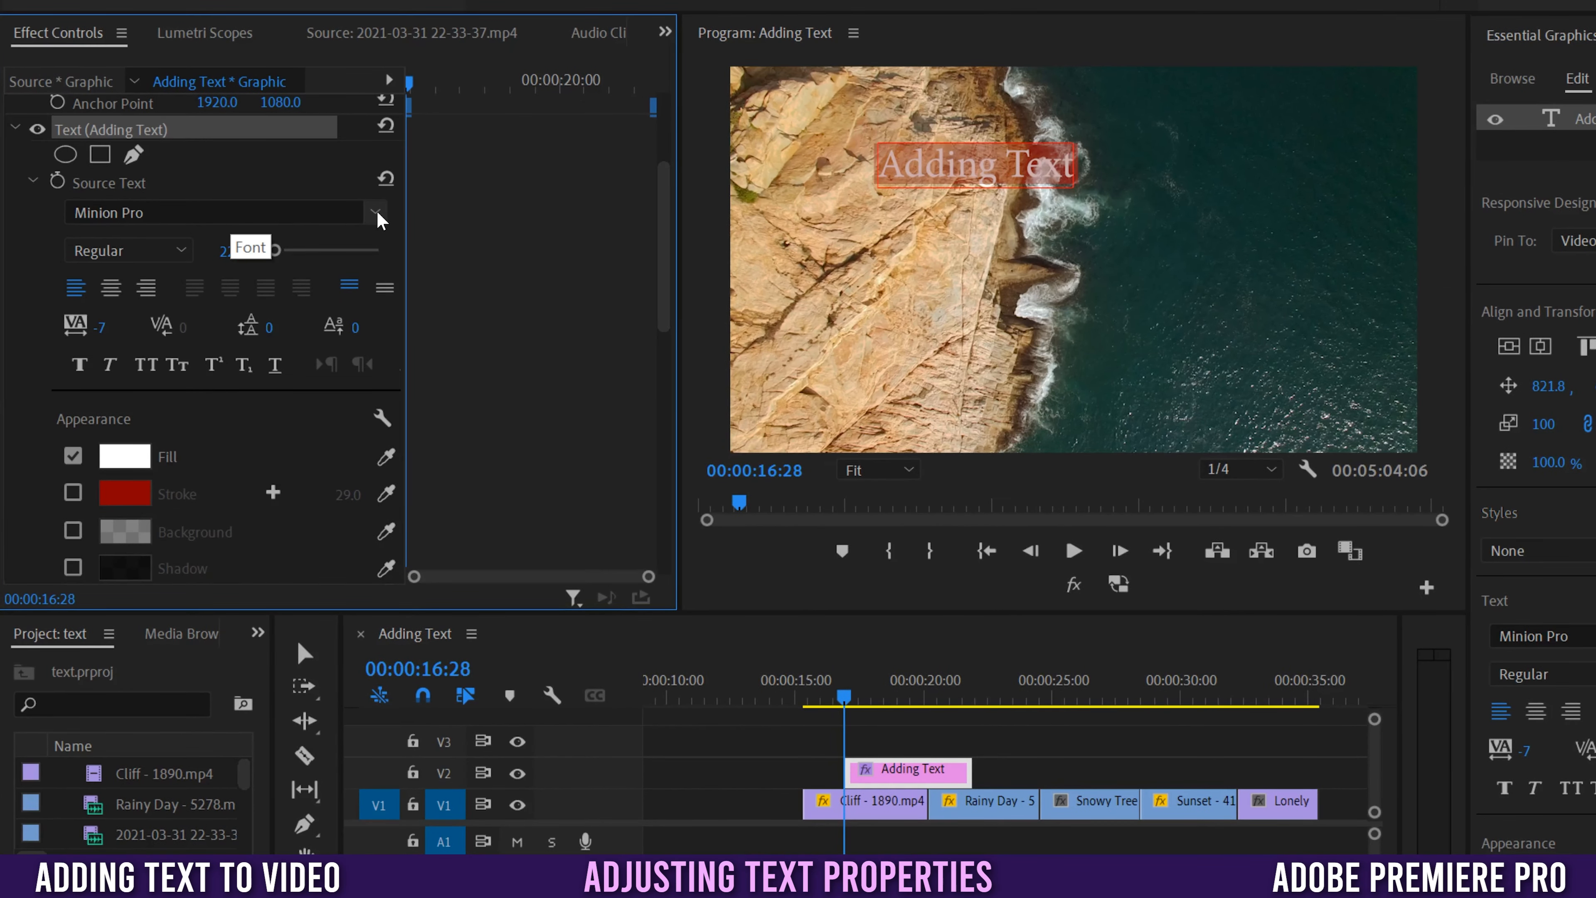
left_click(377, 214)
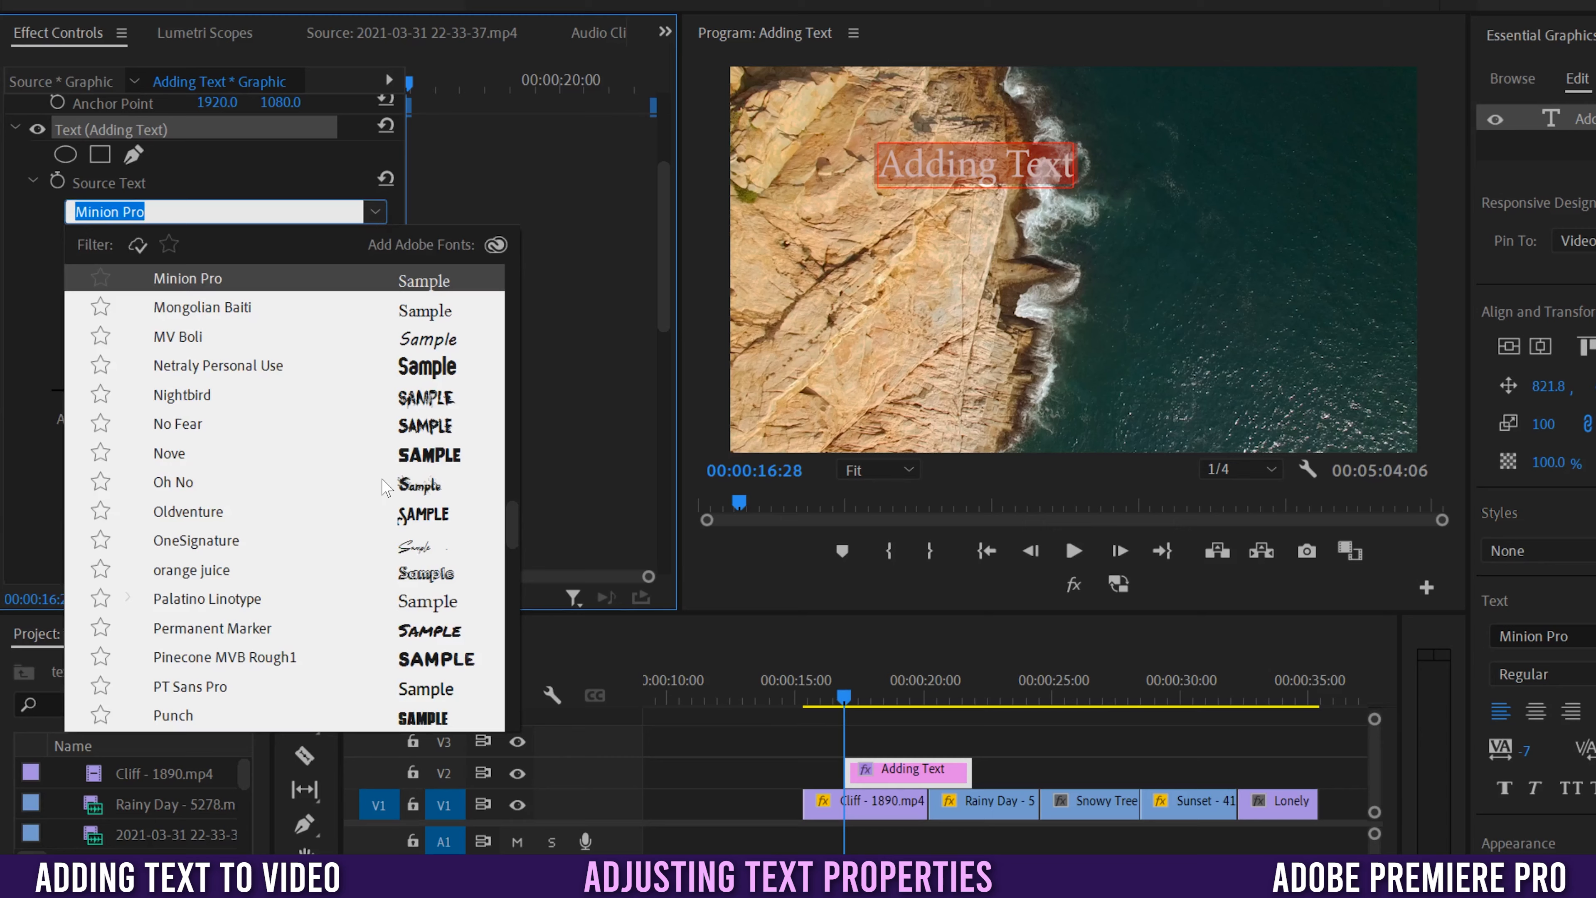
scroll(415, 525, "down", 3)
scroll(415, 525, "up", 5)
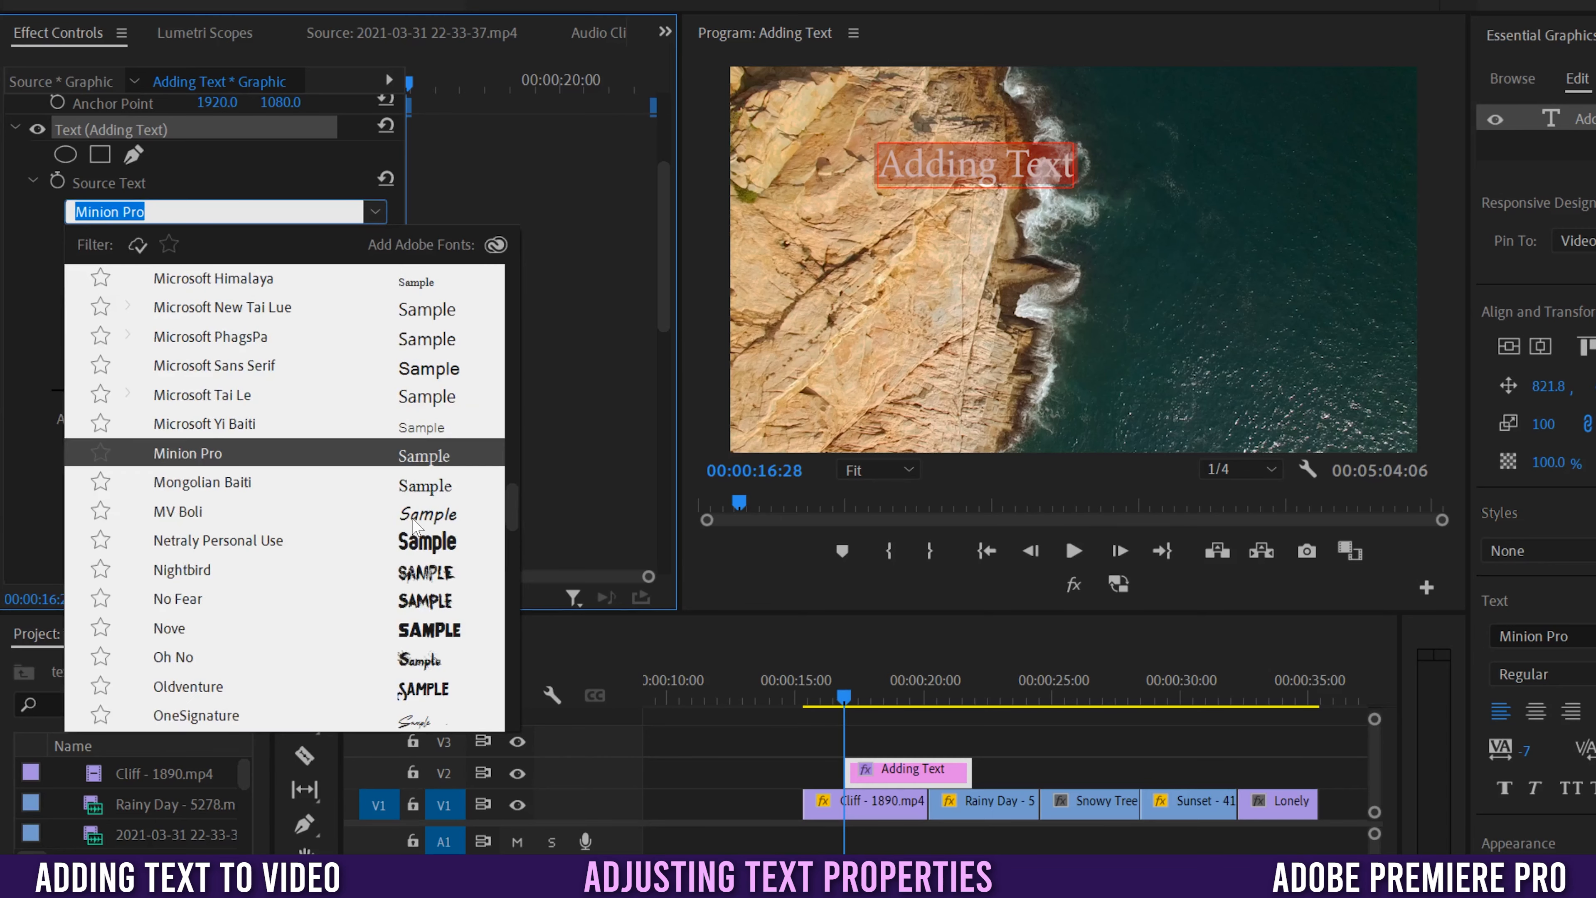
scroll(415, 525, "up", 8)
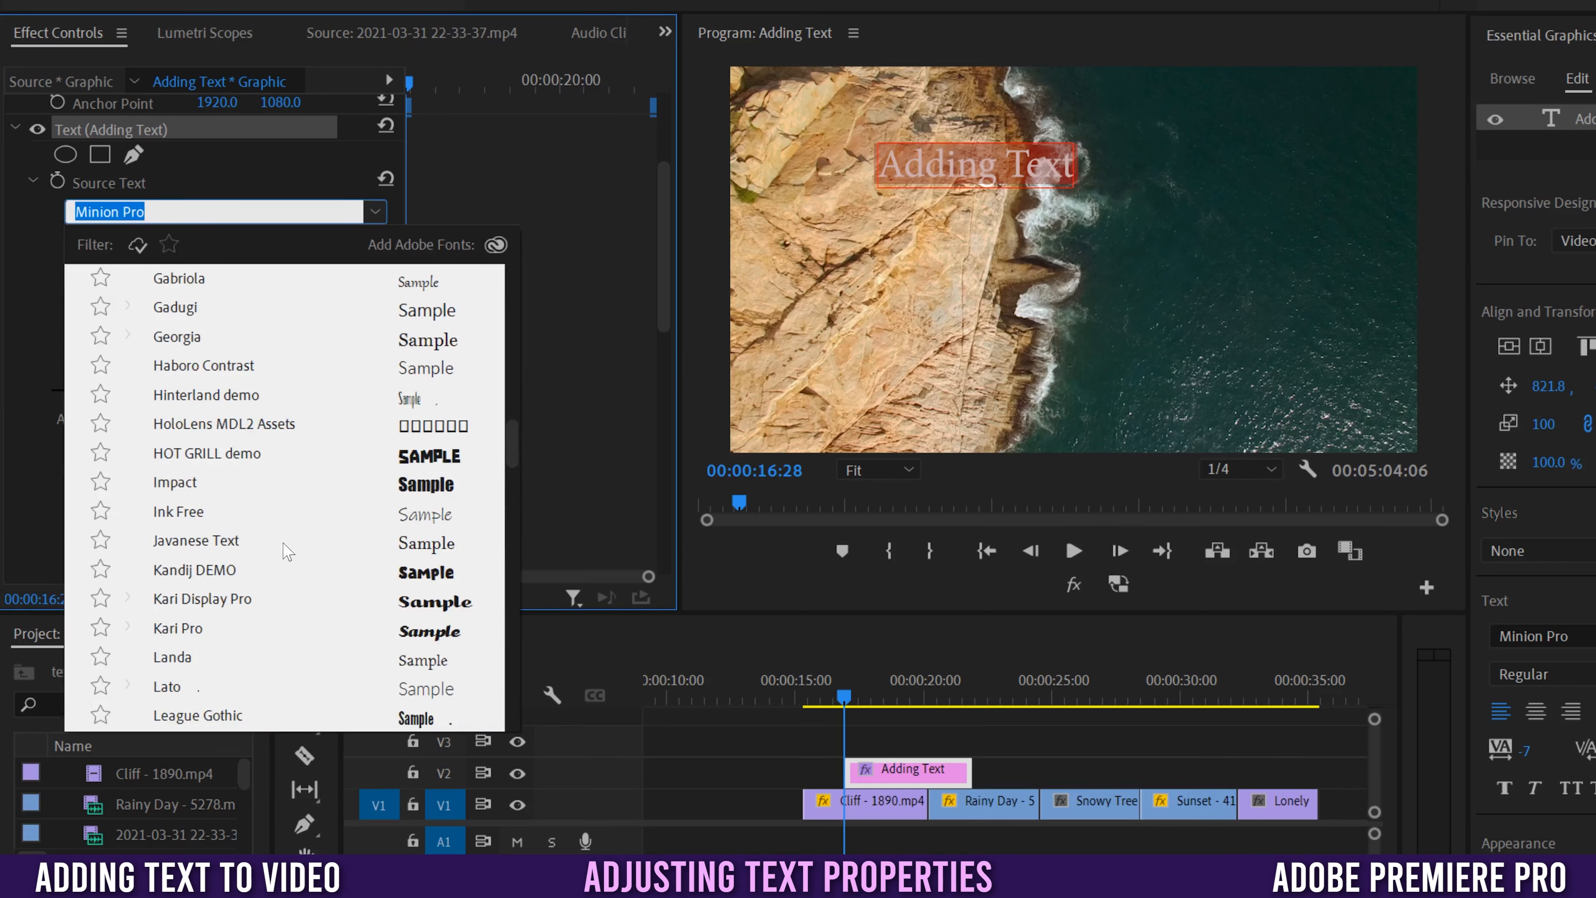
left_click(420, 485)
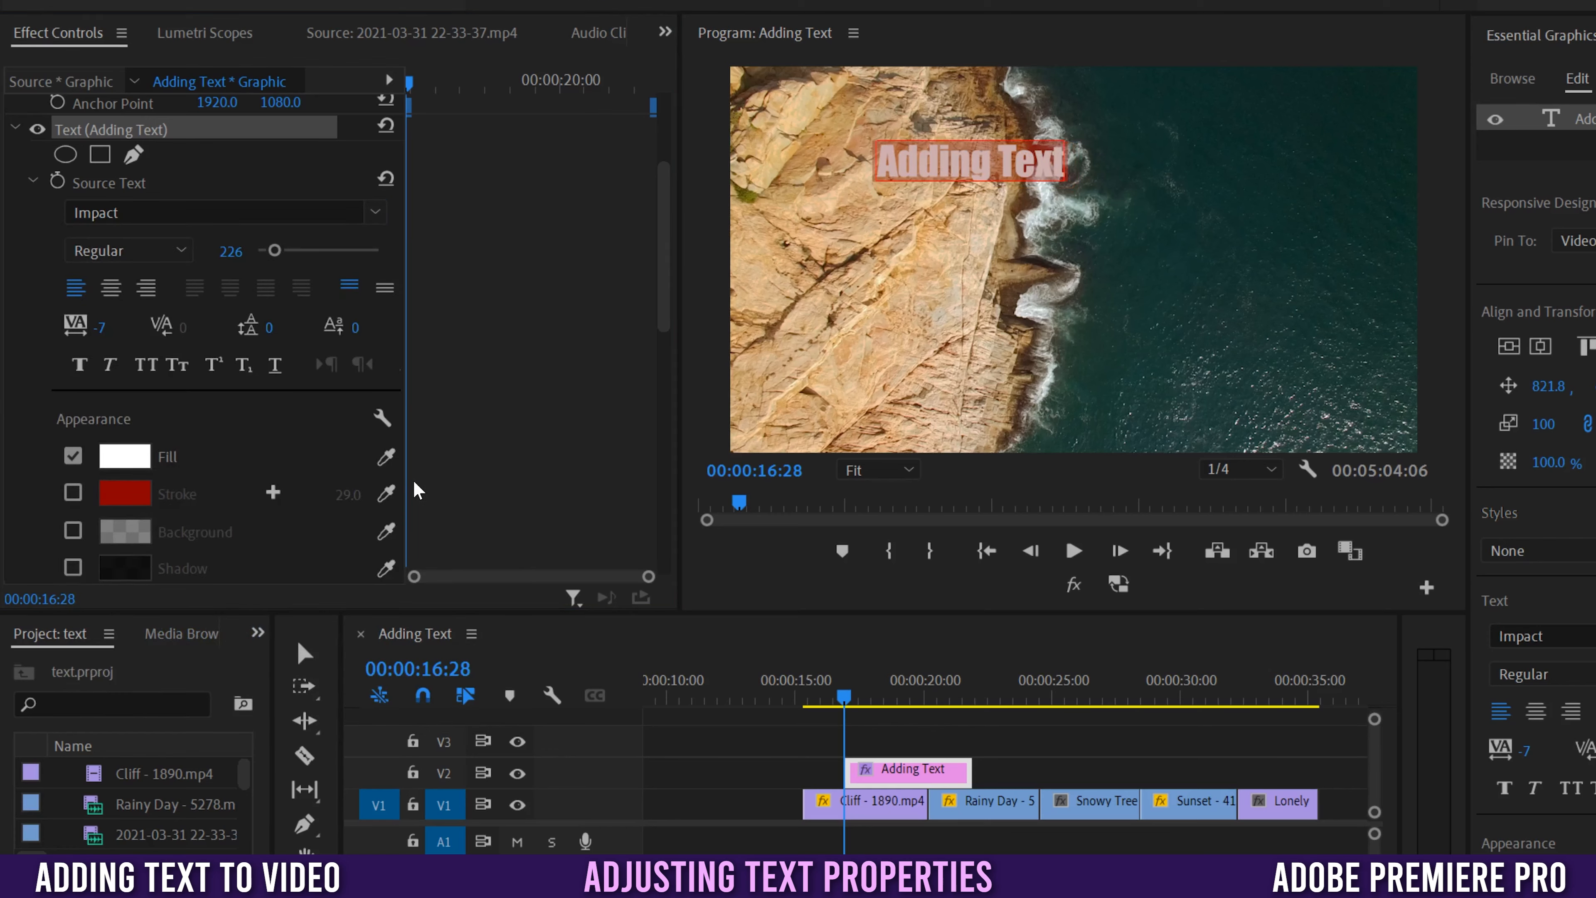
- Enlarge the "Adding Text" title to font size 446 and center-align it
left_click_drag(275, 250, 290, 248)
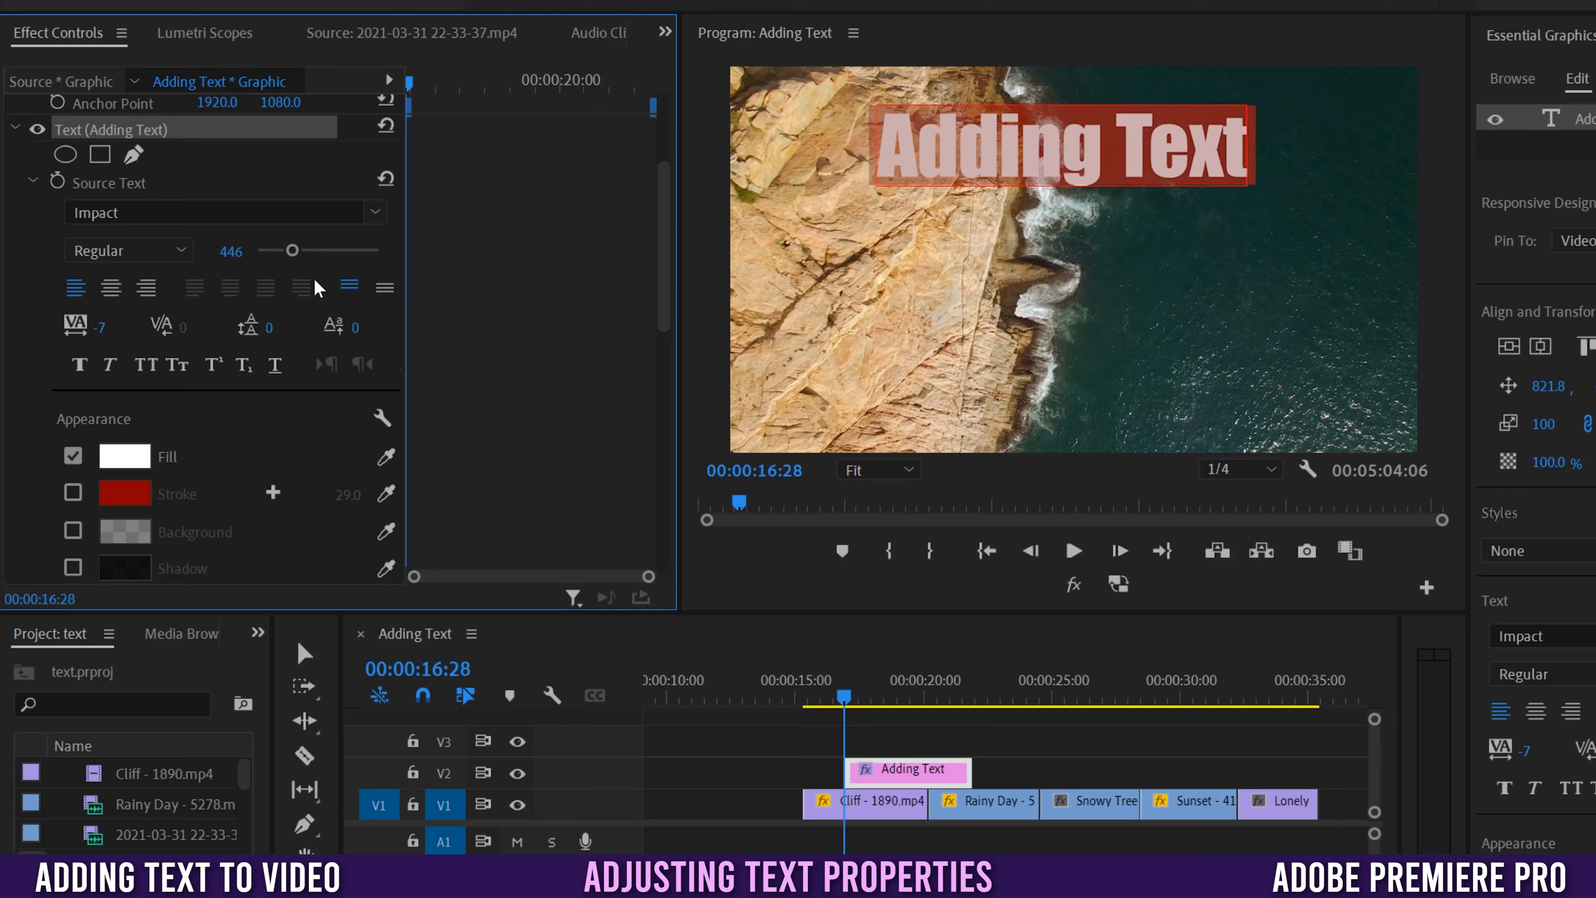
left_click(112, 288)
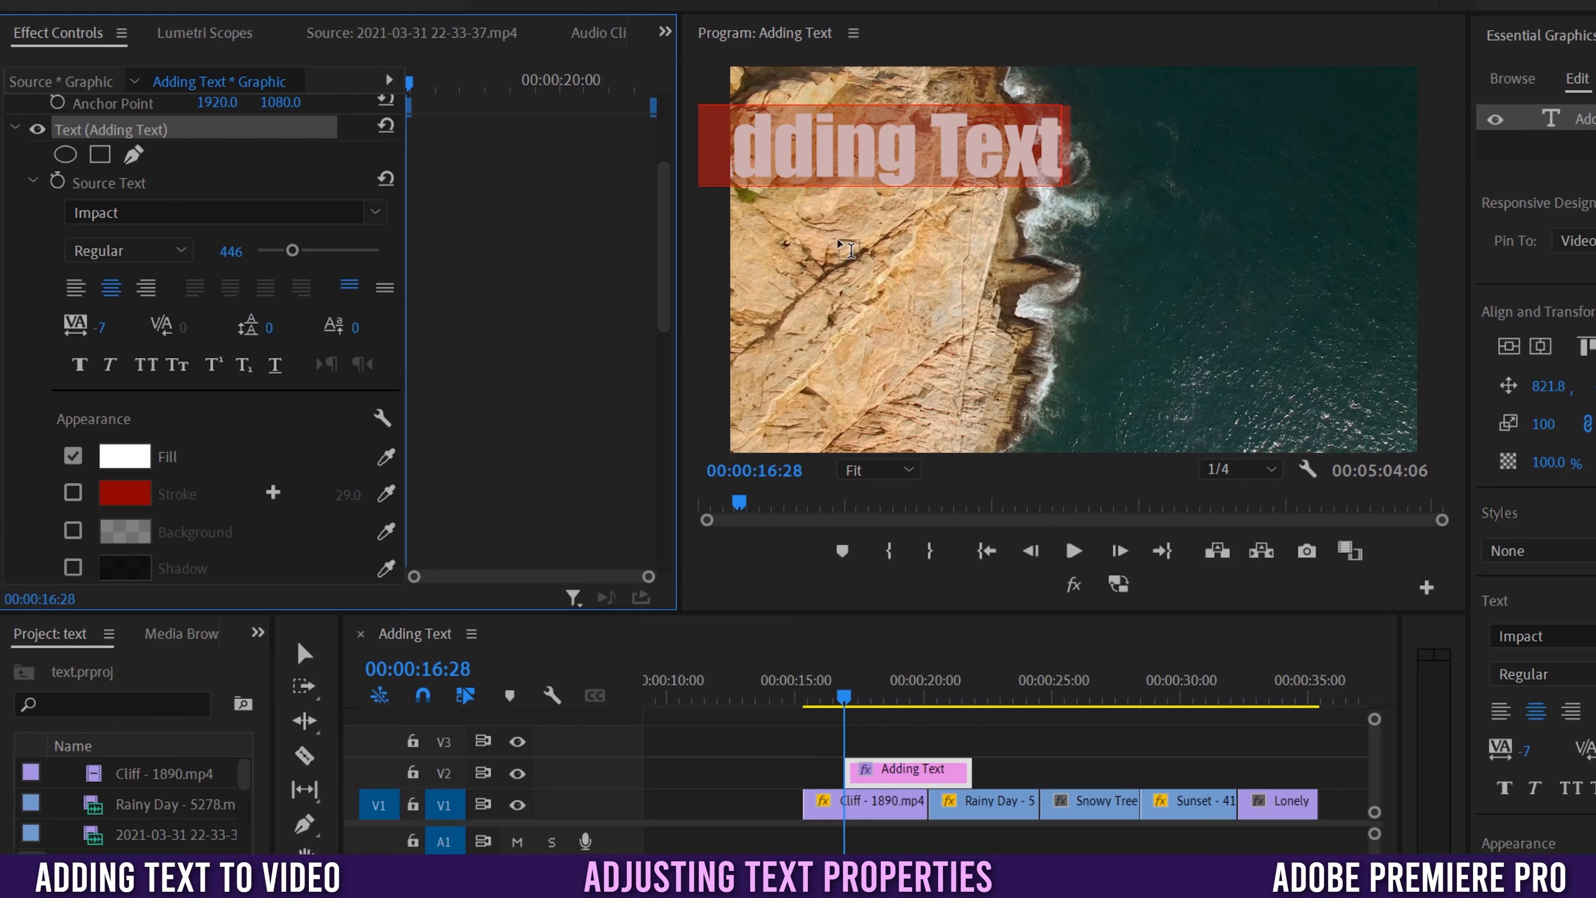
- Draw a paragraph text box below the title, fill it with "dfghdfhdh" and expand that layer's text properties
left_click_drag(839, 241, 1293, 412)
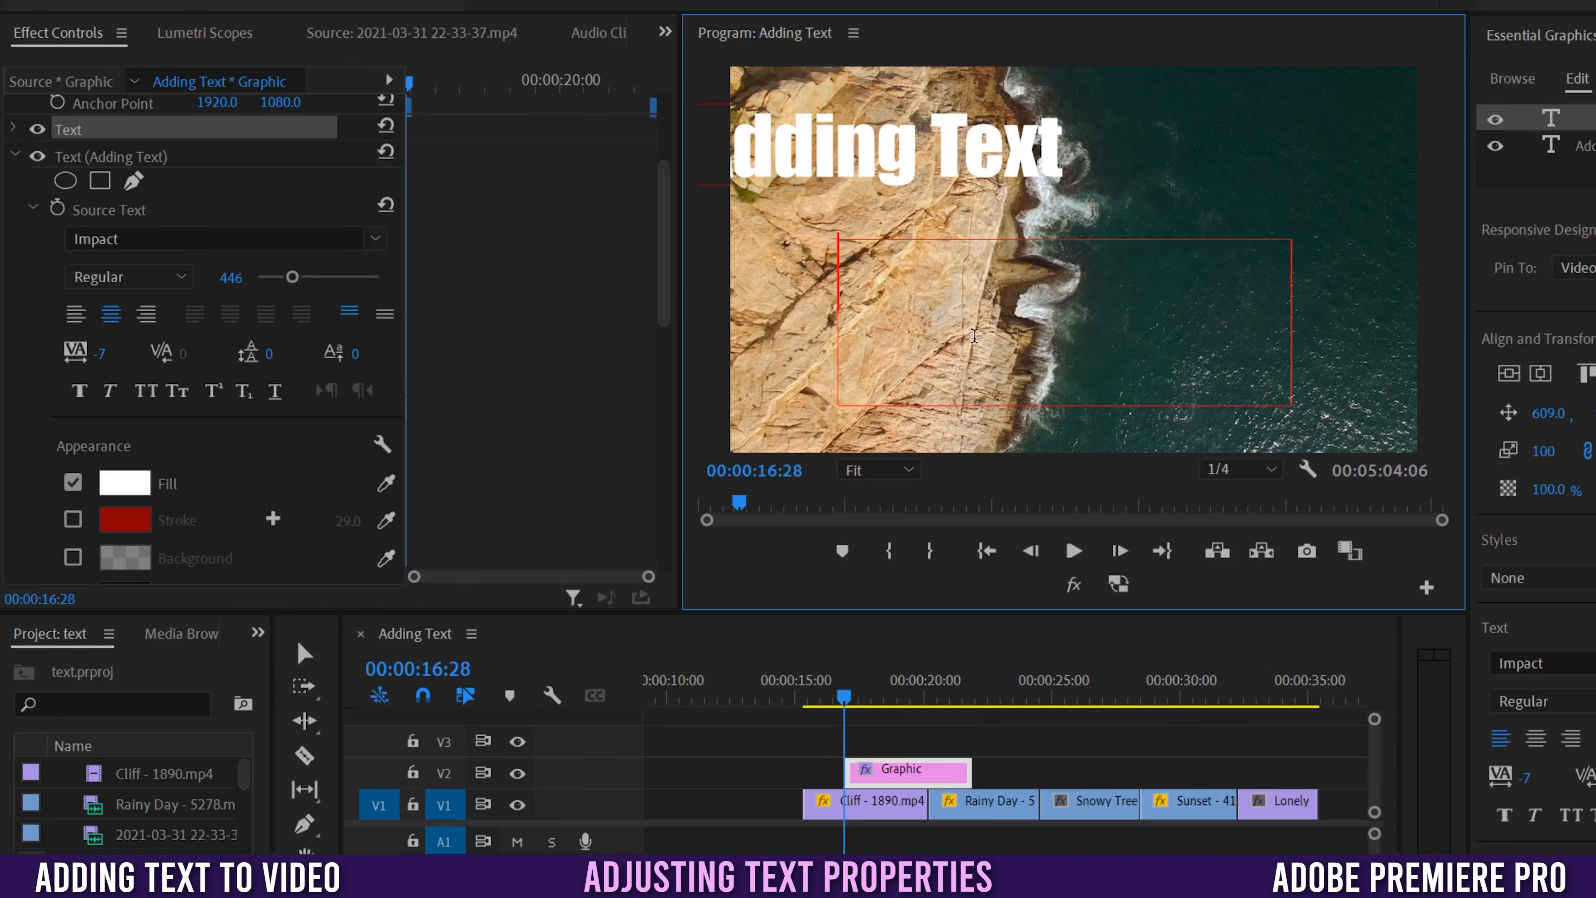
type("dfghdfhdh")
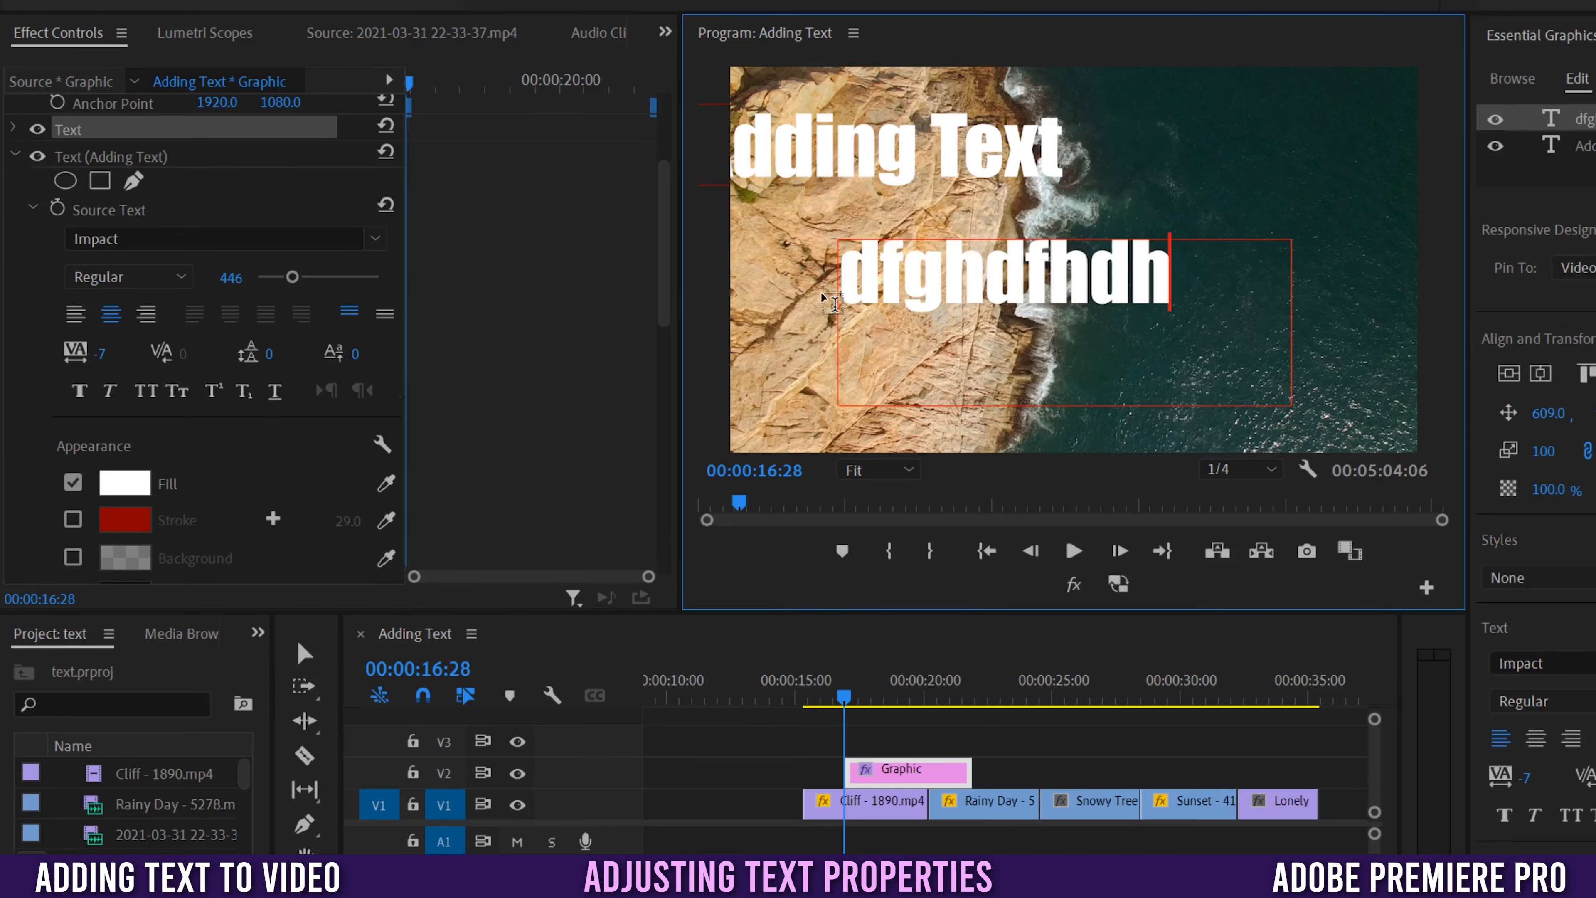
left_click(251, 206)
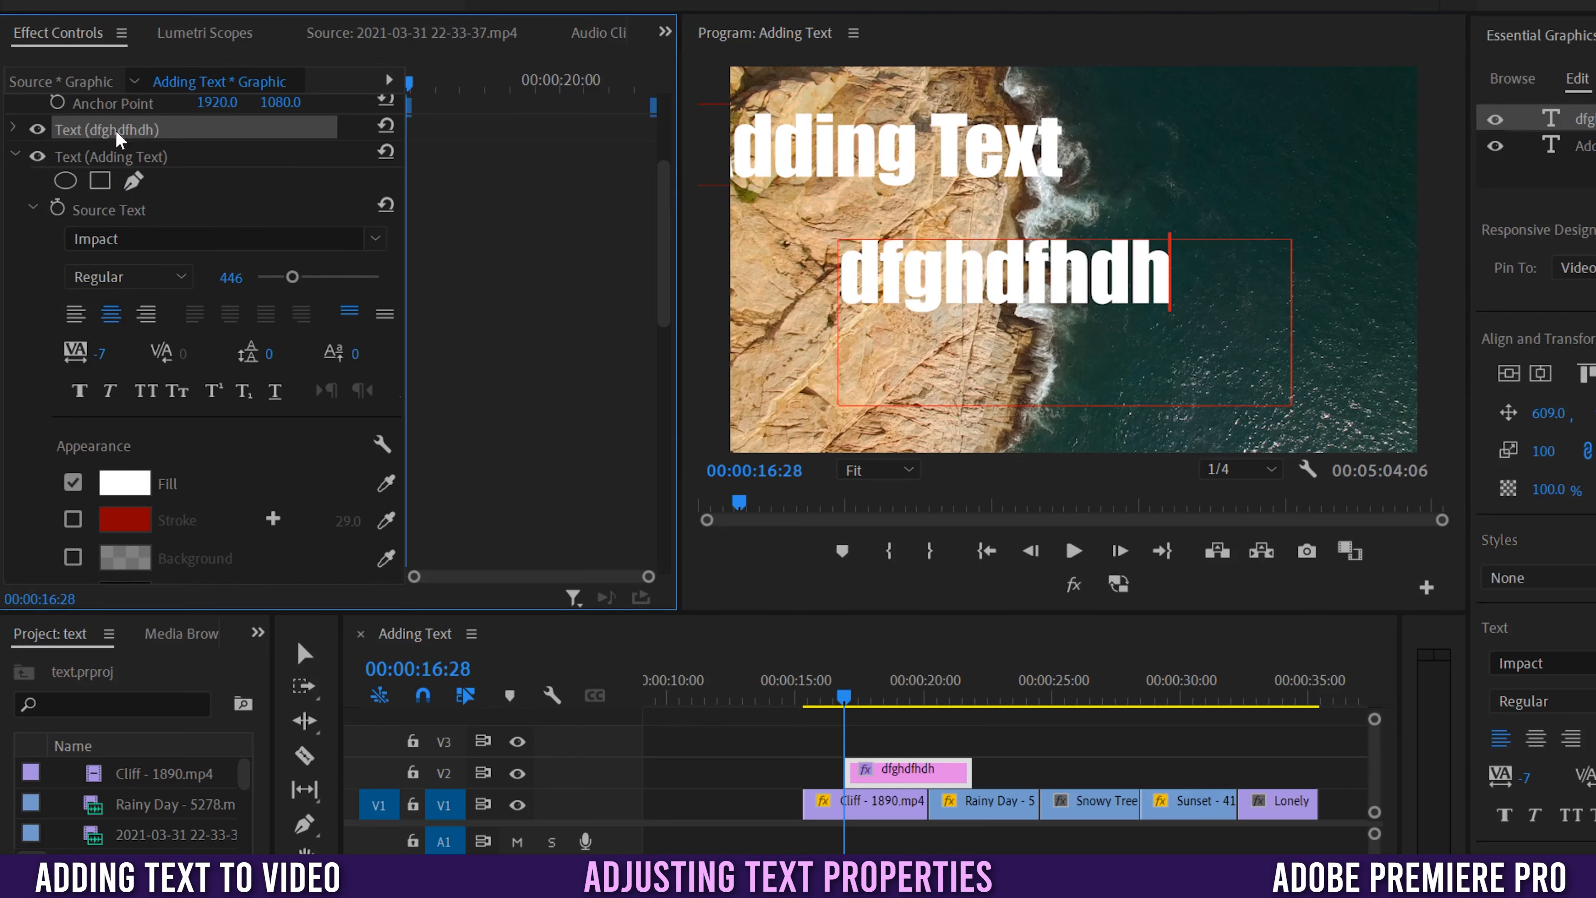
left_click(12, 129)
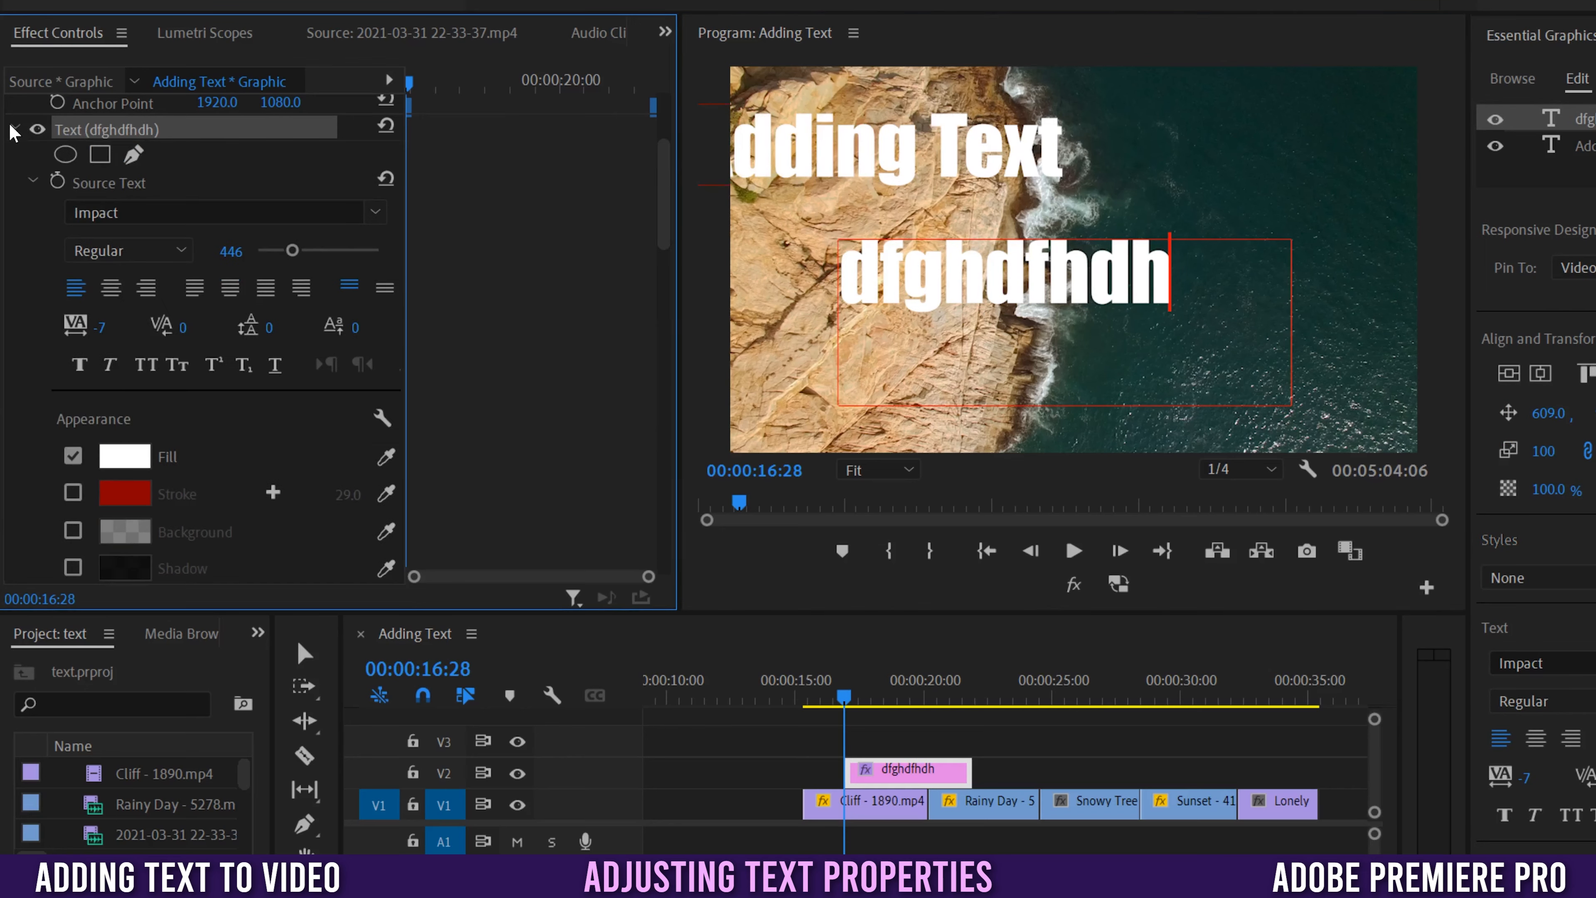
- Try center and right alignment on the "dfghdfhdh" paragraph text, and delete that text layer
left_click(111, 288)
left_click(142, 289)
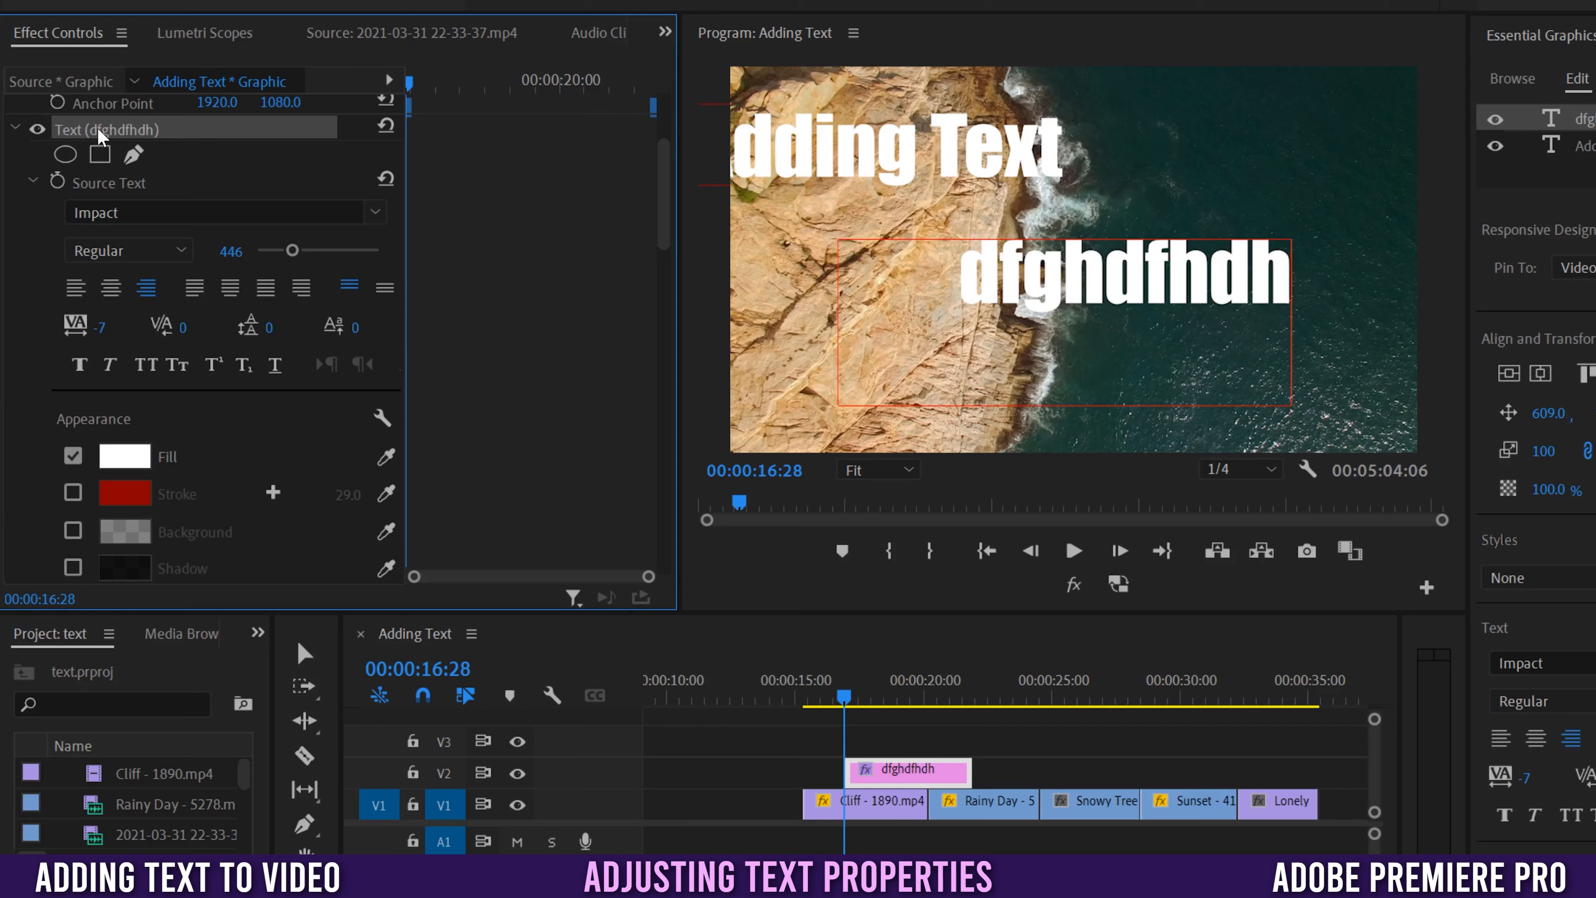
key("Delete")
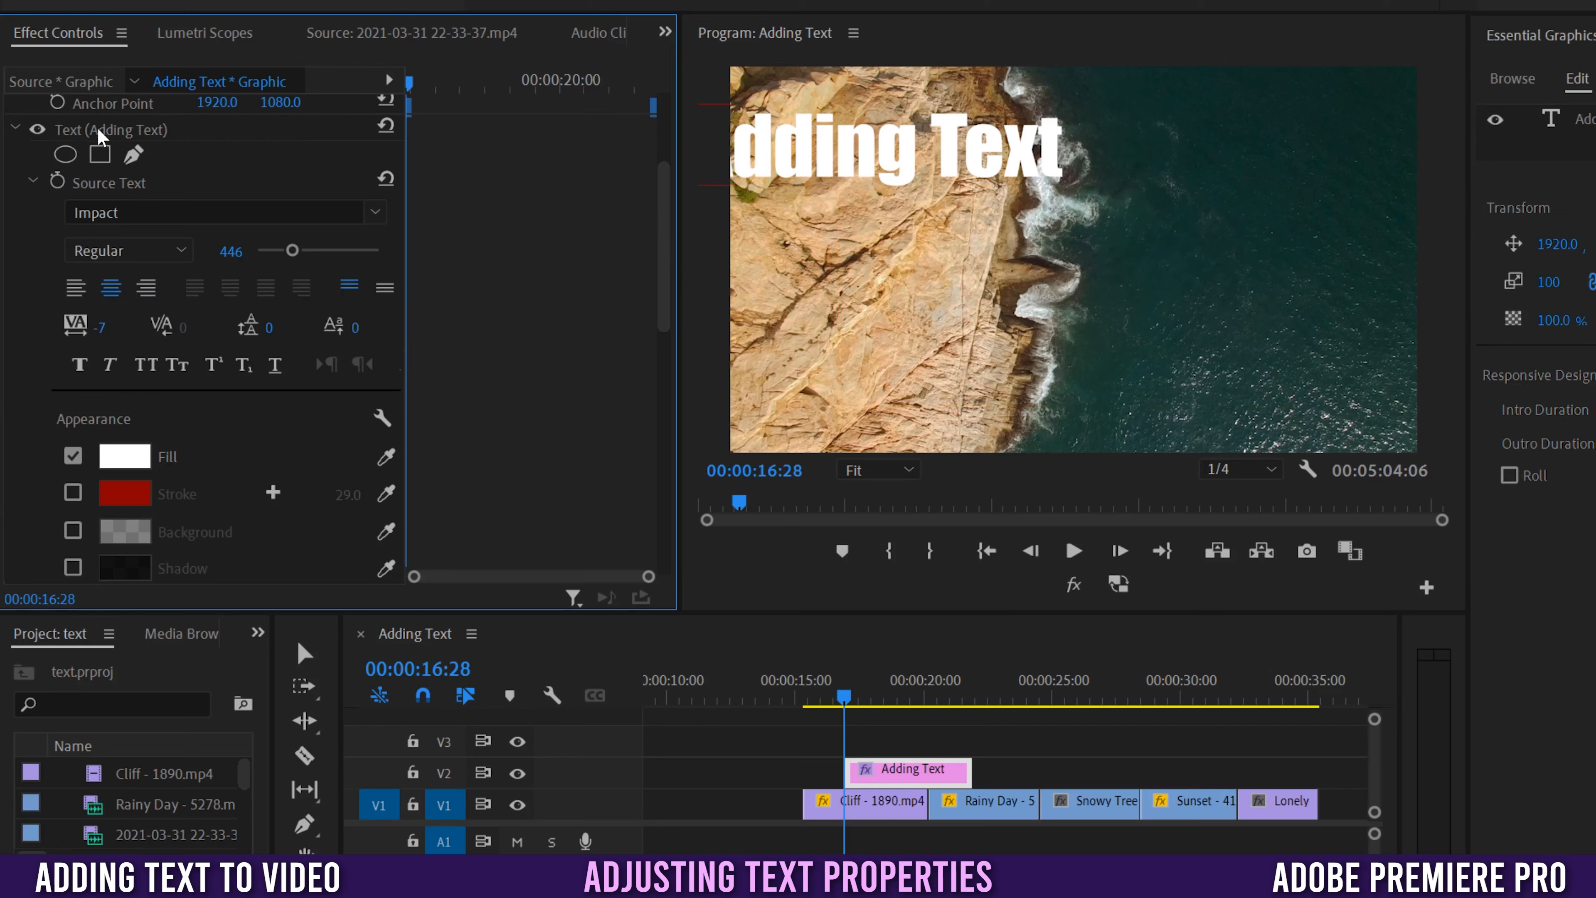
- Left-align the "Adding Text" title and set its tracking to 25 and leading to -56
left_click(98, 135)
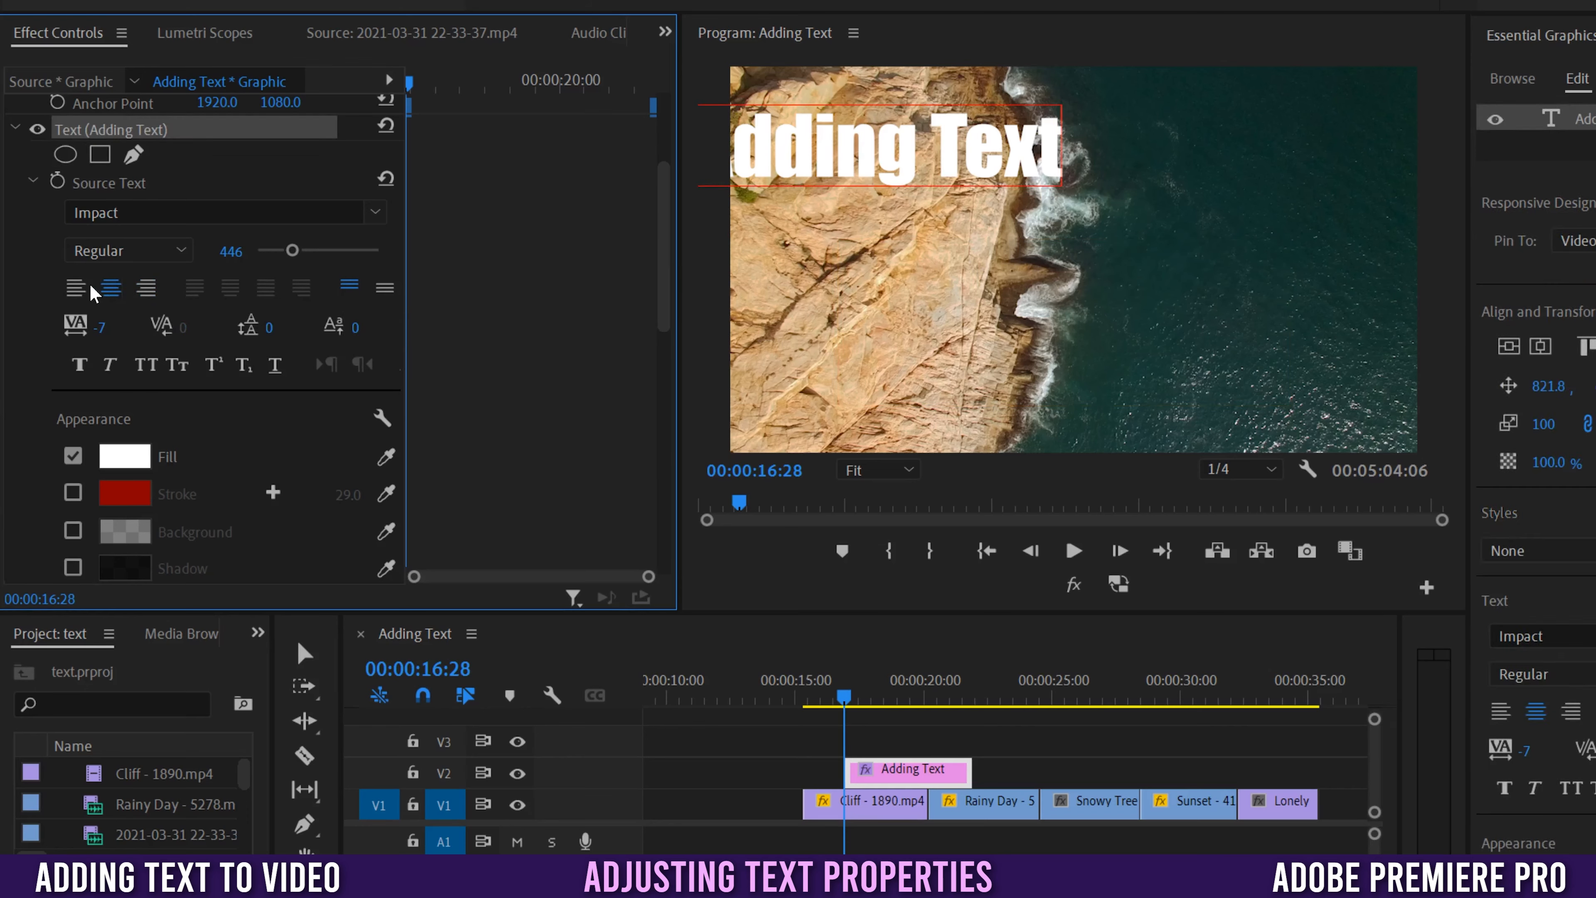
left_click(75, 287)
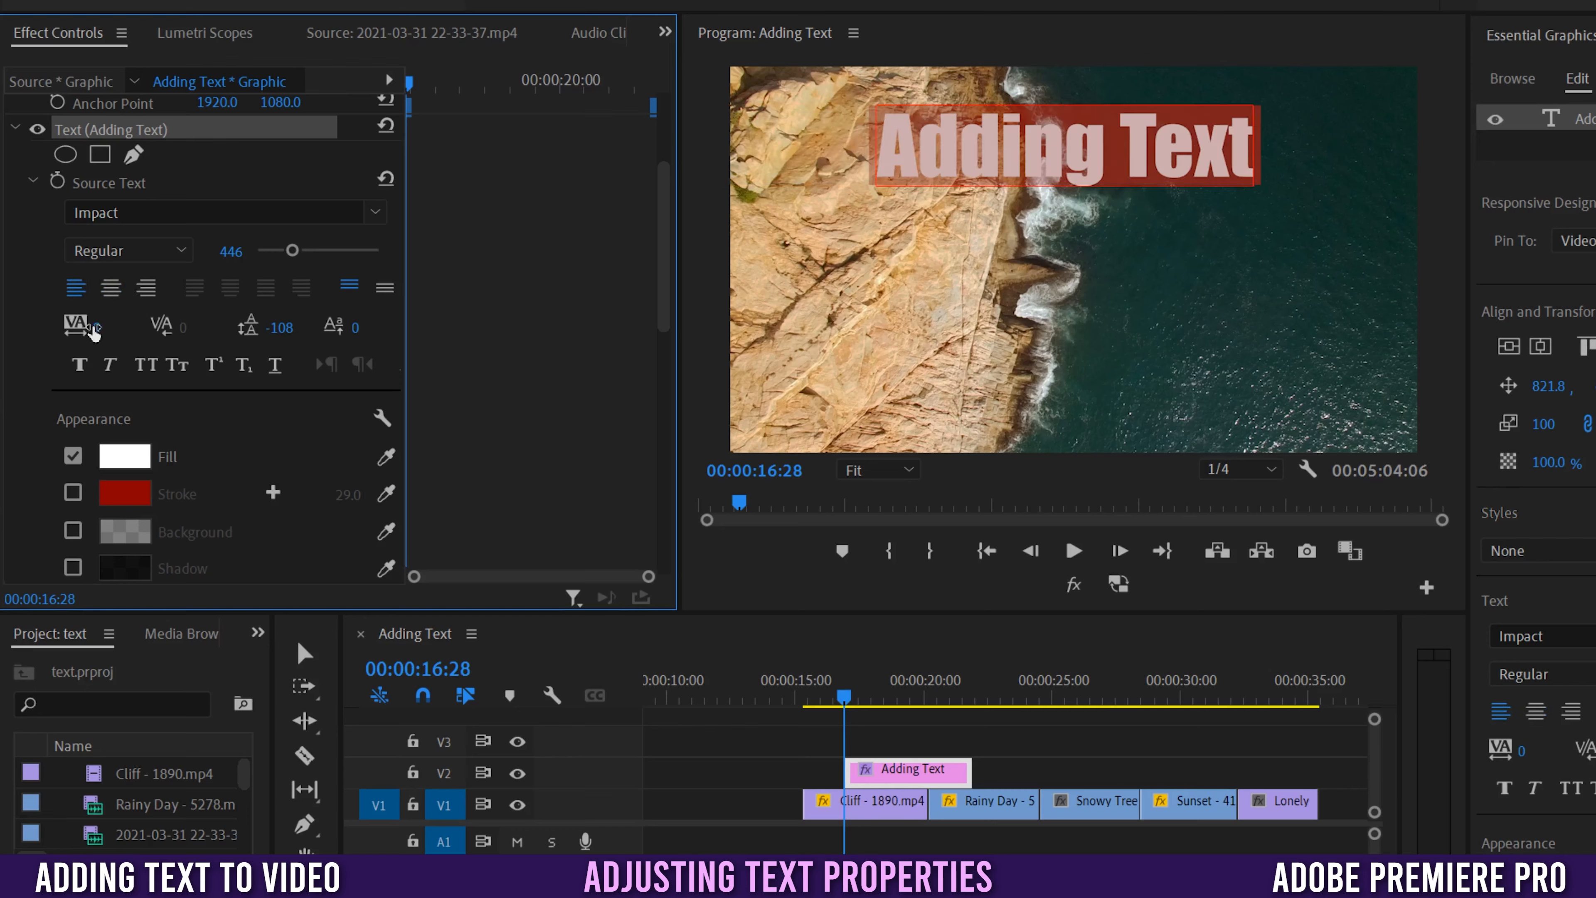
left_click_drag(96, 327, 275, 361)
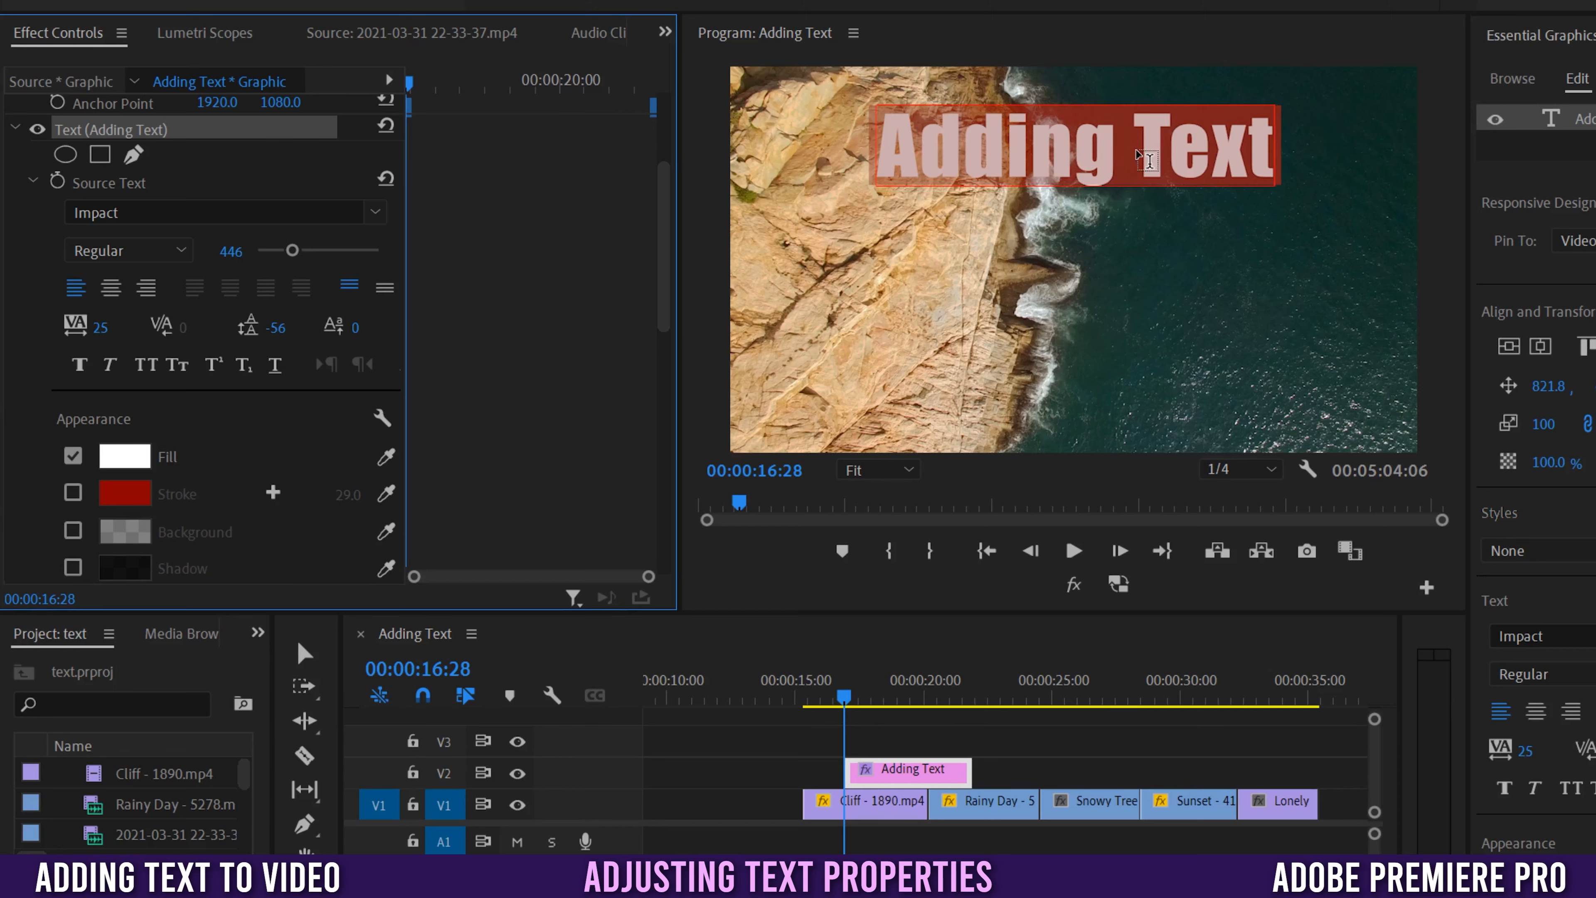
- Break the title onto a second line before the word "Text" and set its leading to 219
left_click(1158, 157)
key("Return")
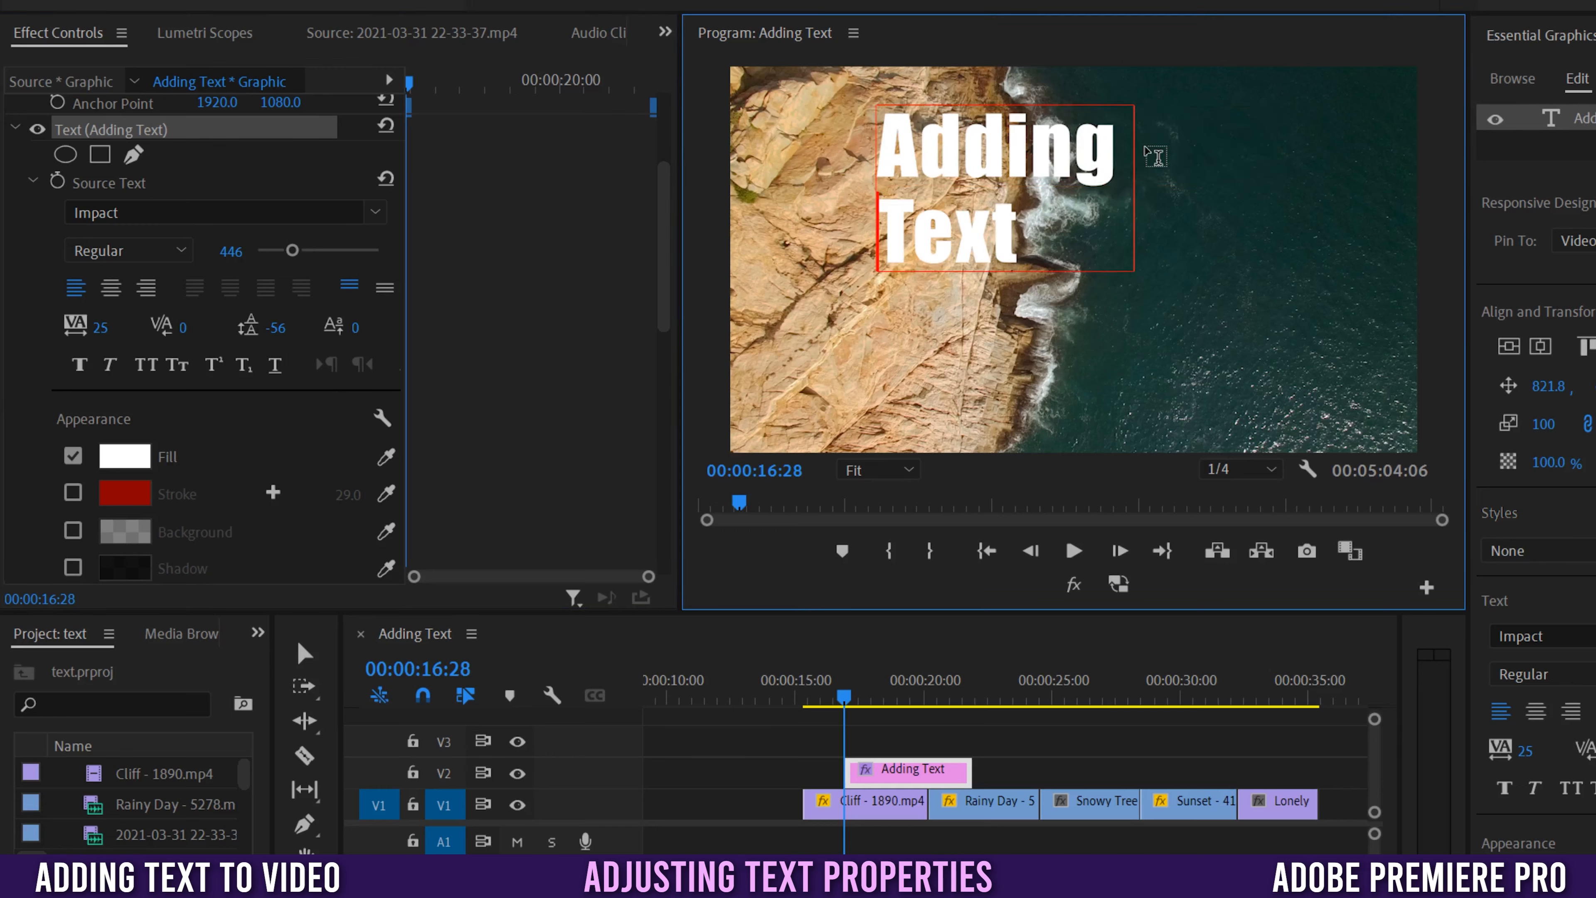
left_click(274, 327)
type("219")
key("Return")
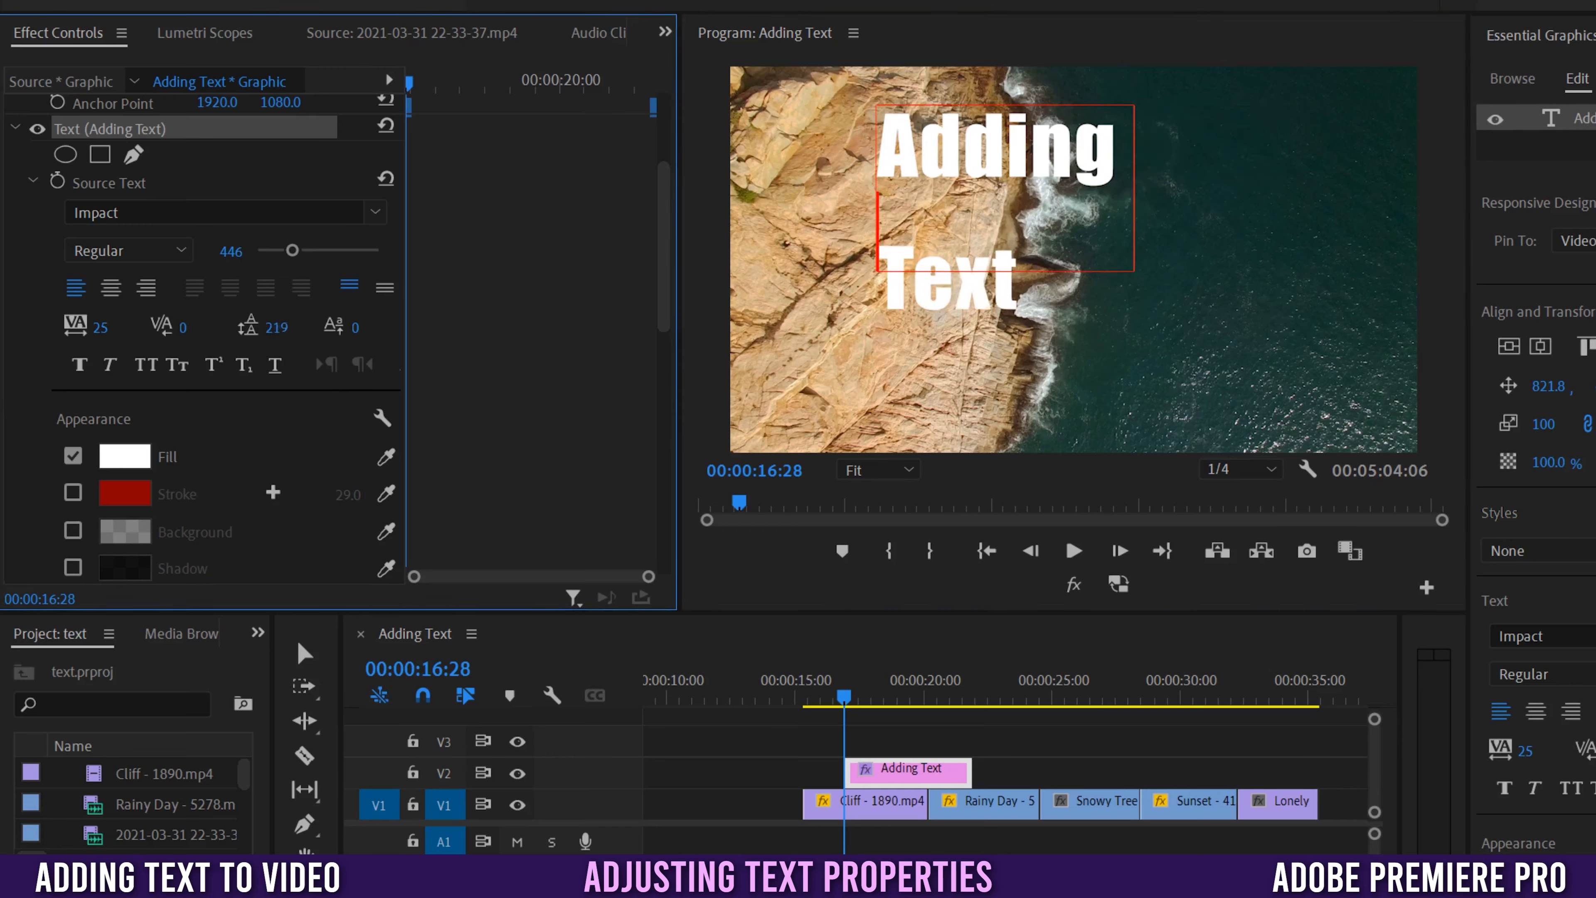
- Set the title's leading to -137 and rejoin both words on a single line
left_click_drag(276, 327, 53, 328)
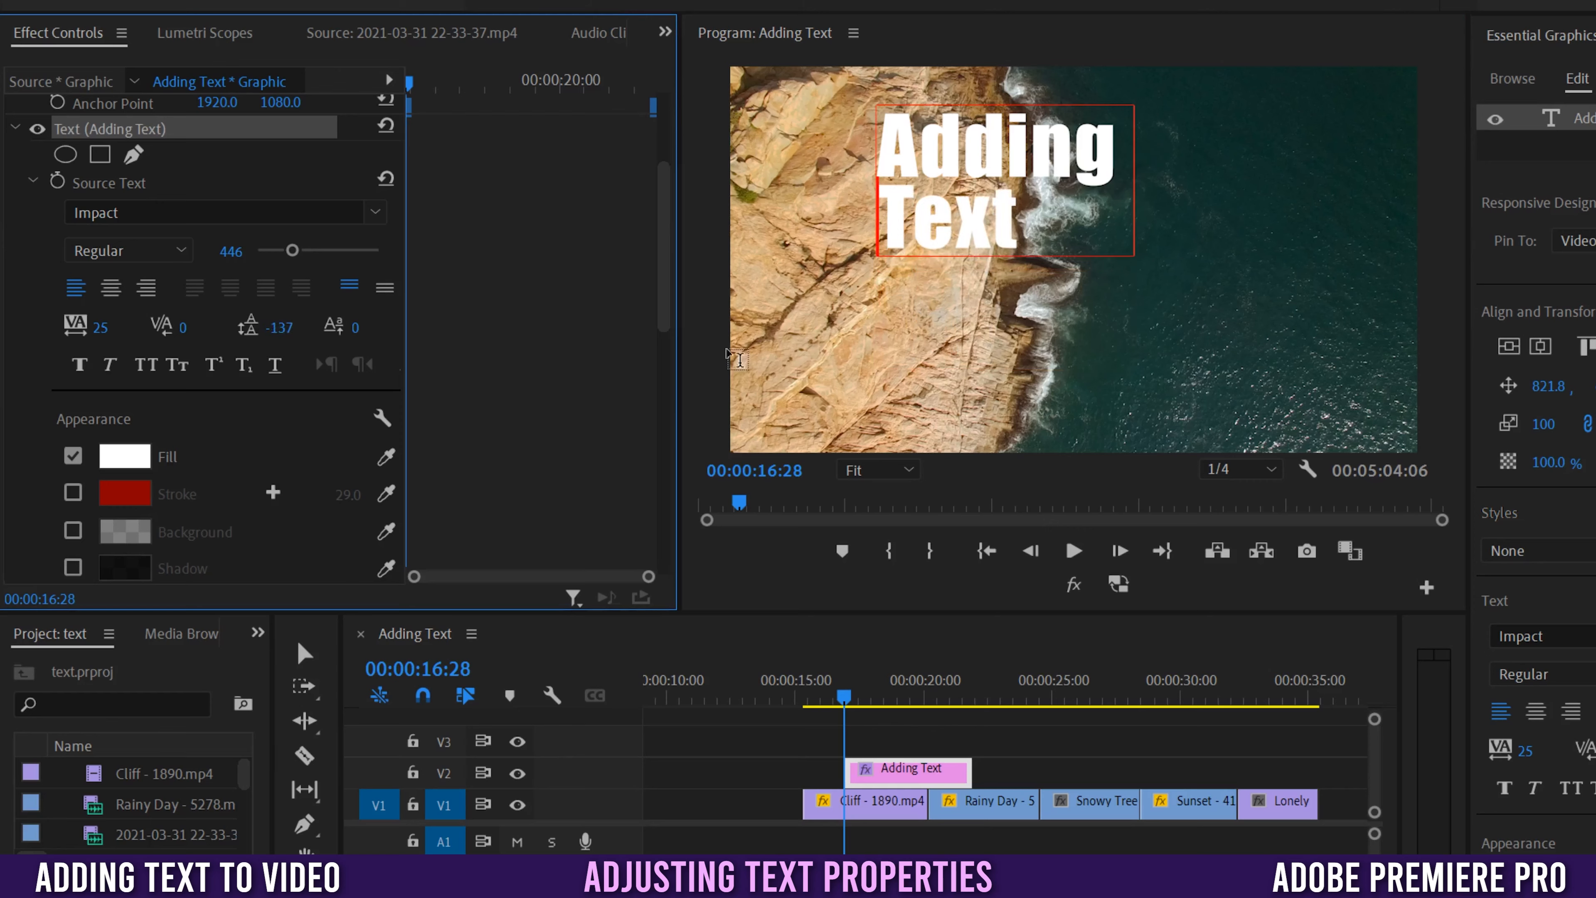
left_click(890, 226)
key("BackSpace")
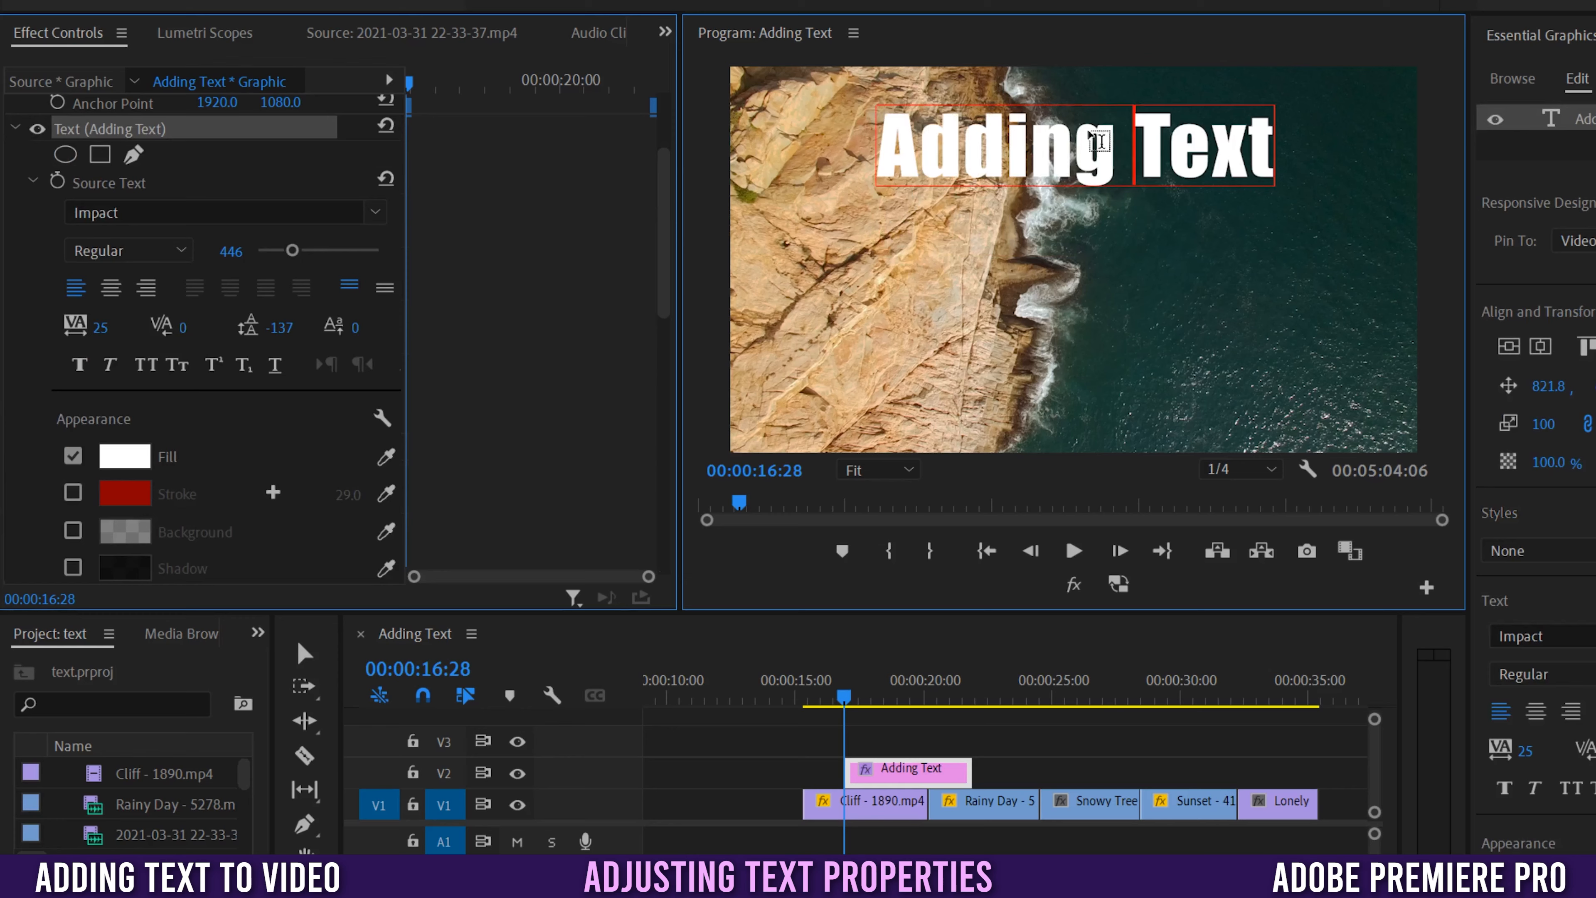
- Highlight the whole "Adding Text" title and try the faux bold and faux italic styles on it
left_click(1267, 146)
left_click_drag(1268, 146, 880, 151)
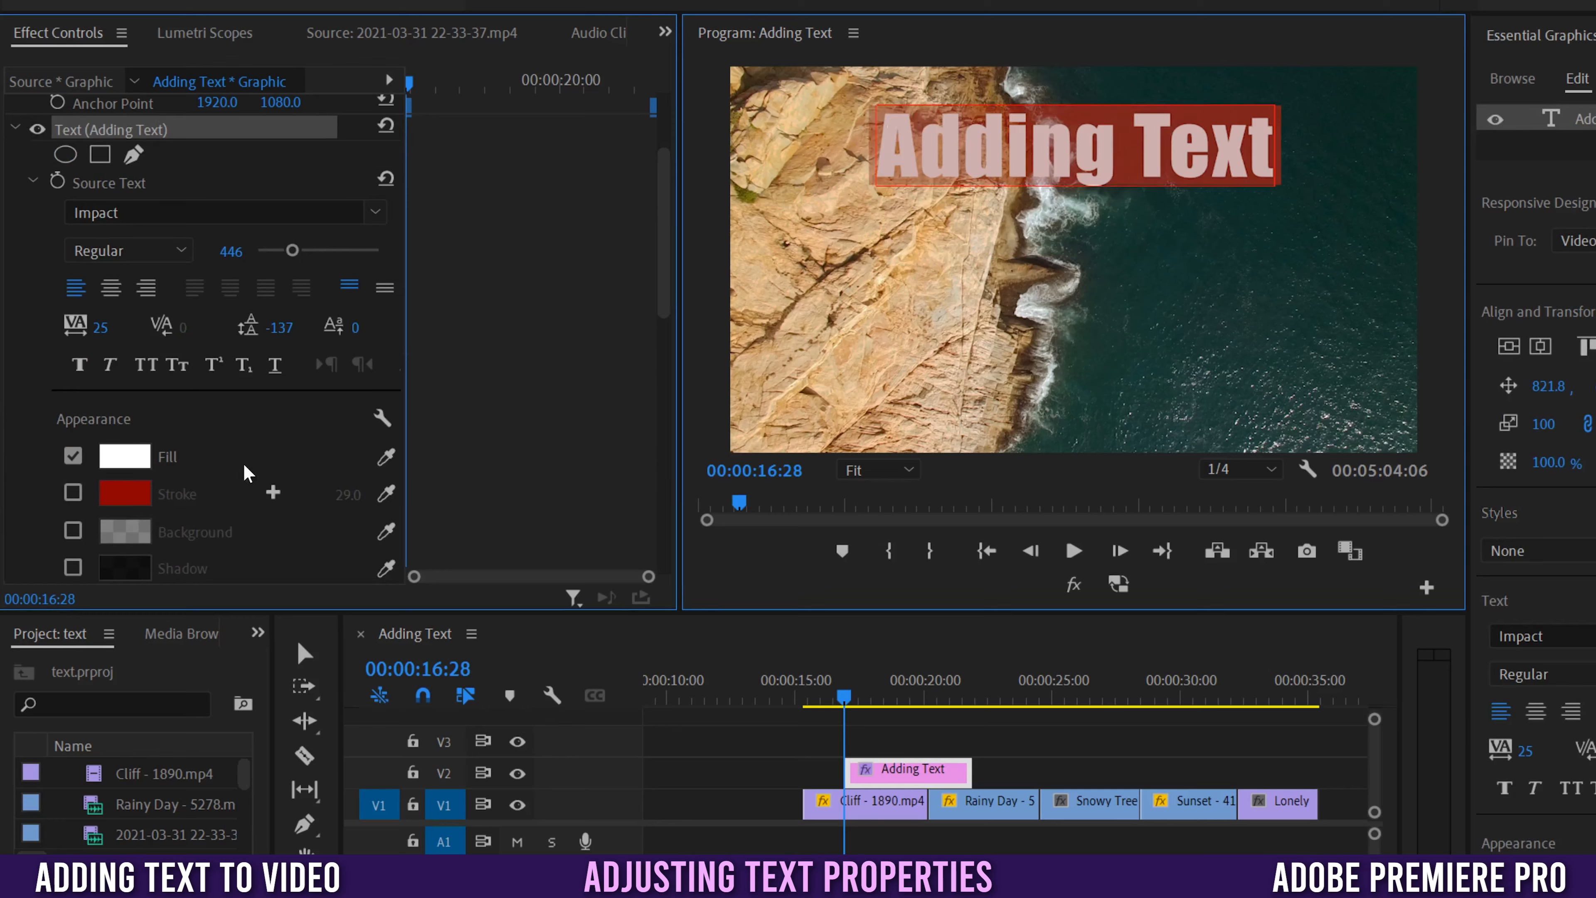
left_click(81, 369)
left_click(81, 370)
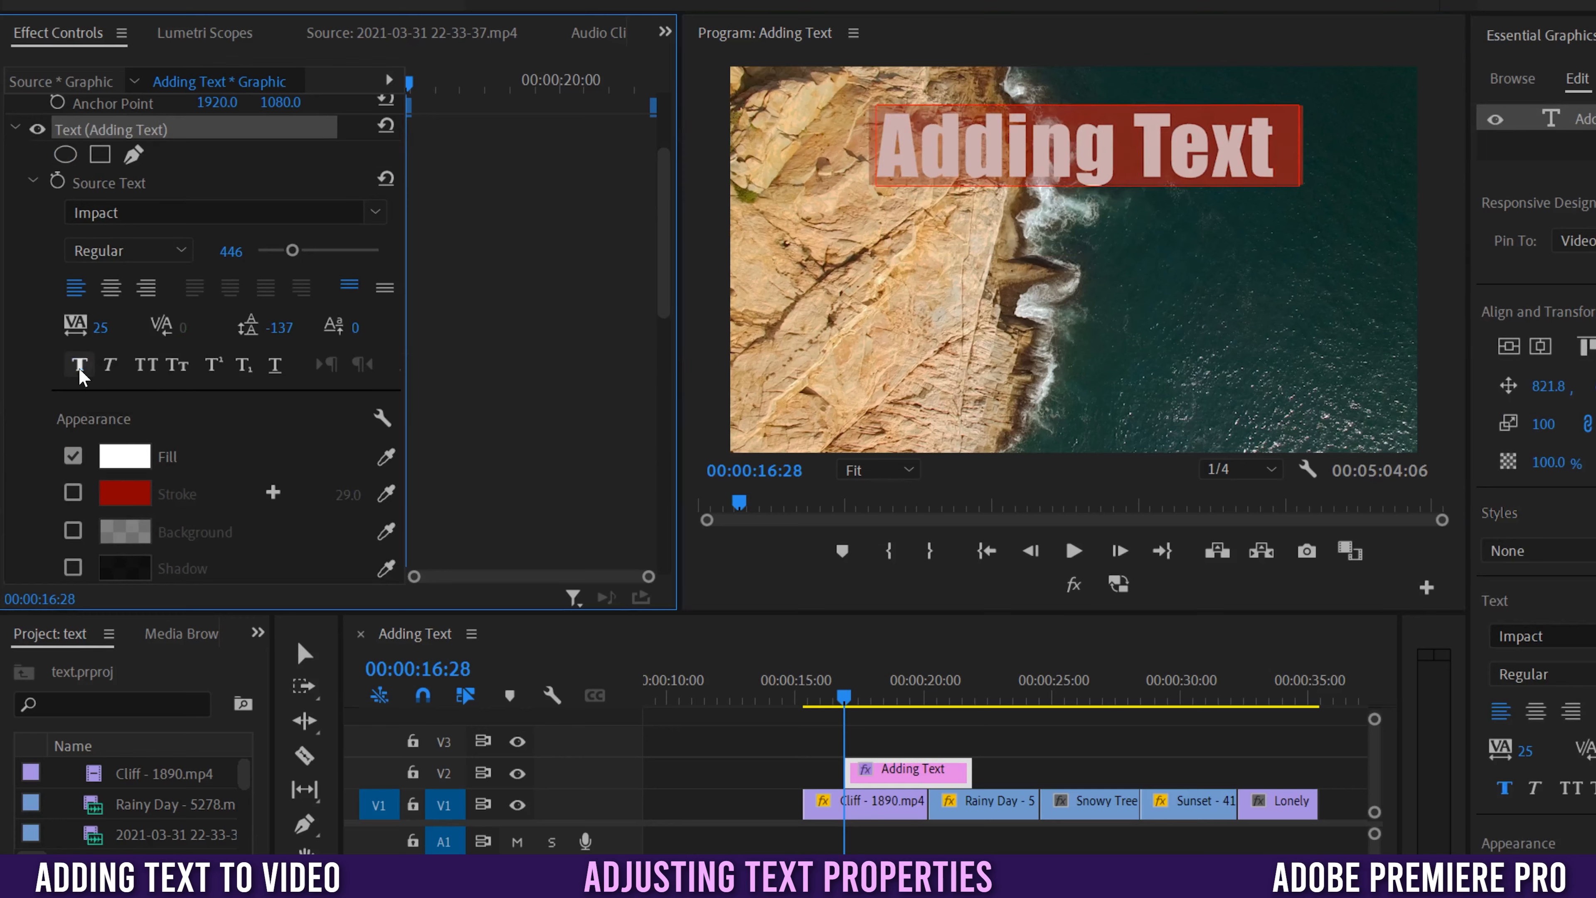
left_click(110, 369)
left_click(110, 370)
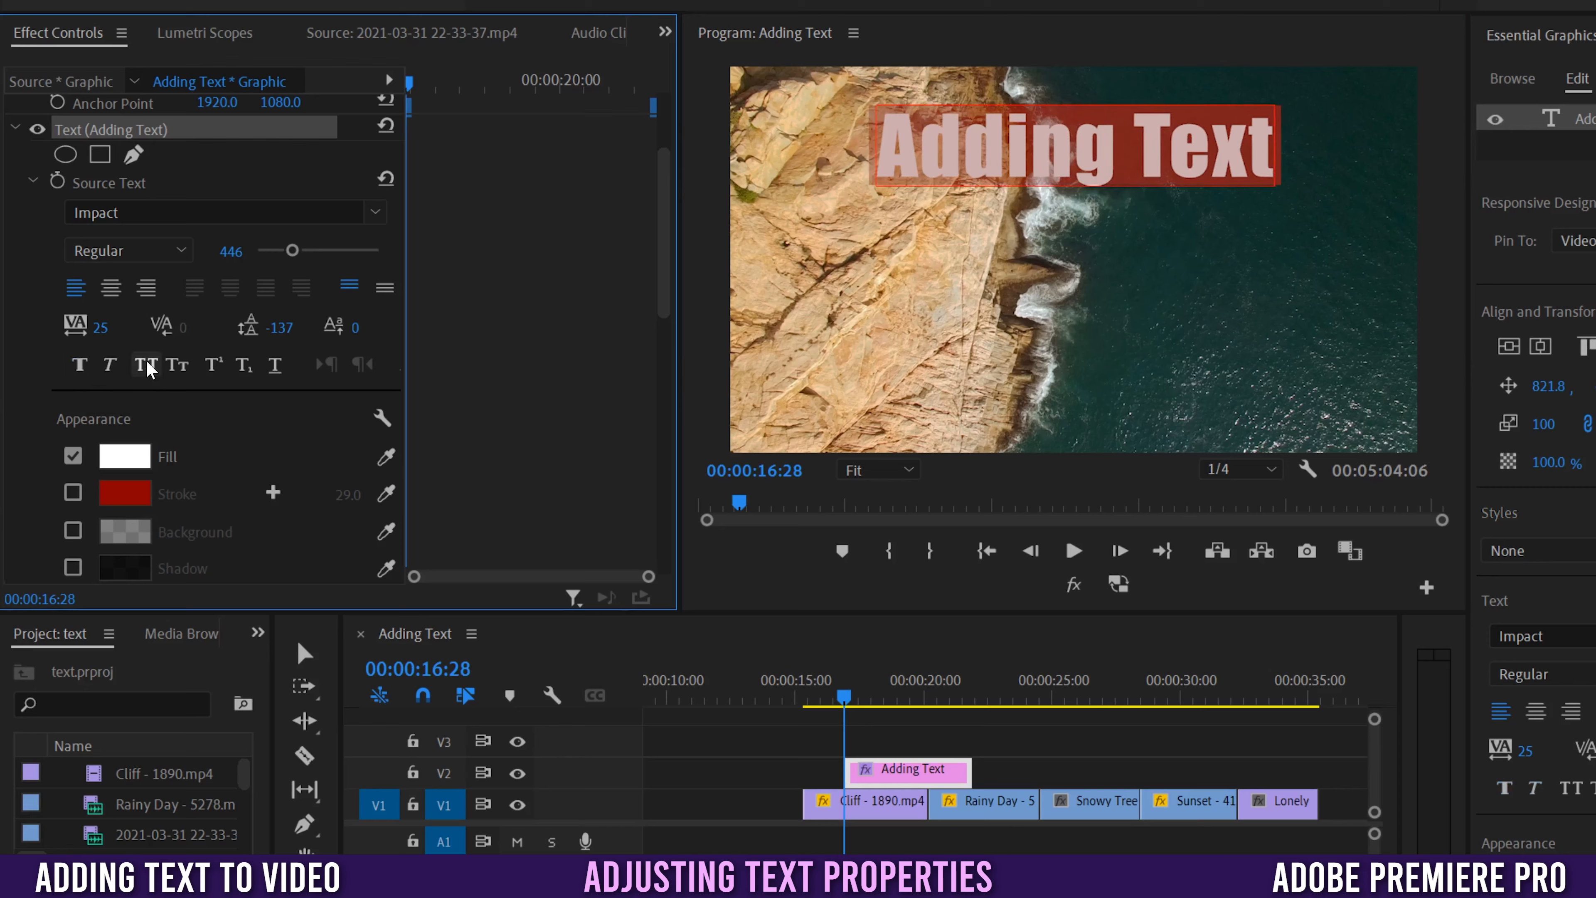
- Try the all caps and small caps styles on the highlighted title, turning each off again
left_click(148, 370)
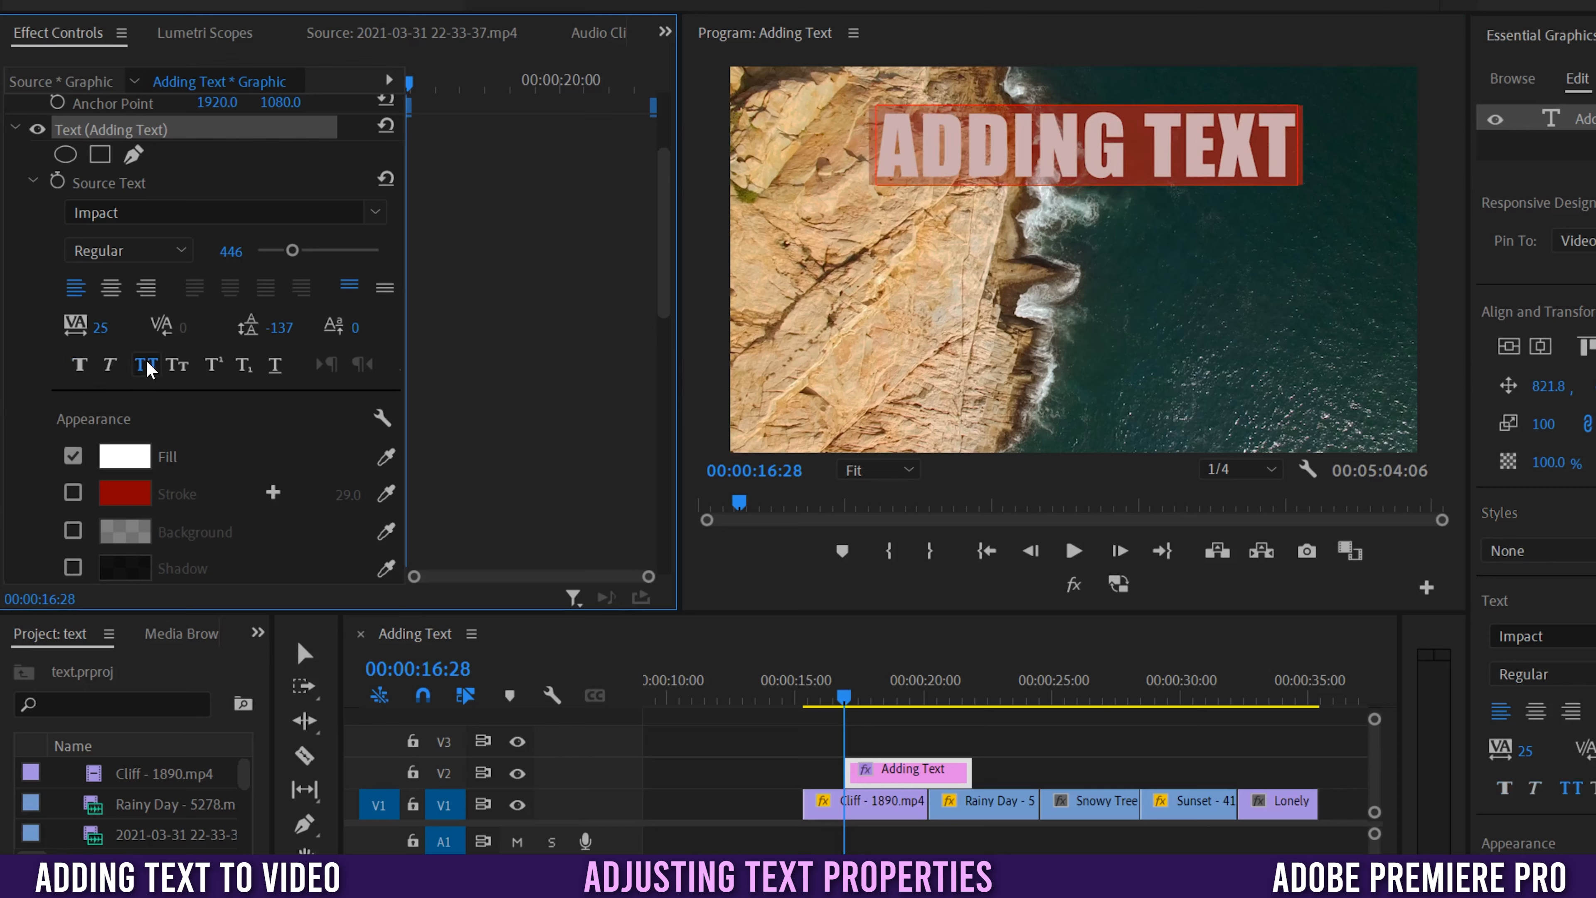
left_click(149, 369)
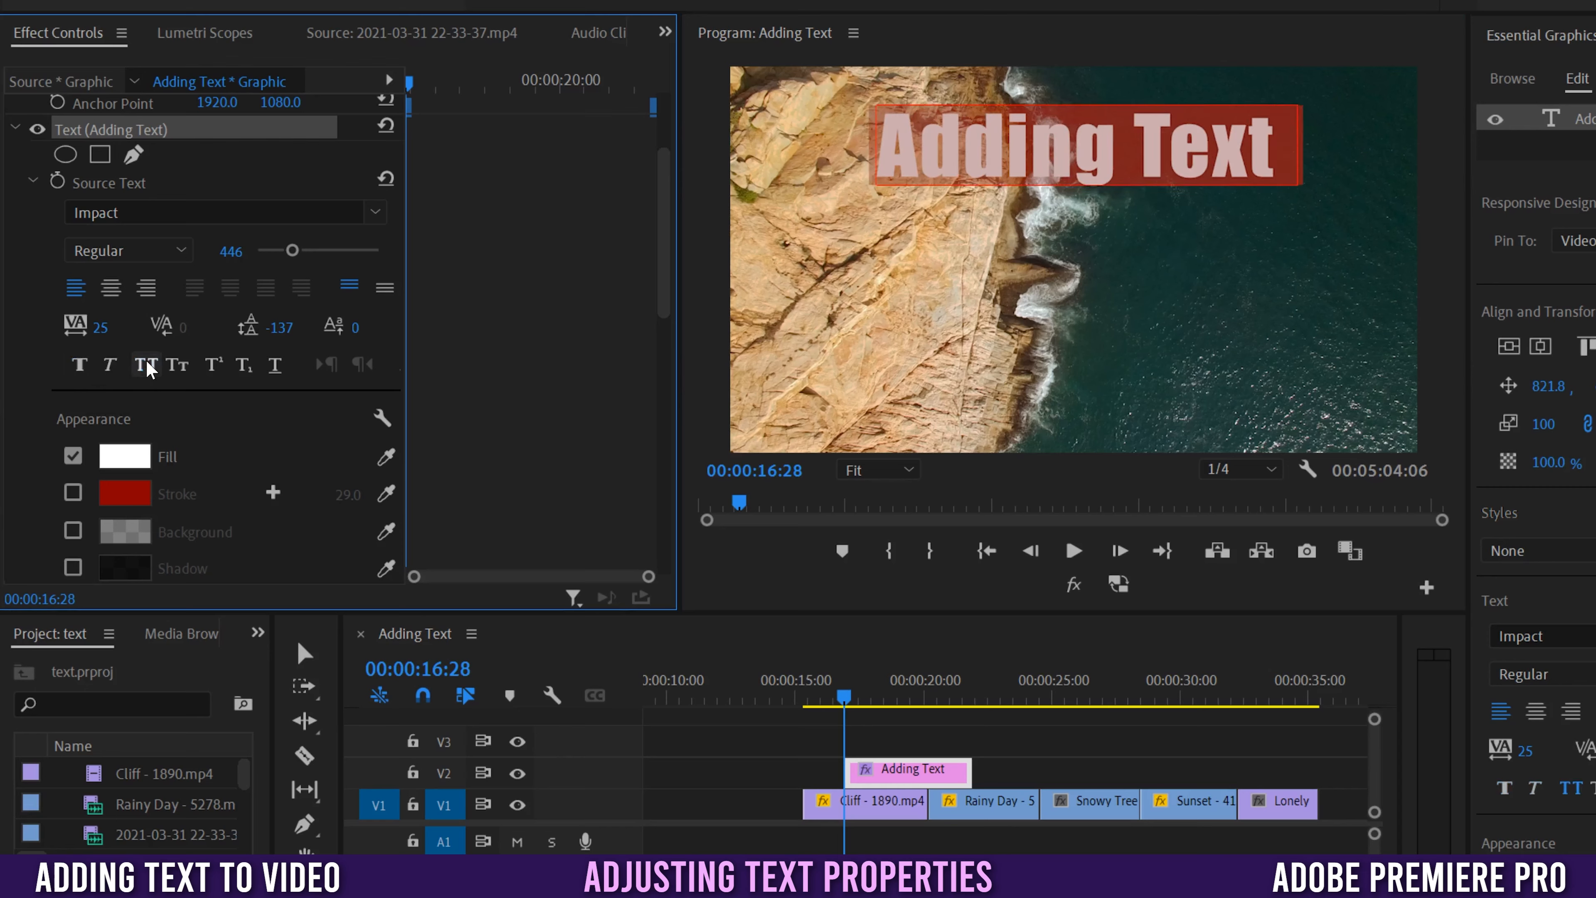
left_click(181, 368)
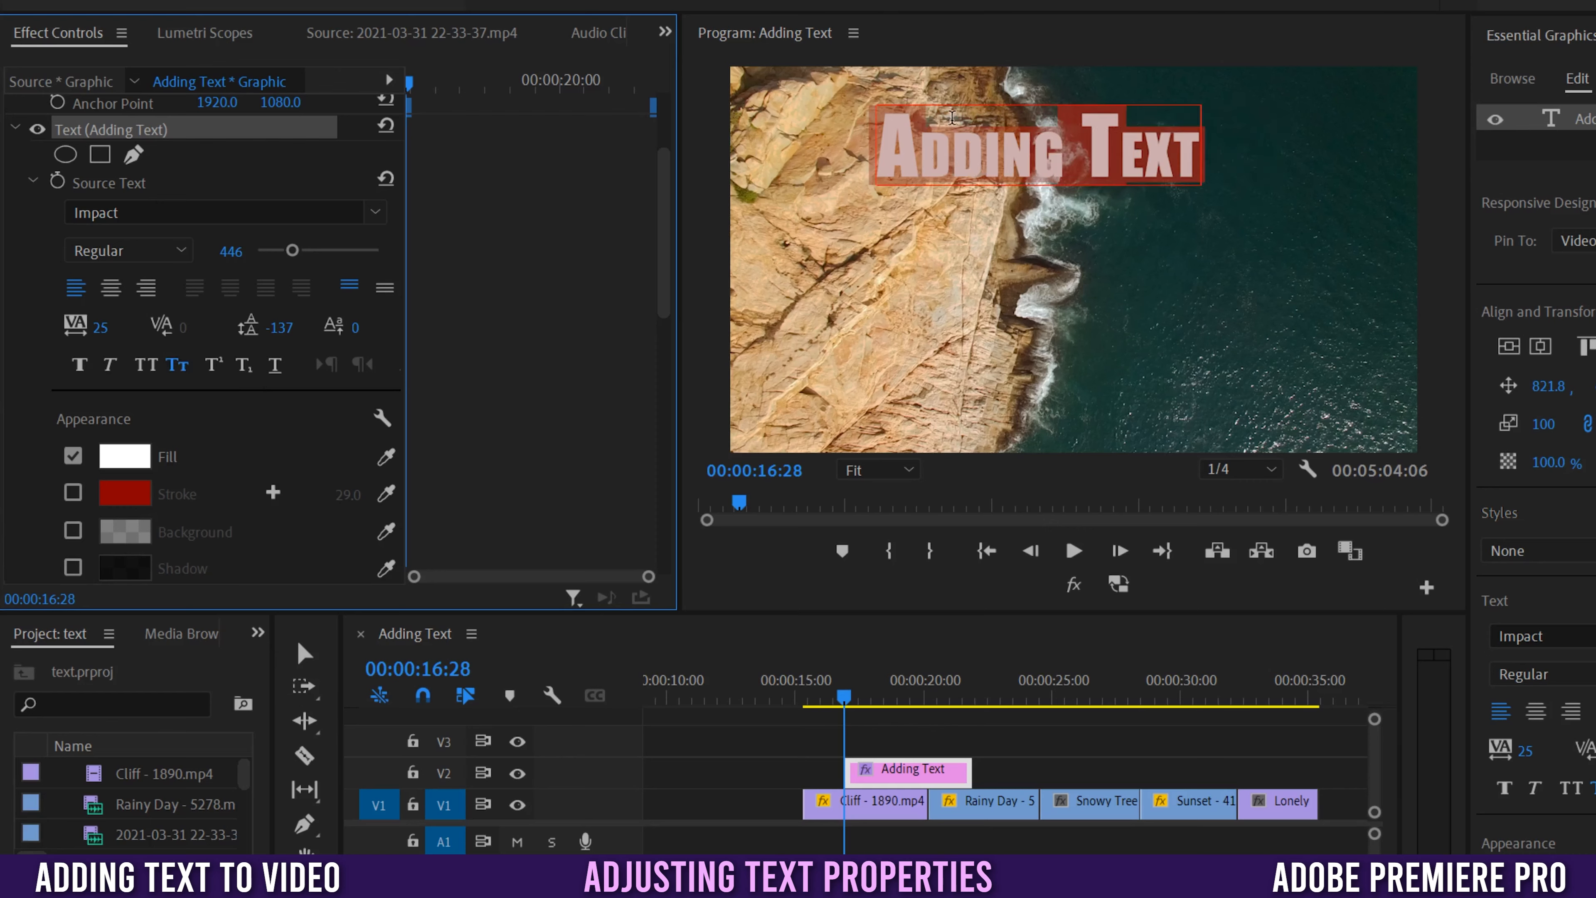
left_click(181, 368)
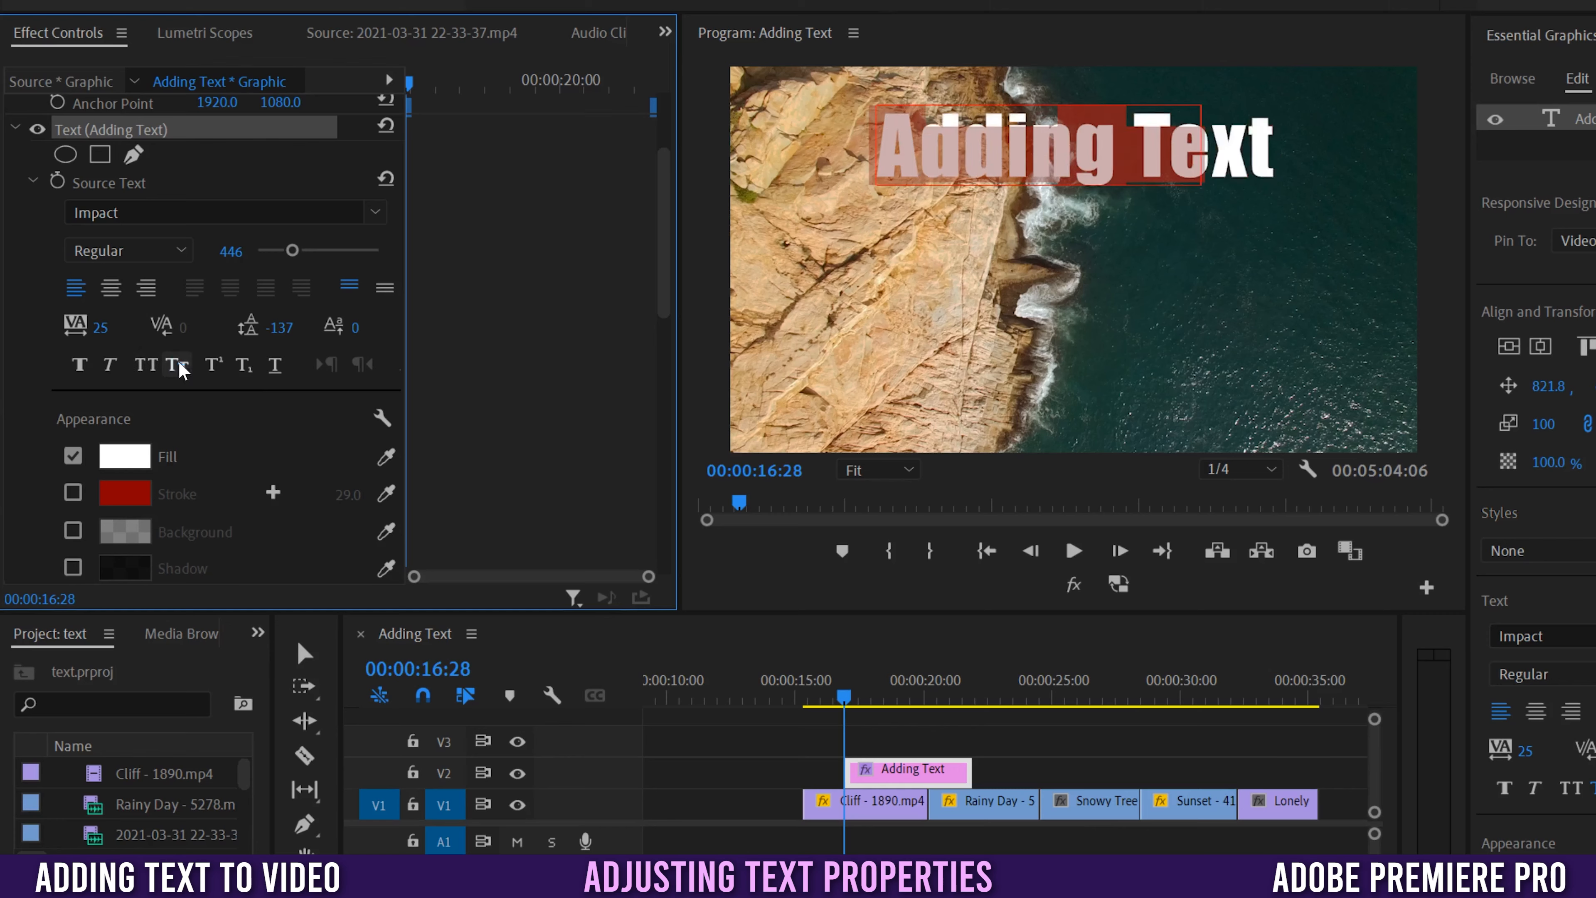
- Try superscript on the letters "dding" of the title's first word and turn it off again
left_click(942, 156)
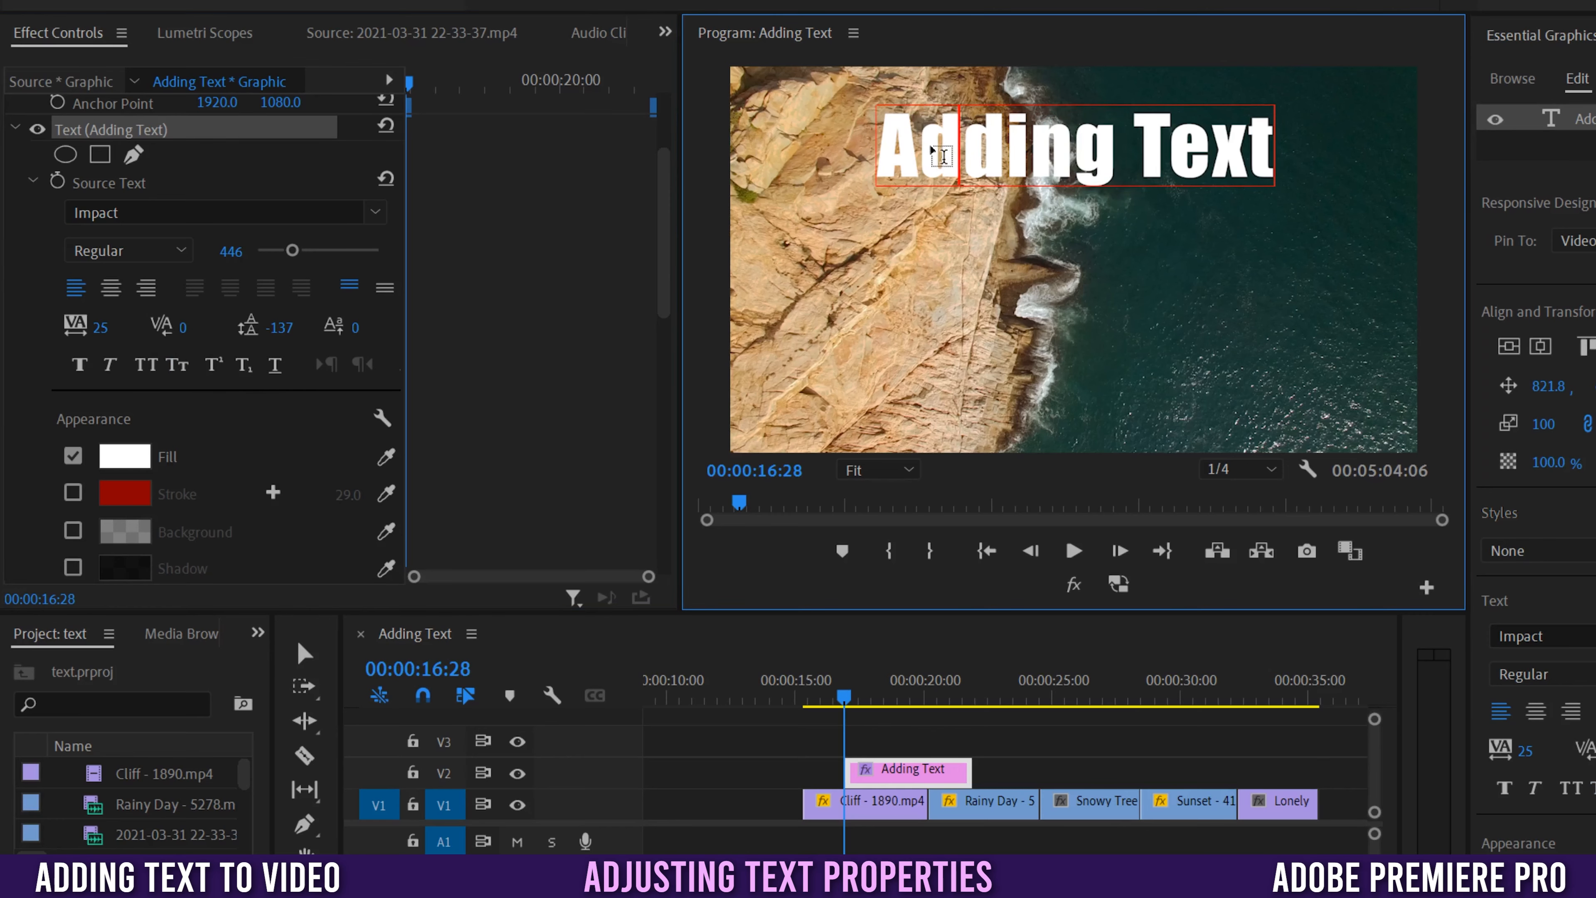
left_click_drag(918, 156, 1122, 159)
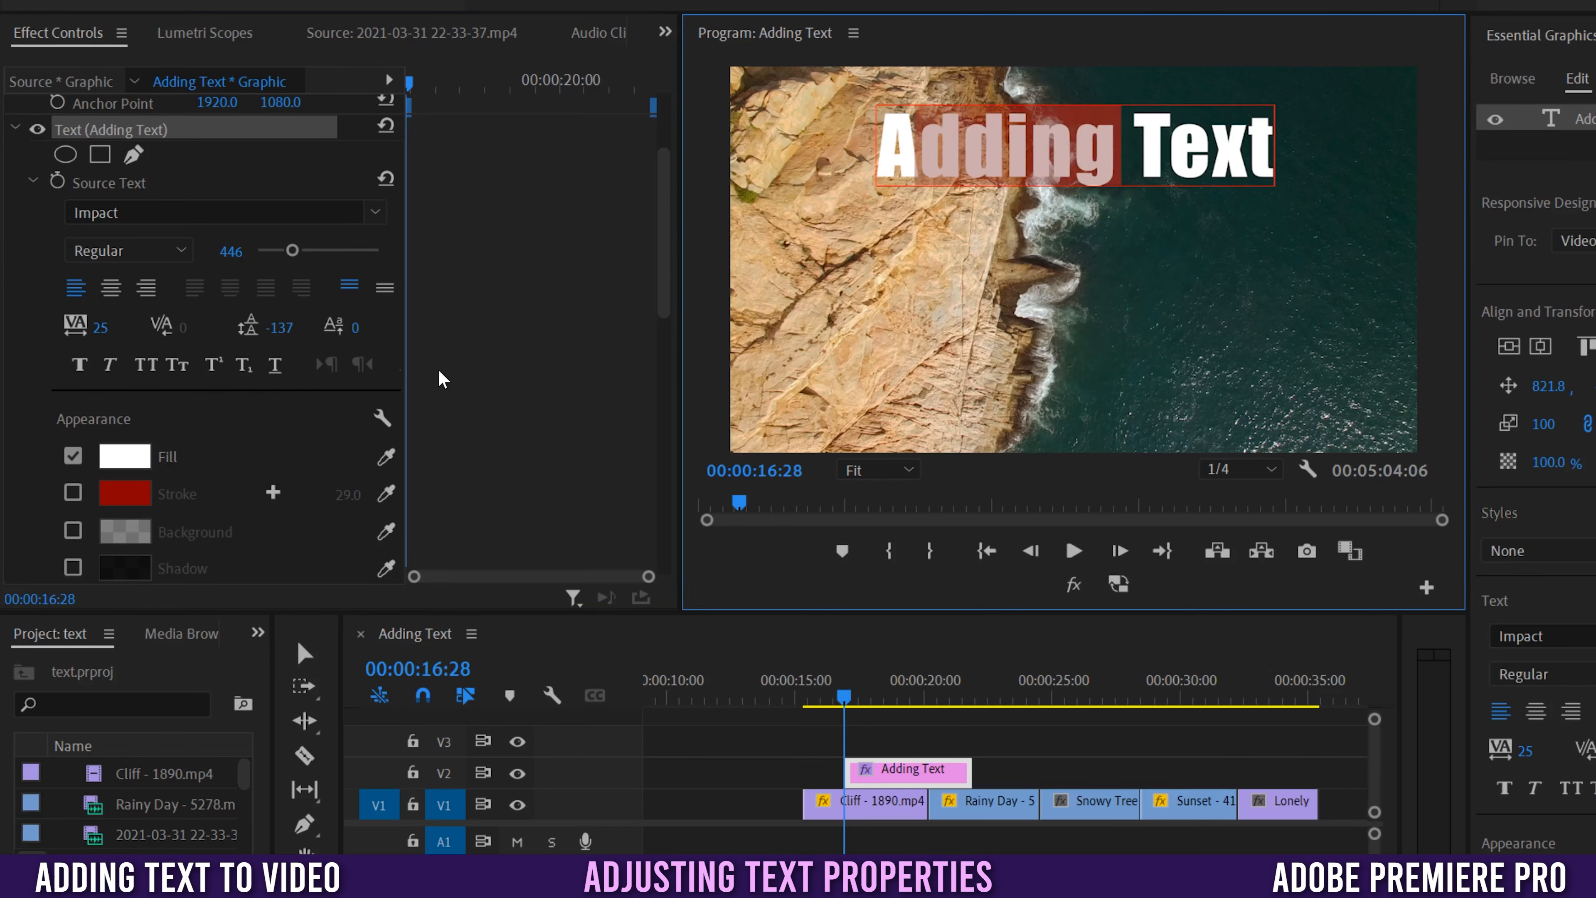
left_click(215, 366)
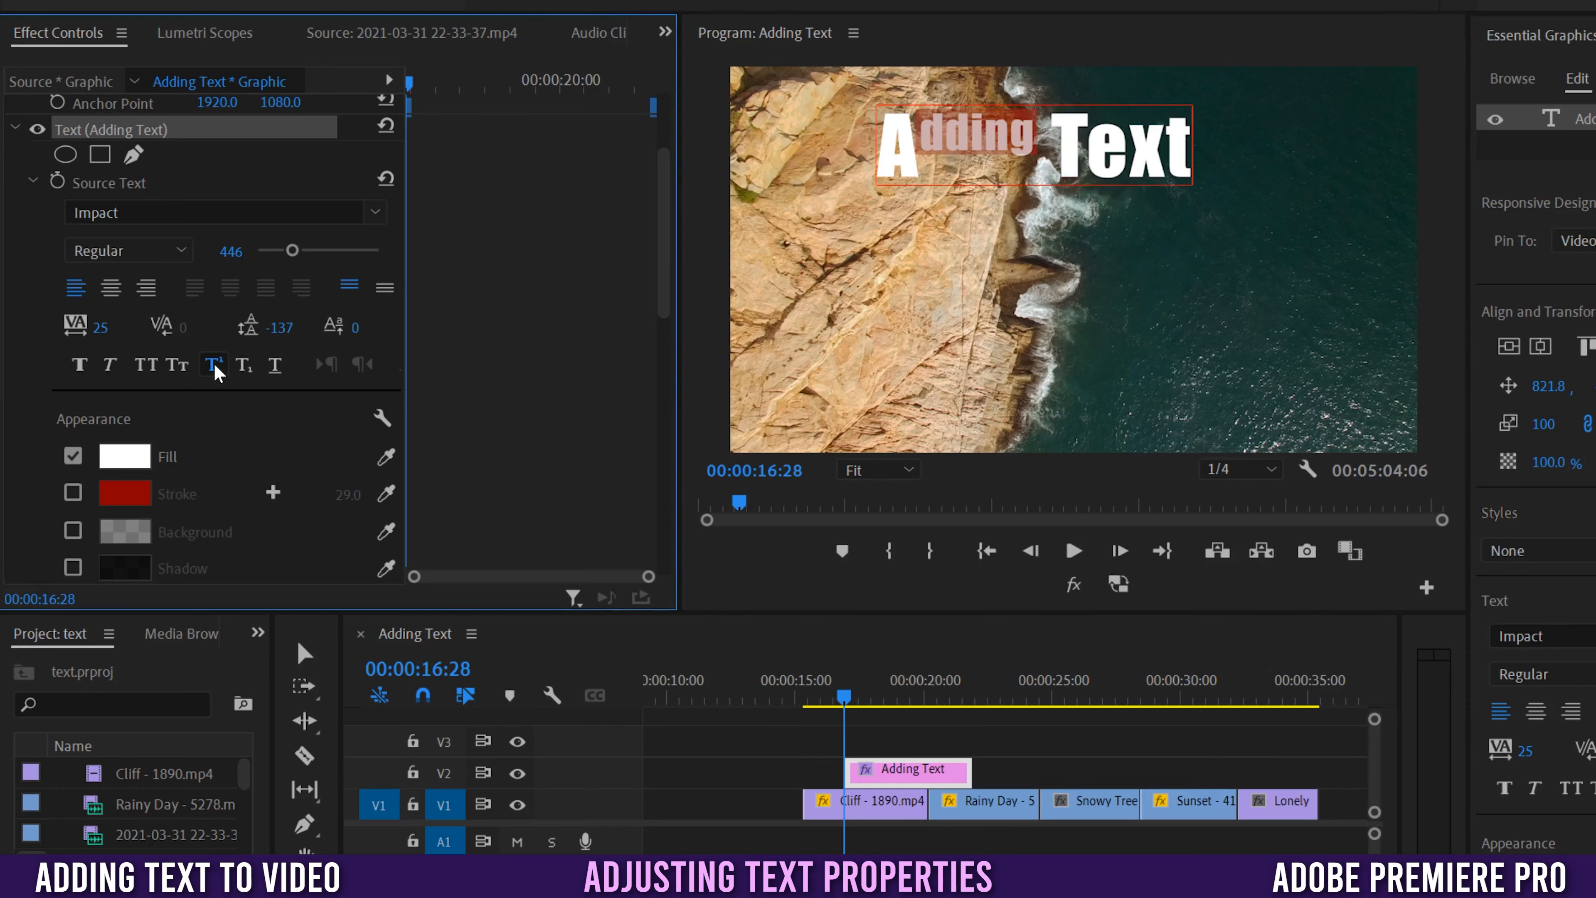
left_click(214, 366)
- Try subscript and underline on the letters "ext" of the title's second word, turning each off again
left_click_drag(1163, 158, 1276, 161)
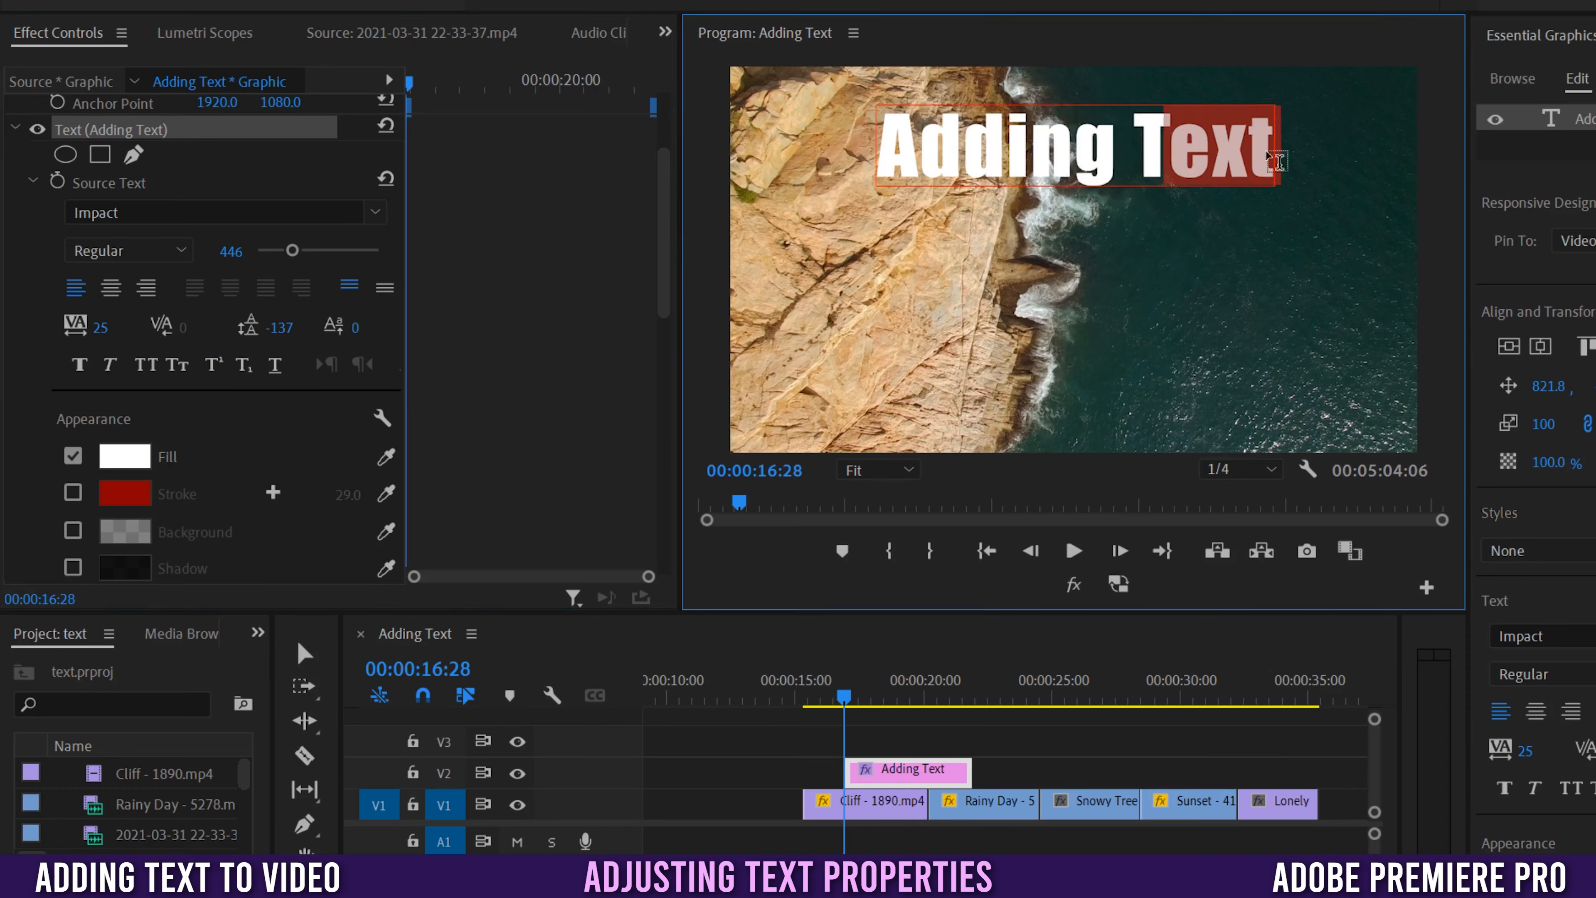
left_click(244, 366)
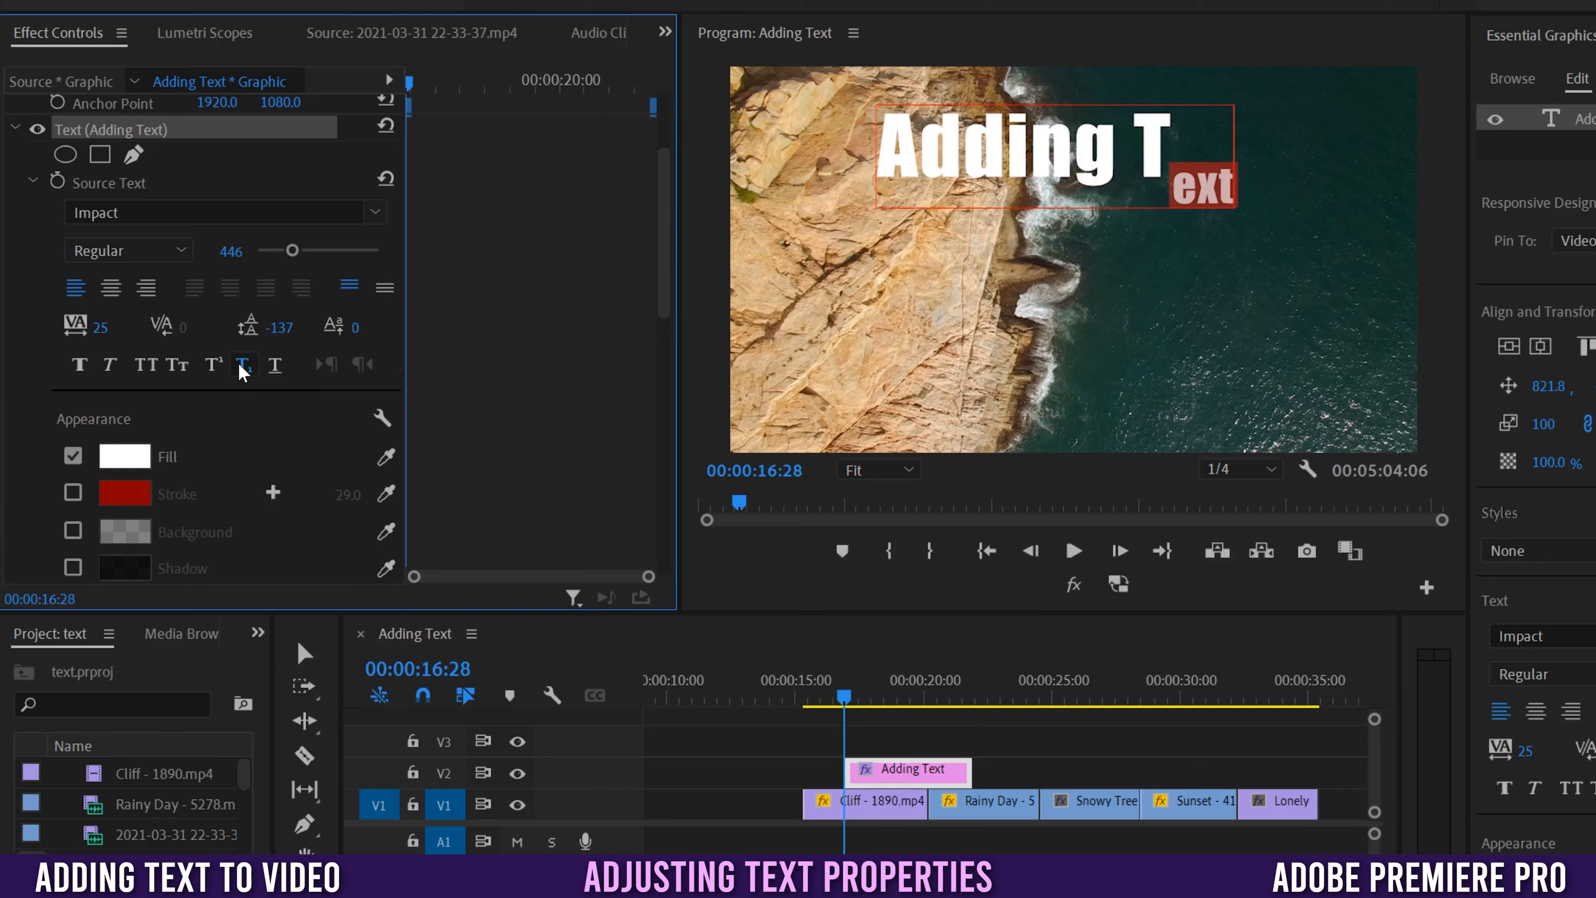
left_click(244, 365)
left_click(274, 366)
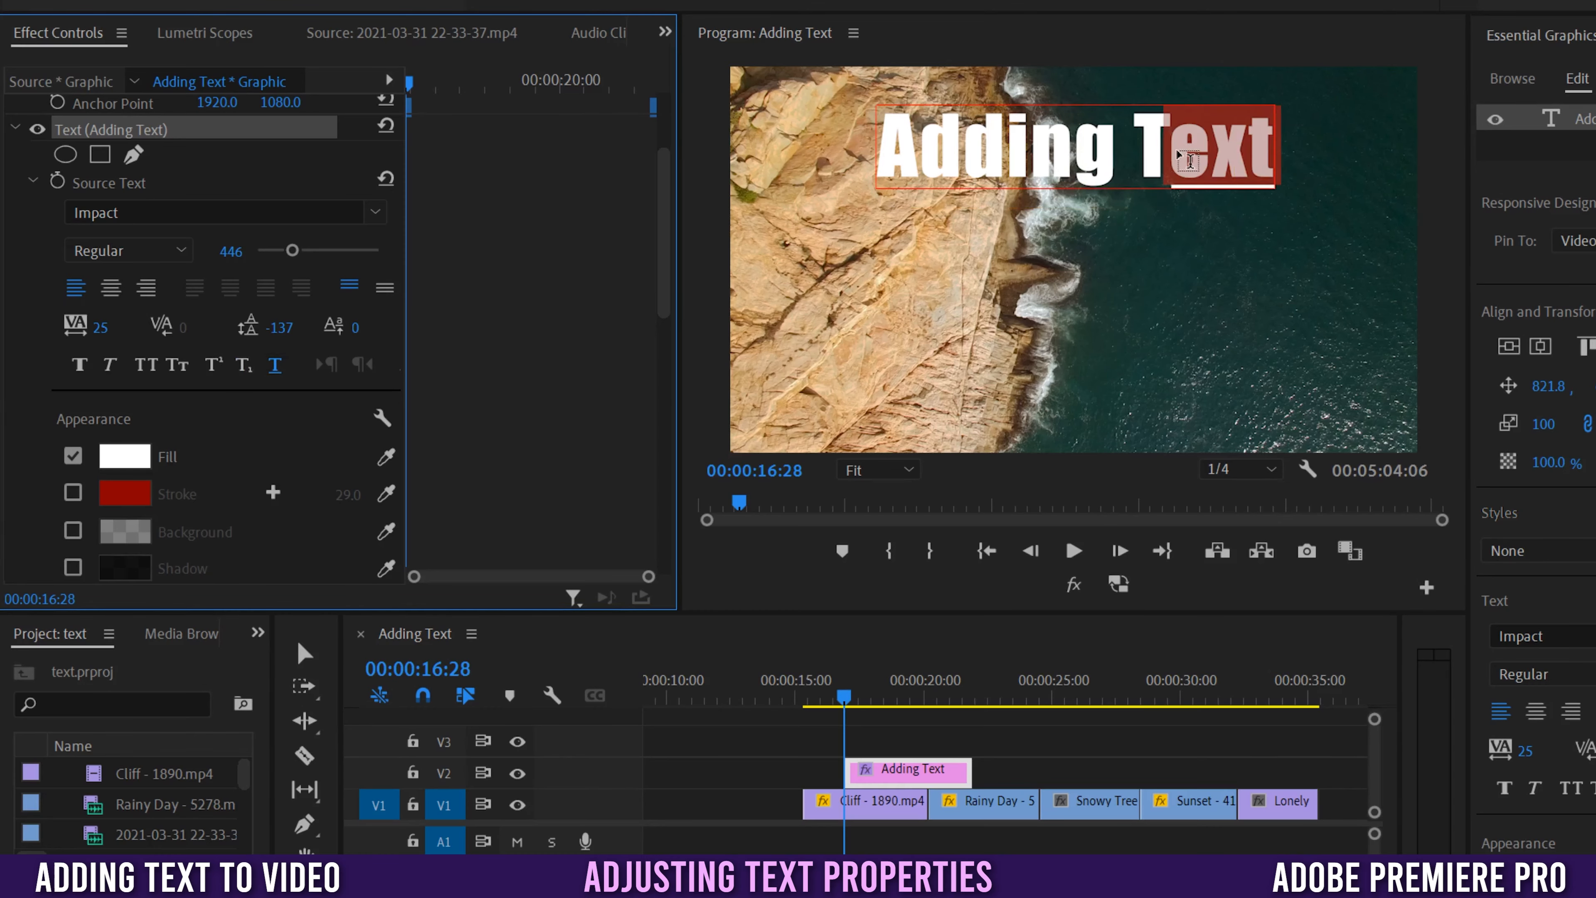
left_click(271, 370)
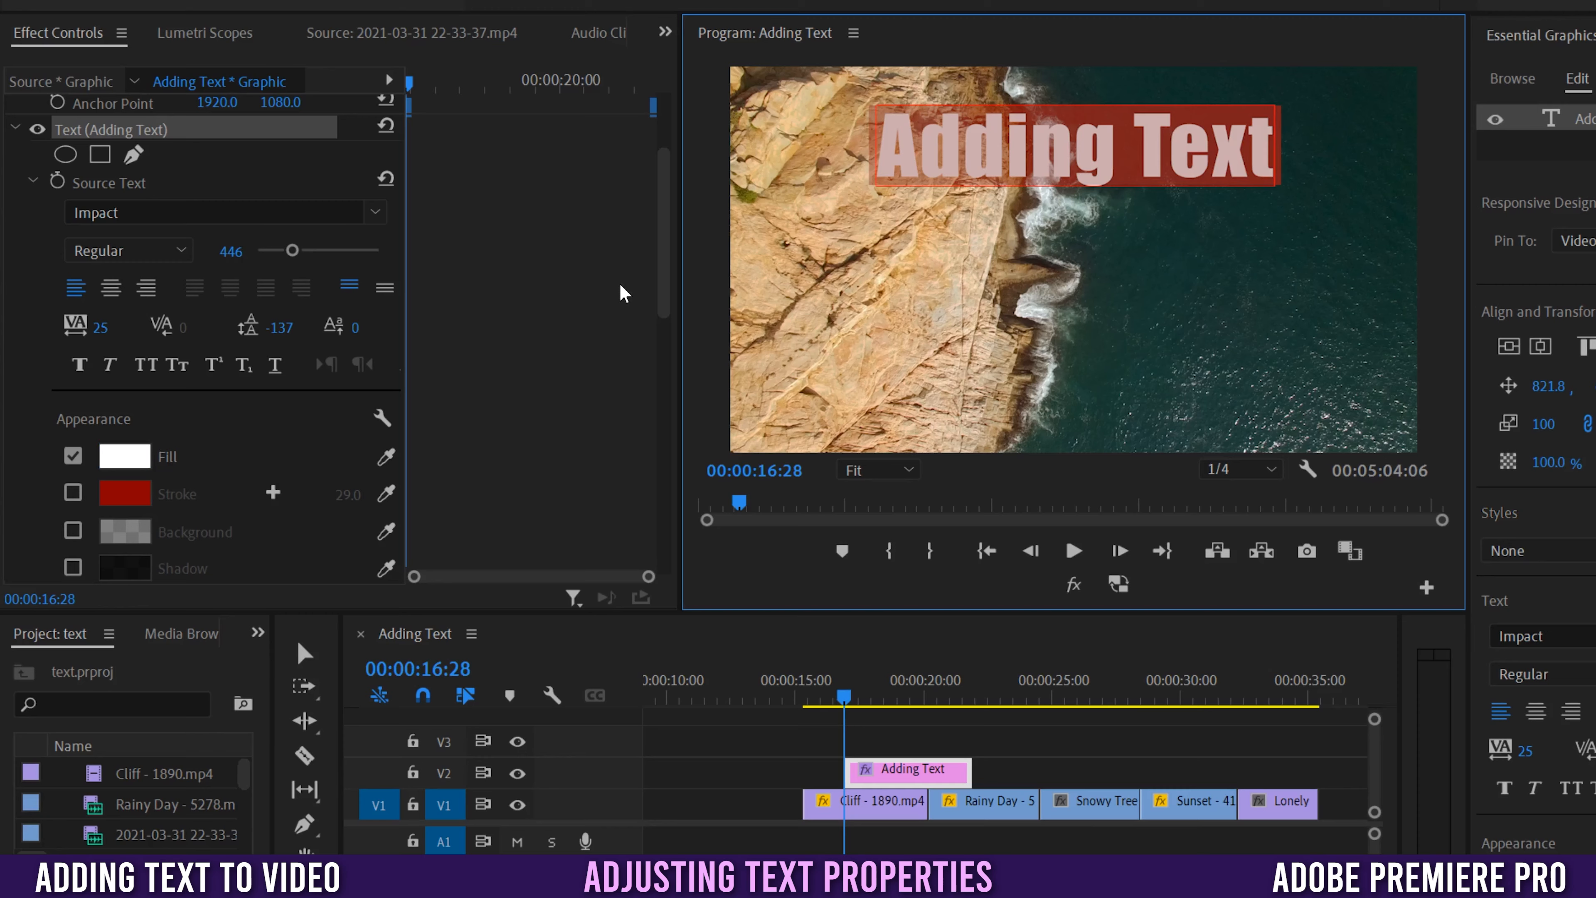
- Try a green fill color for the whole highlighted title and discard the color choice
scroll(660, 299, "down", 4)
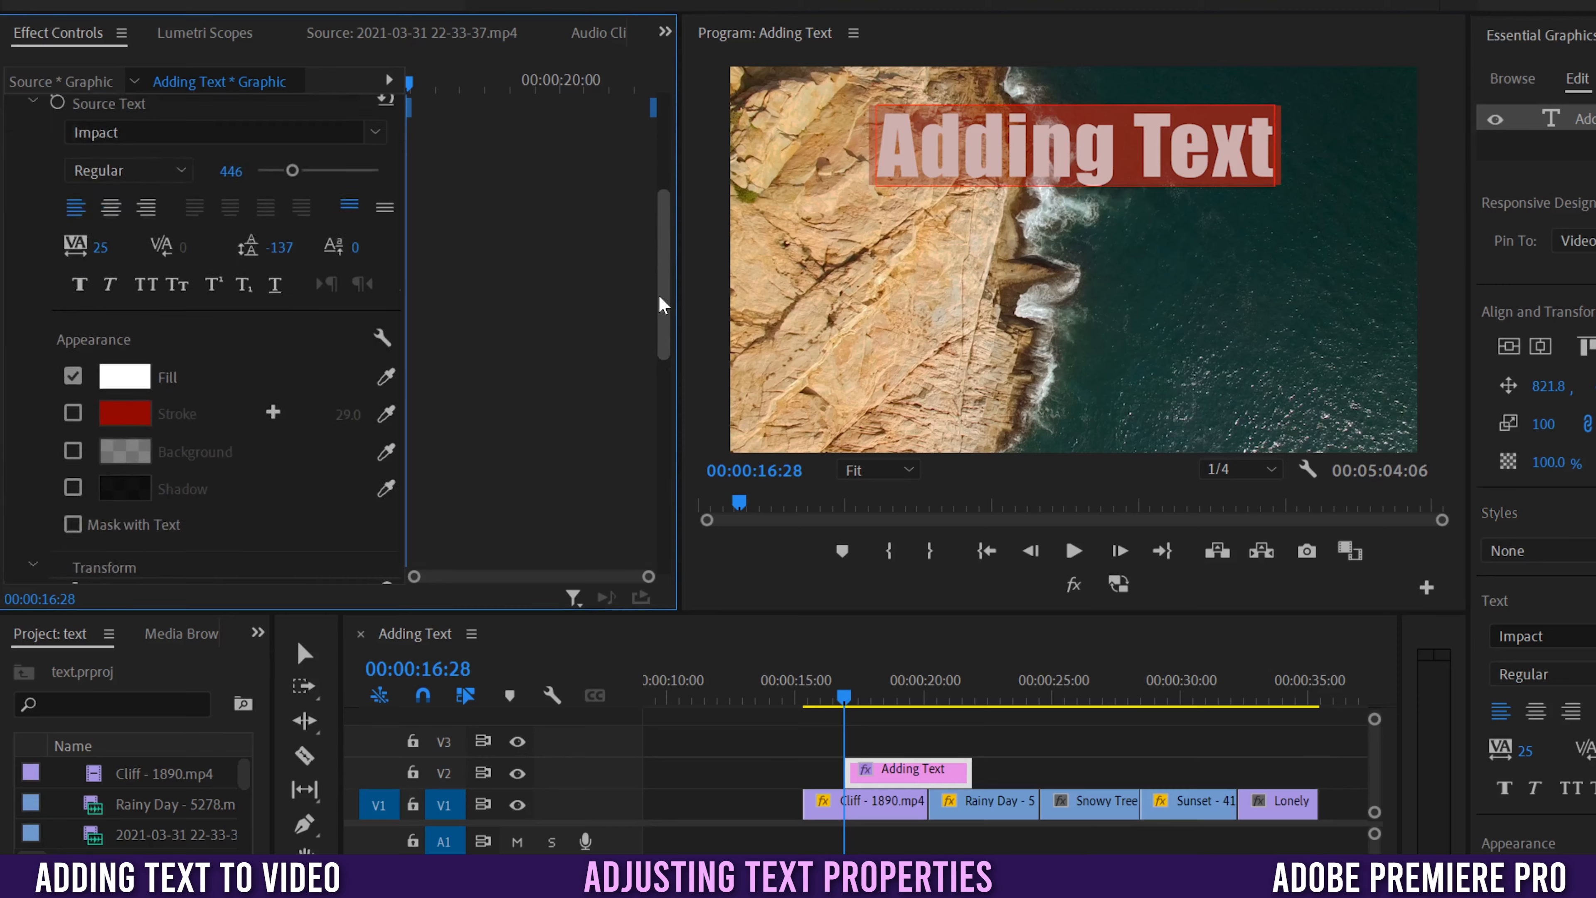
left_click(124, 319)
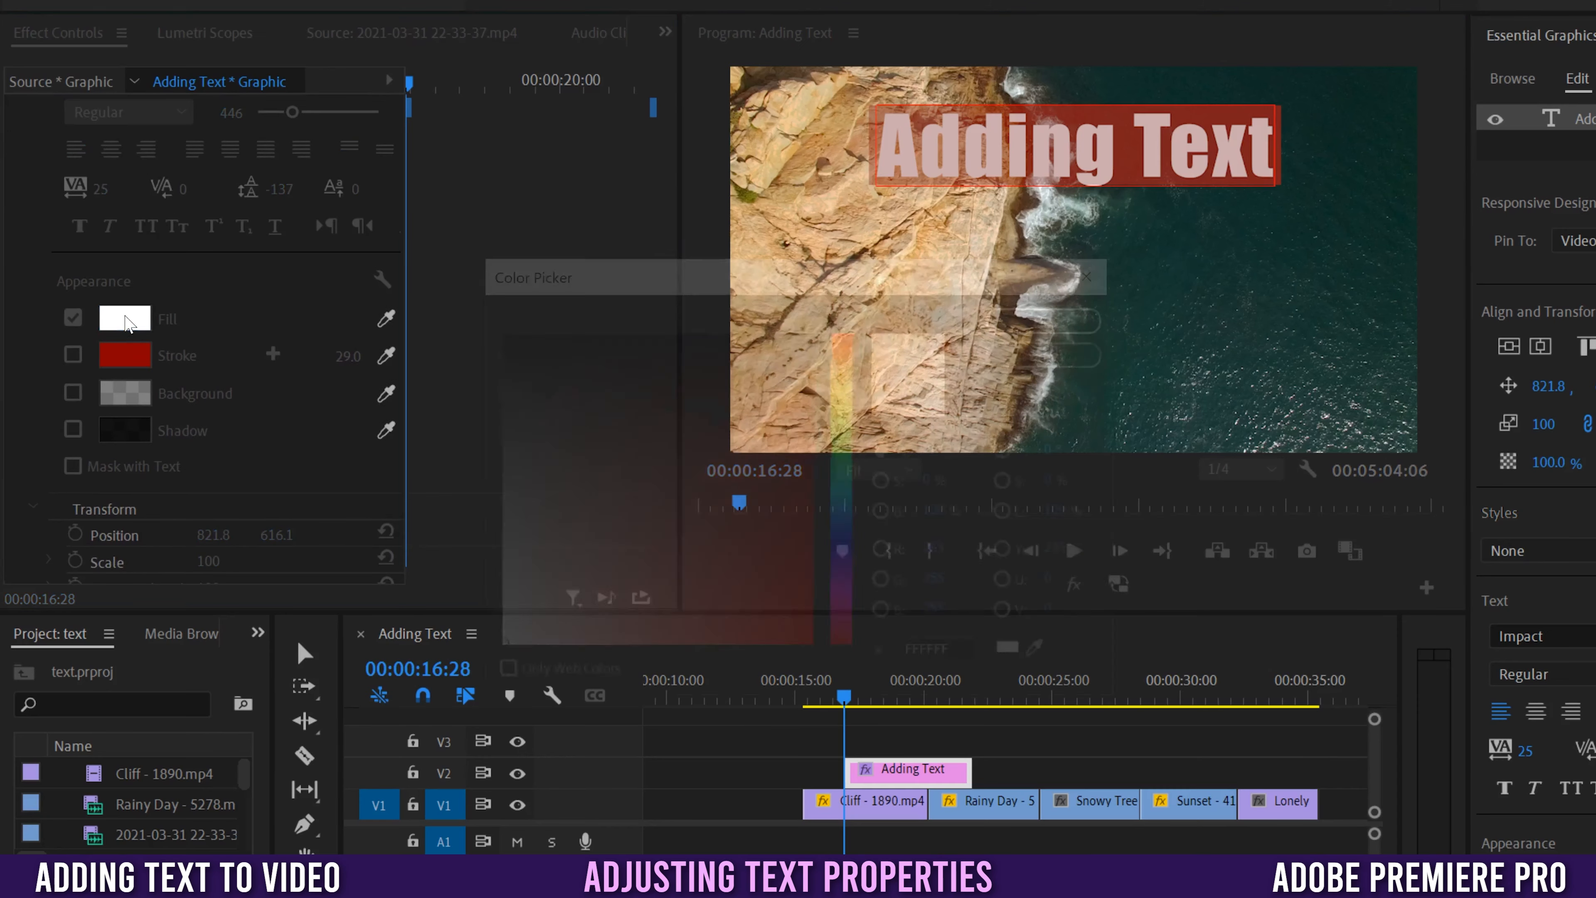
left_click(733, 521)
mouse_move(733, 522)
left_mouse_down()
mouse_move(591, 439)
mouse_move(850, 423)
left_mouse_up()
left_click(850, 408)
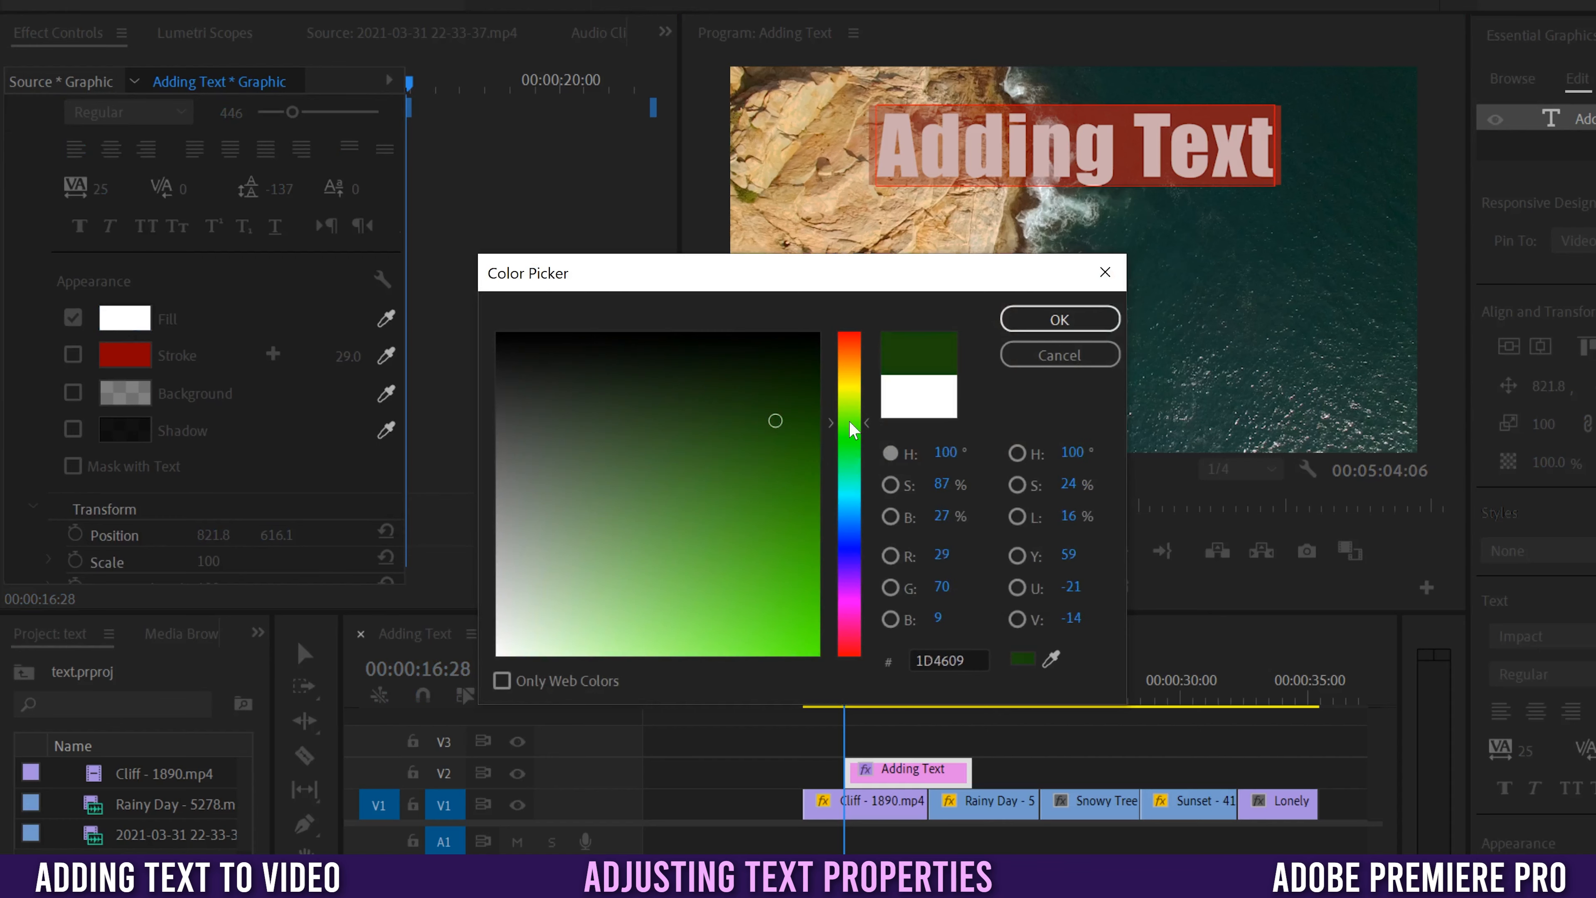
left_click(784, 581)
key("Escape")
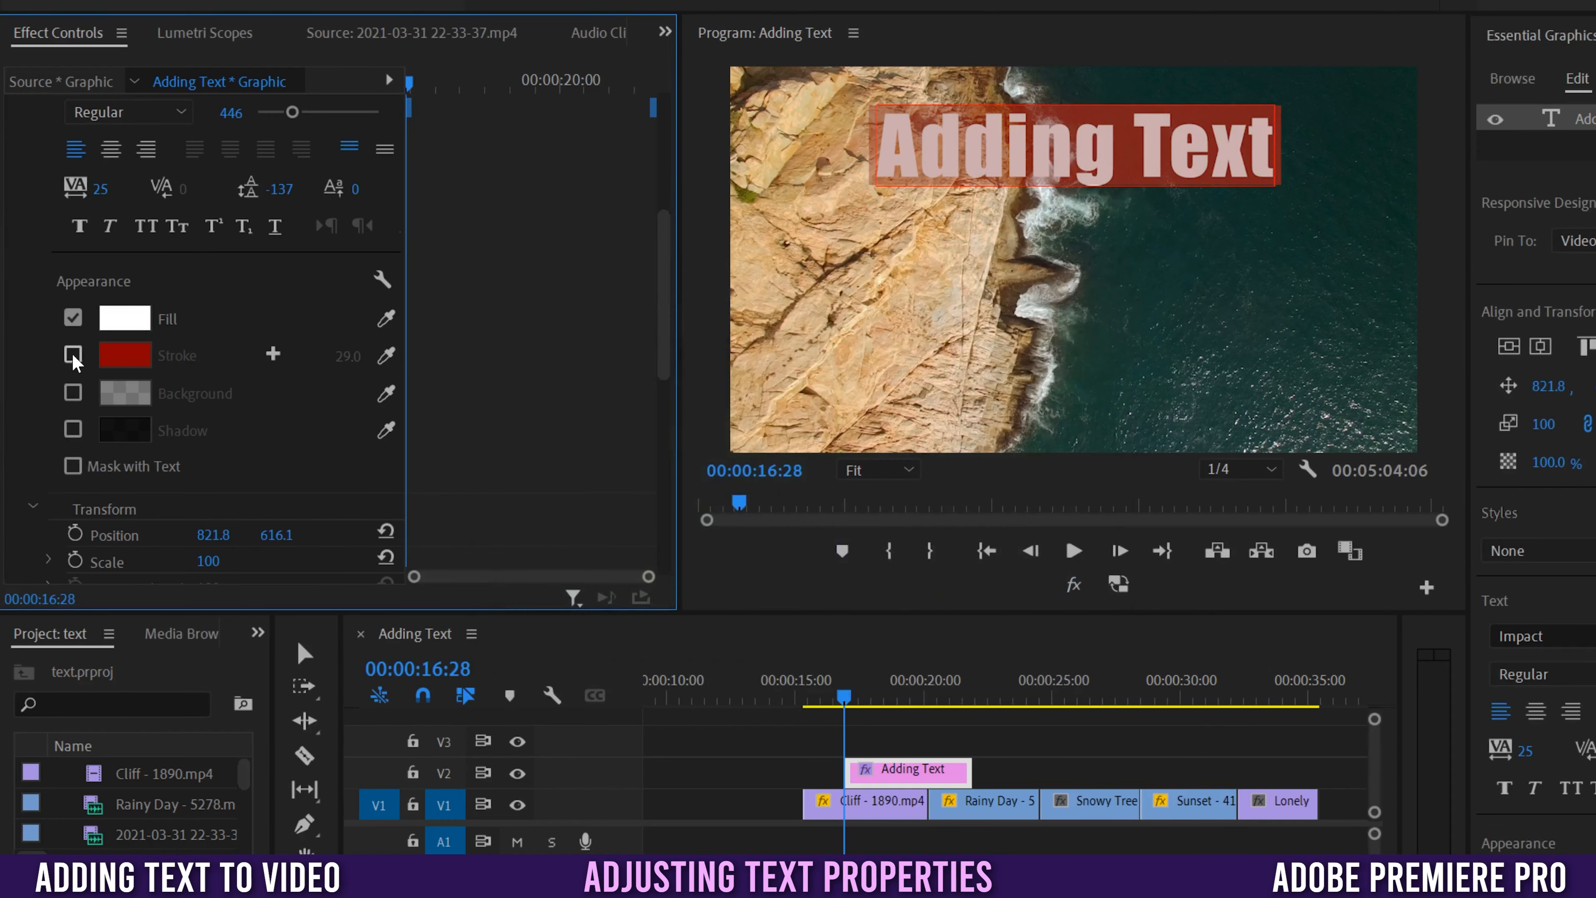
- Try a red stroke with a width of 41.0 around the title and turn the stroke off again
left_click(73, 356)
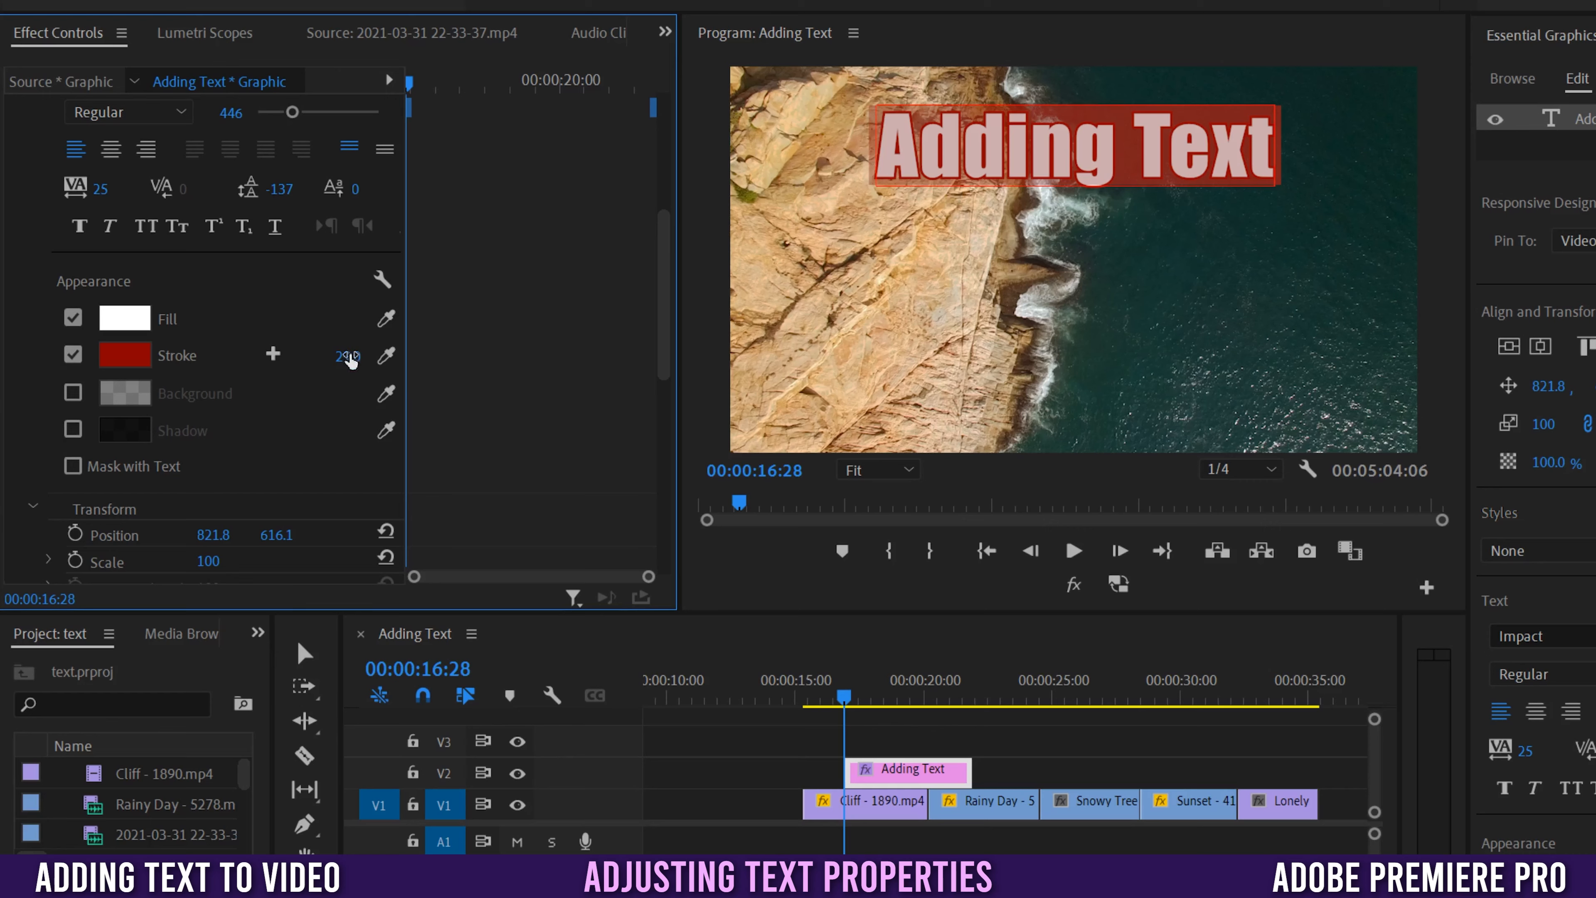
mouse_move(347, 357)
left_mouse_down()
mouse_move(333, 356)
mouse_move(395, 356)
mouse_move(333, 357)
mouse_move(359, 356)
left_mouse_up()
left_click(73, 355)
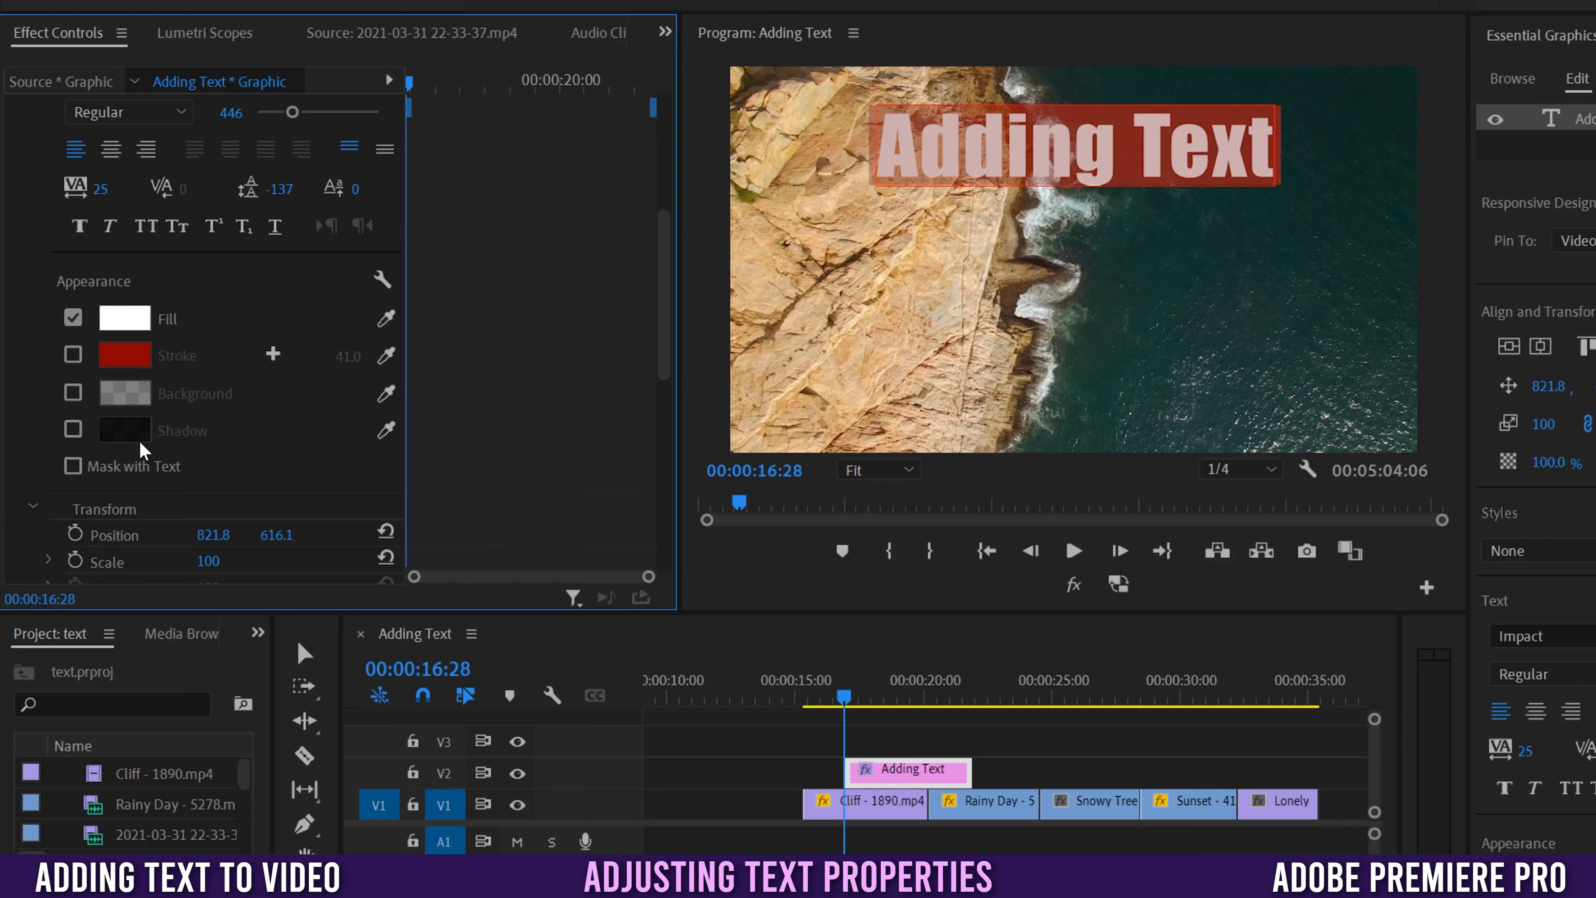
- Enable a background behind the title with 100% opacity and a size of 88.1
left_click(1027, 162)
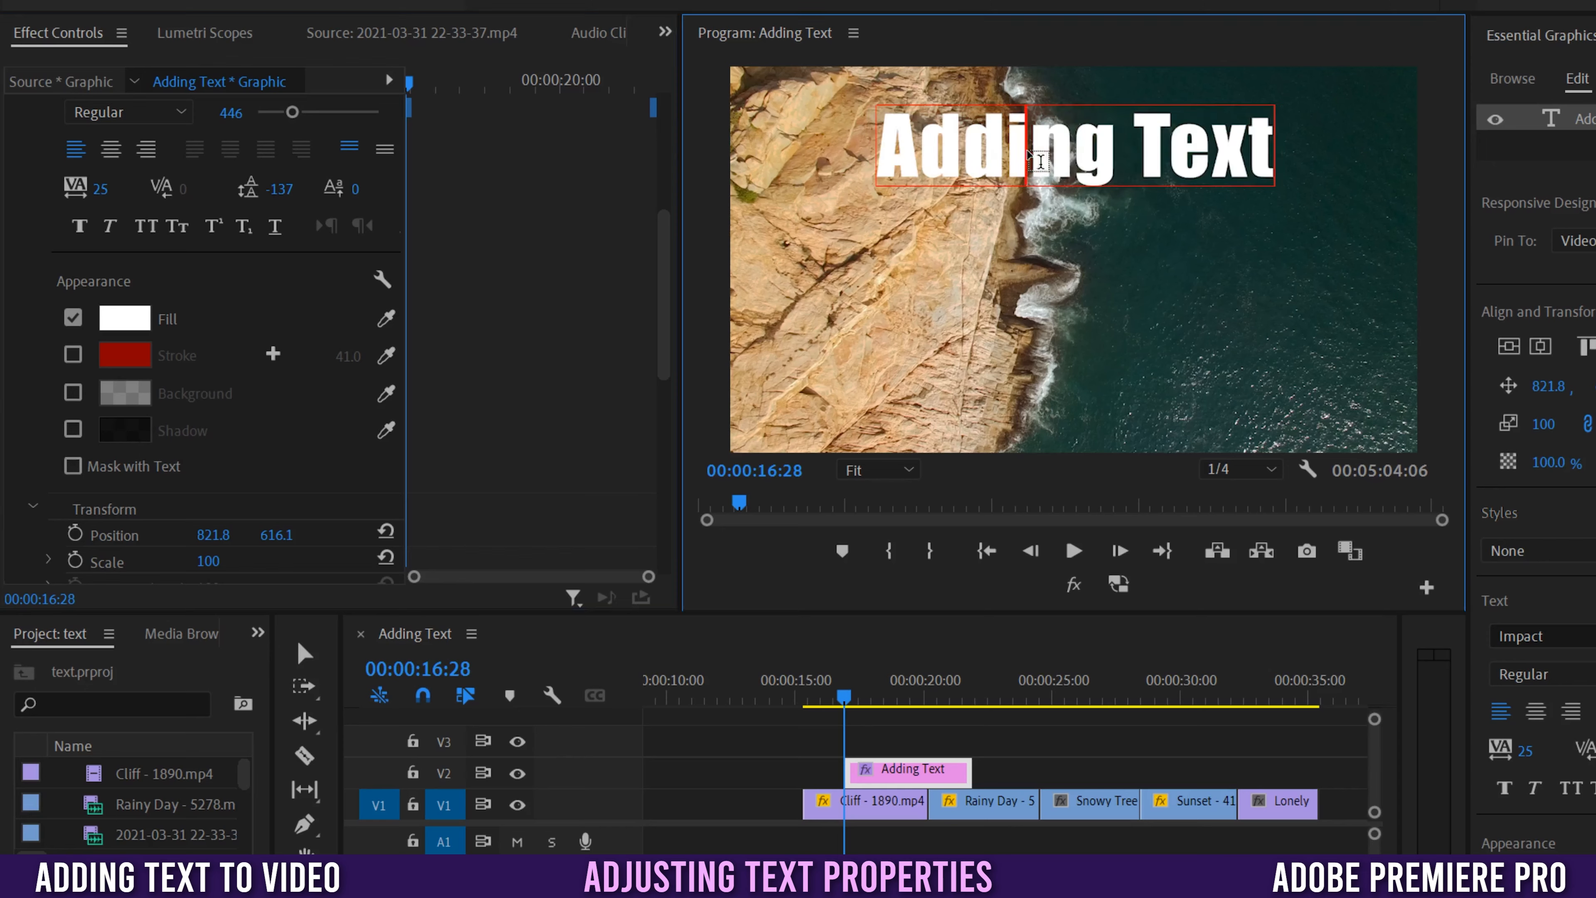
left_click(73, 393)
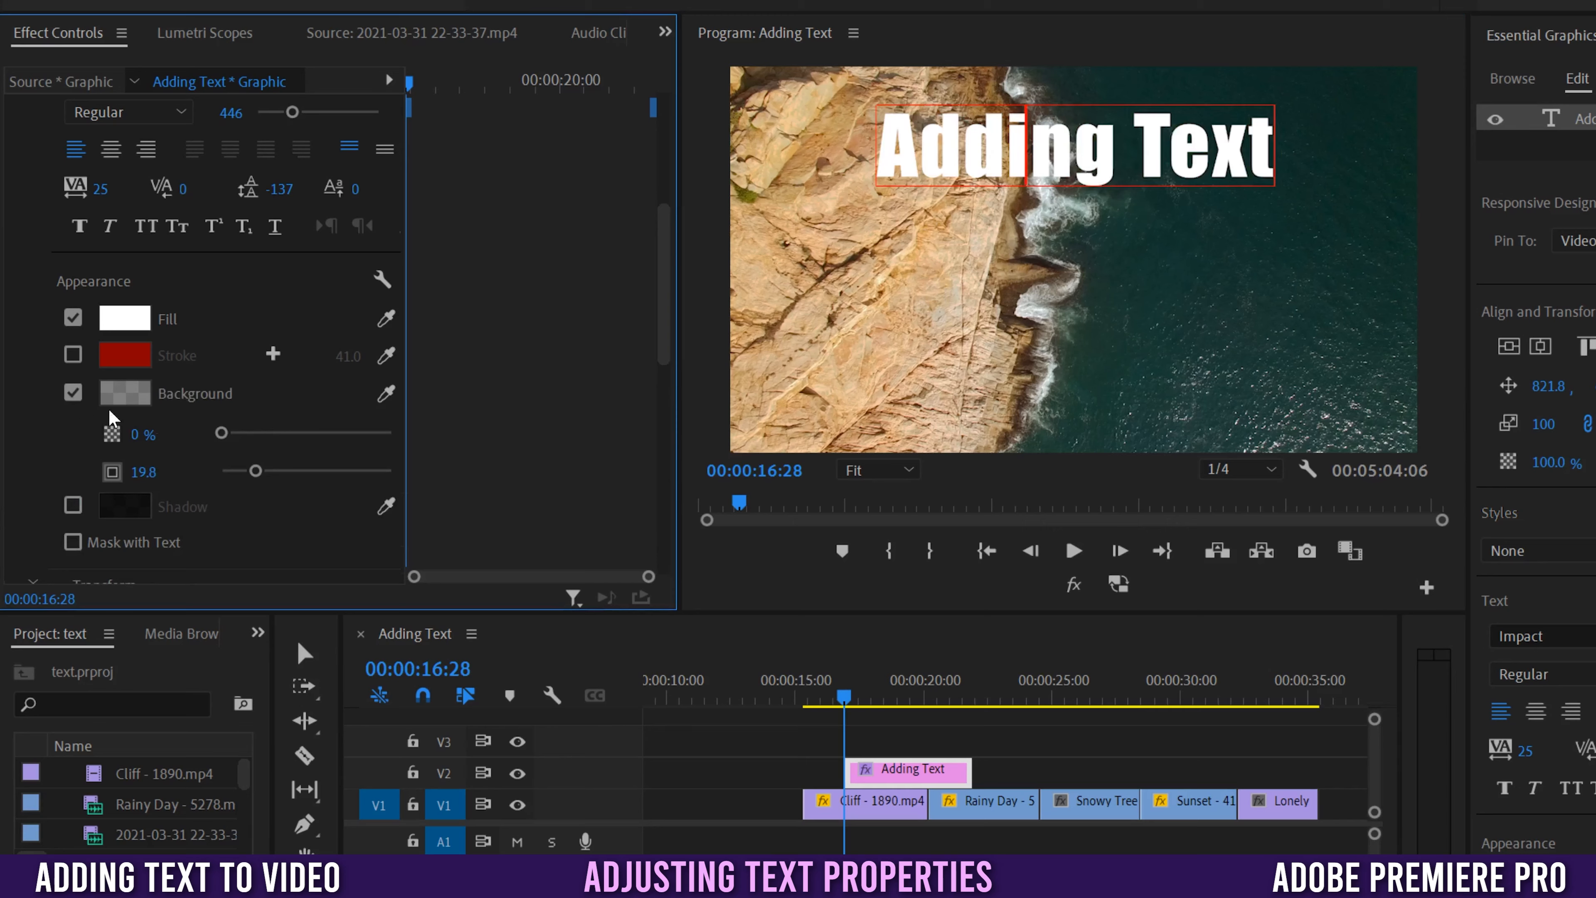
left_click_drag(222, 433, 417, 435)
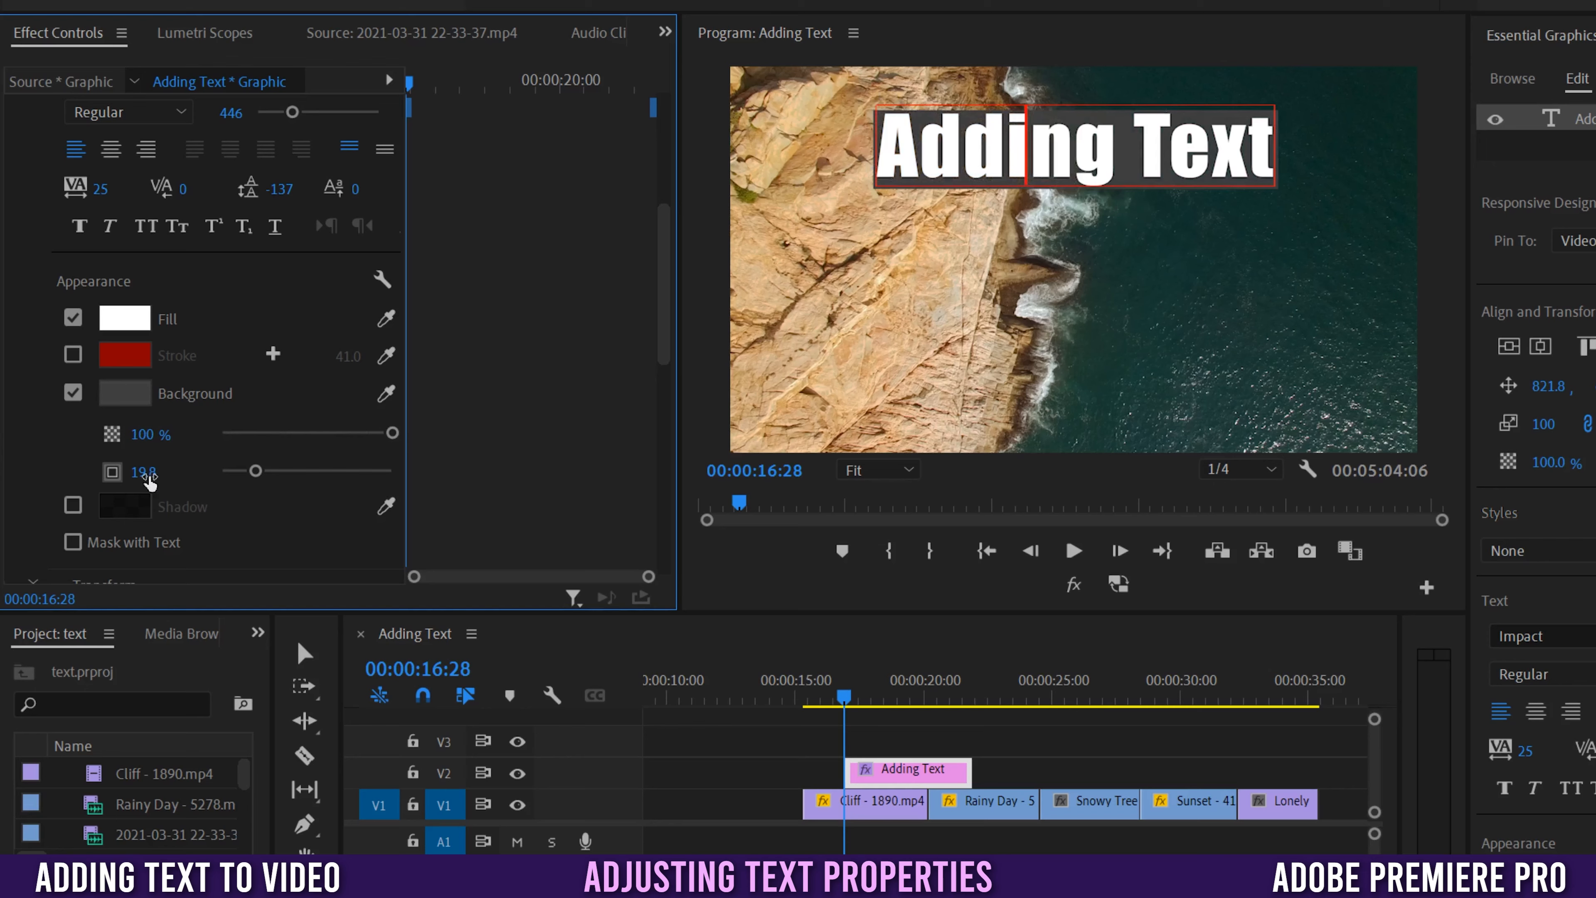
left_click_drag(256, 470, 372, 470)
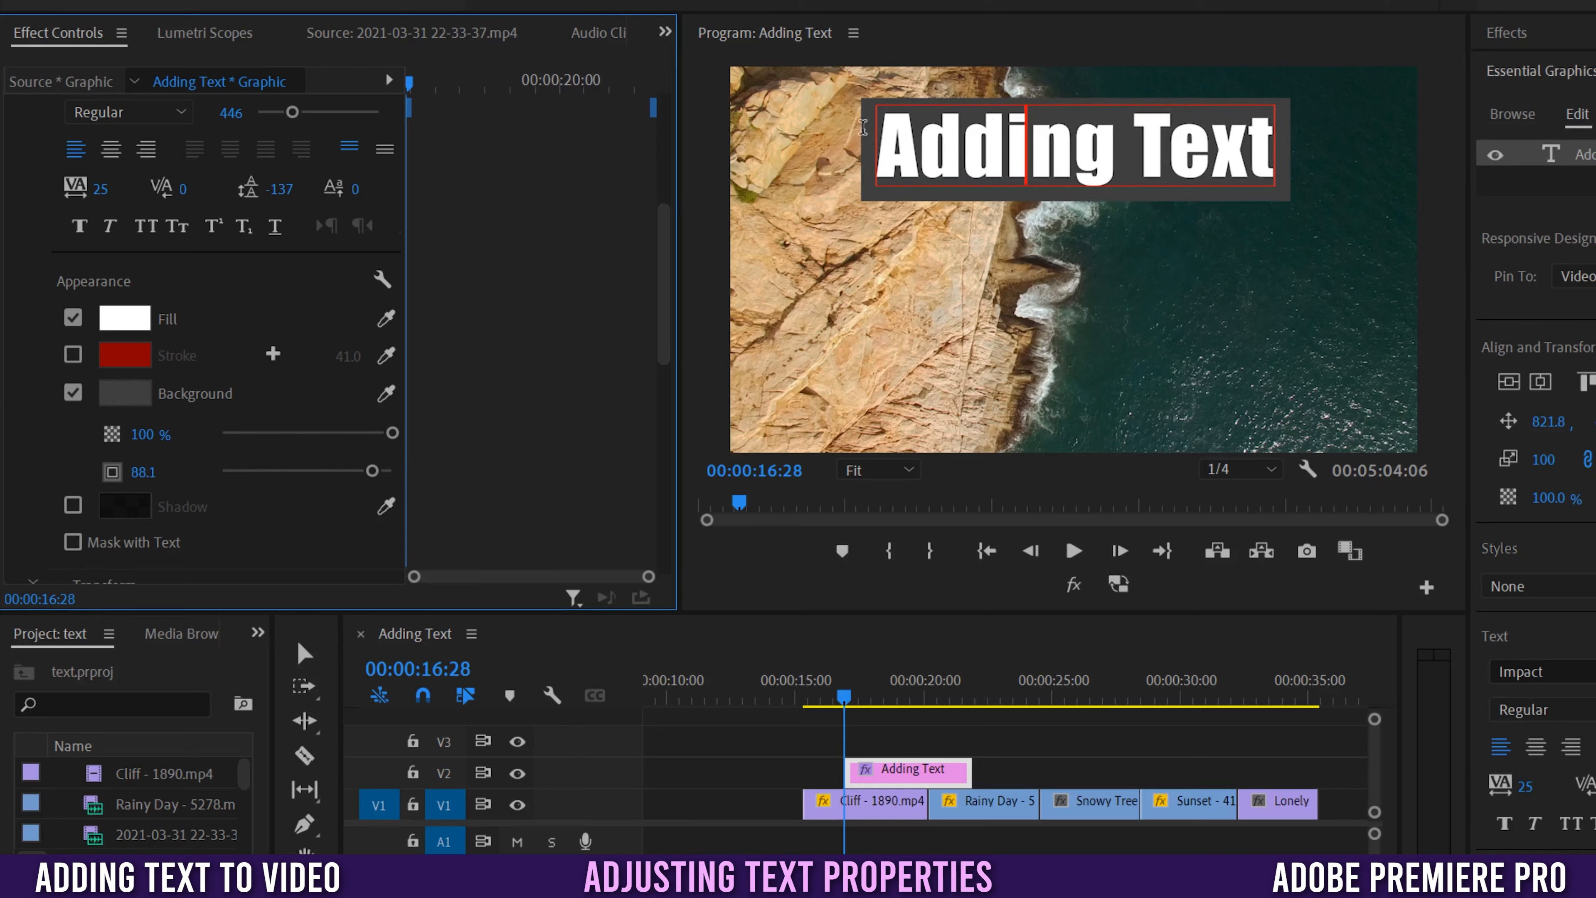
- Set the title background's color to dark red (A10000) and its opacity to 36%
left_click(125, 394)
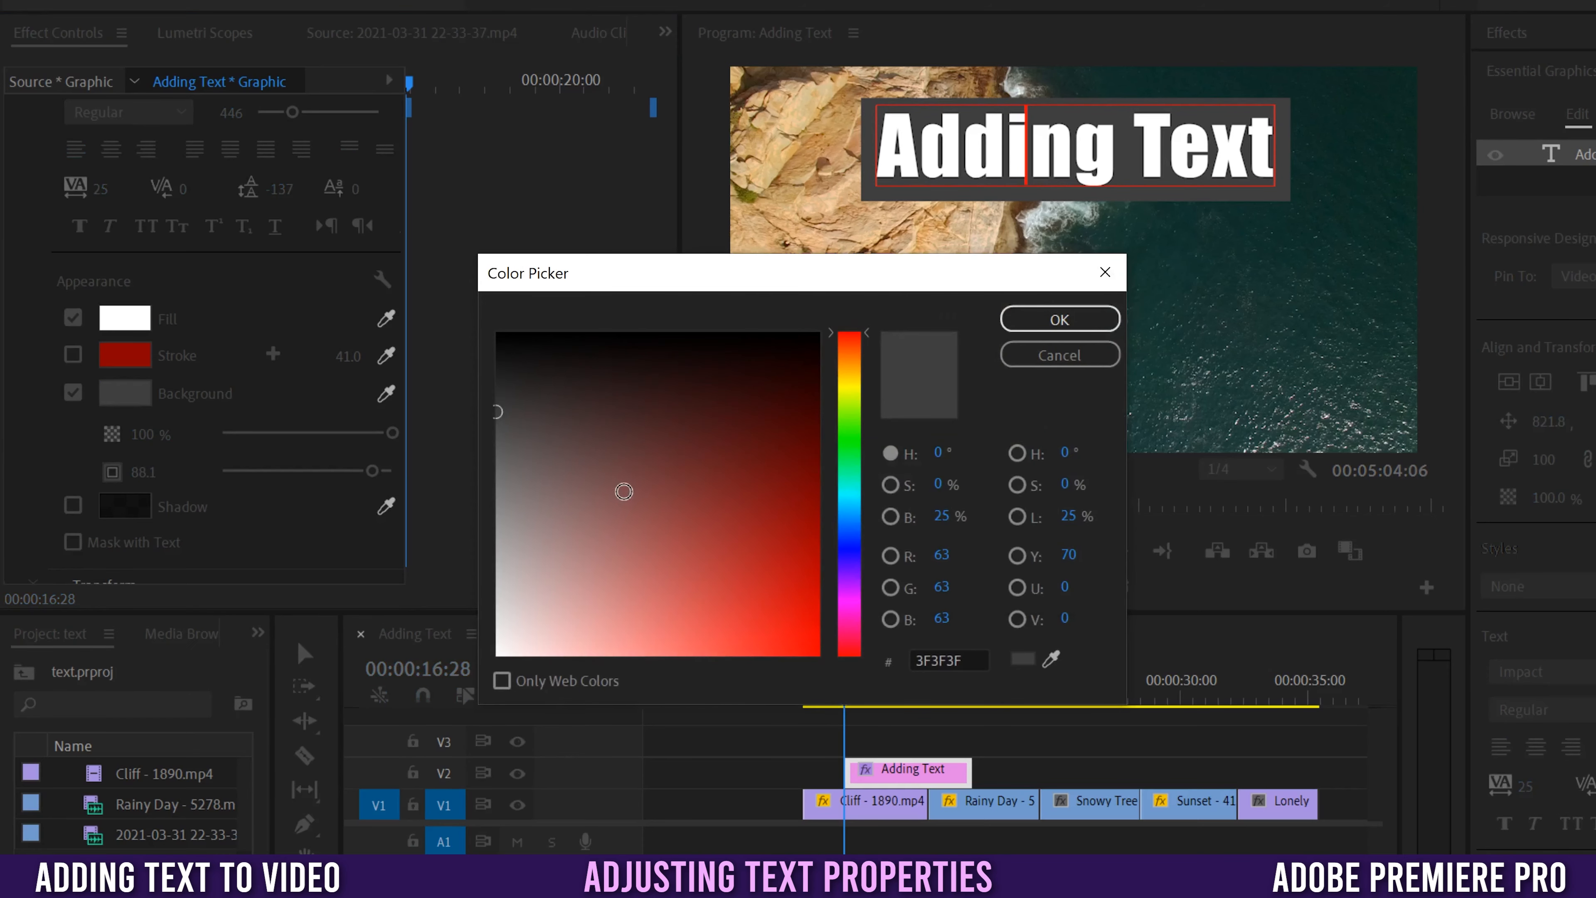
mouse_move(760, 497)
left_mouse_down()
mouse_move(806, 541)
mouse_move(873, 545)
left_mouse_up()
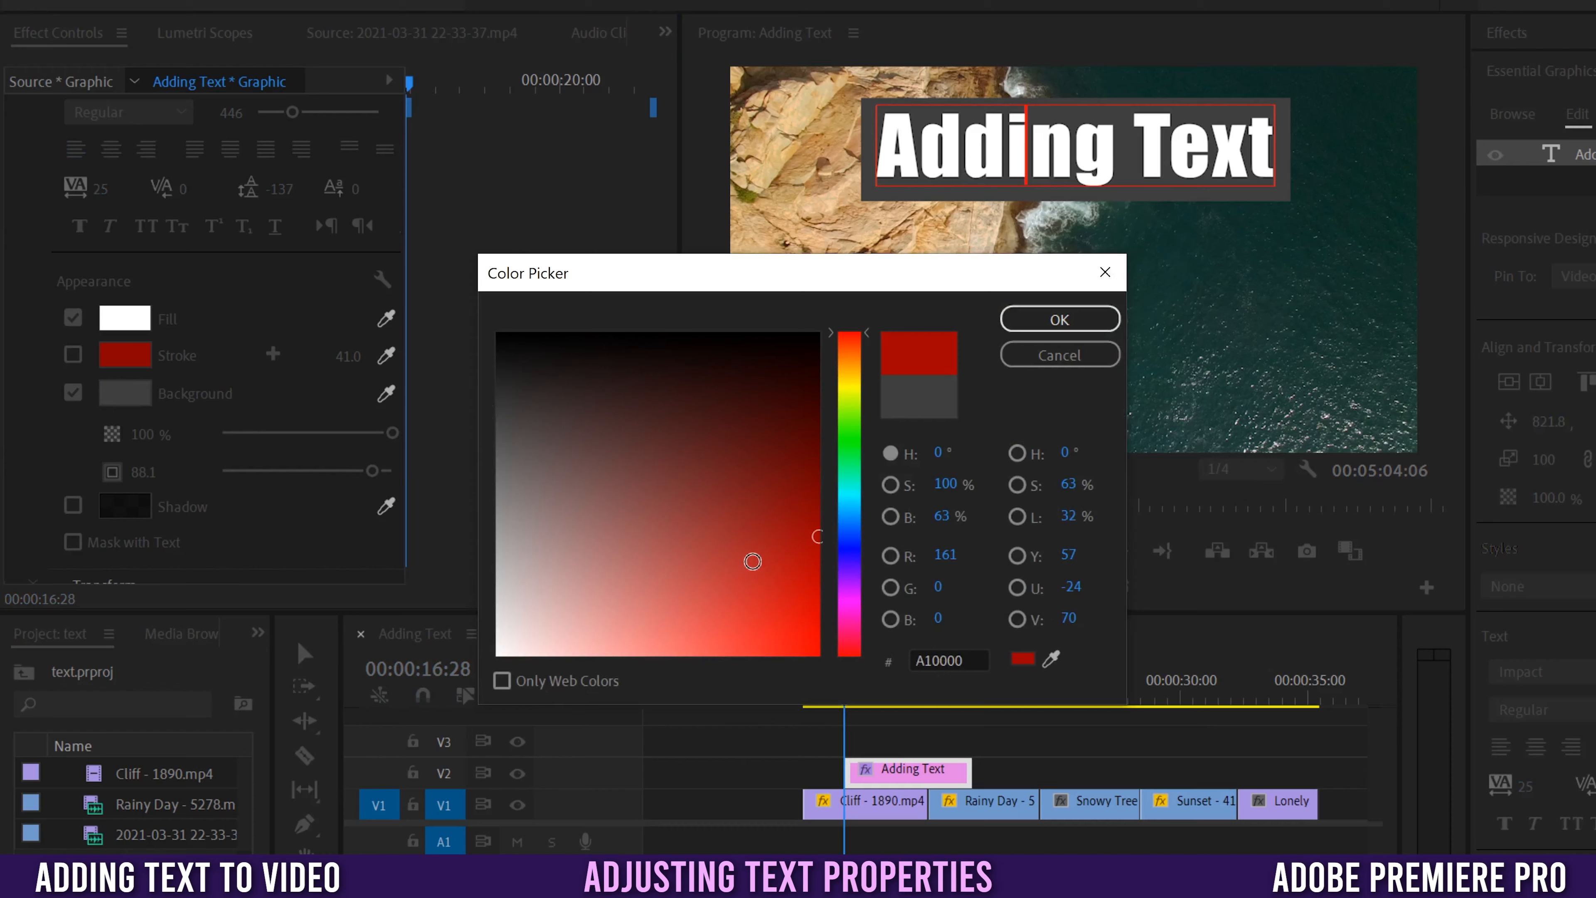
left_click(1059, 320)
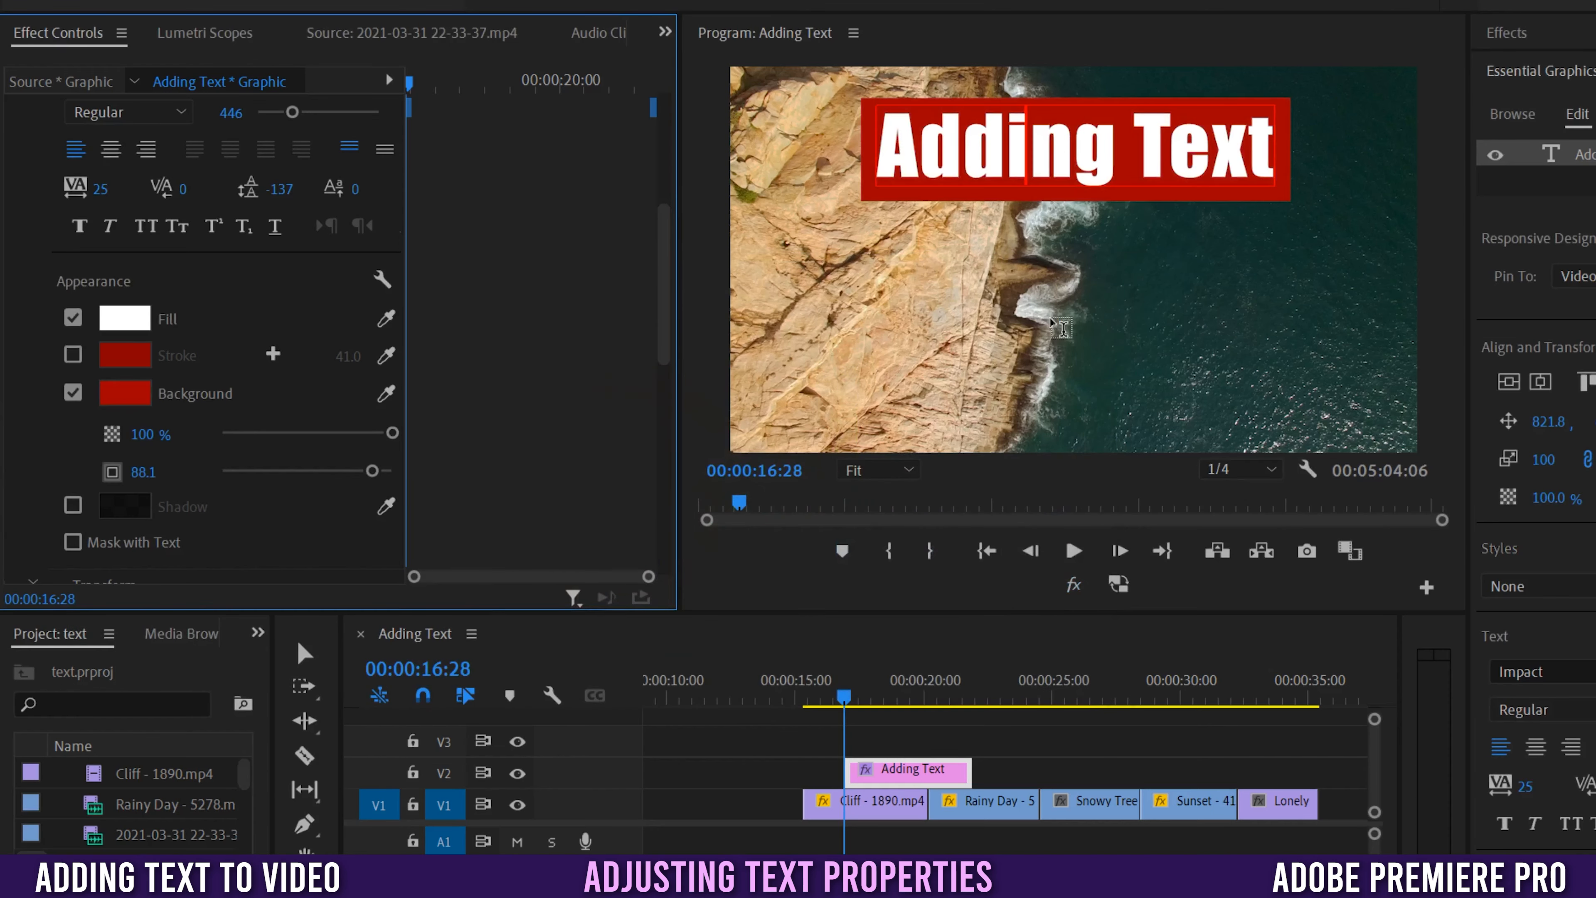
left_click_drag(391, 433, 282, 431)
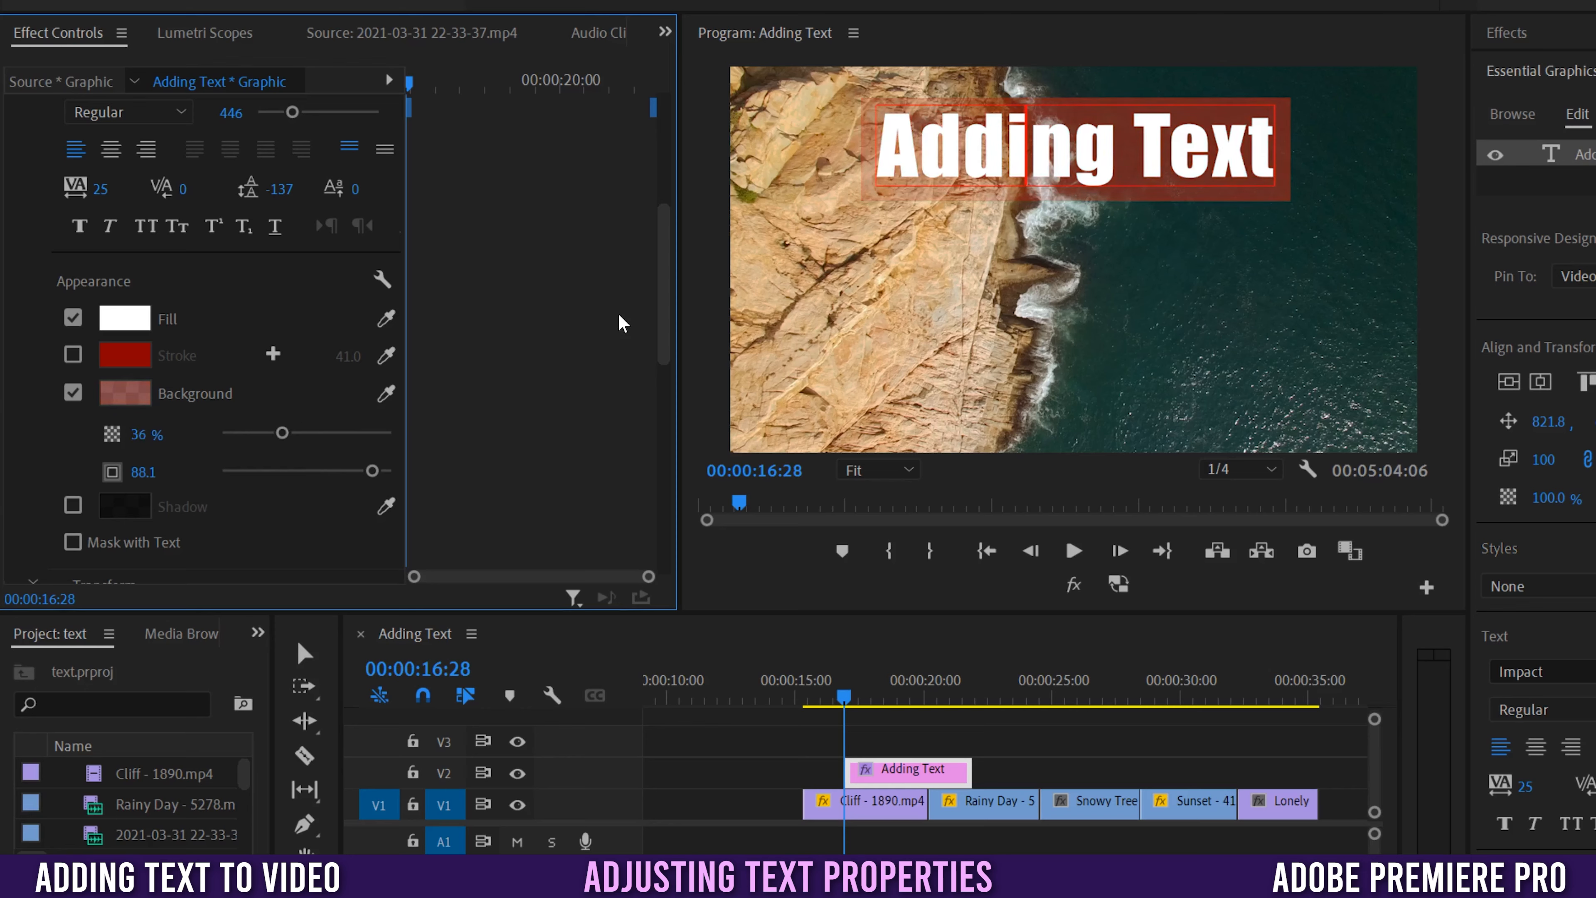
- Enable a shadow on the title with 100% opacity, a 130° angle, distance 34.1, size 21.5 and blur 141
scroll(663, 293, "down", 2)
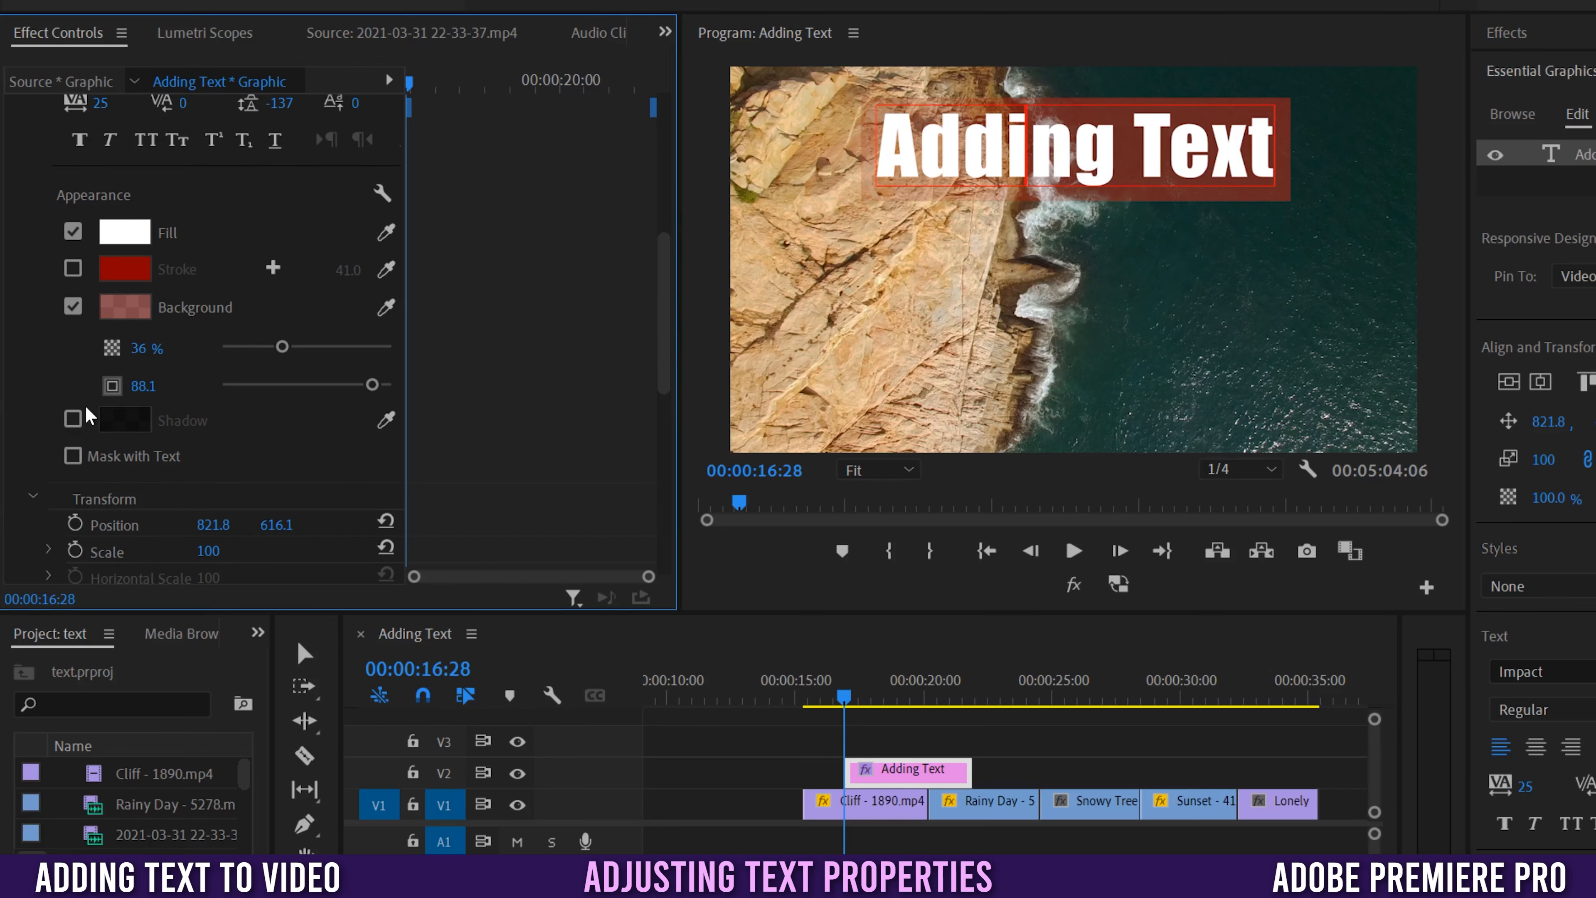
left_click(73, 420)
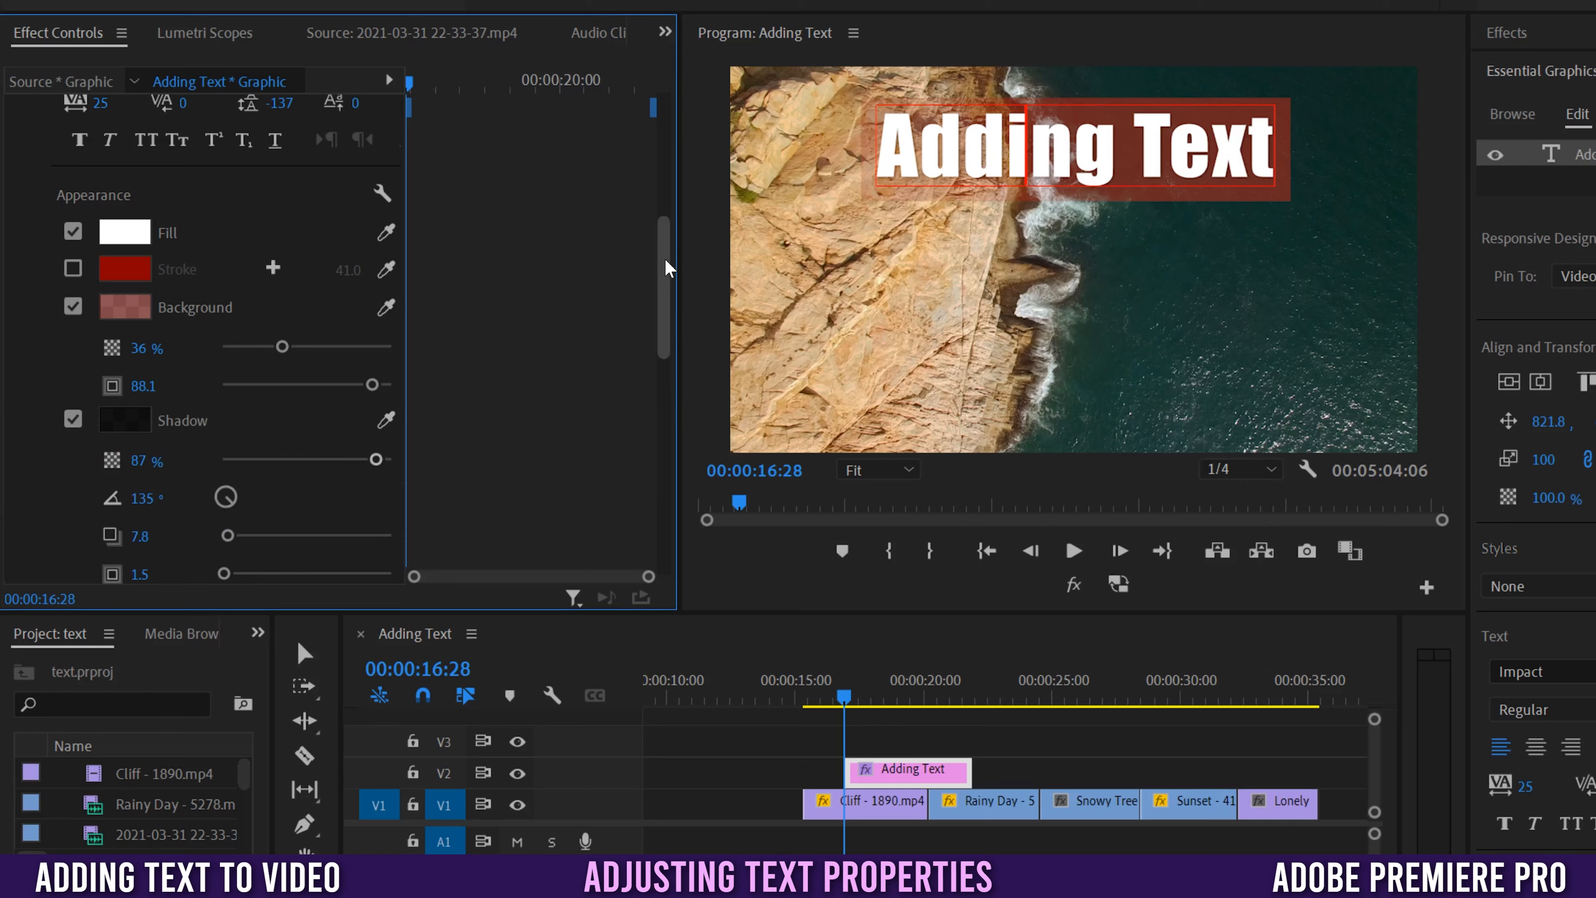
mouse_move(665, 263)
left_mouse_down()
mouse_move(653, 308)
mouse_move(652, 287)
left_mouse_up()
left_click_drag(162, 380, 369, 531)
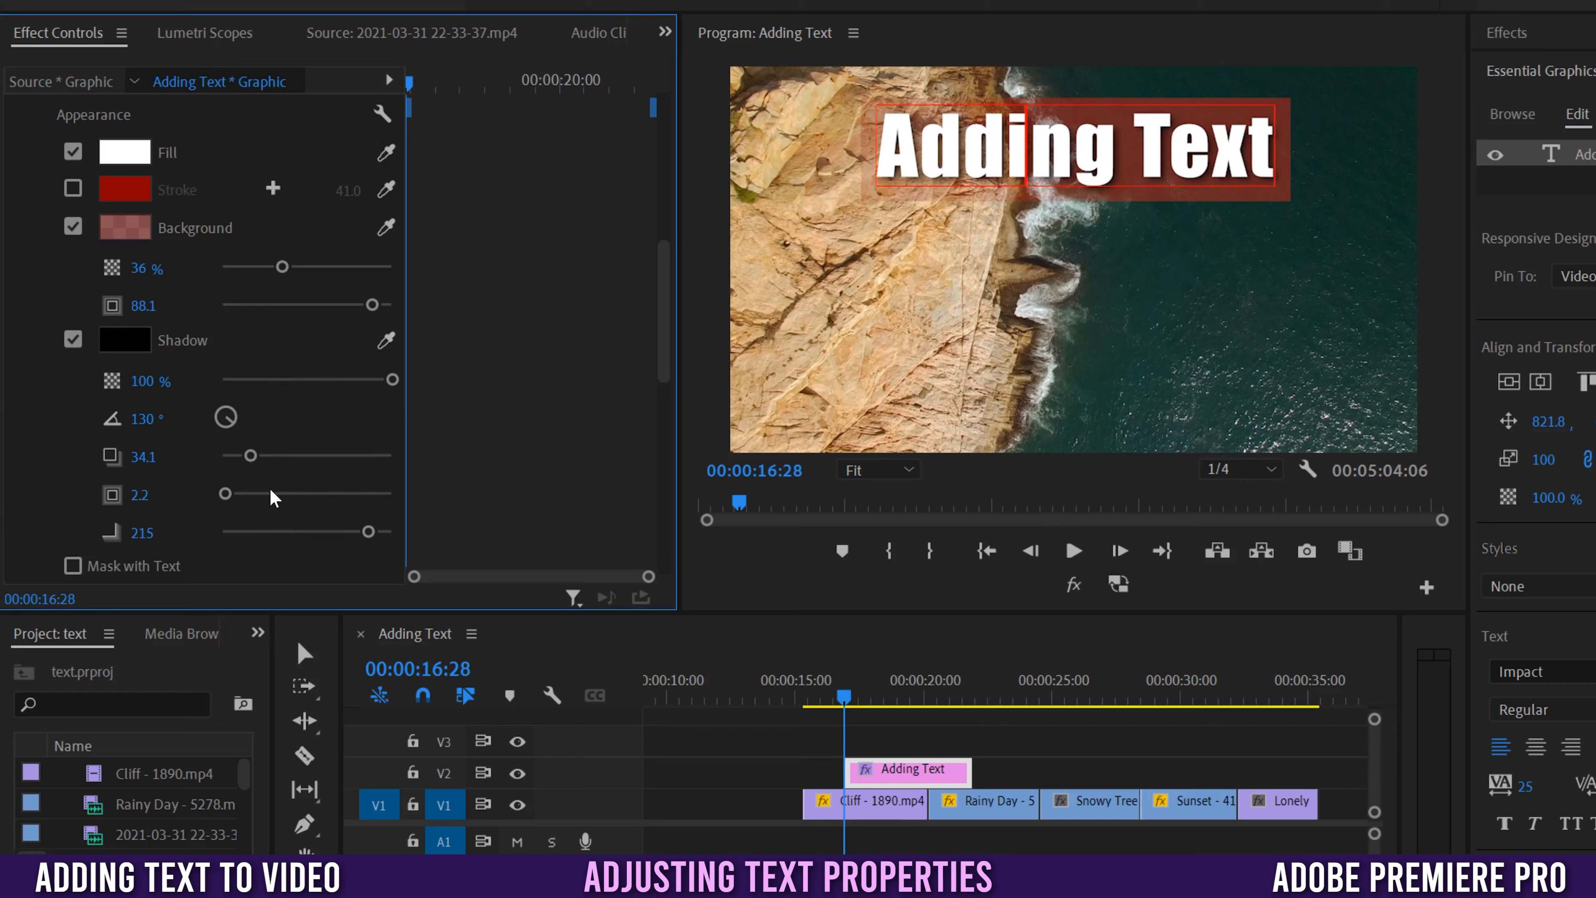
left_click_drag(227, 494, 313, 529)
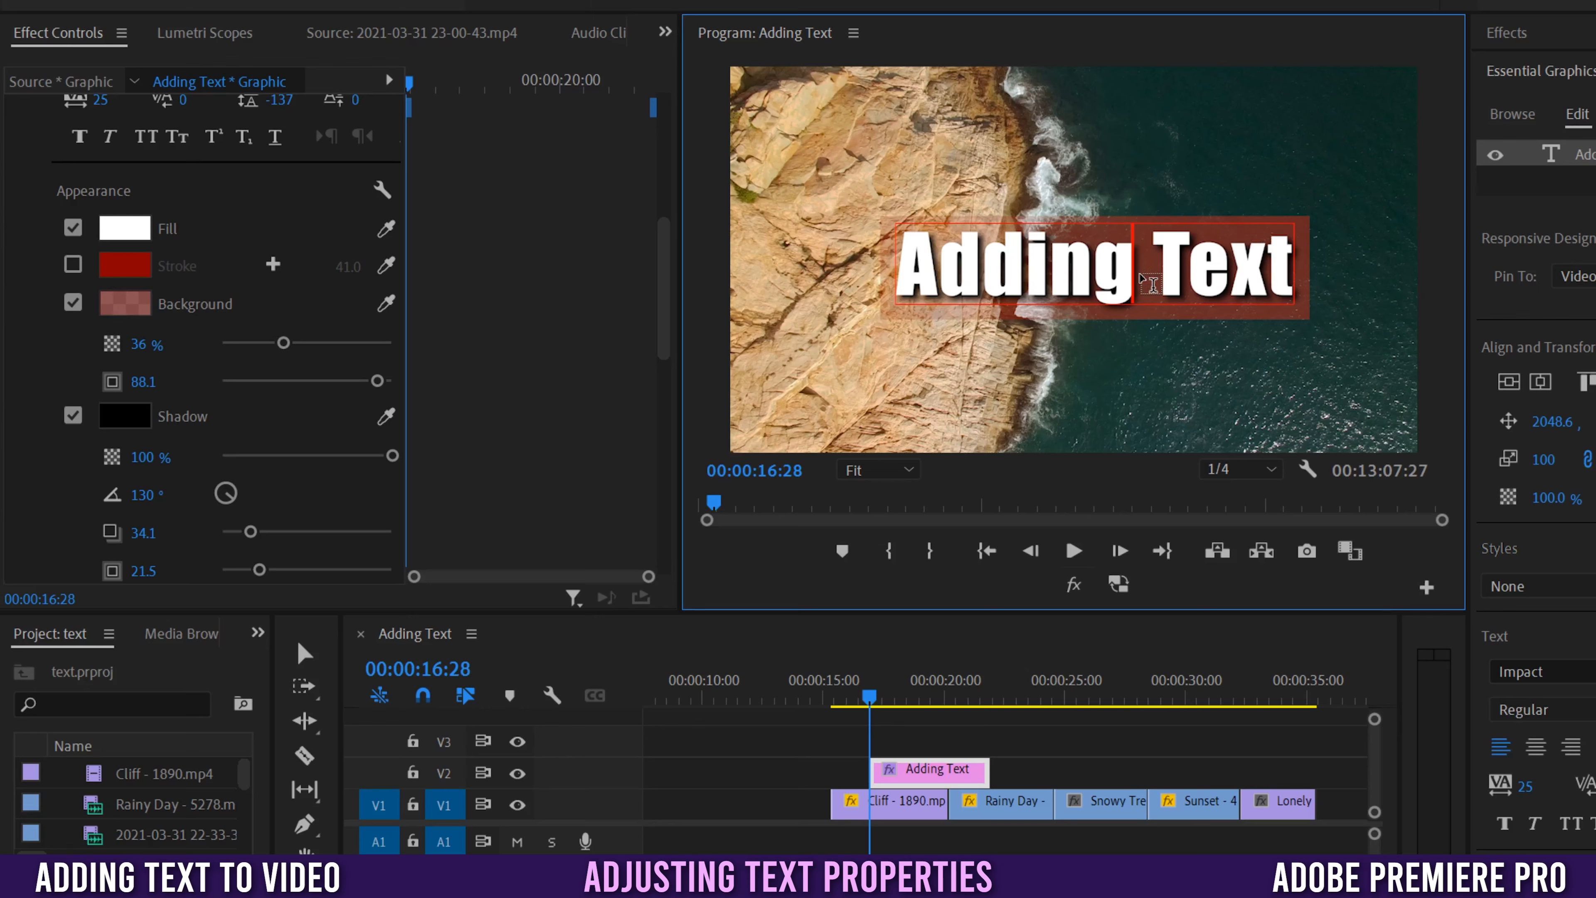
- Try replacing the title's first word, "Adding", with "Change"
key("BackSpace")
key("BackSpace")
key("BackSpace")
key("BackSpace")
key("BackSpace")
key("BackSpace")
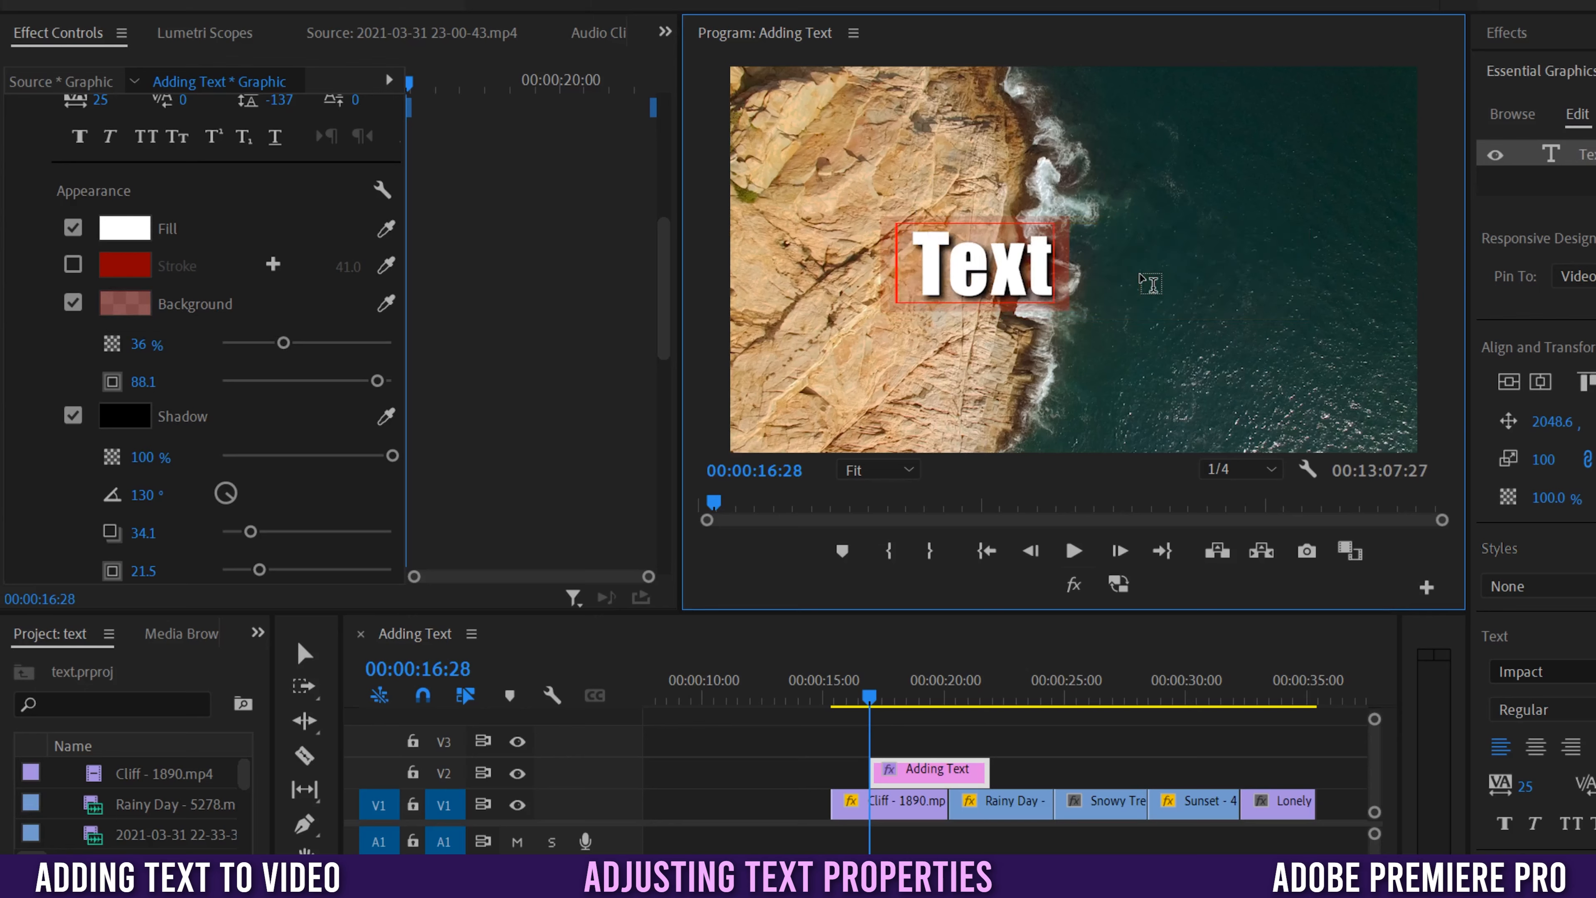
type("Change")
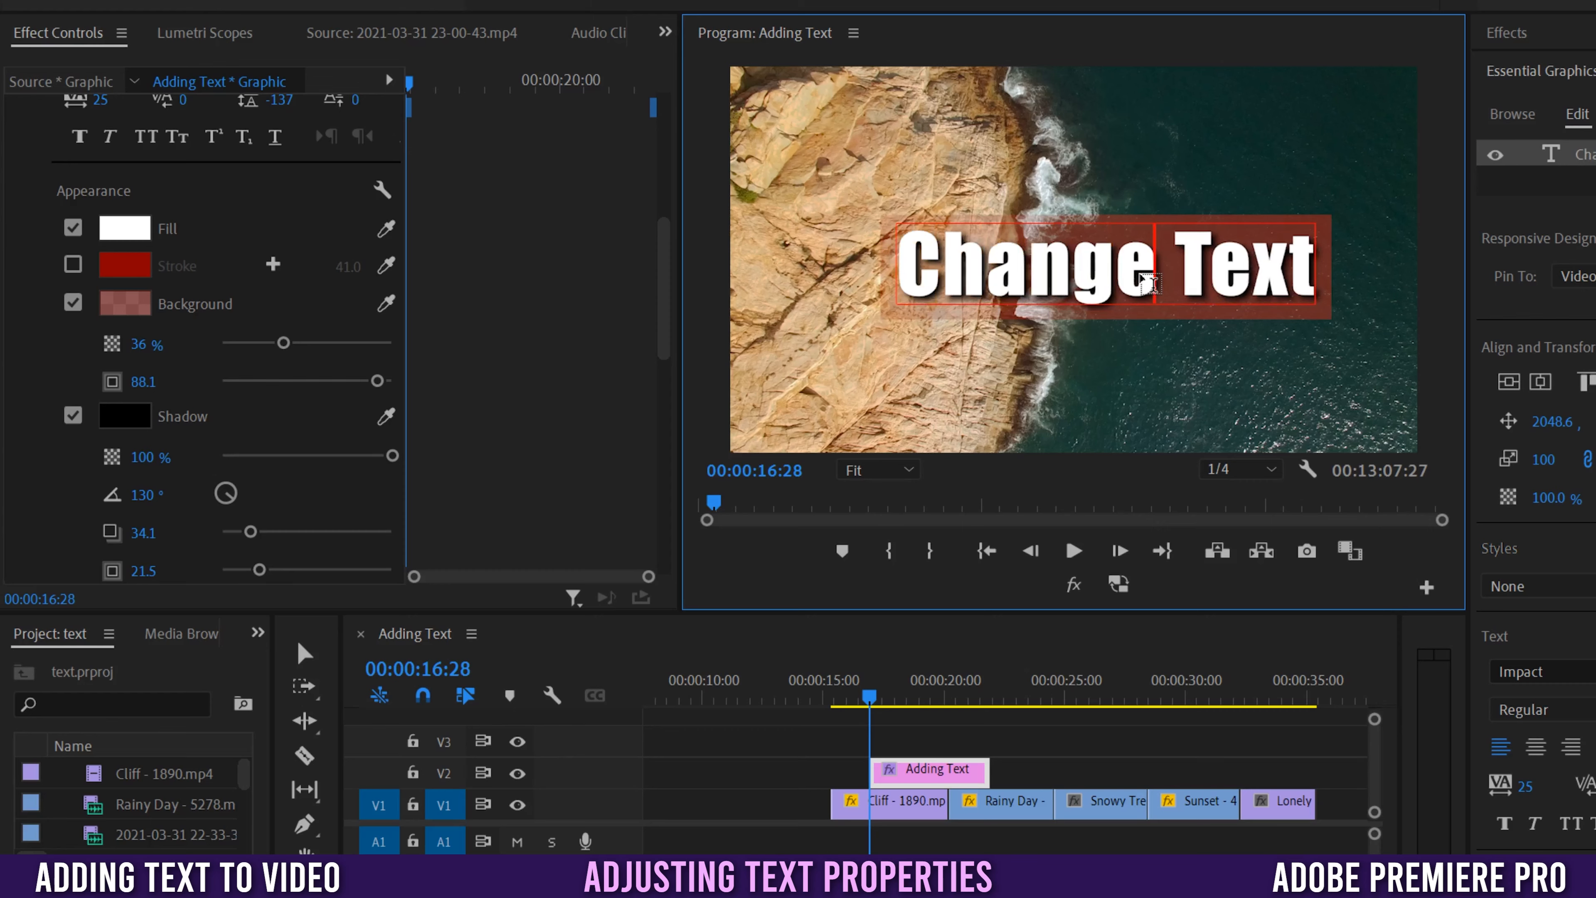
- Delete "Change" from the title and enter "Adding" as its first word again
key("BackSpace")
key("BackSpace")
key("BackSpace")
key("BackSpace")
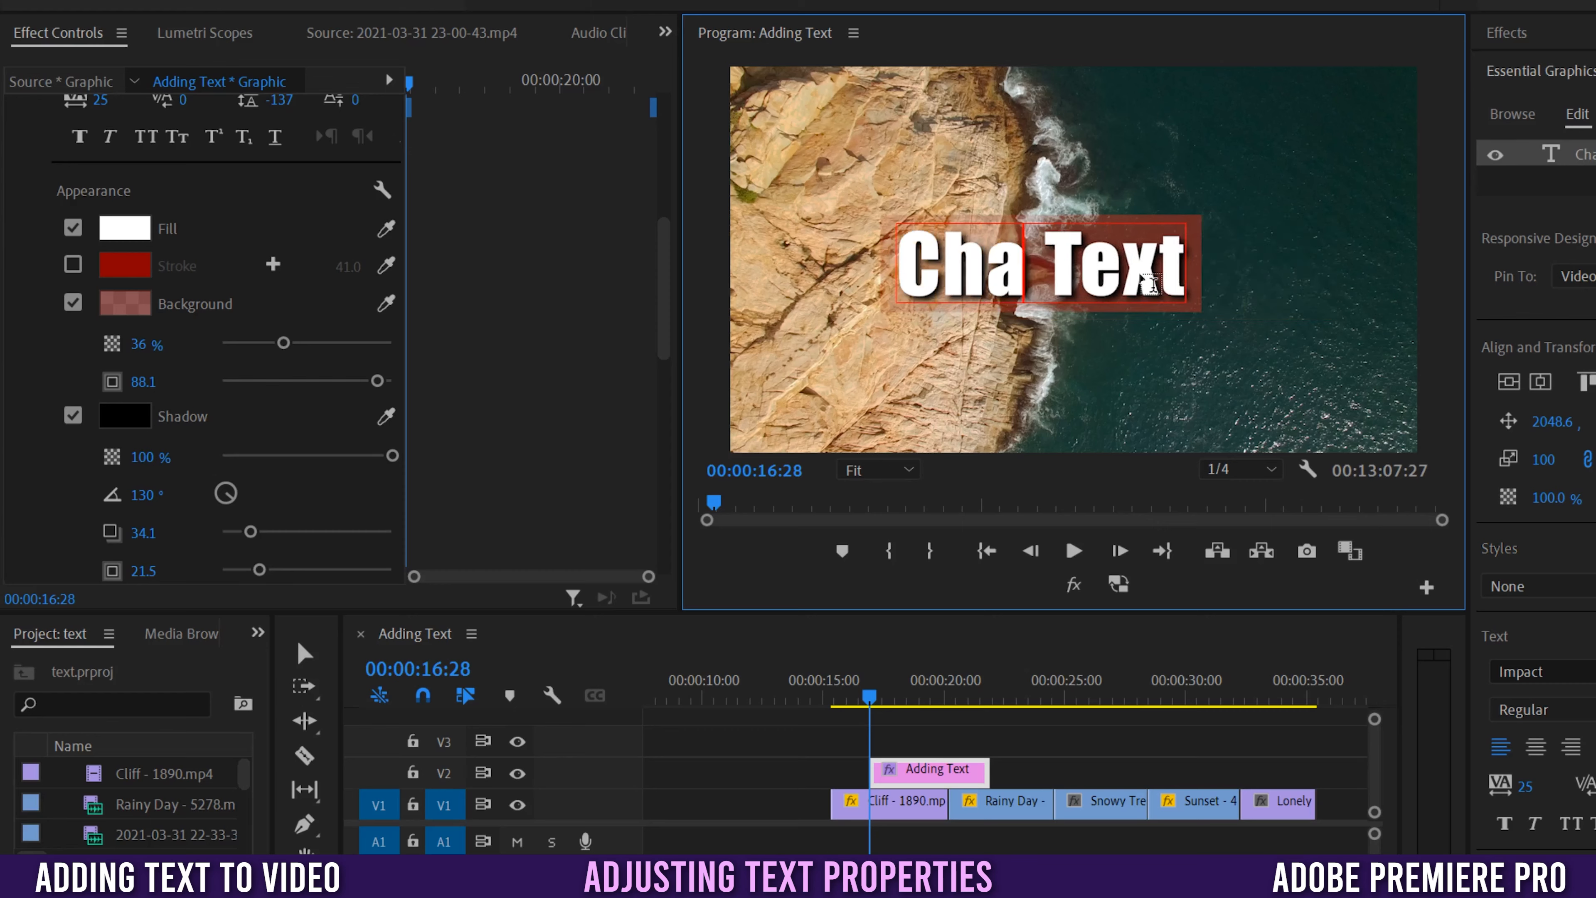
key("BackSpace")
key("BackSpace")
key("BackSpace")
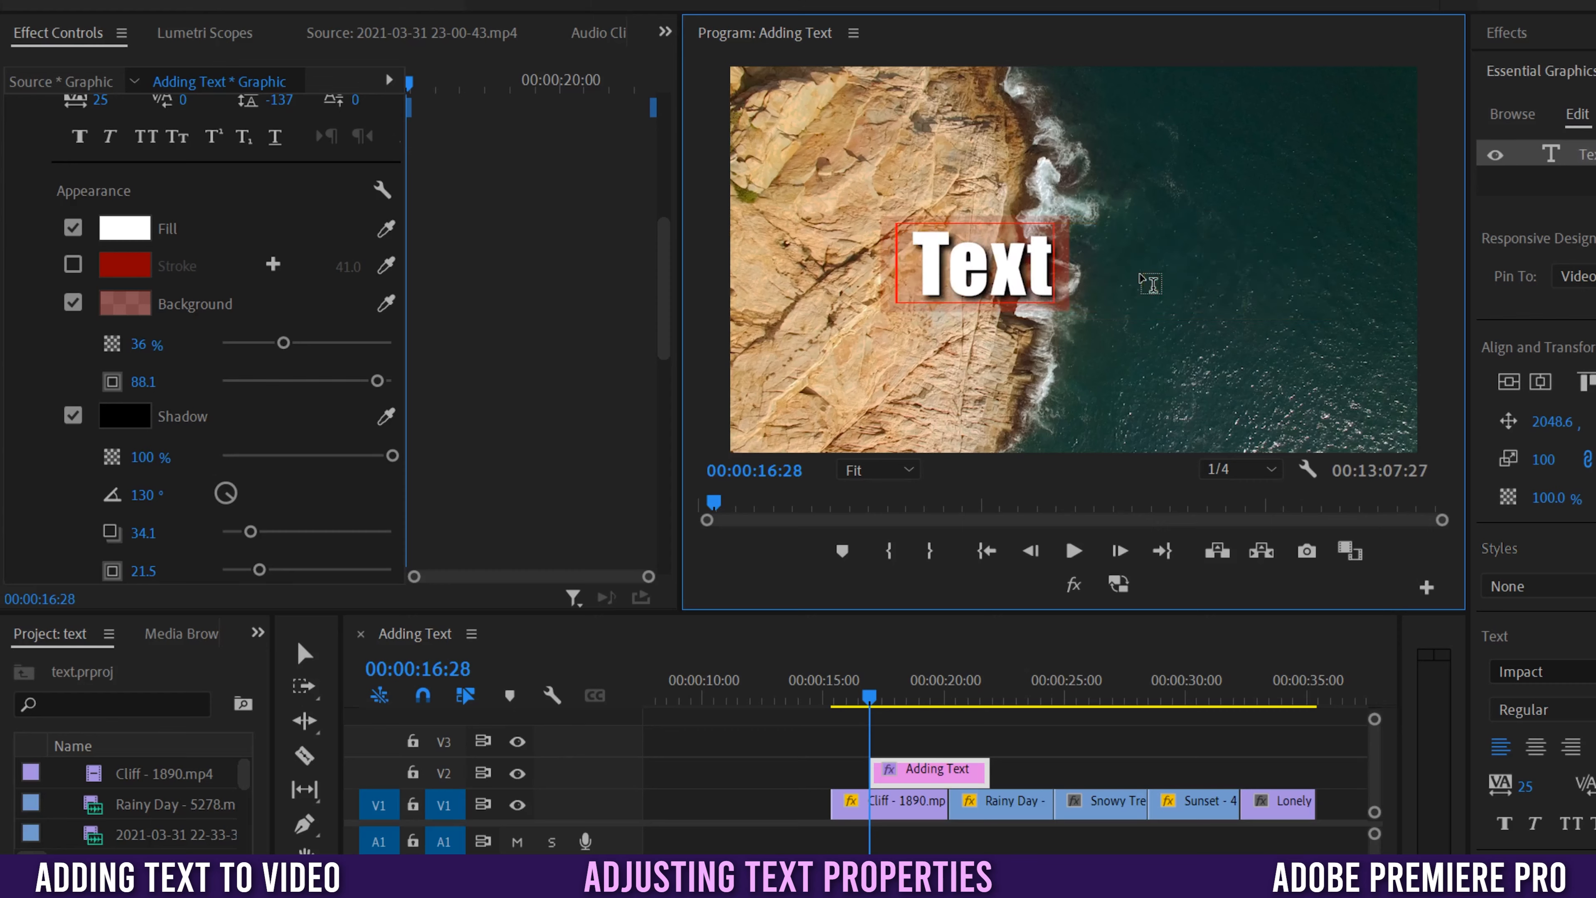
type("Adding")
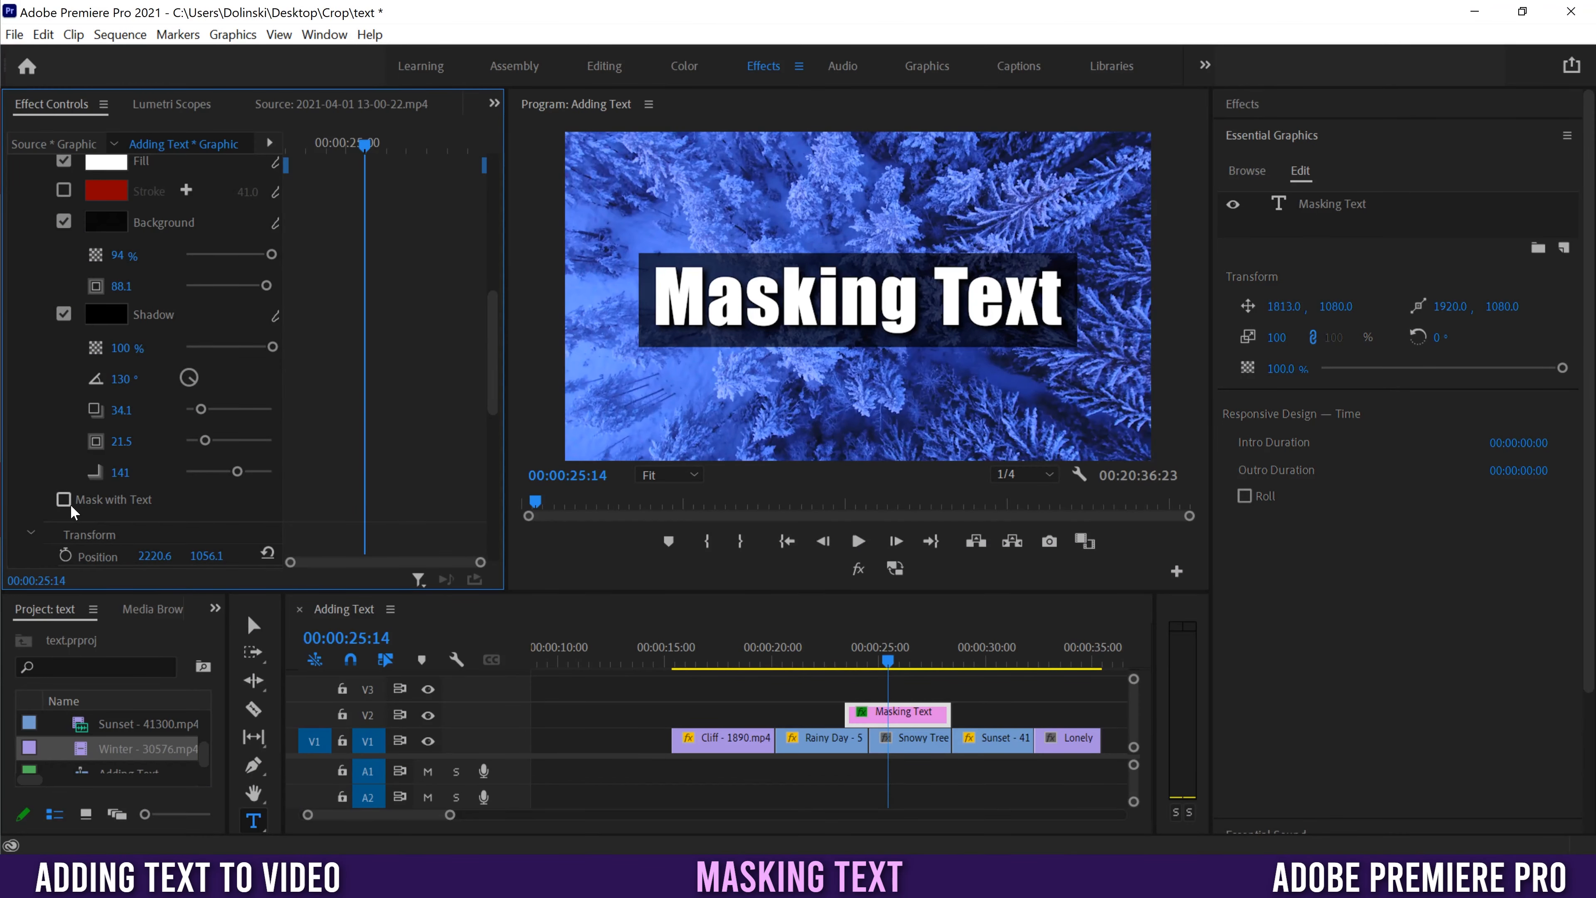
- Try Mask with Text on the "Masking Text" title and turn it off again
left_click(62, 499)
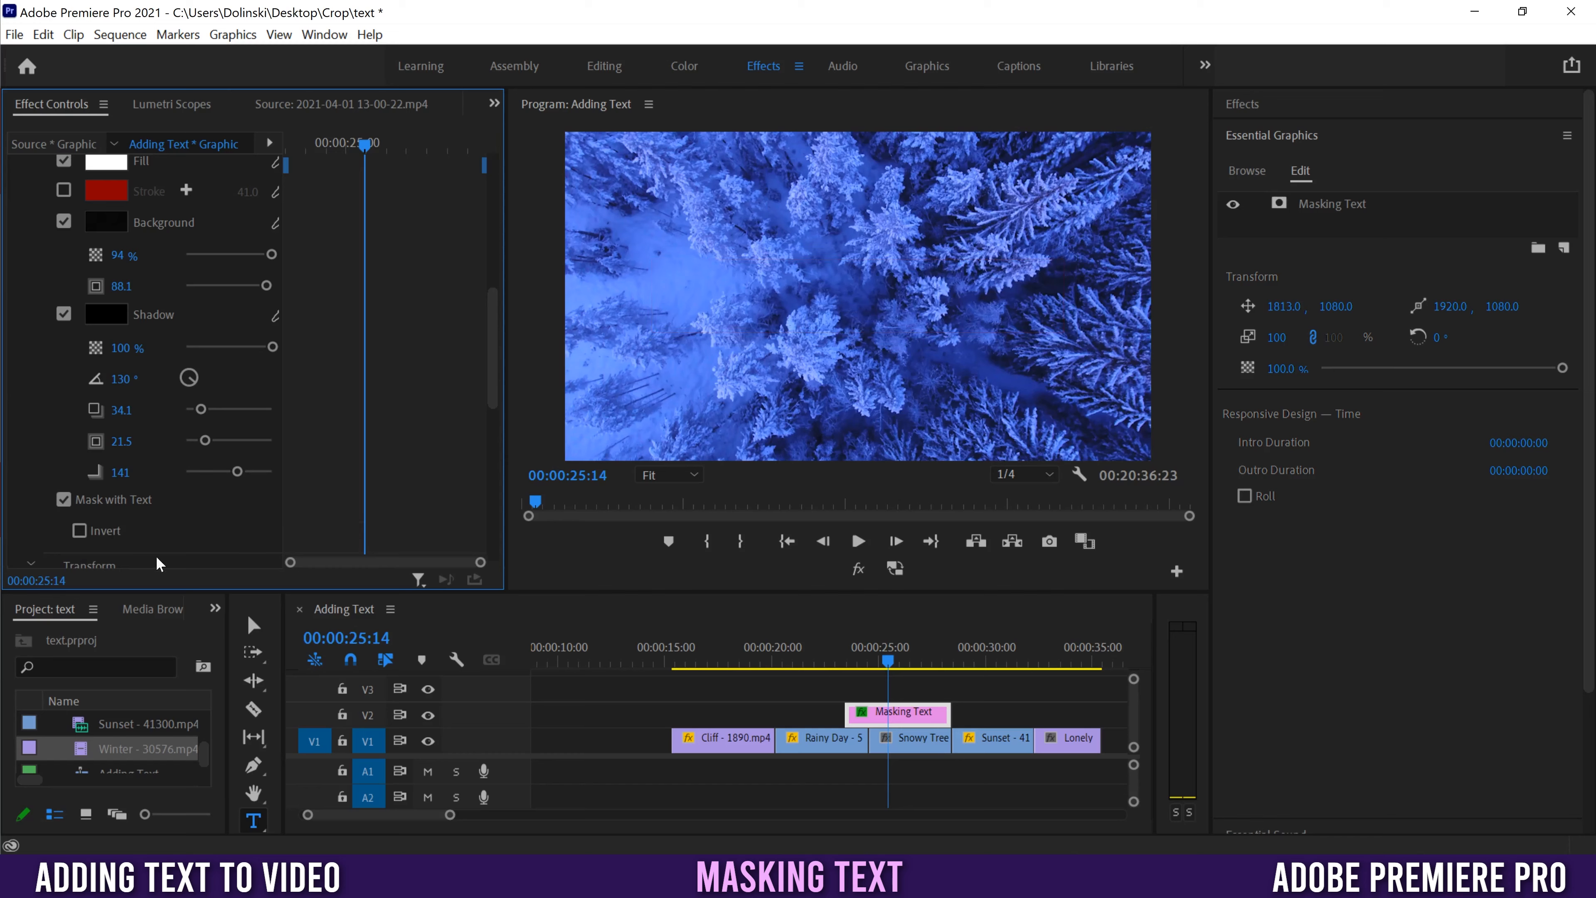
left_click(63, 500)
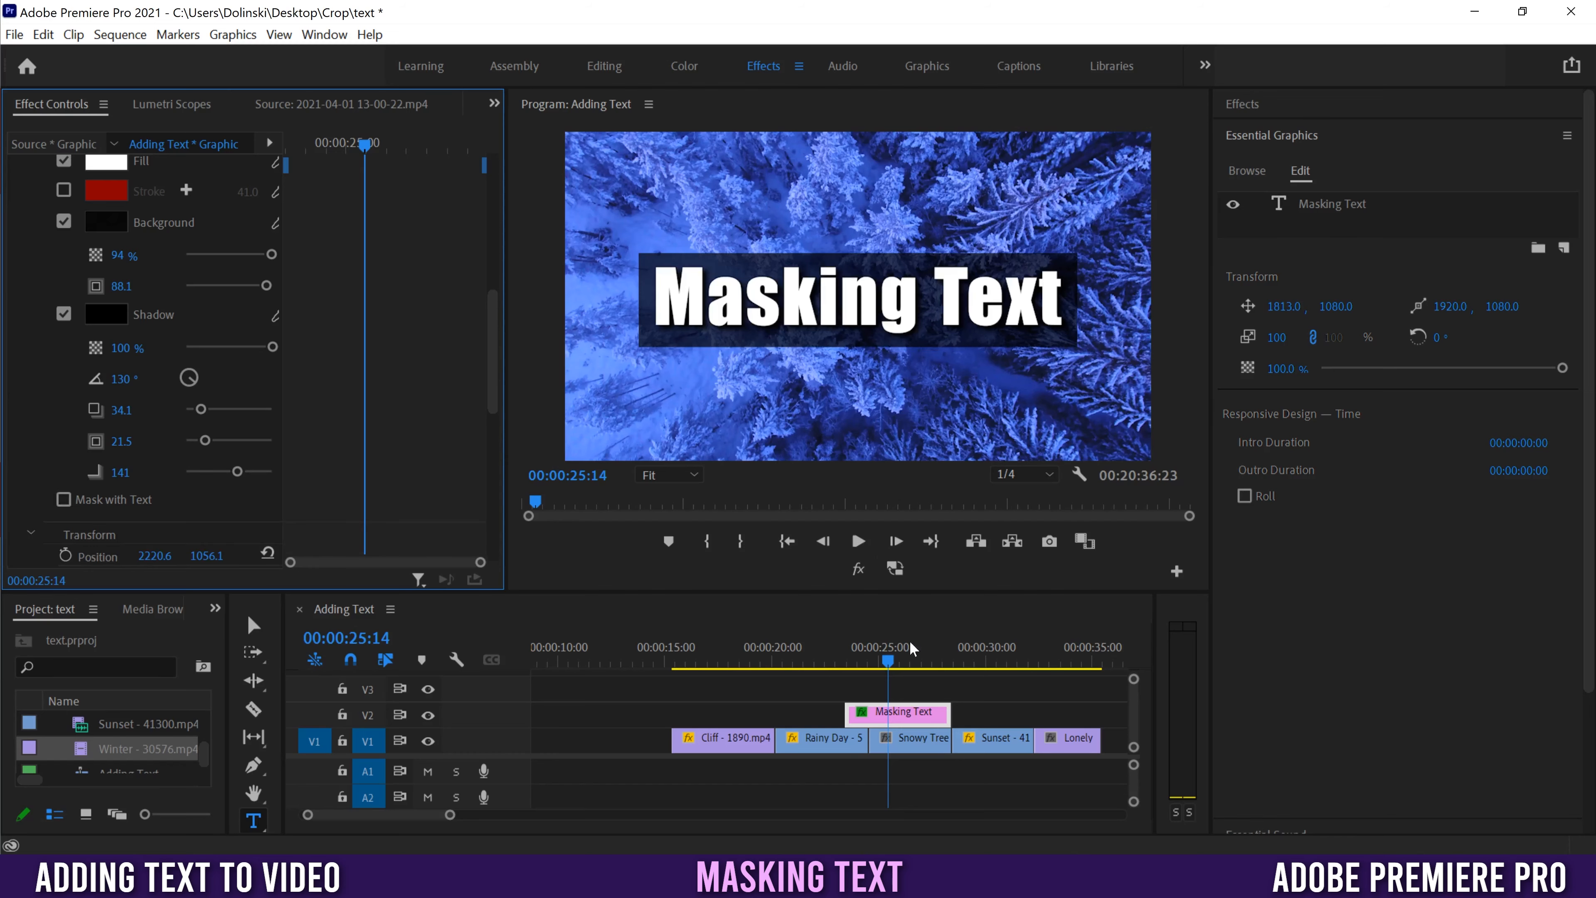
- Add Winter - 30576.mp4 beneath the text layer of the Masking Text graphic and scale it to 76% at horizontal position 2036.0
left_click(905, 719)
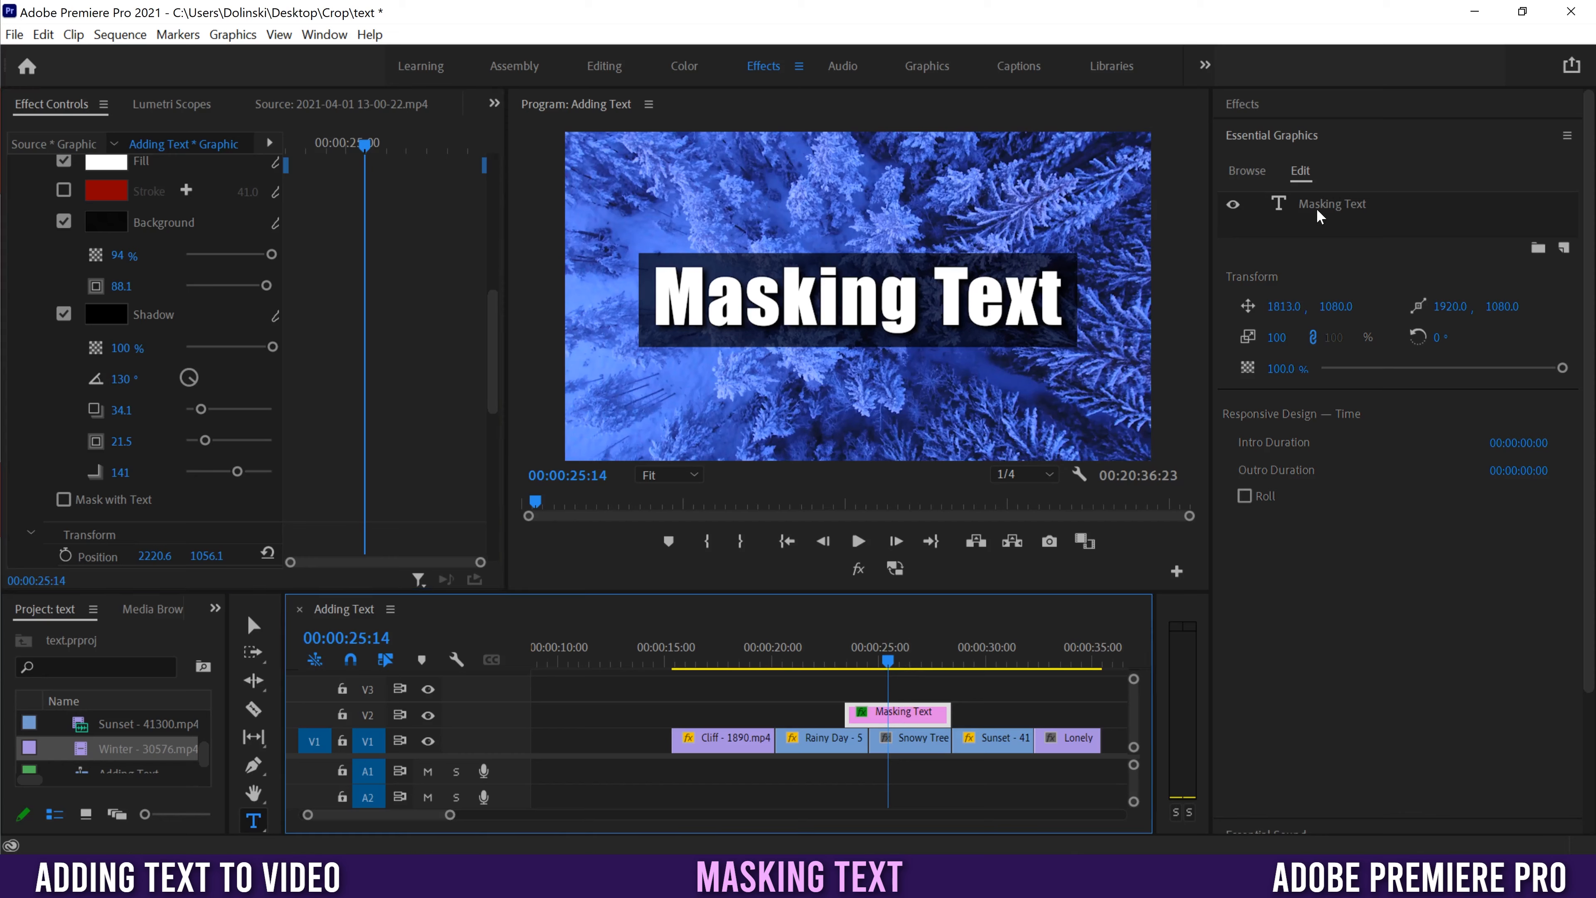
left_click(1334, 208)
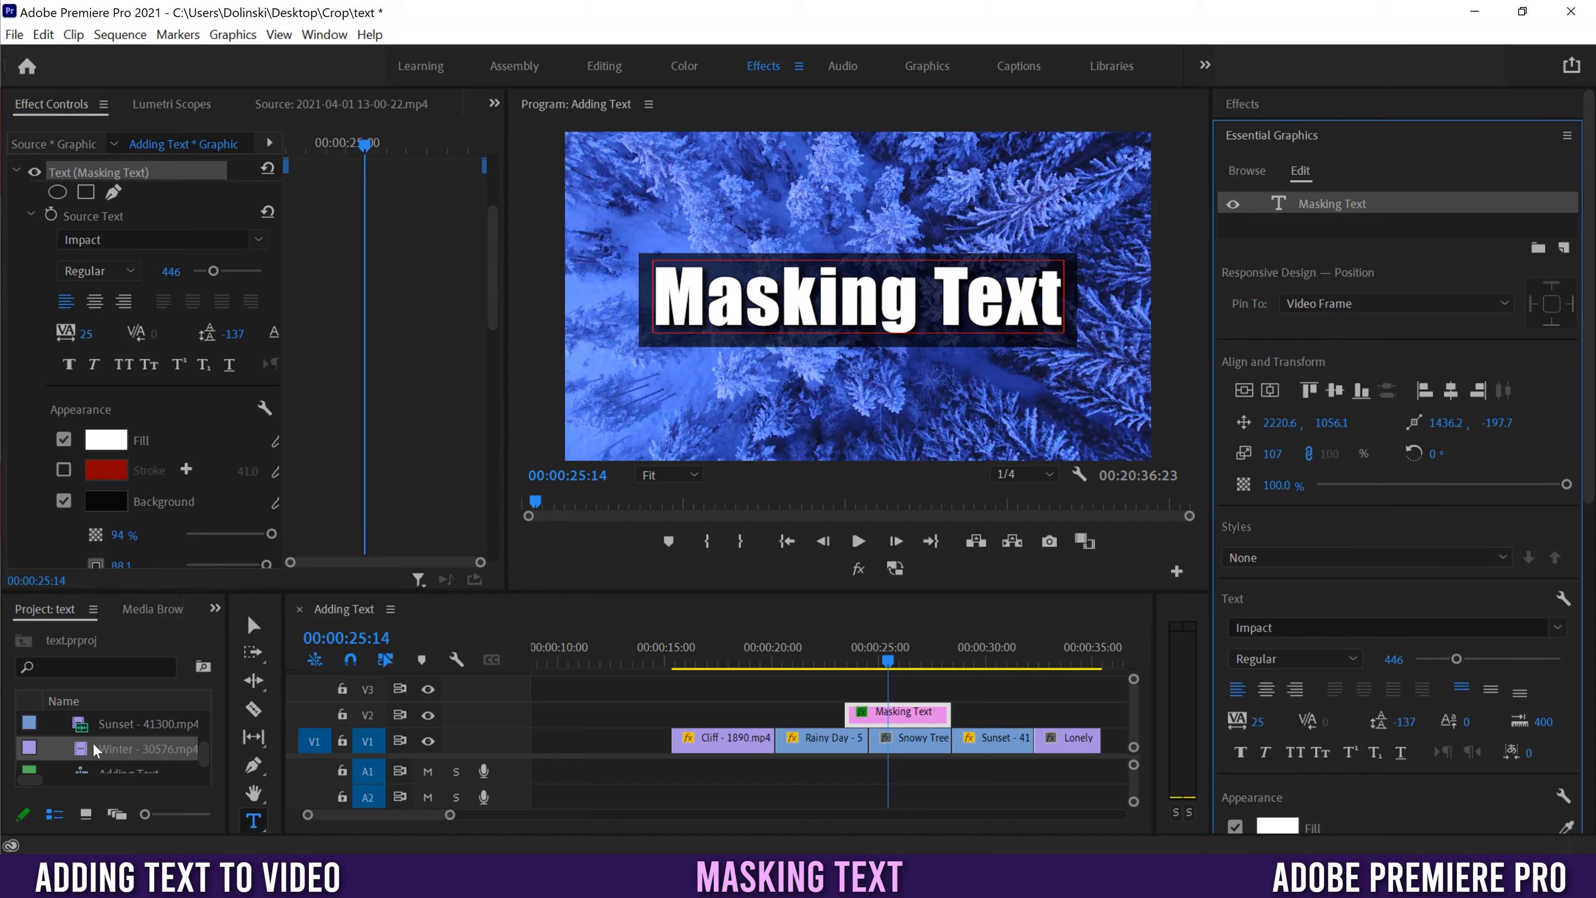
left_click(82, 753)
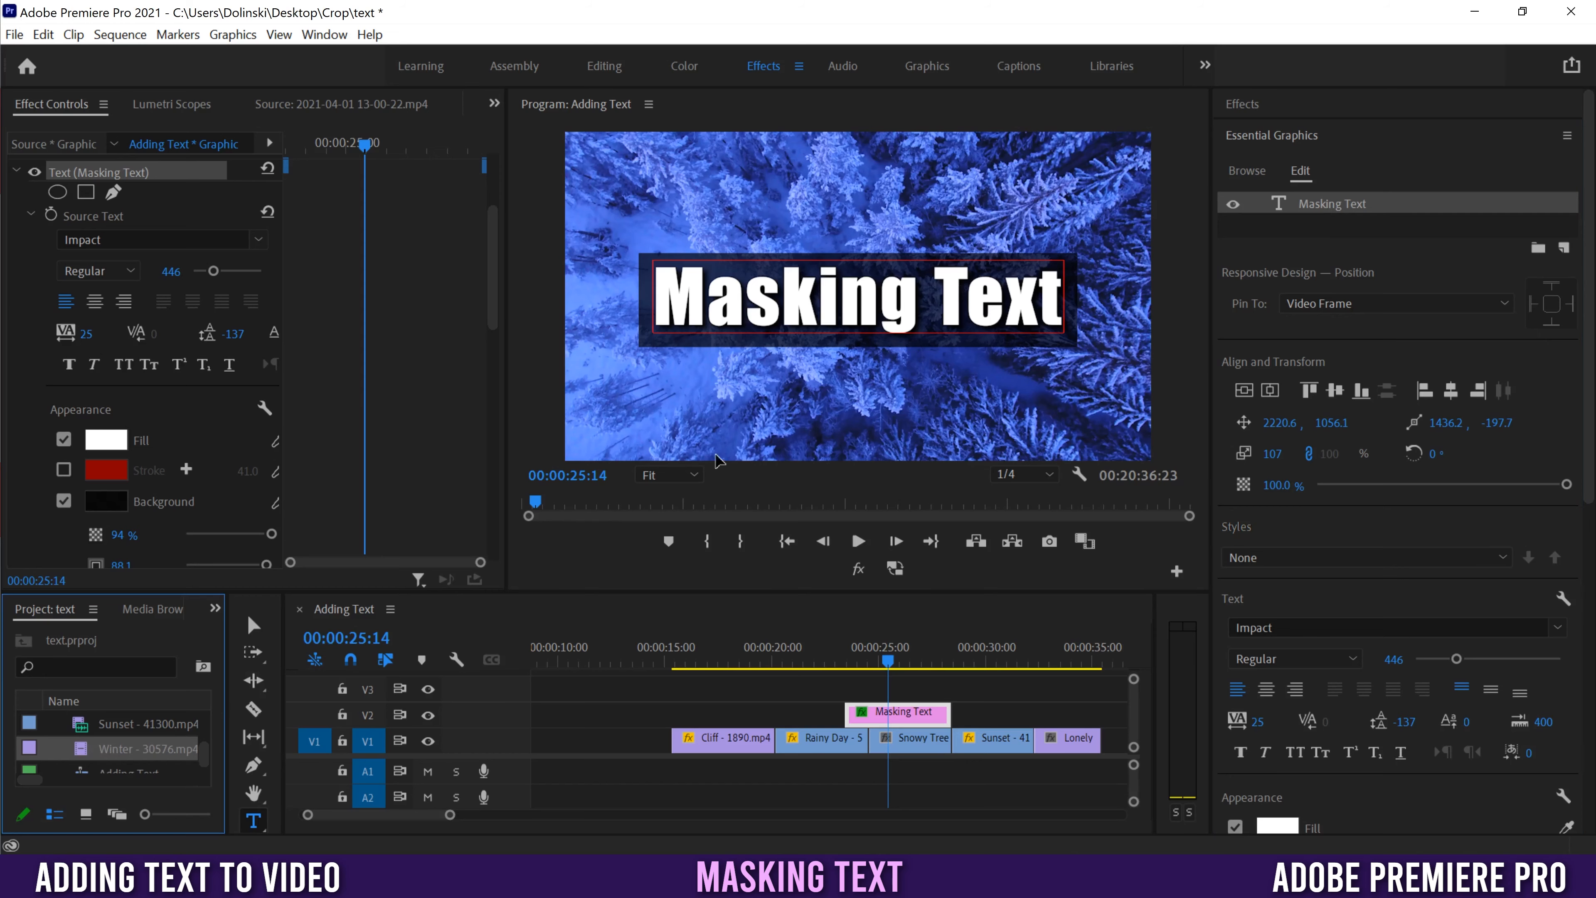
left_click_drag(718, 461, 1343, 214)
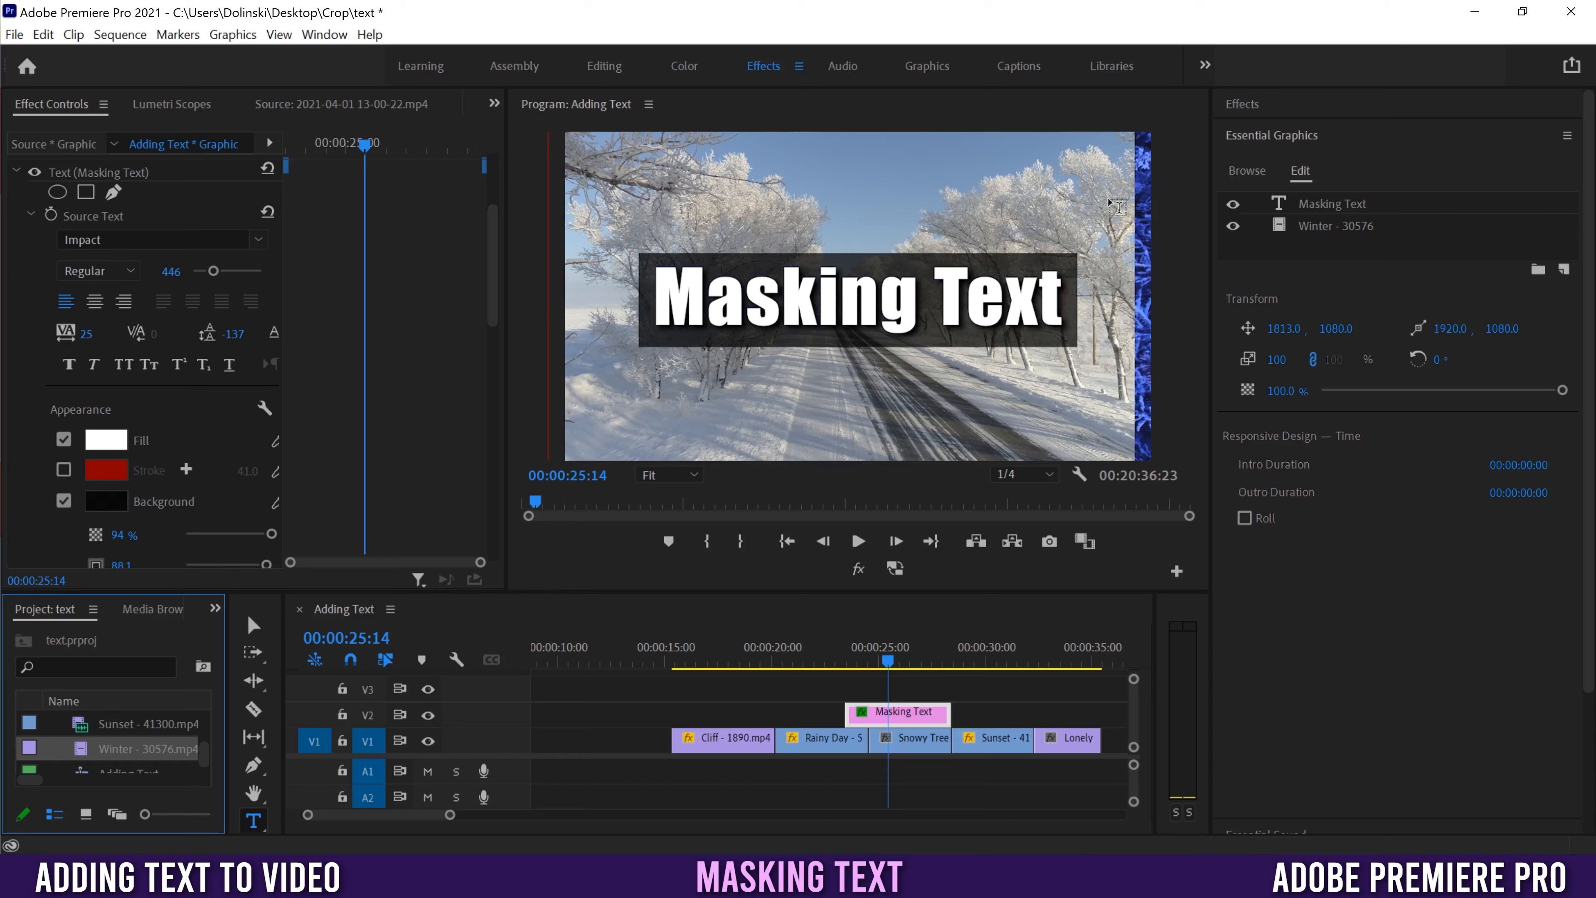
left_click(1320, 229)
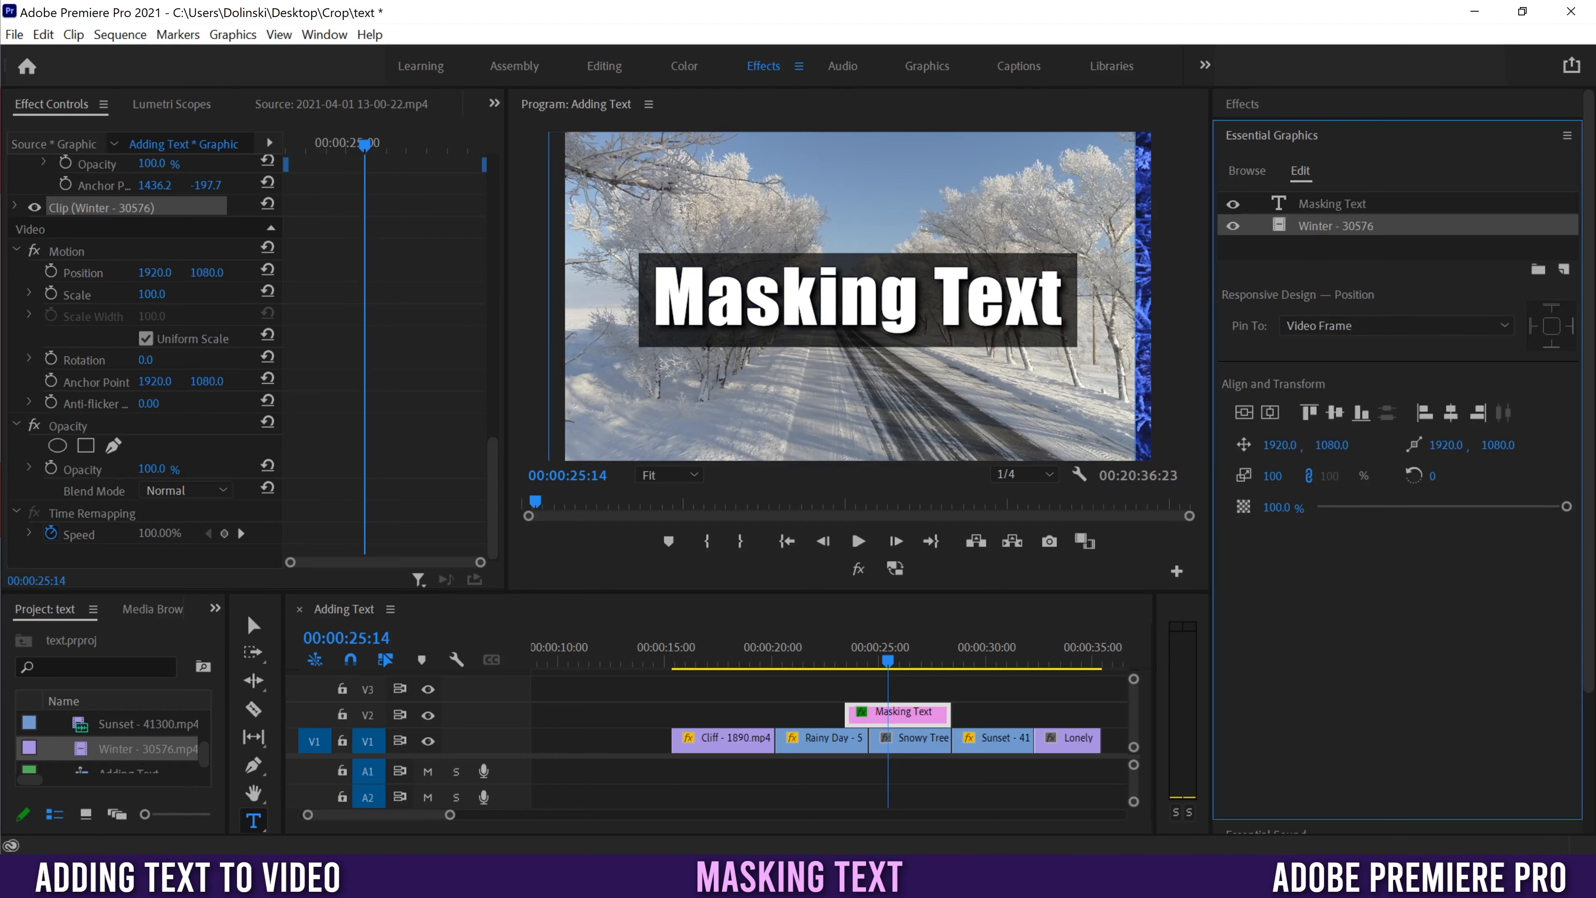
left_click_drag(1273, 476, 1351, 449)
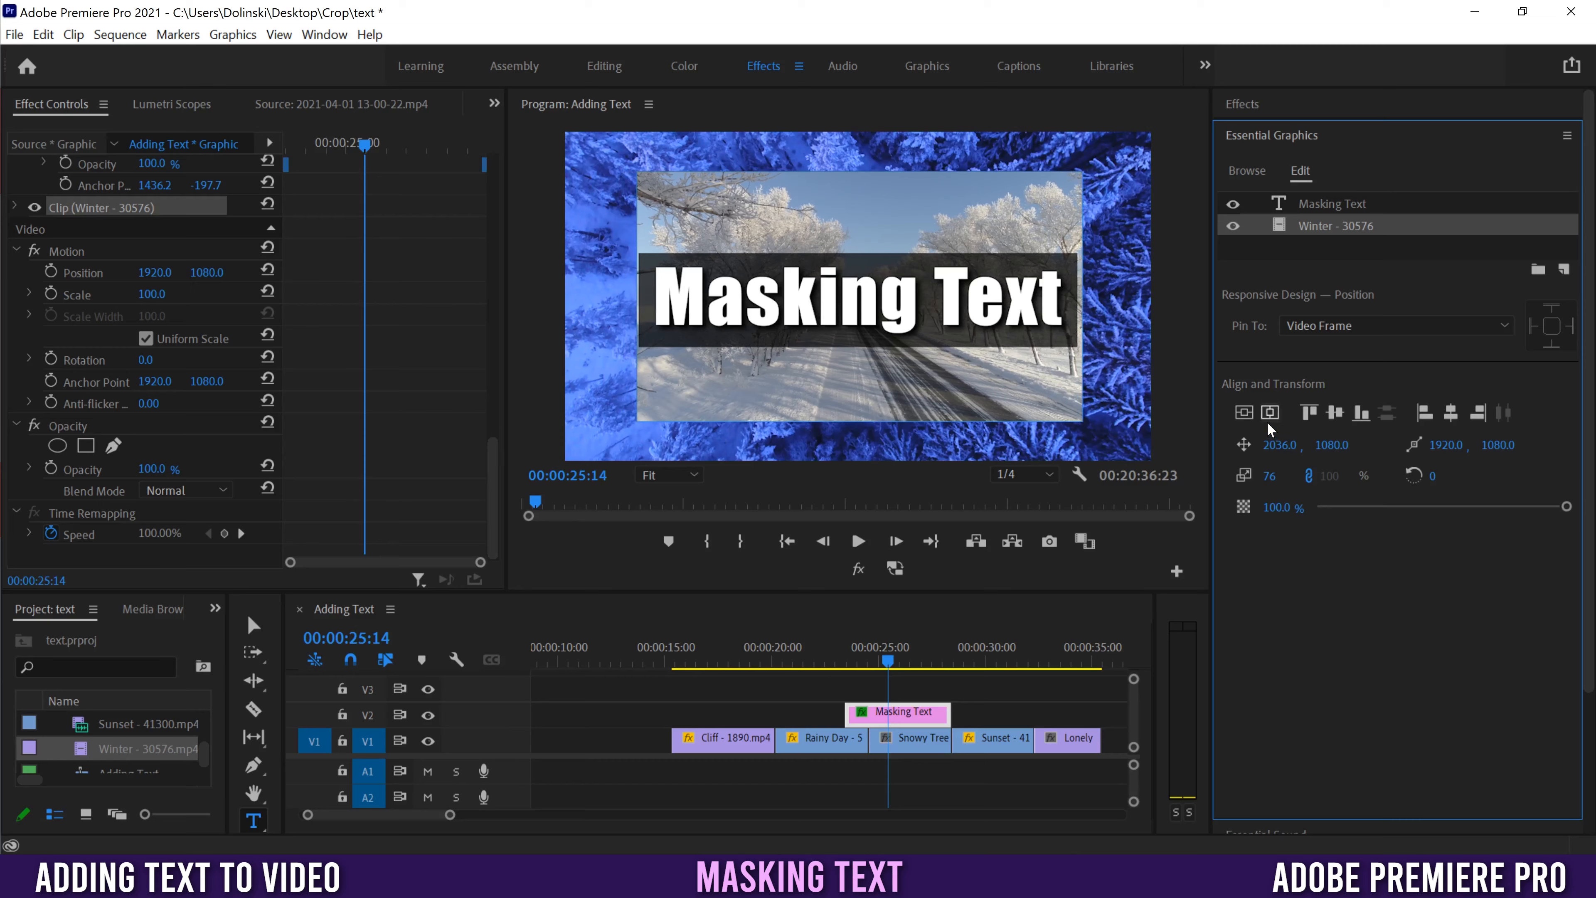
- Enable Mask with Text on the Masking Text layer and turn off its background and shadow
left_click(1328, 210)
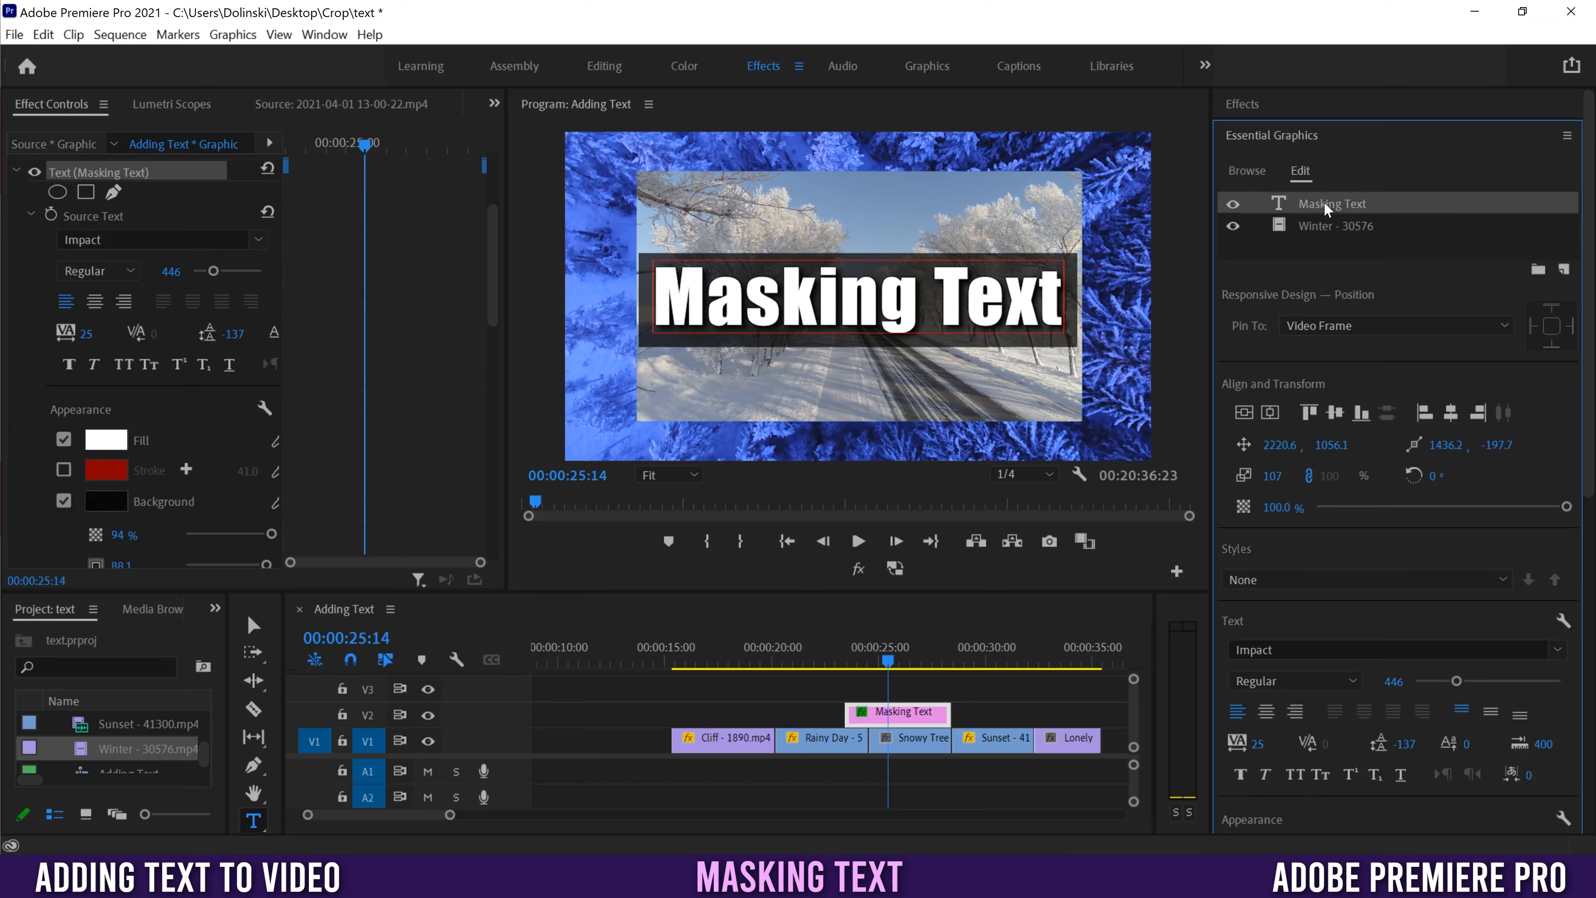
scroll(1555, 578, "down", 10)
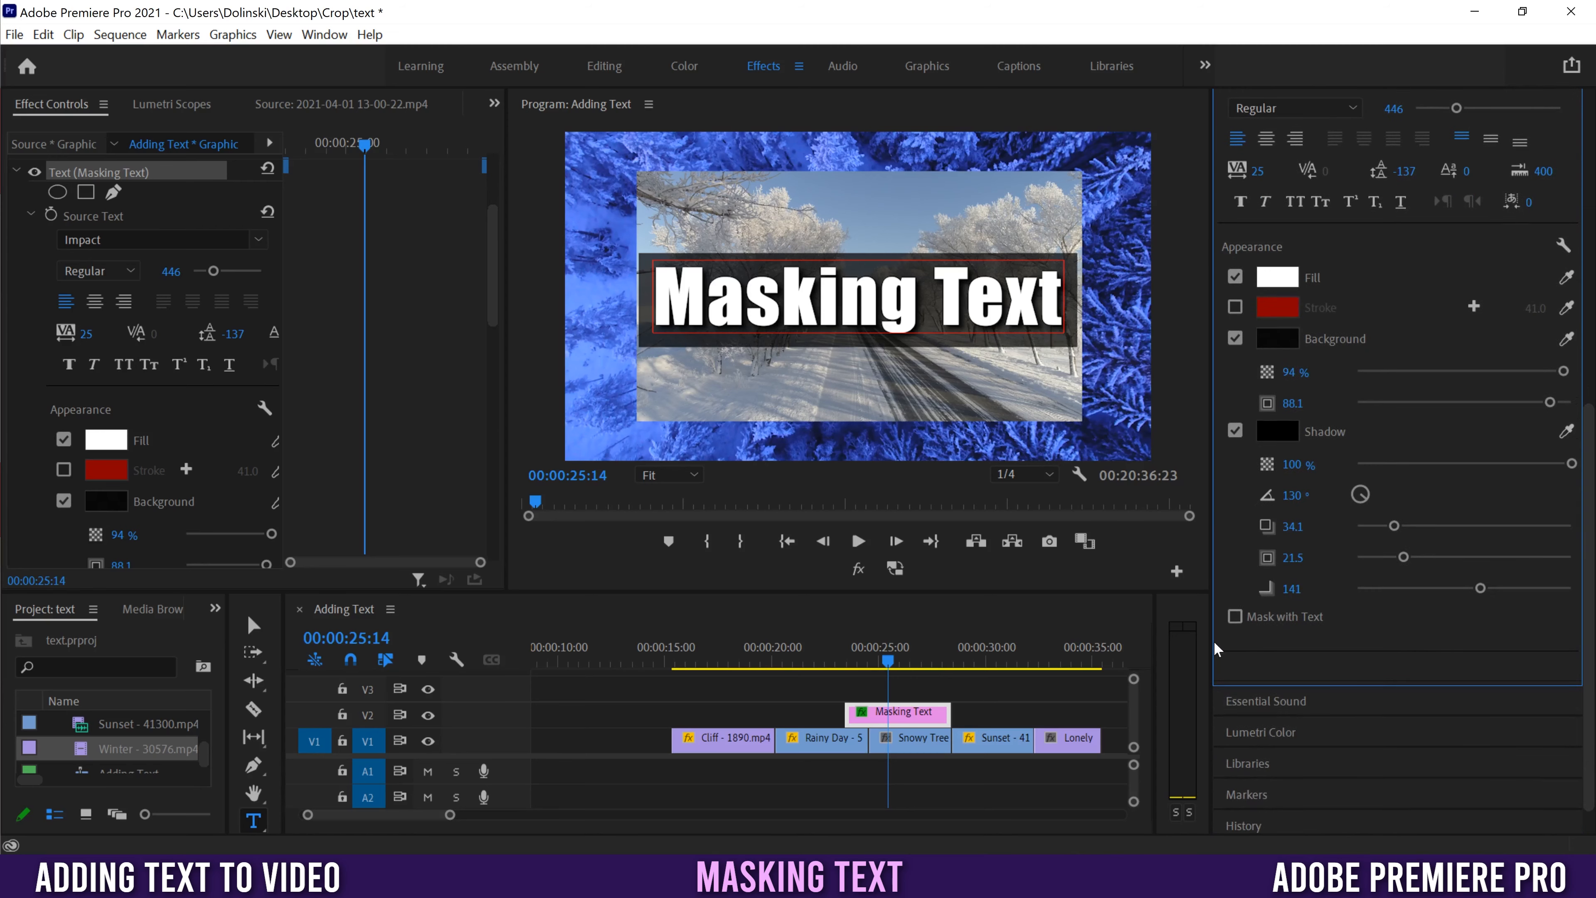
left_click(1235, 617)
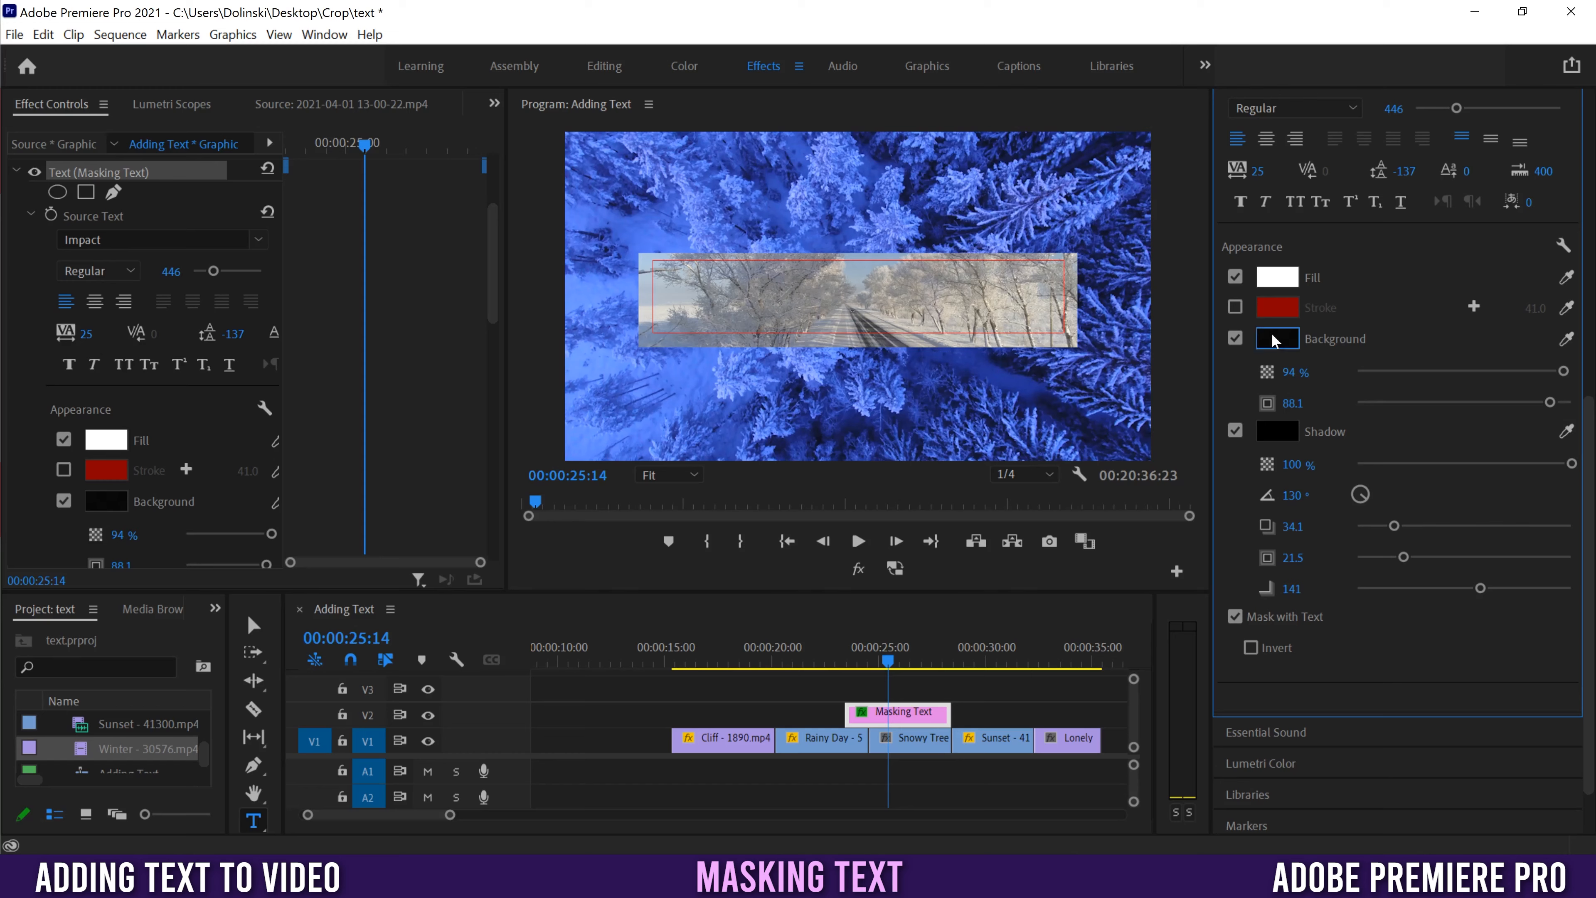
left_click(1236, 340)
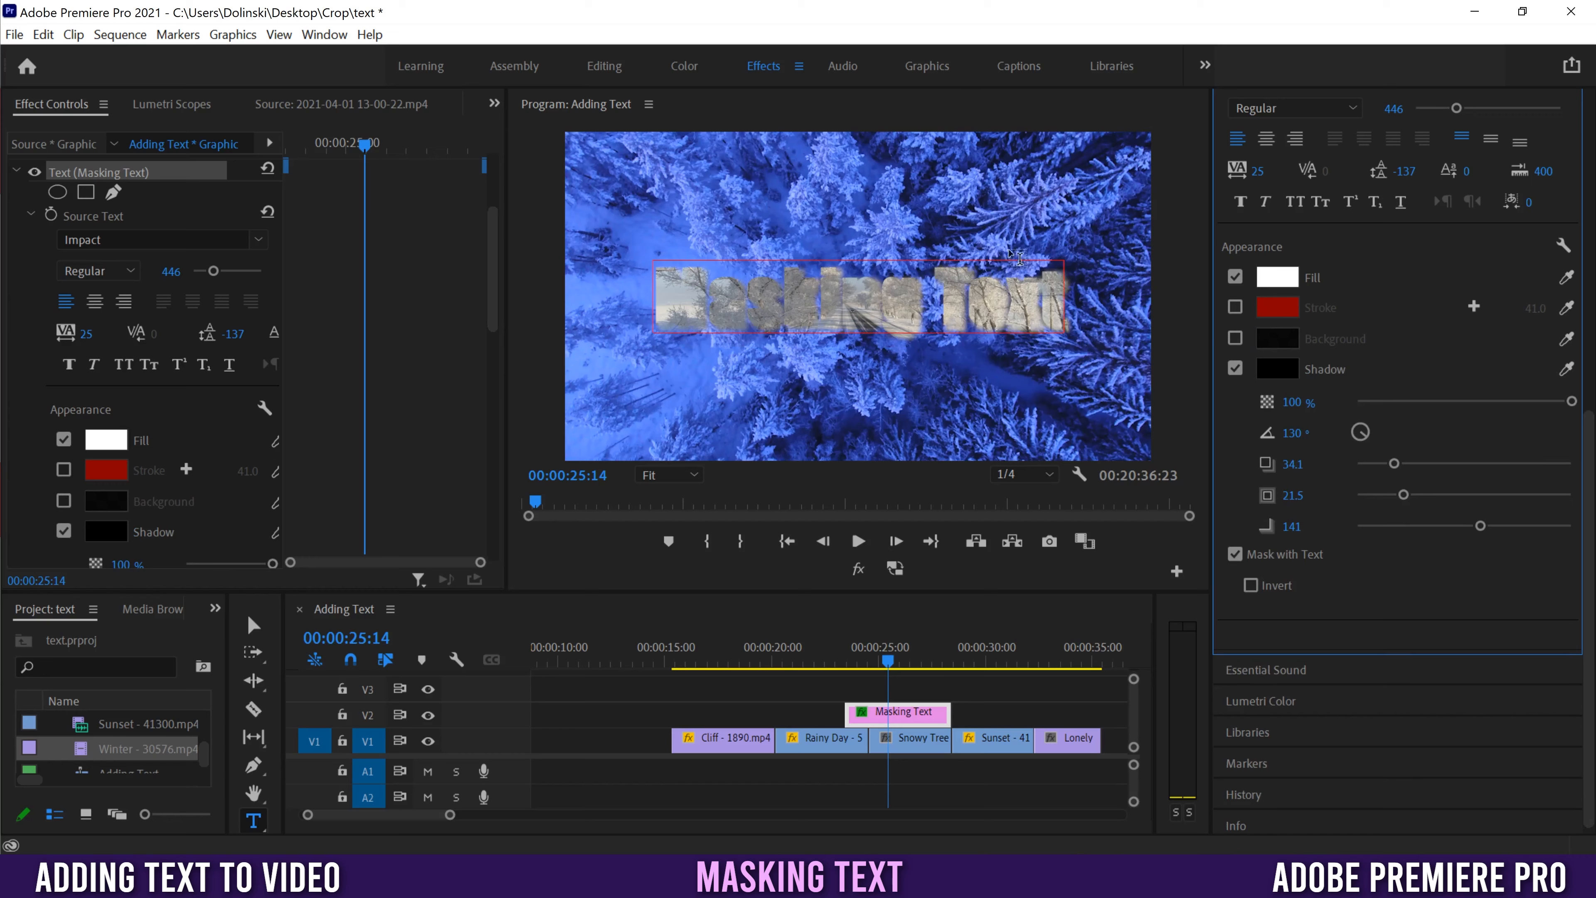
left_click(1235, 369)
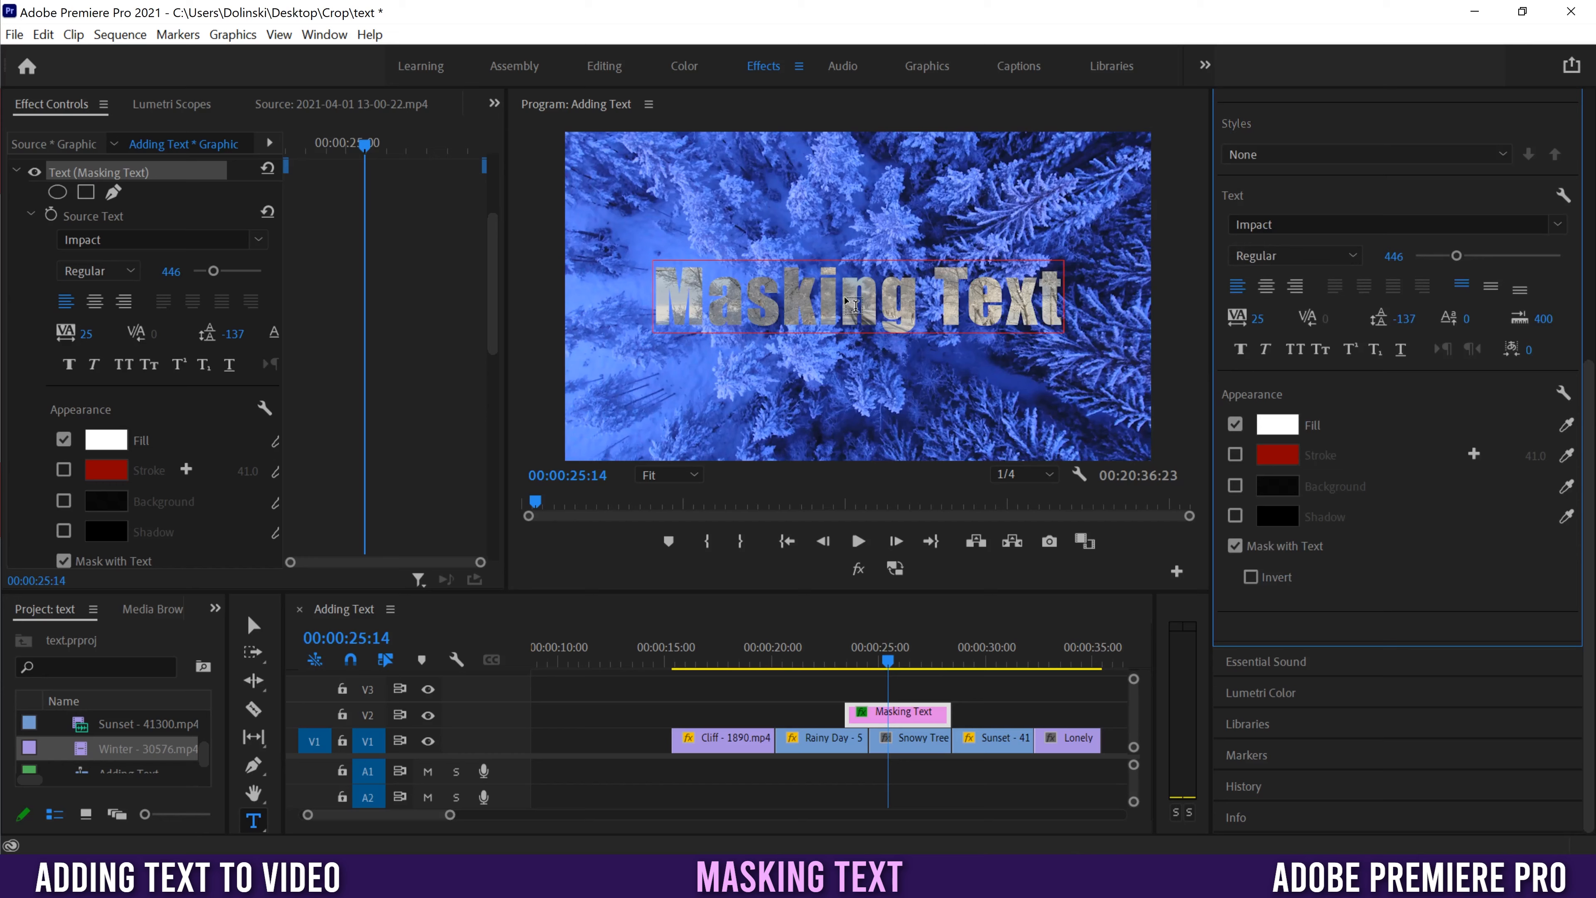
- Set the Winter - 30576 layer's horizontal position to 2009.0 and its scale to 71%
scroll(1404, 190, "up", 5)
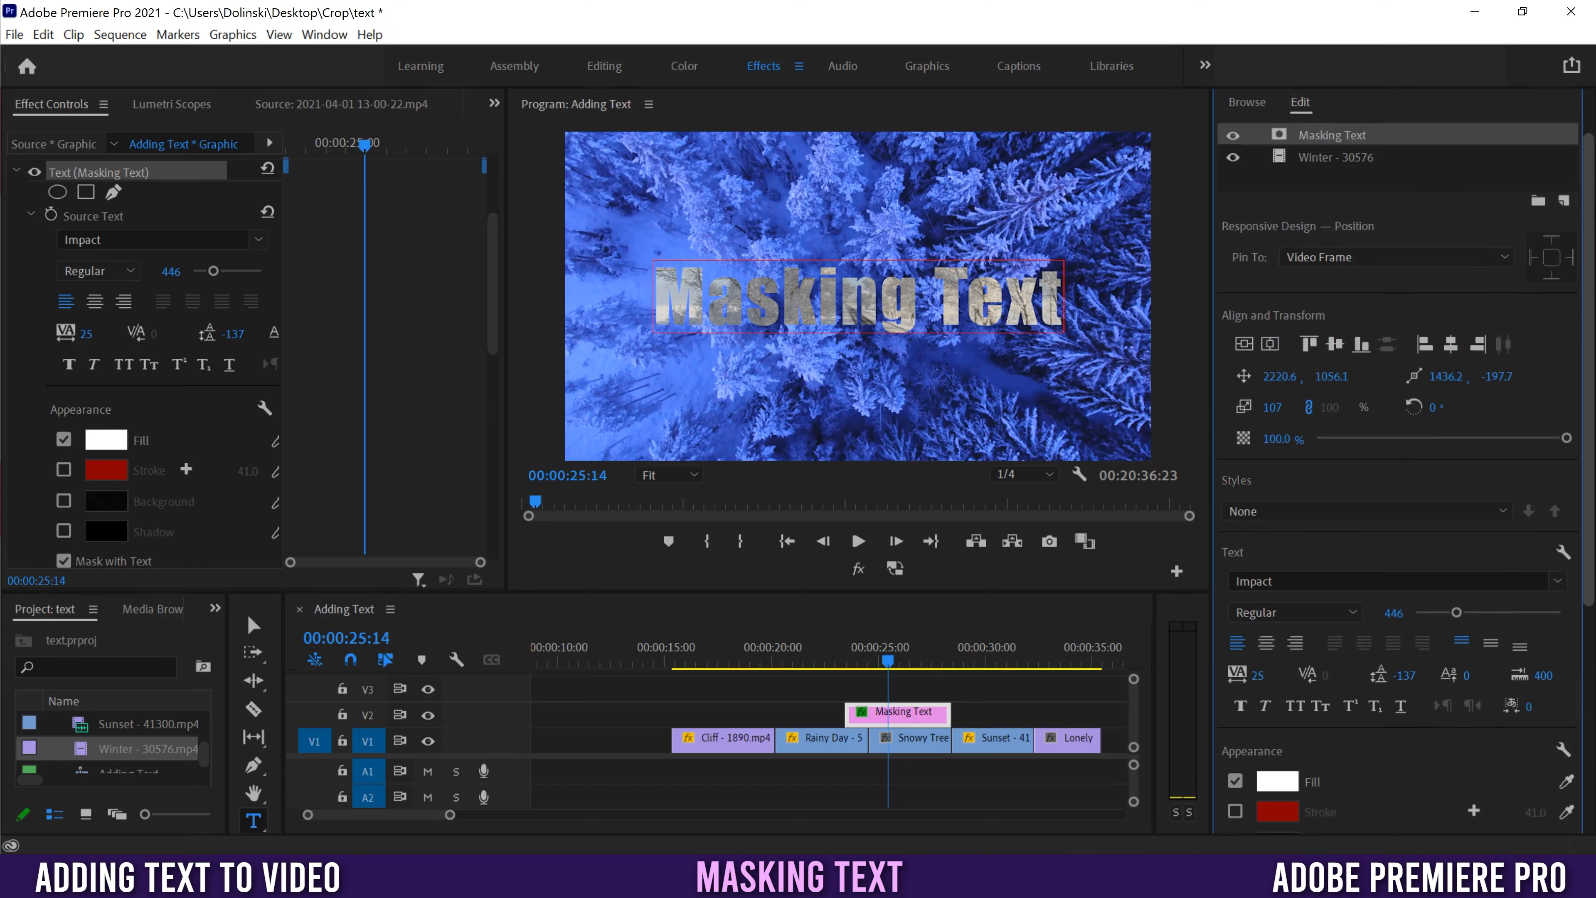
left_click(1313, 156)
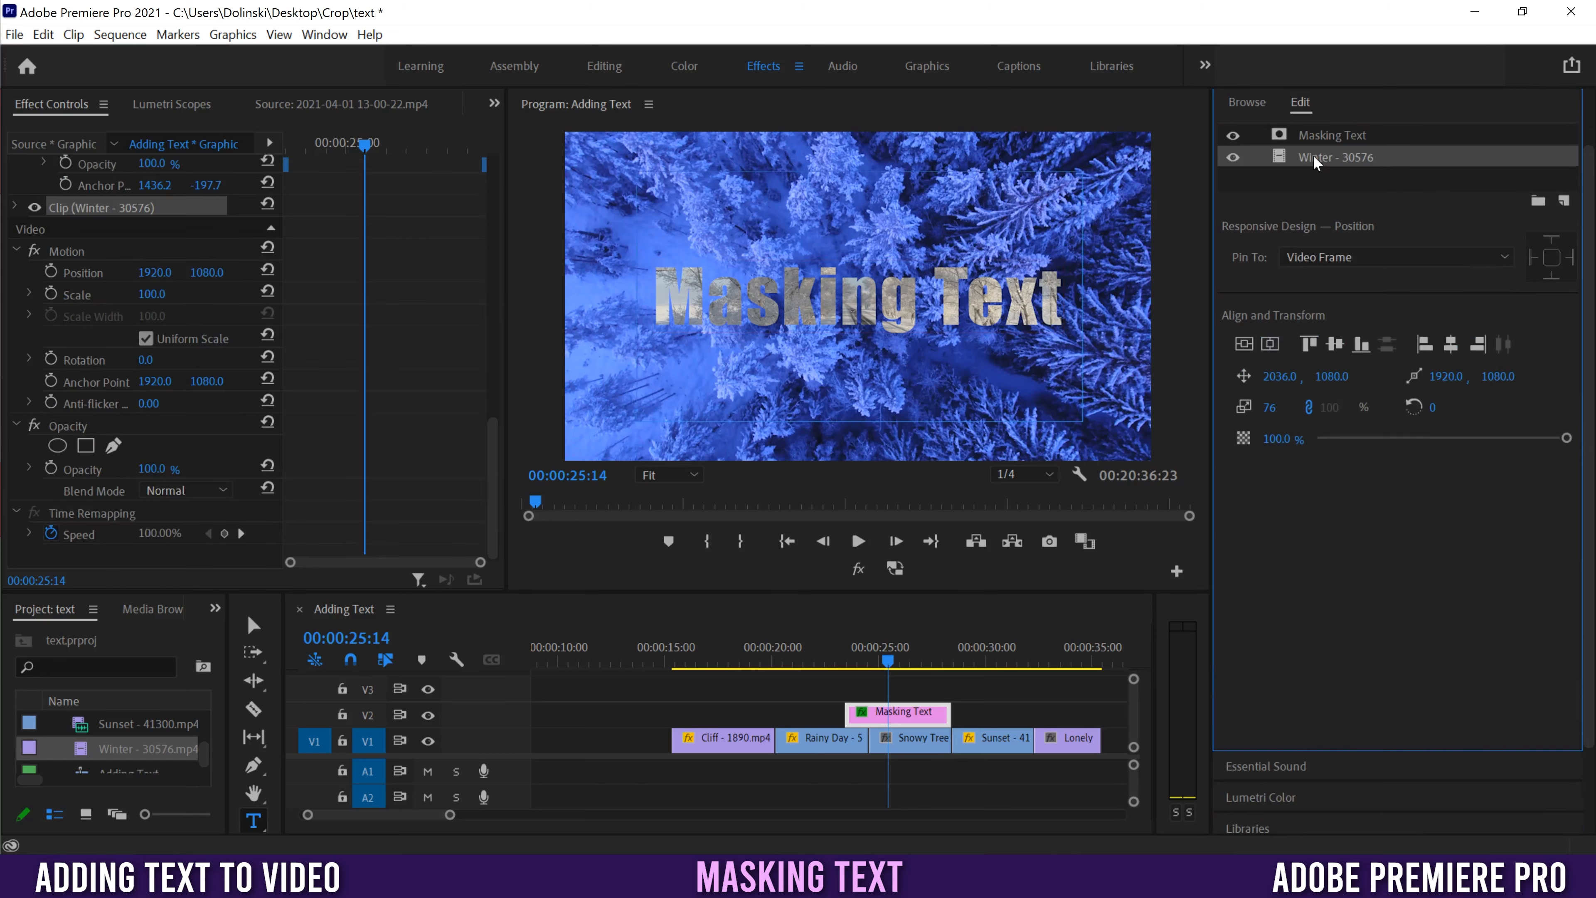
left_click_drag(1280, 376, 1267, 415)
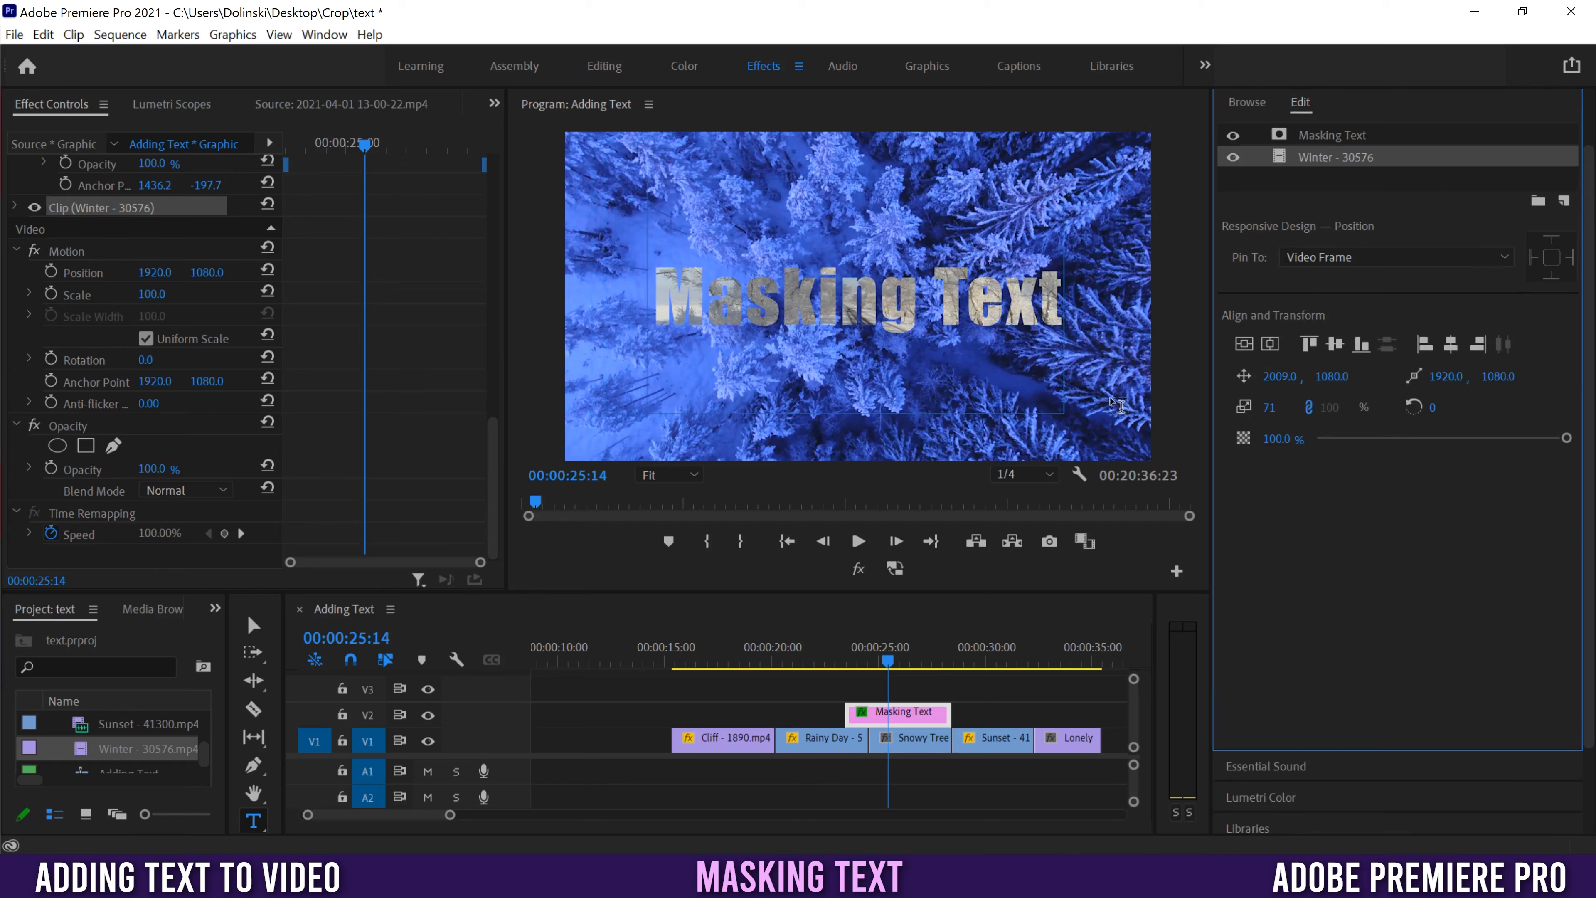
- Lower the Snowy Trees clip's opacity to 23% and play the sequence from 00:00:24:28
left_click(910, 742)
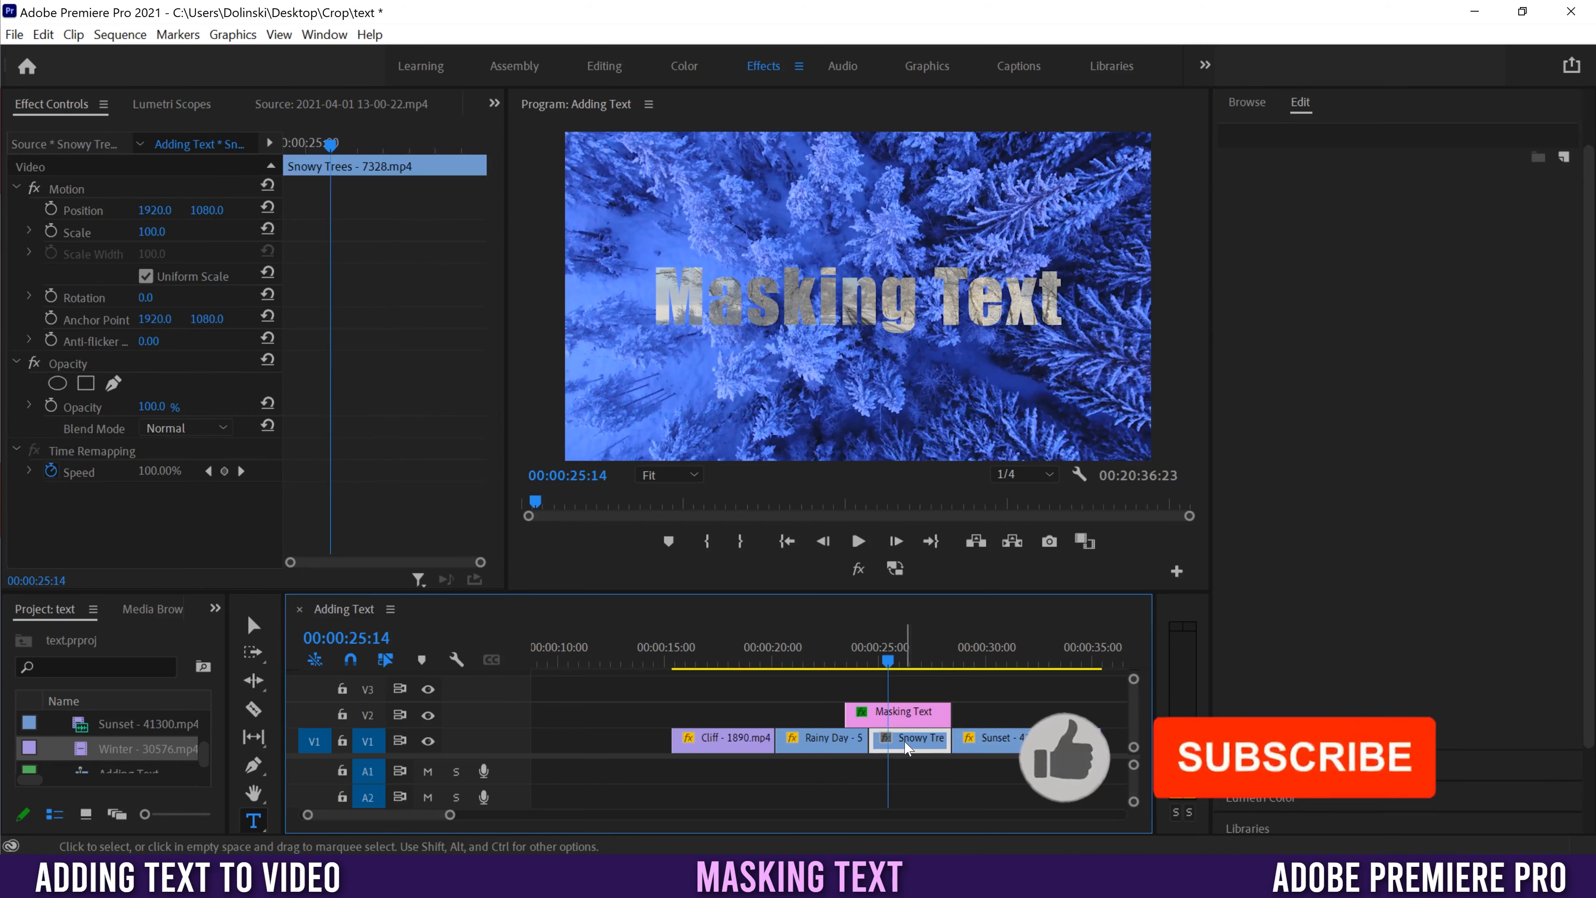
left_click_drag(151, 406, 103, 406)
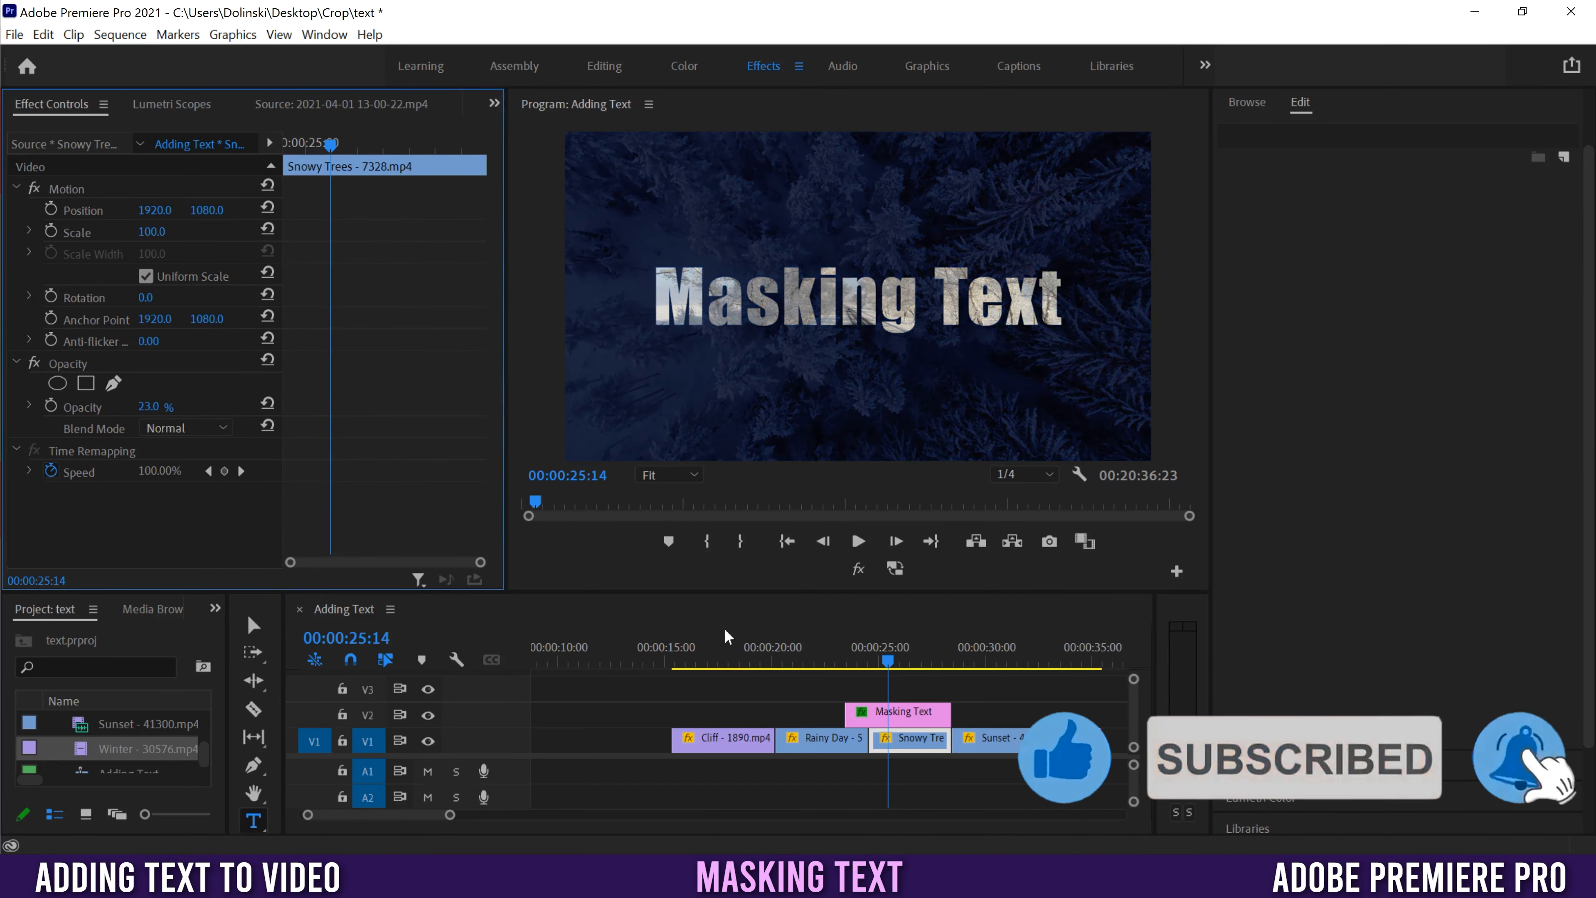
left_click_drag(883, 651, 877, 651)
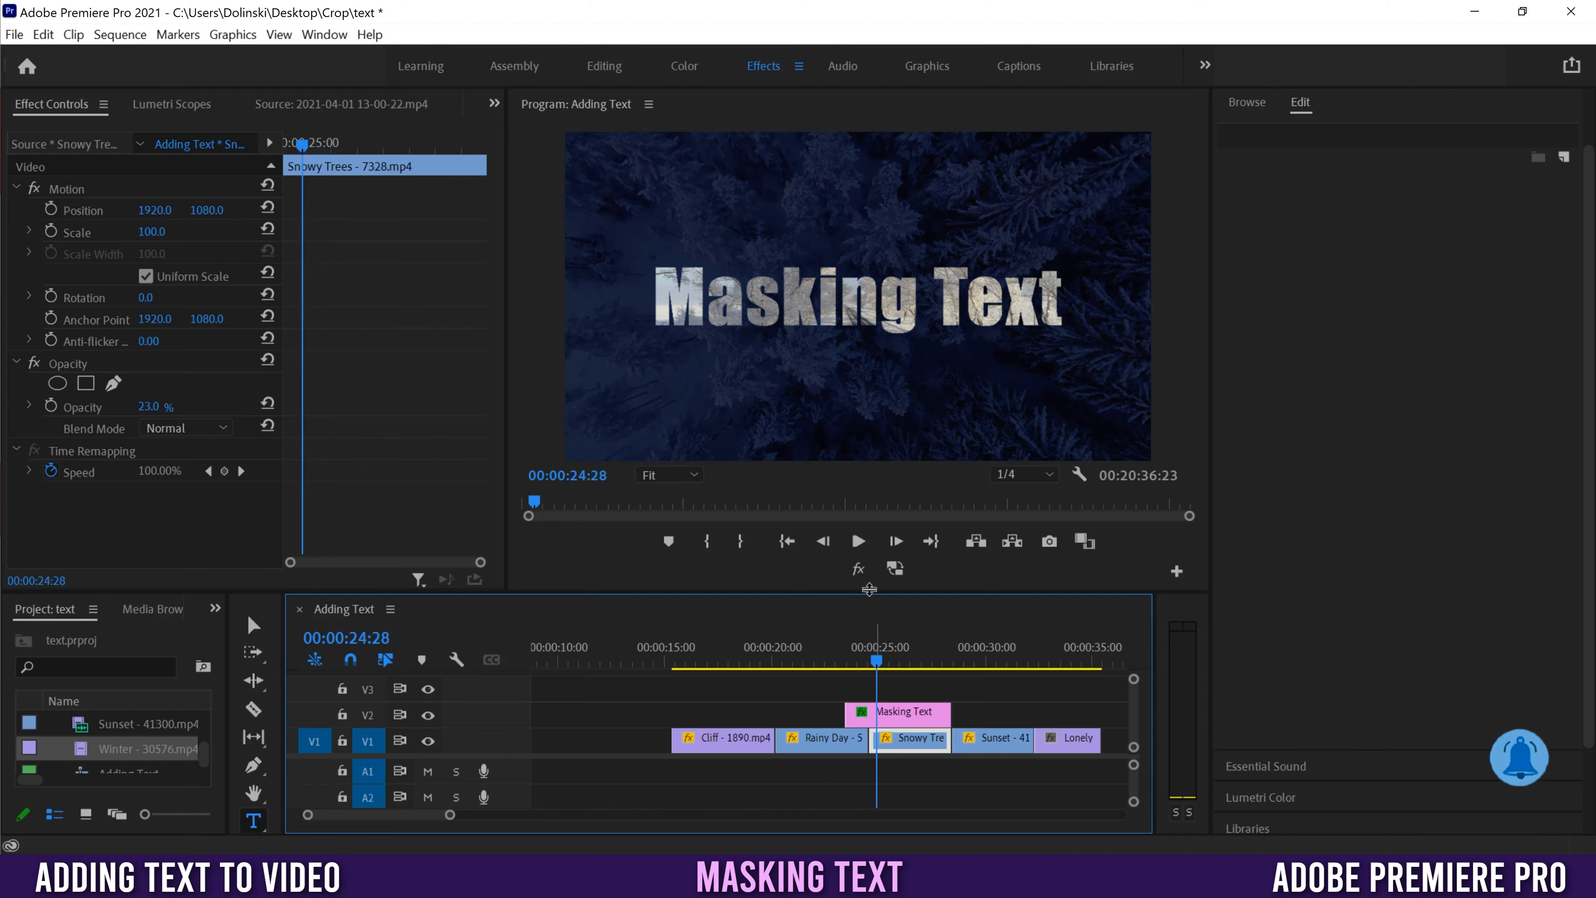
left_click(860, 542)
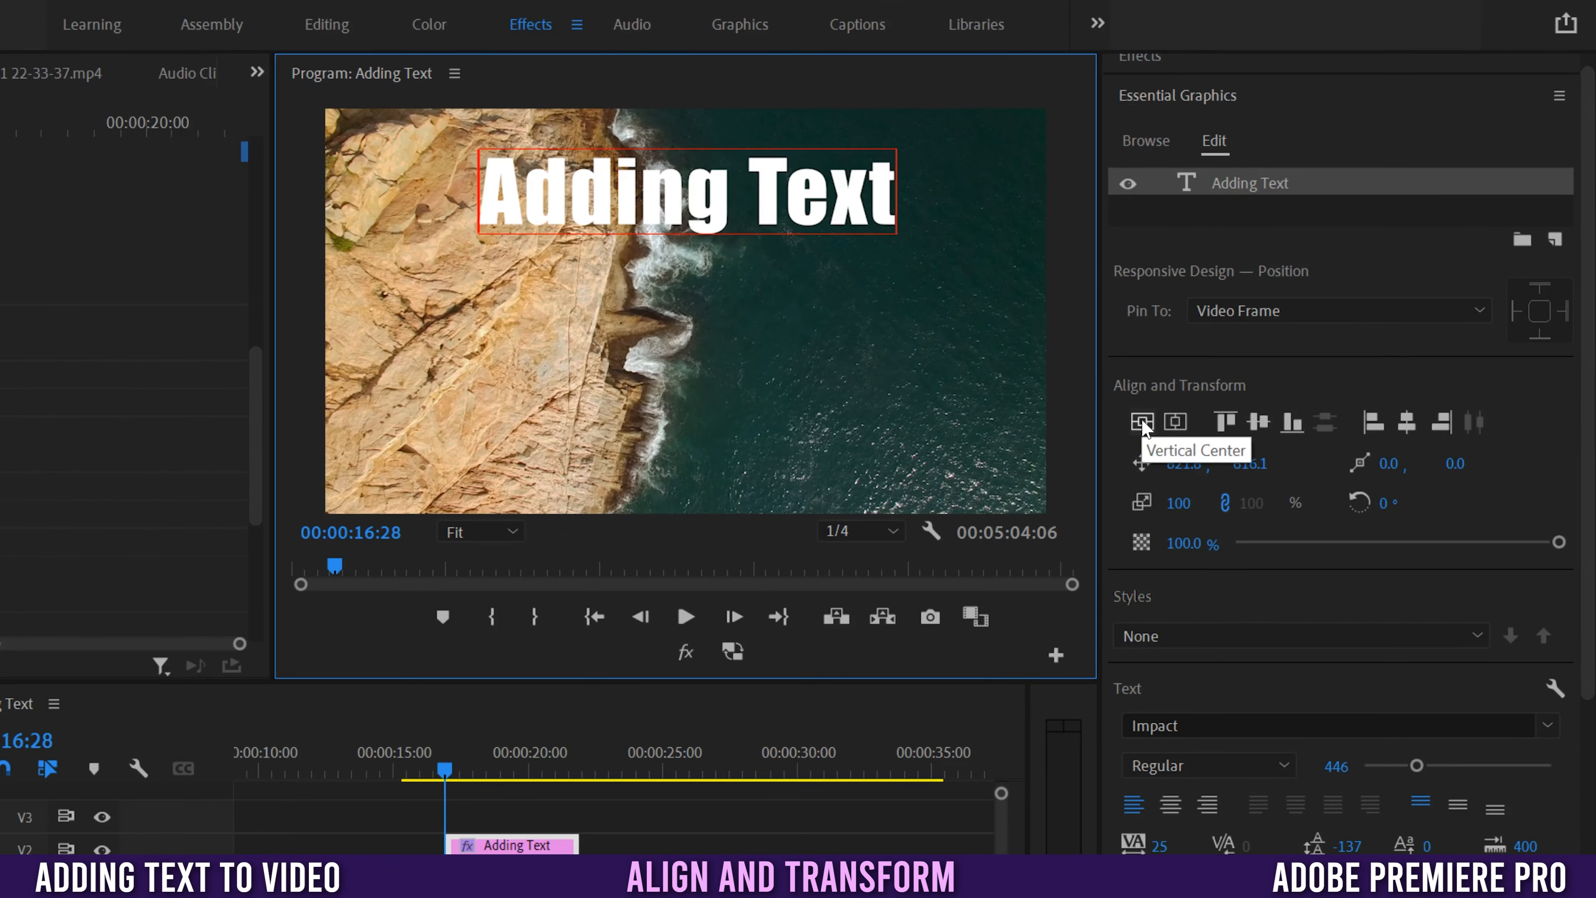
- Center the "Adding Text" title vertically and horizontally in the video frame
left_click(1142, 422)
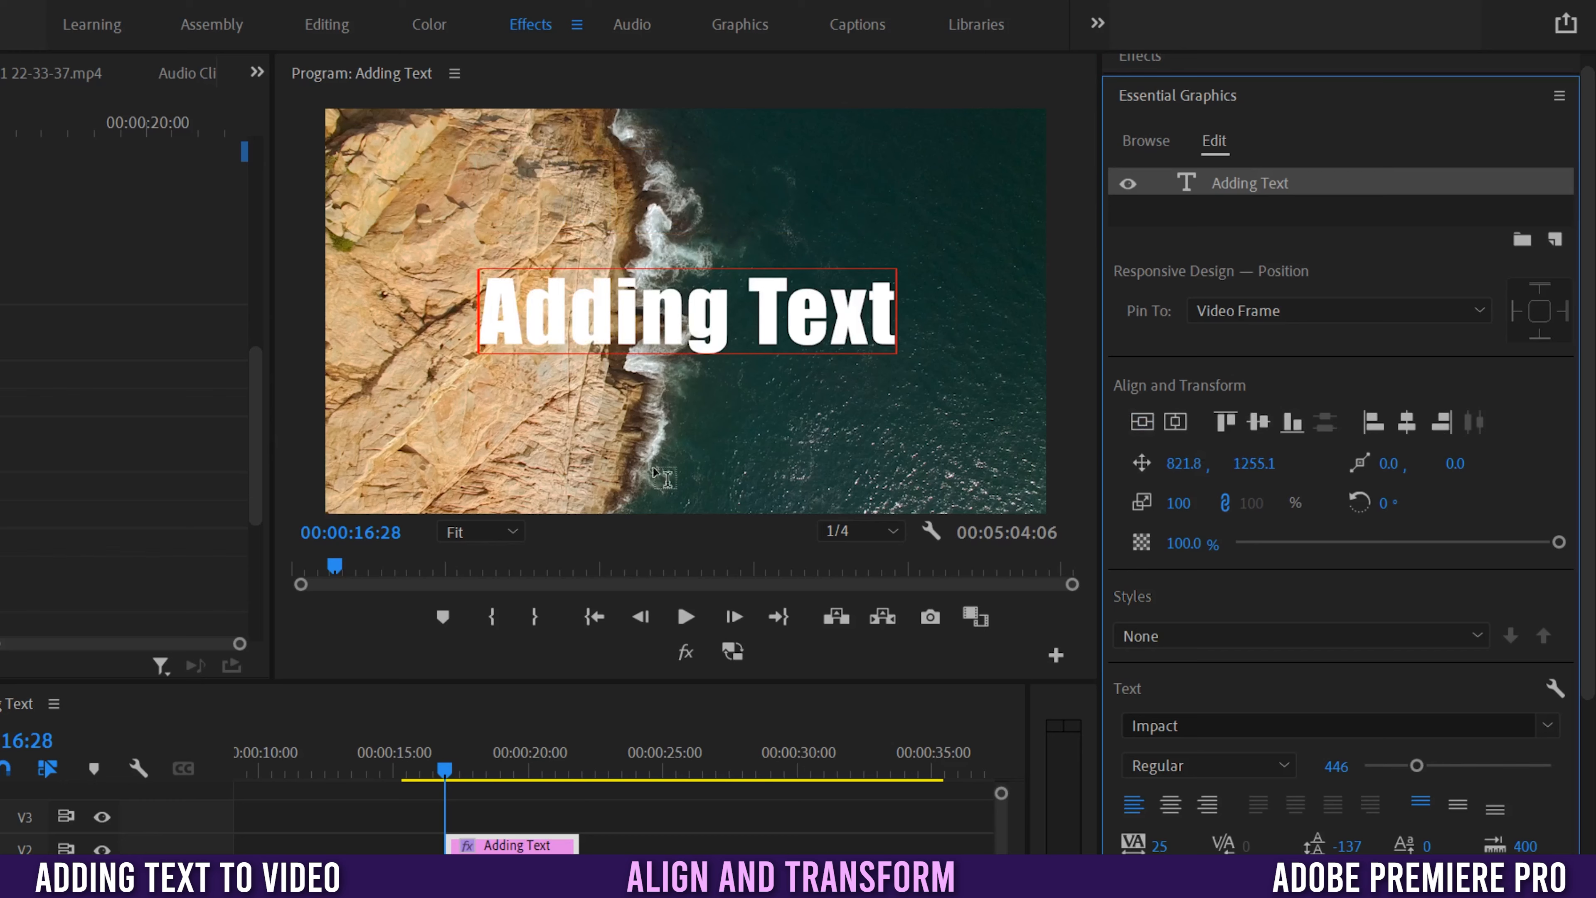
left_click(1174, 422)
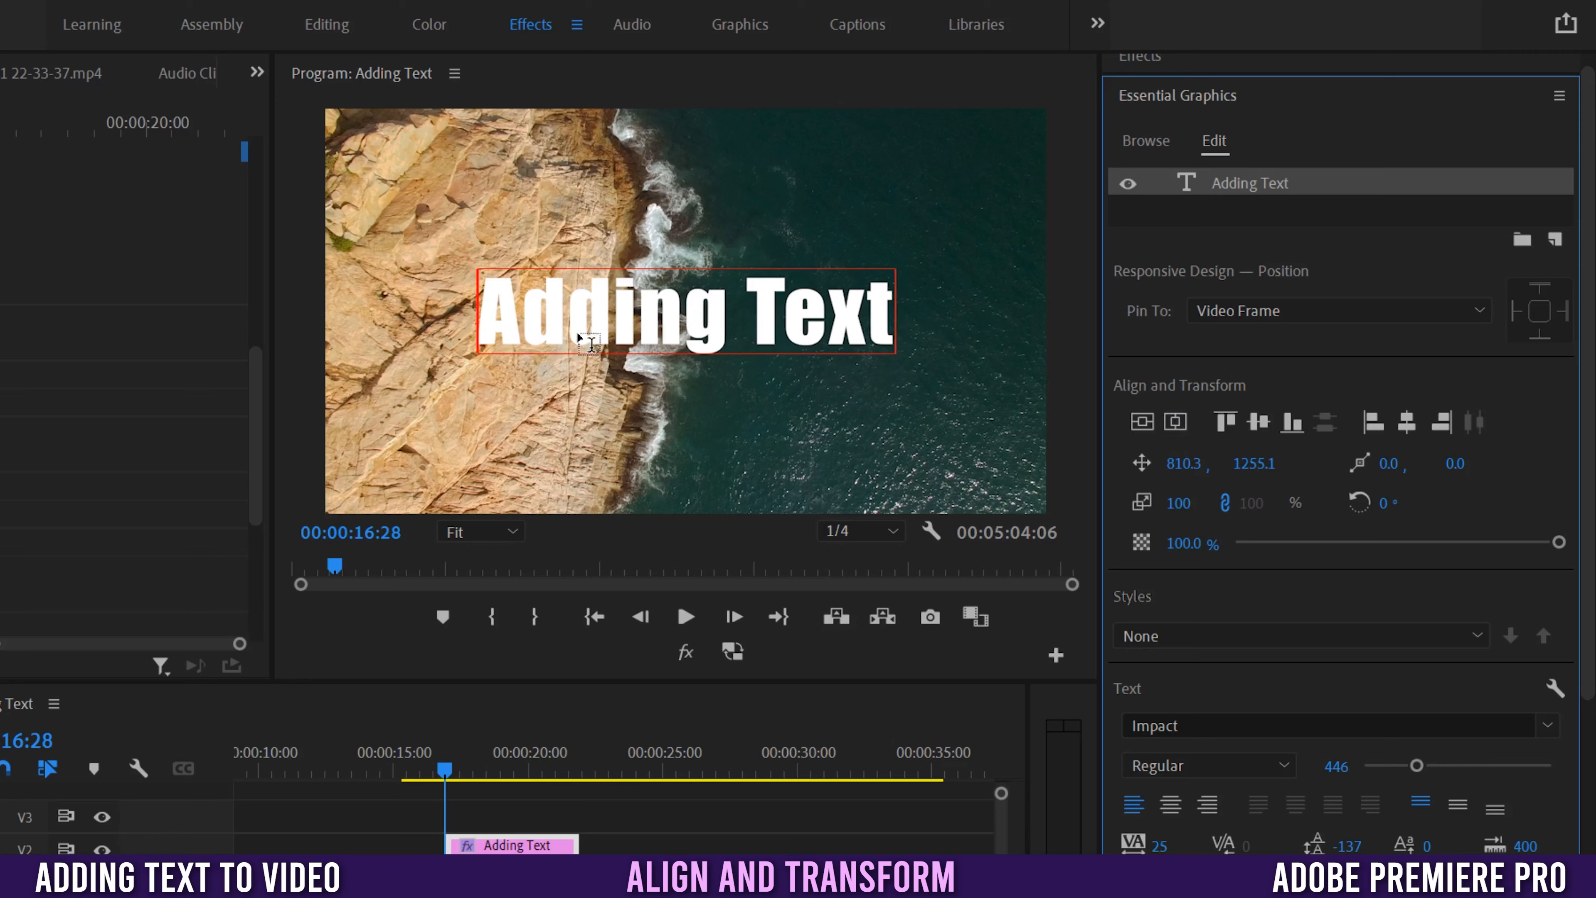
- Try the top, vertical center, bottom, left, horizontal center and right alignments on the "Adding Text" title, and recenter it in the frame
left_click(1229, 428)
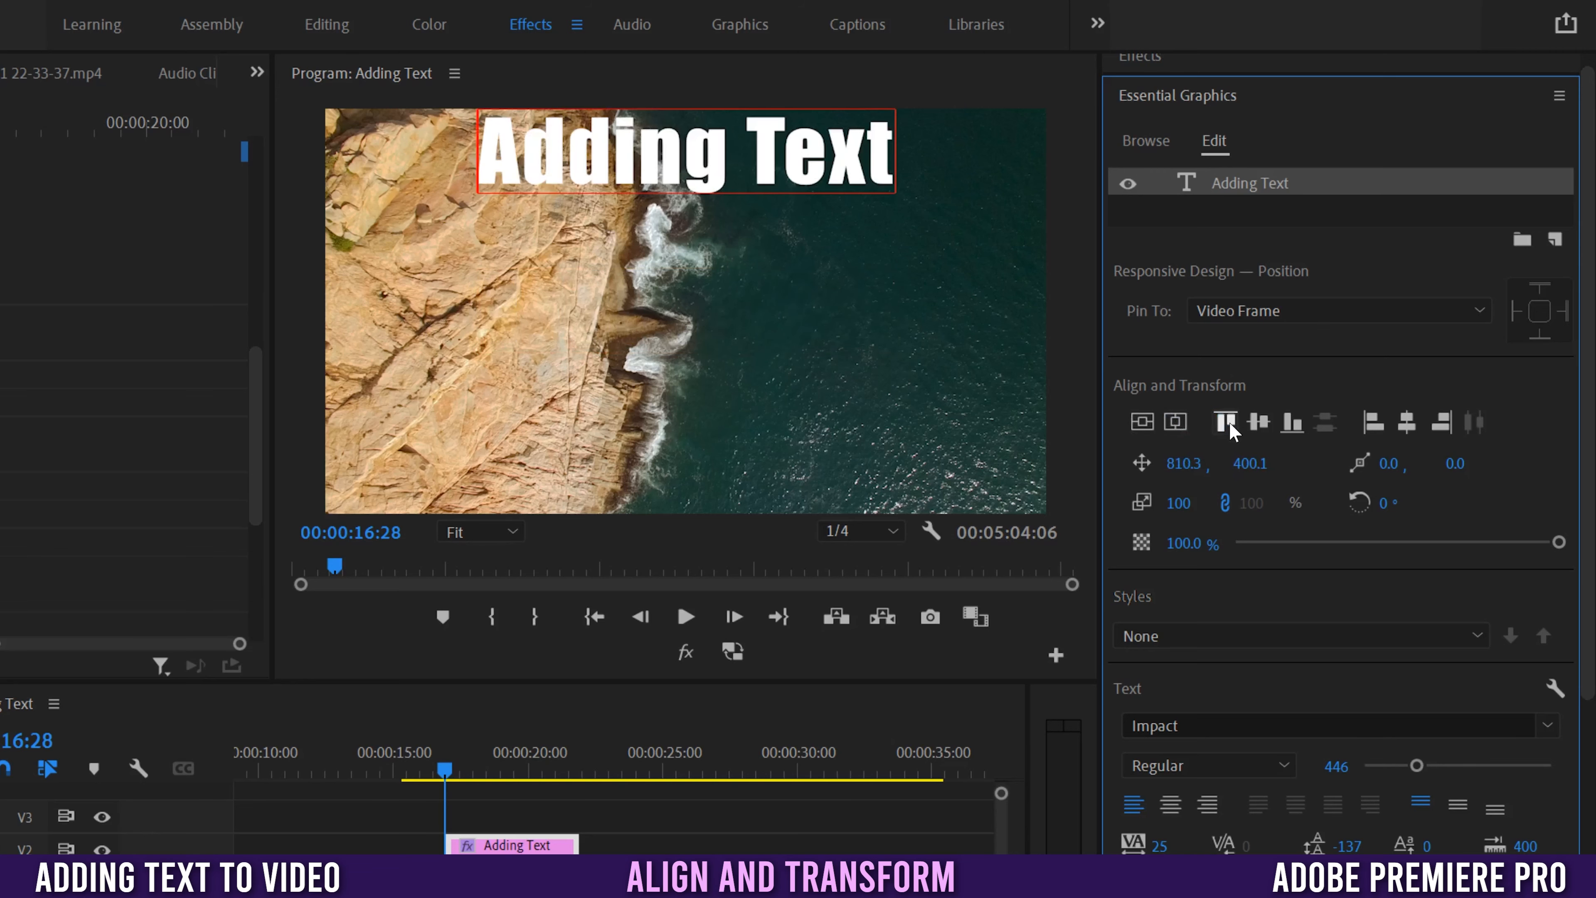
left_click(1260, 423)
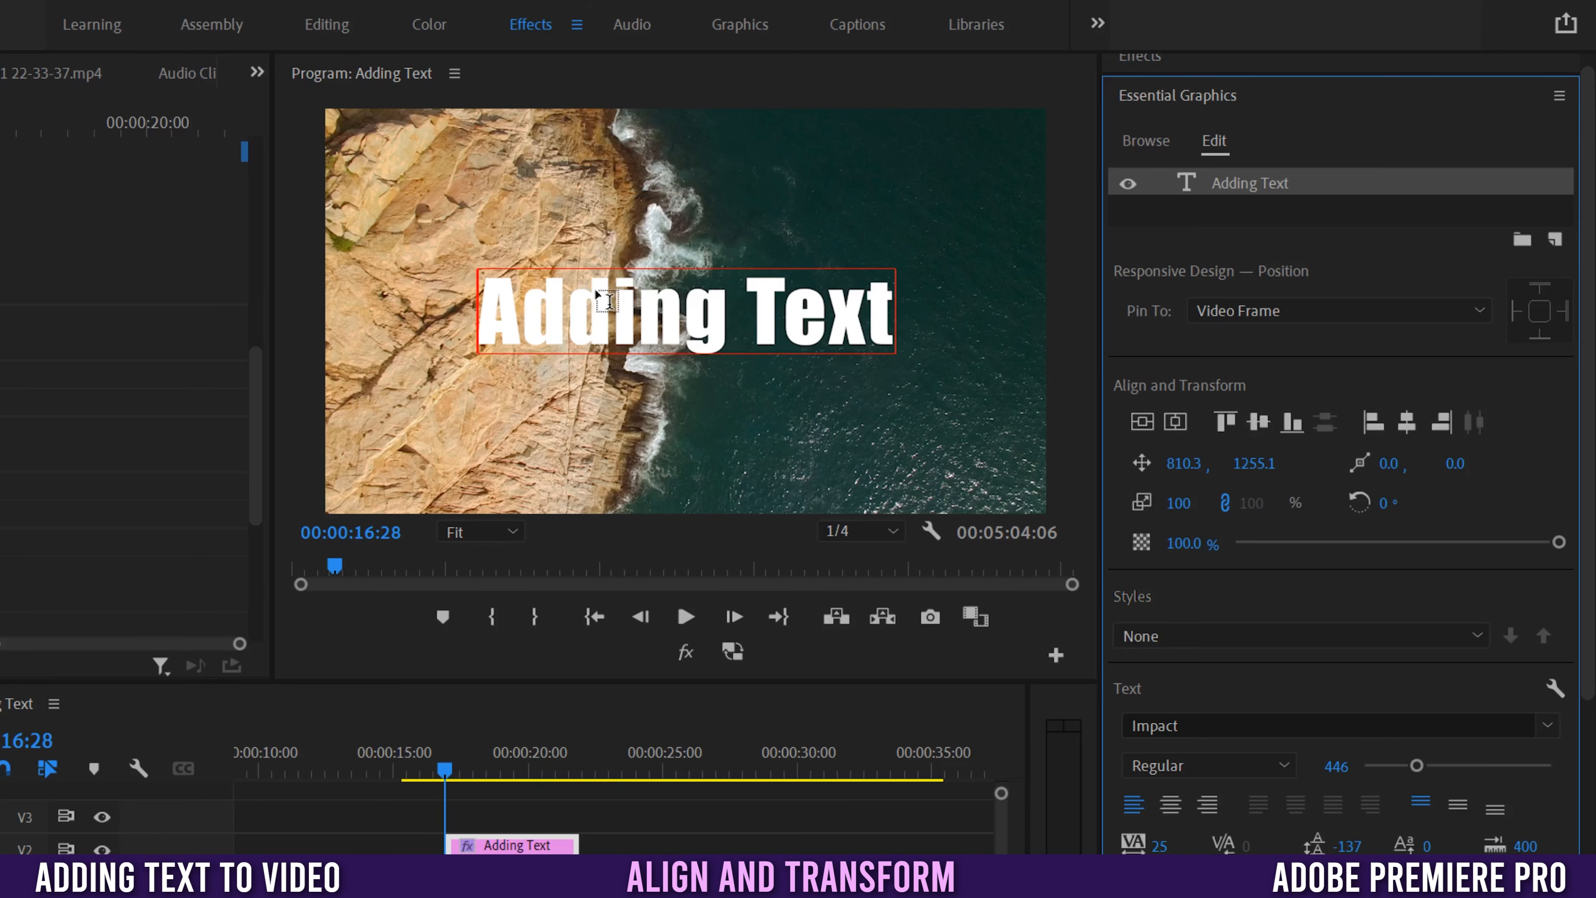
left_click(1292, 422)
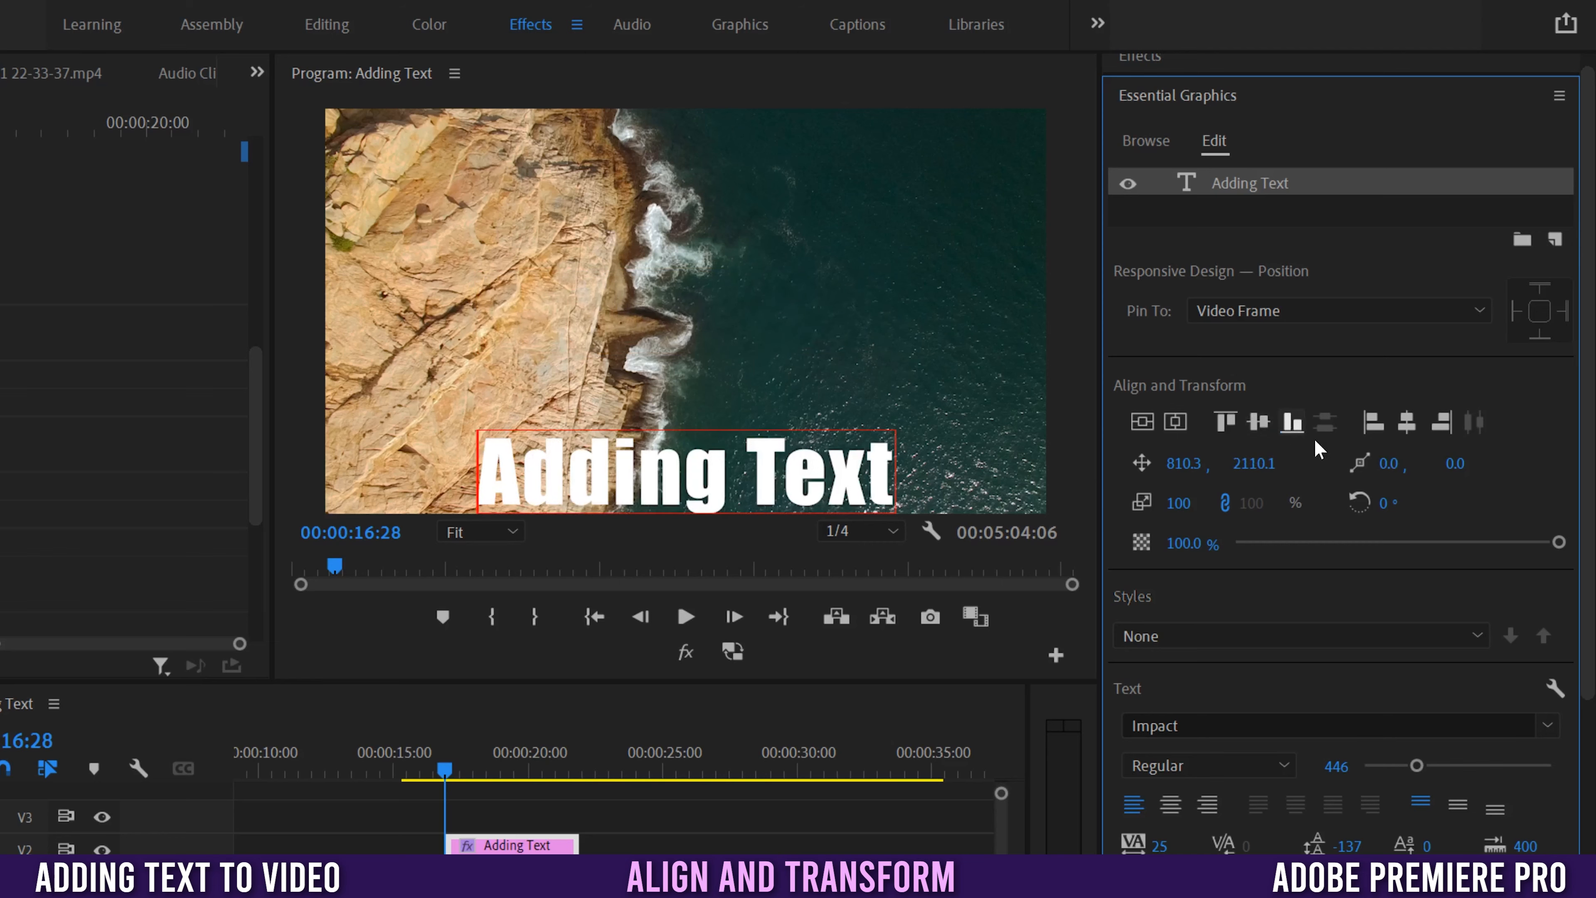
left_click(1374, 421)
left_click(1408, 423)
left_click(1442, 423)
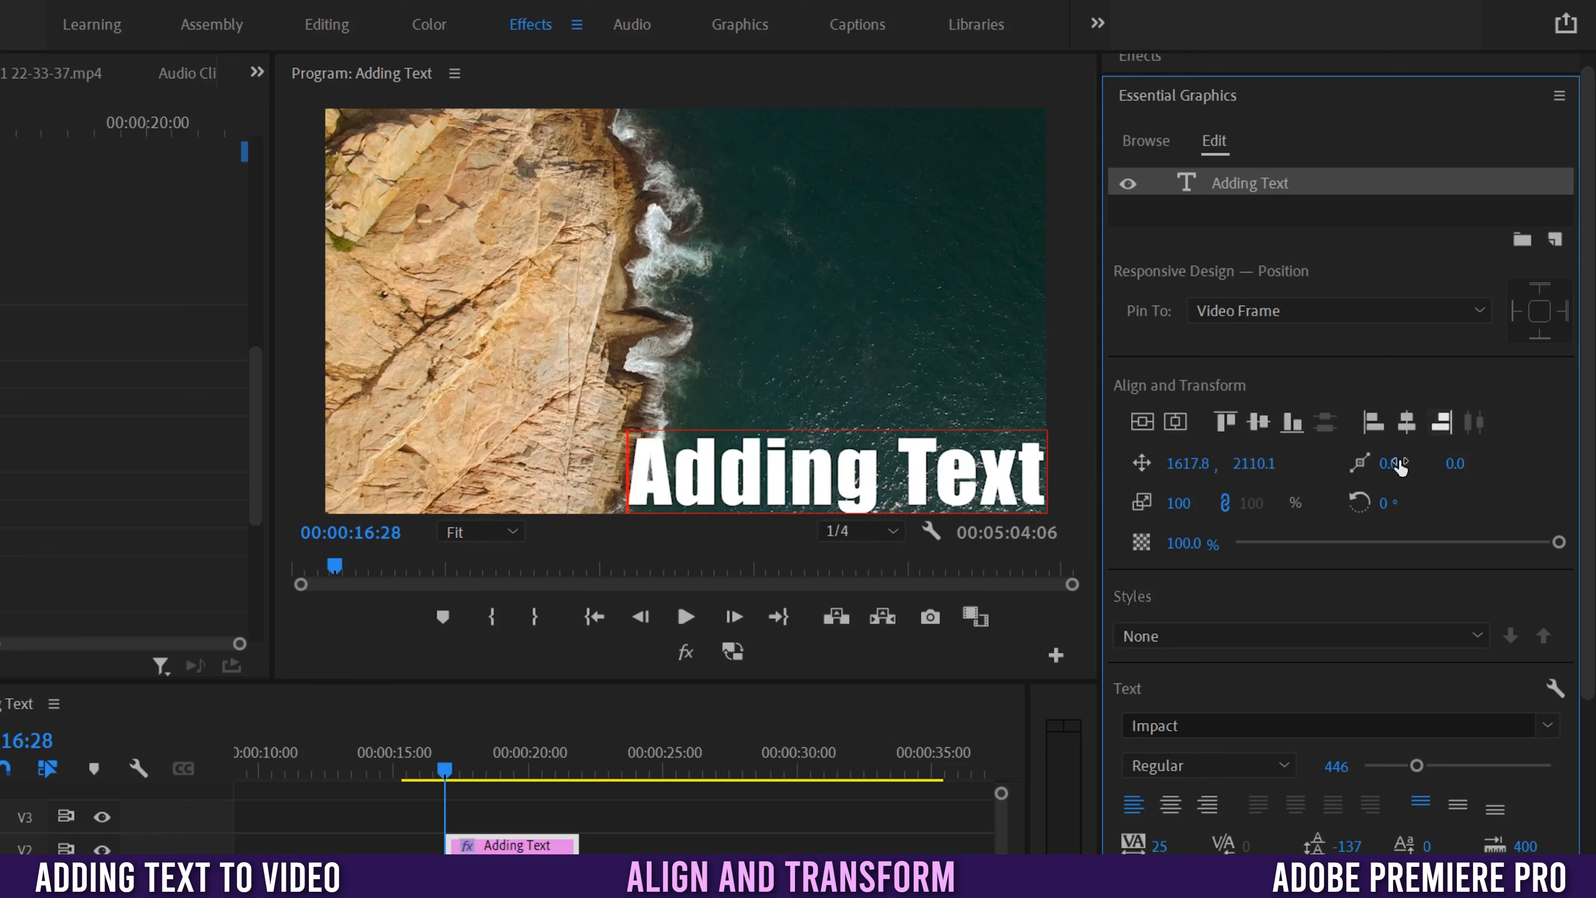
left_click(1142, 421)
left_click(1175, 421)
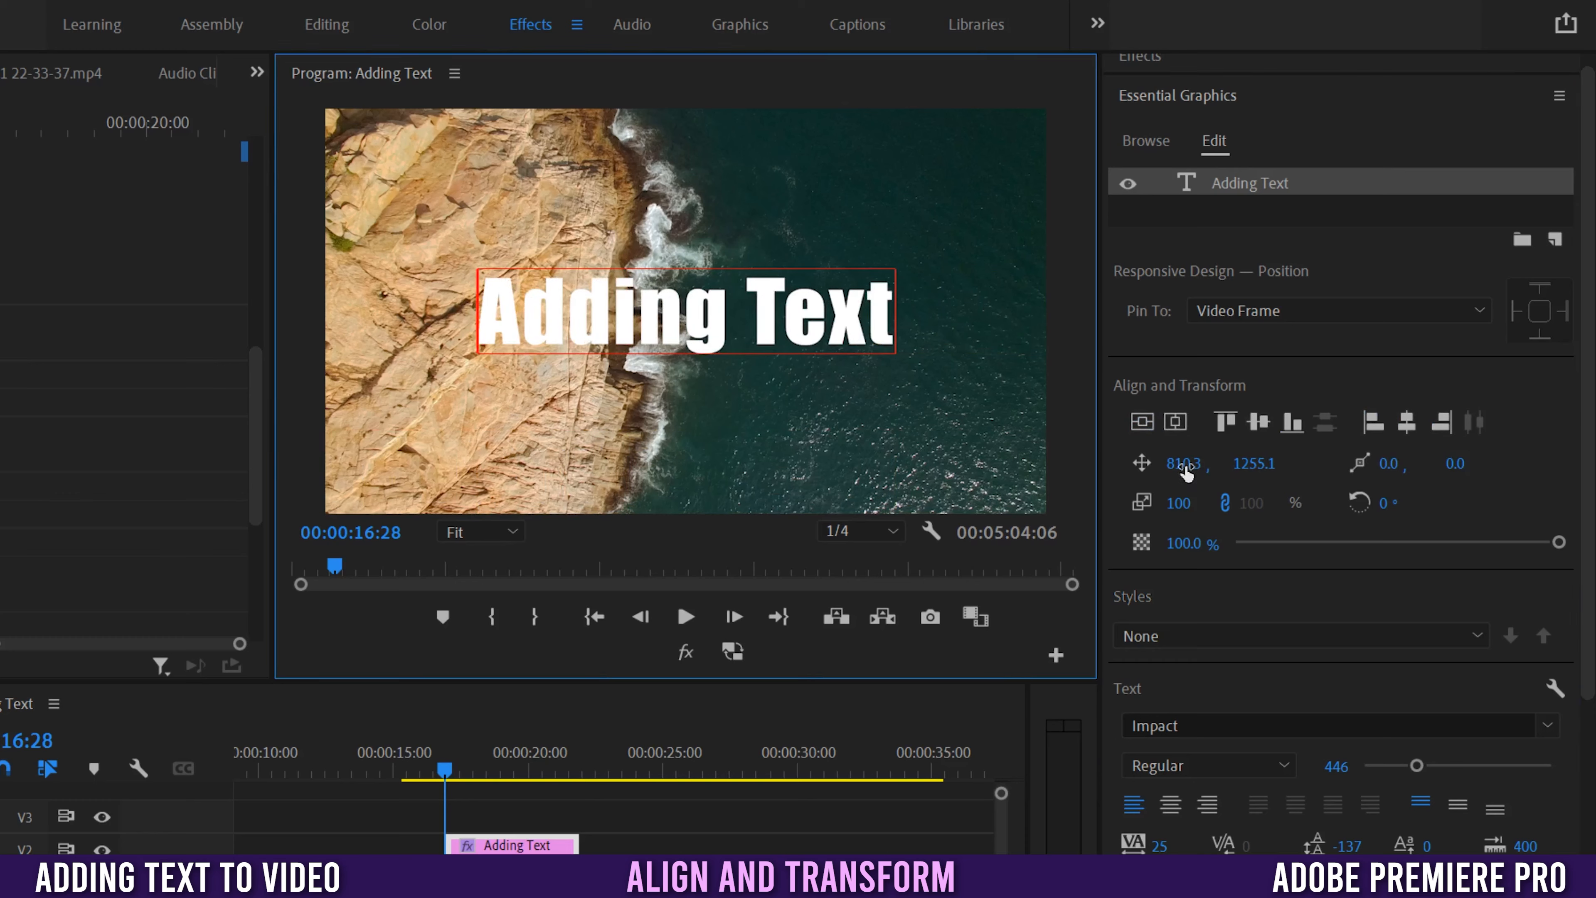
- Move the title off-center through its position value and by hand with the Selection tool, and recenter it in the frame
left_click_drag(1183, 464, 1107, 464)
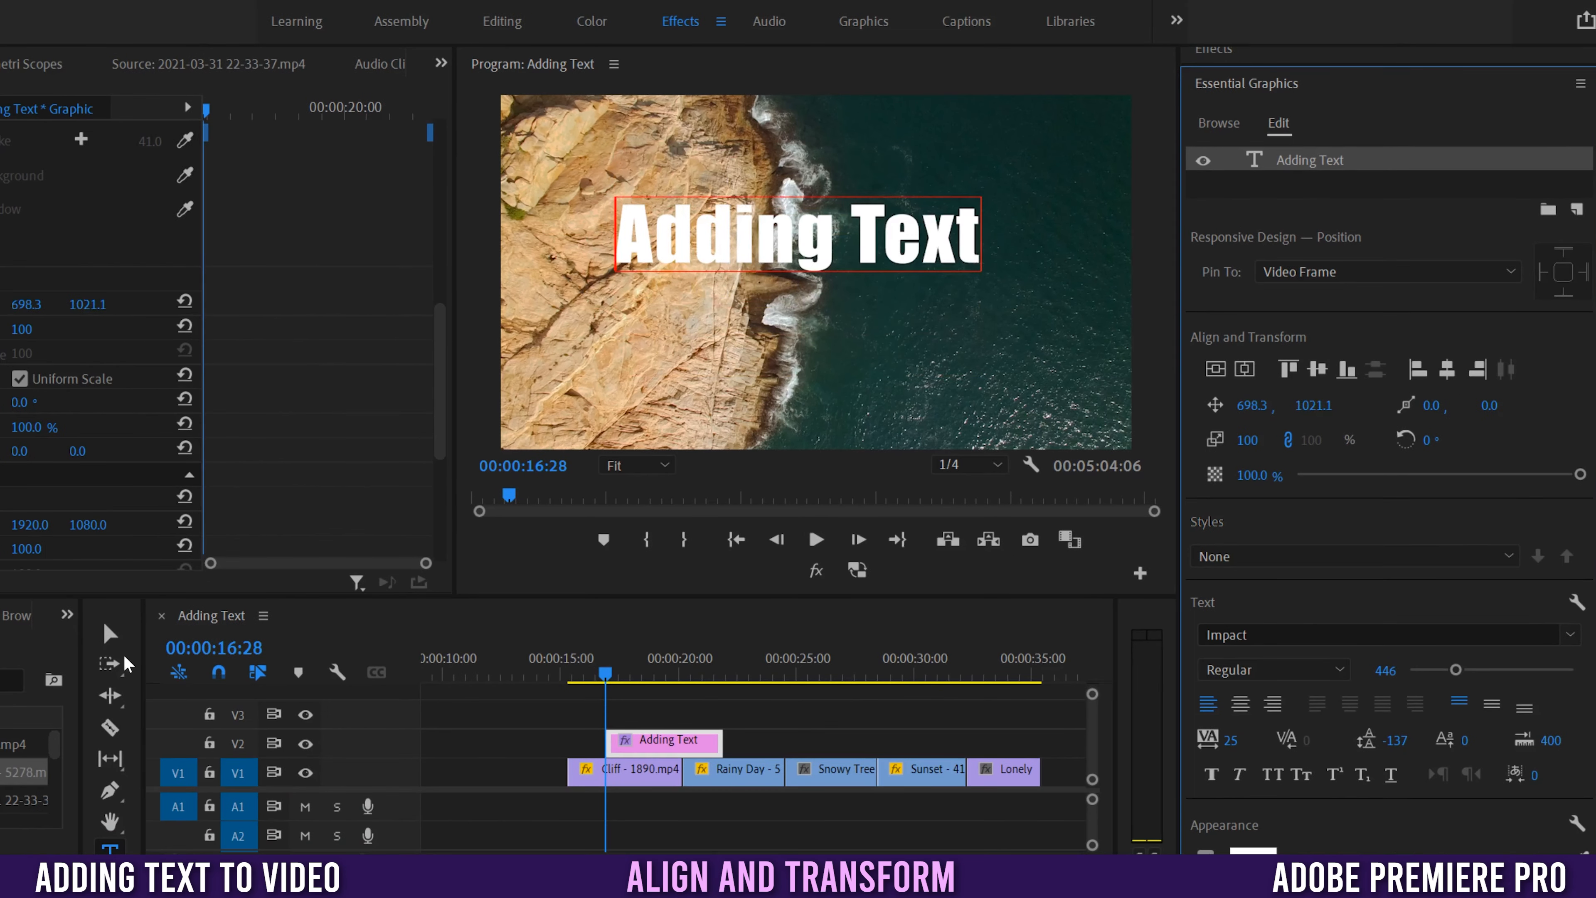
left_click(111, 633)
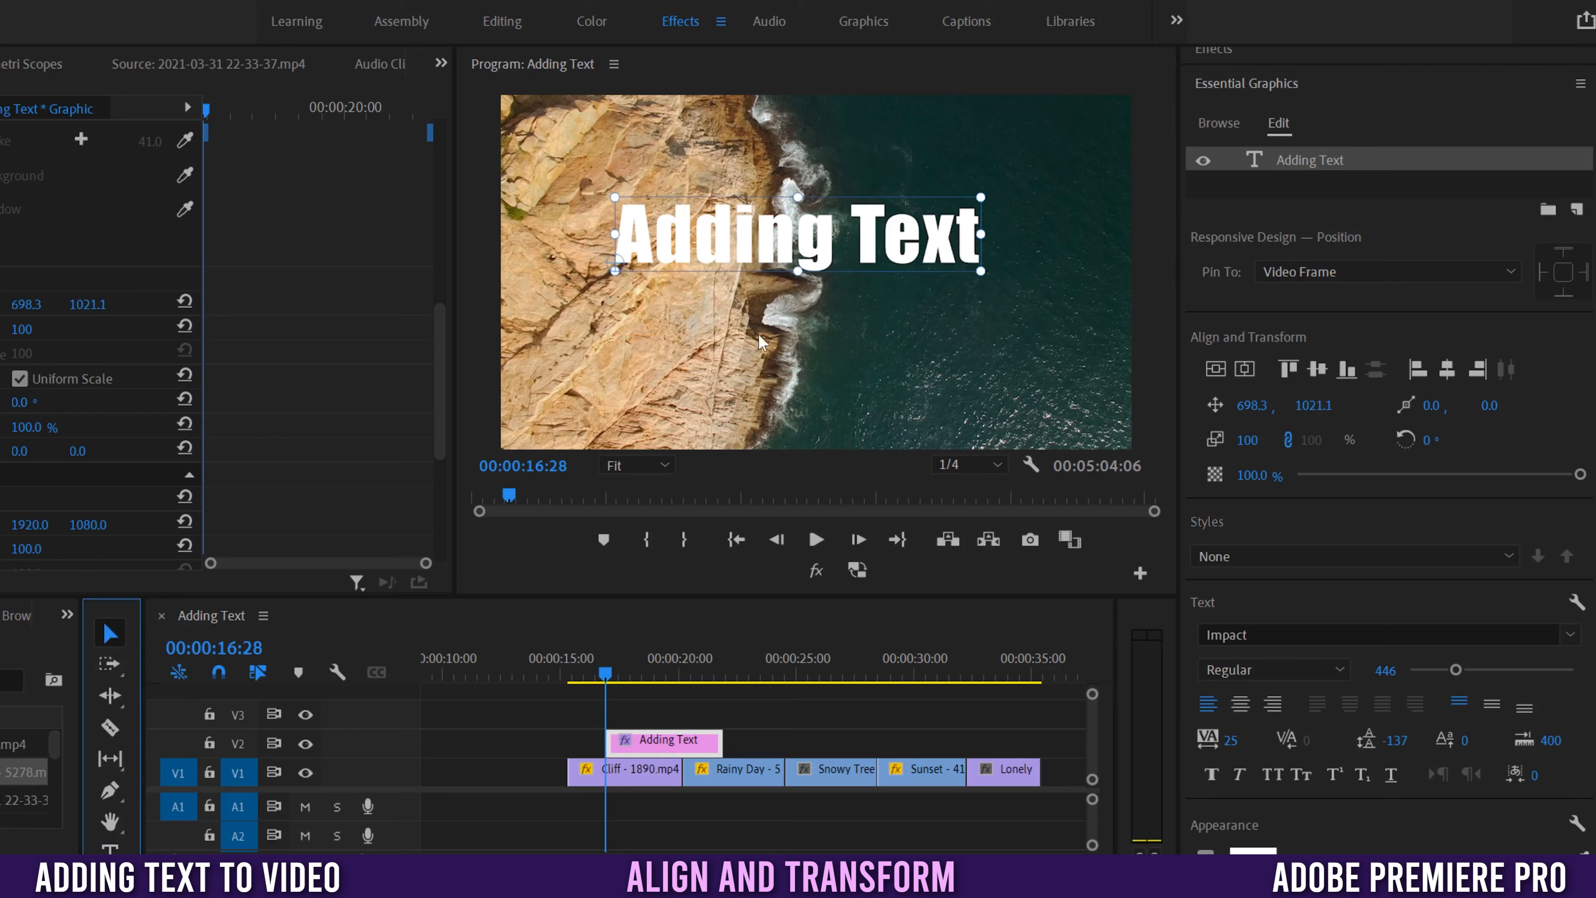
mouse_move(736, 245)
left_mouse_down()
mouse_move(797, 368)
mouse_move(743, 393)
mouse_move(736, 179)
mouse_move(772, 291)
mouse_move(744, 254)
left_mouse_up()
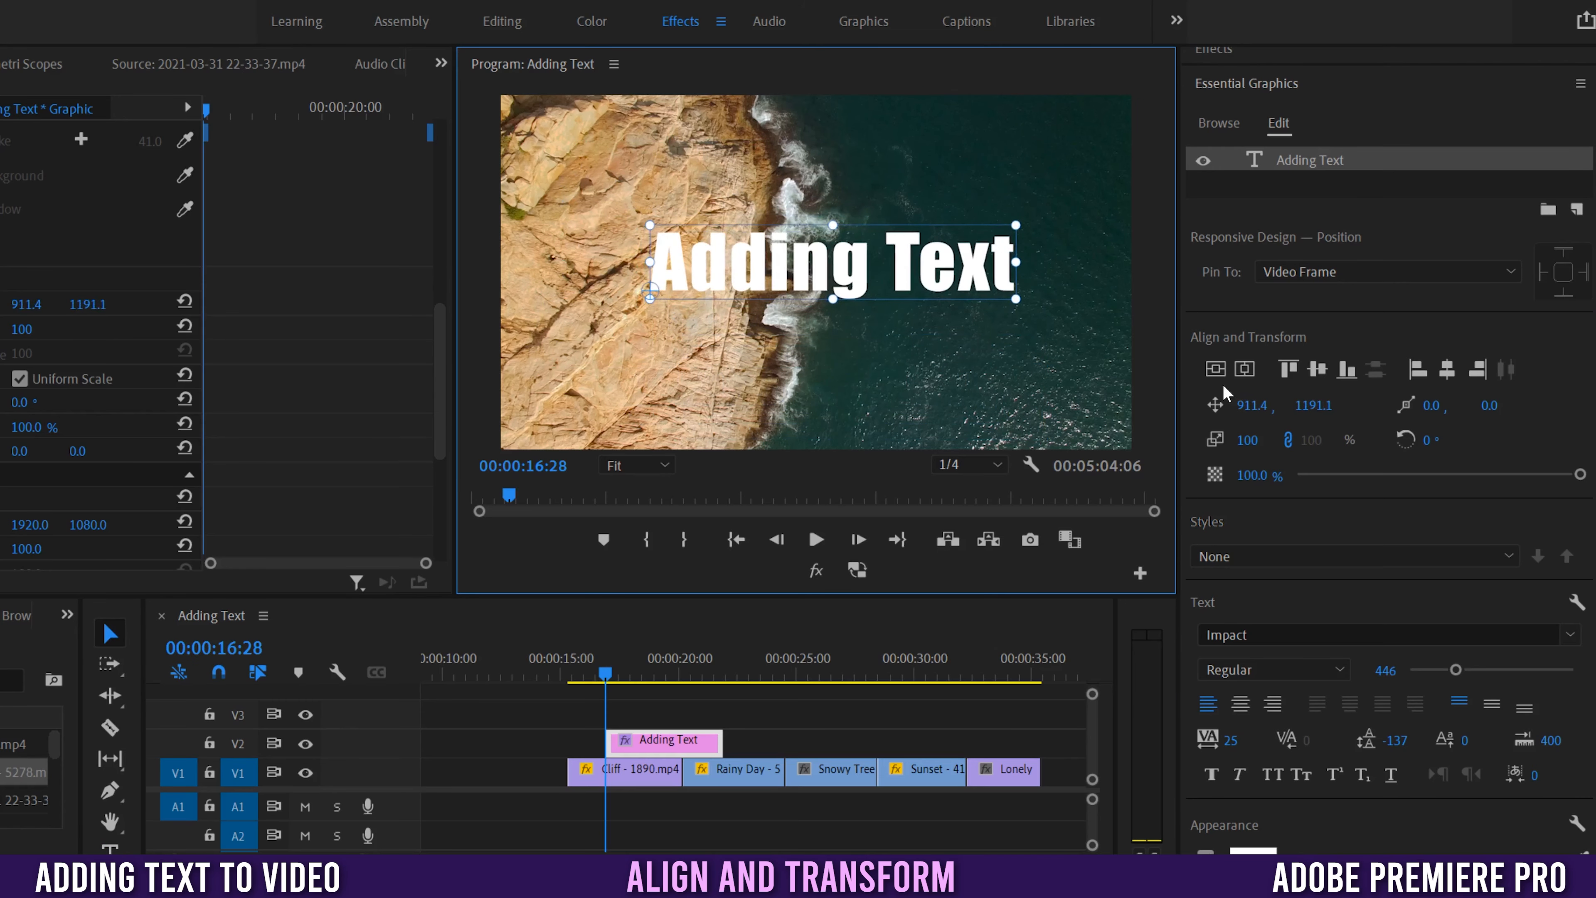
left_click(1216, 369)
left_click(1244, 368)
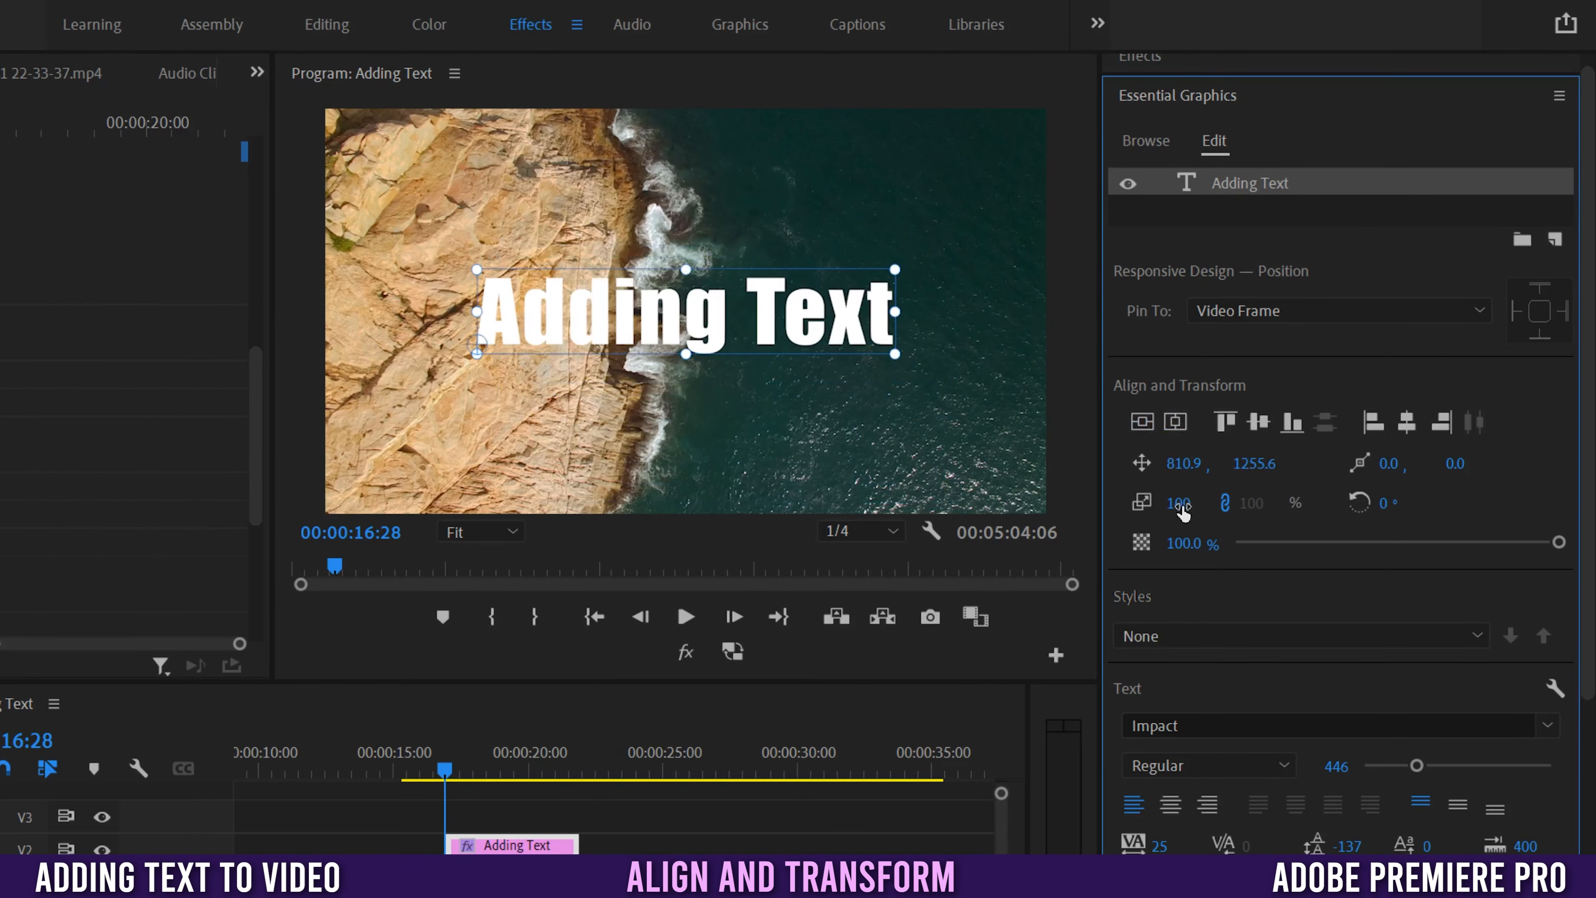
- Scale the "Adding Text" title to 137% and center it vertically and horizontally in the frame
mouse_move(1178, 503)
left_mouse_down()
mouse_move(1195, 503)
mouse_move(1139, 503)
mouse_move(1198, 503)
left_mouse_up()
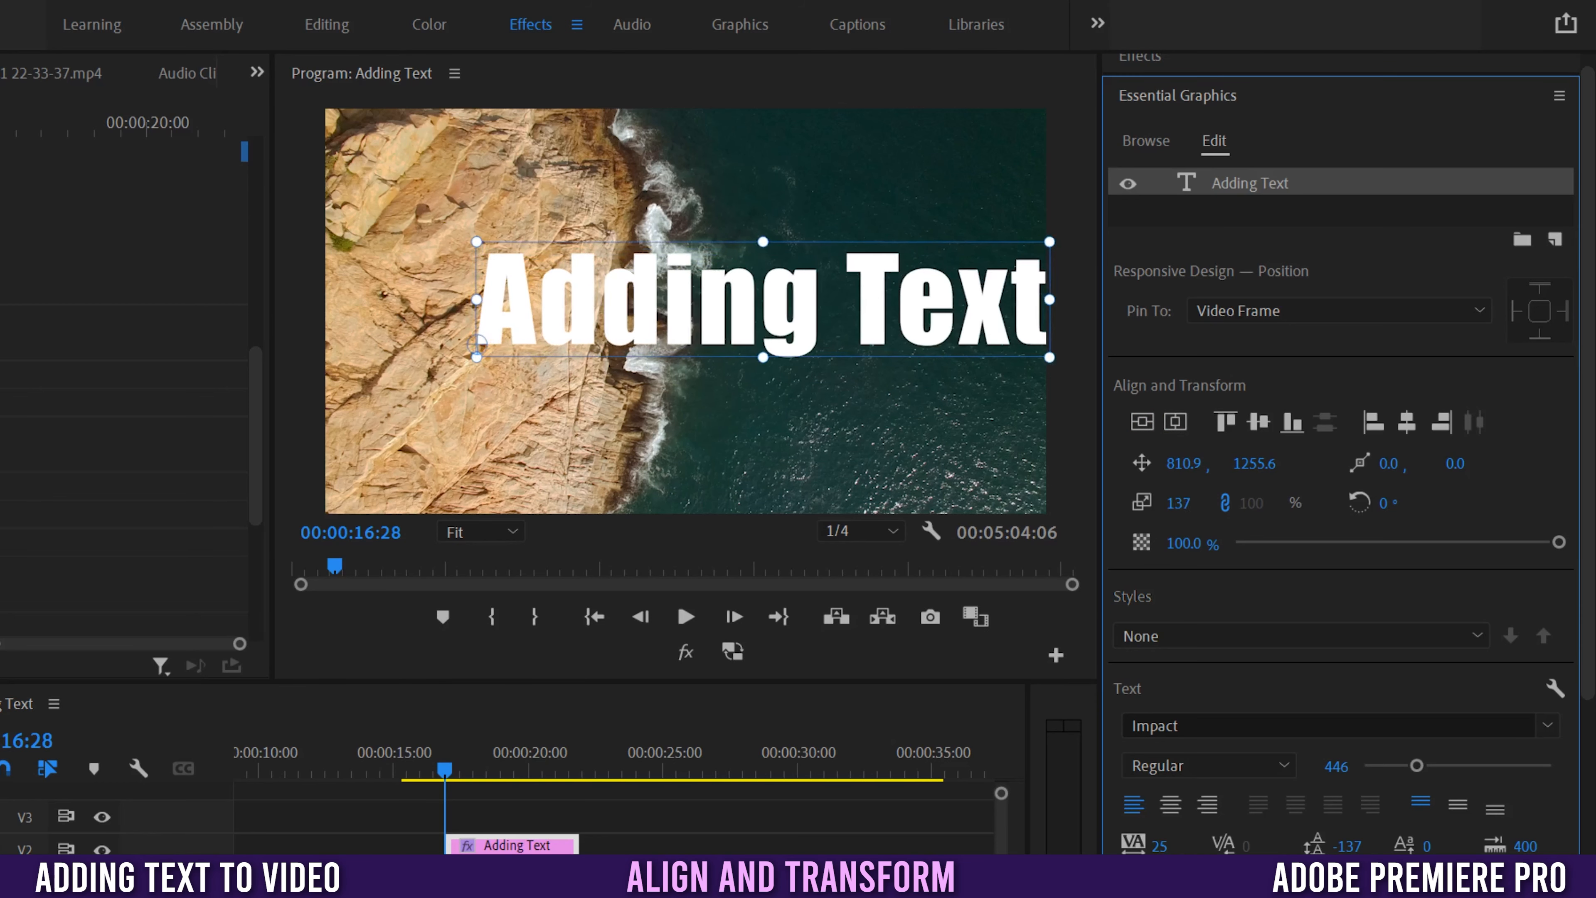
left_click(1143, 428)
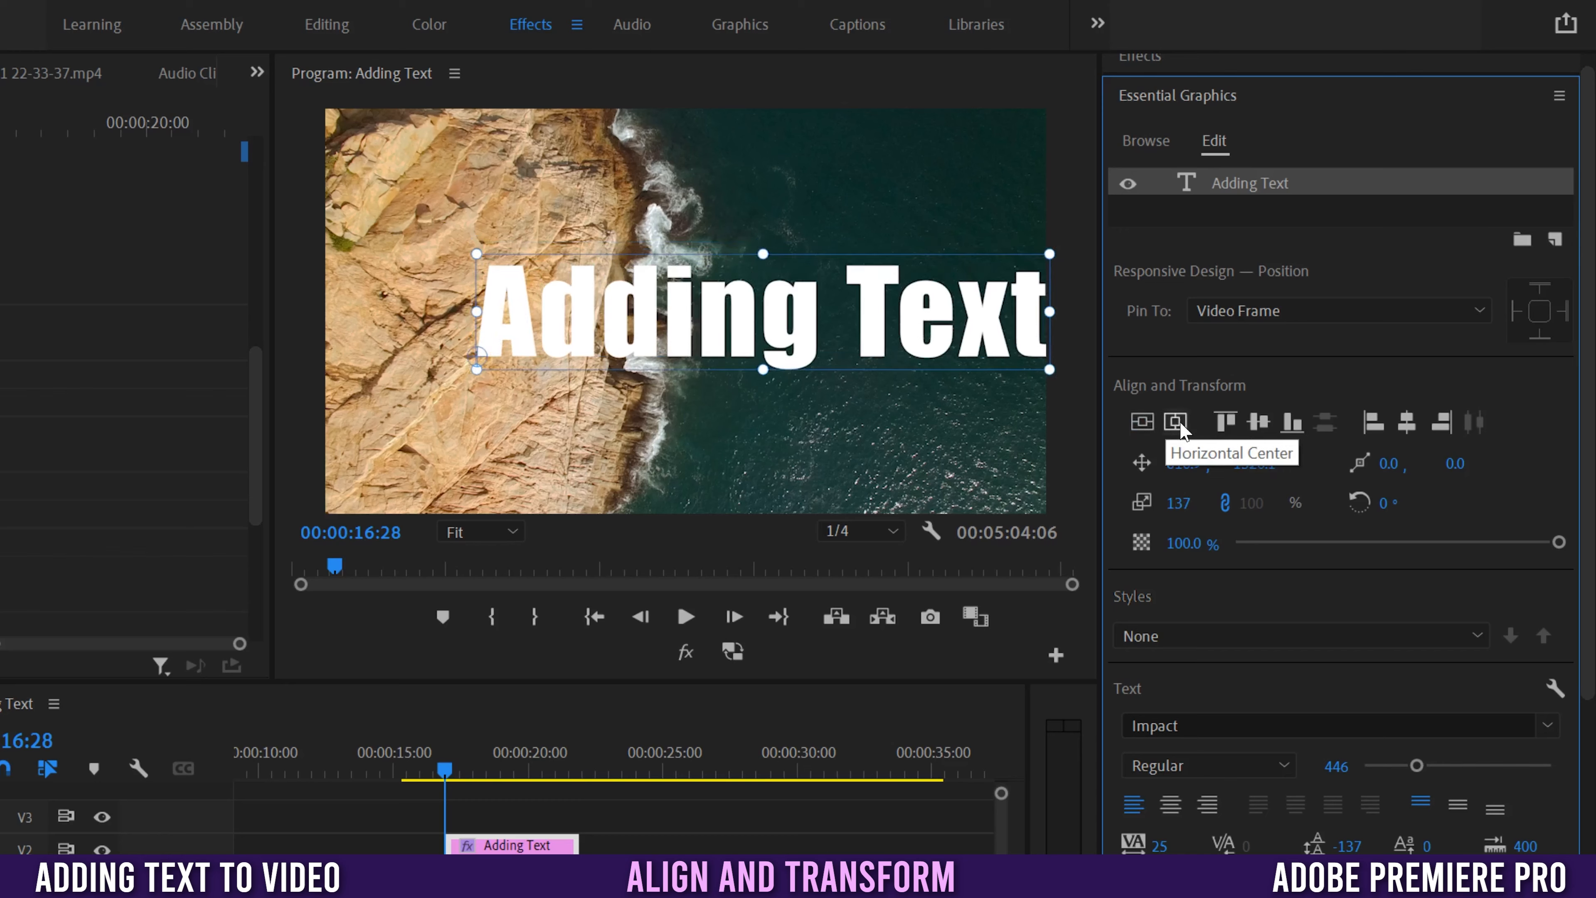
left_click(1176, 425)
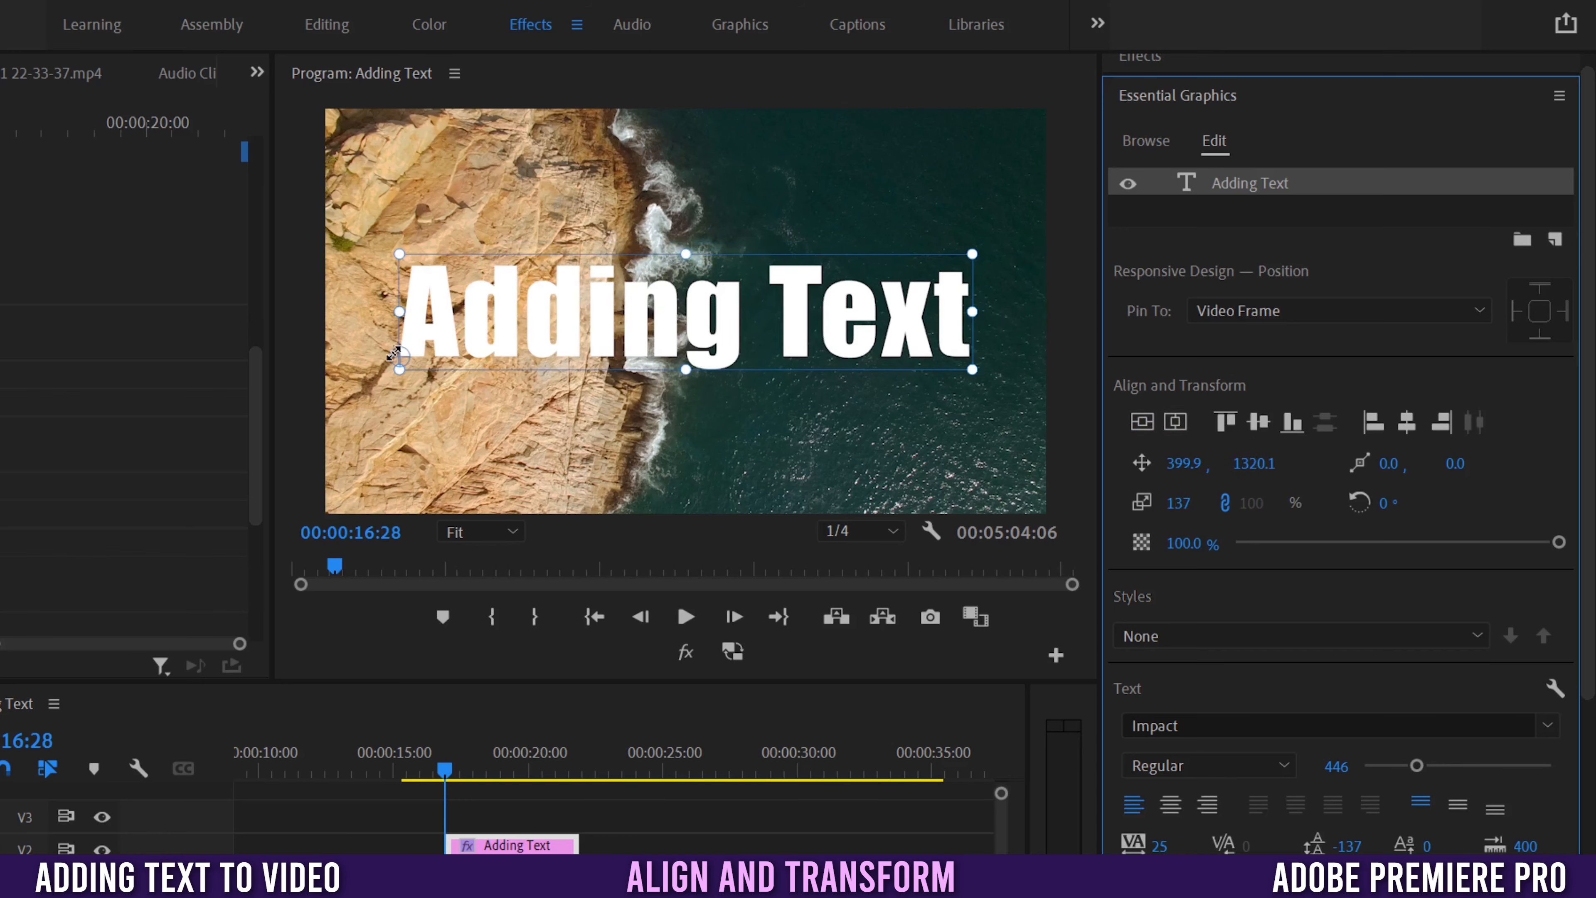
- Move the title's anchor point to the middle of the text, about 1119.4, -191.2, and center the title in the frame
left_click_drag(401, 360, 610, 318)
left_click(1142, 419)
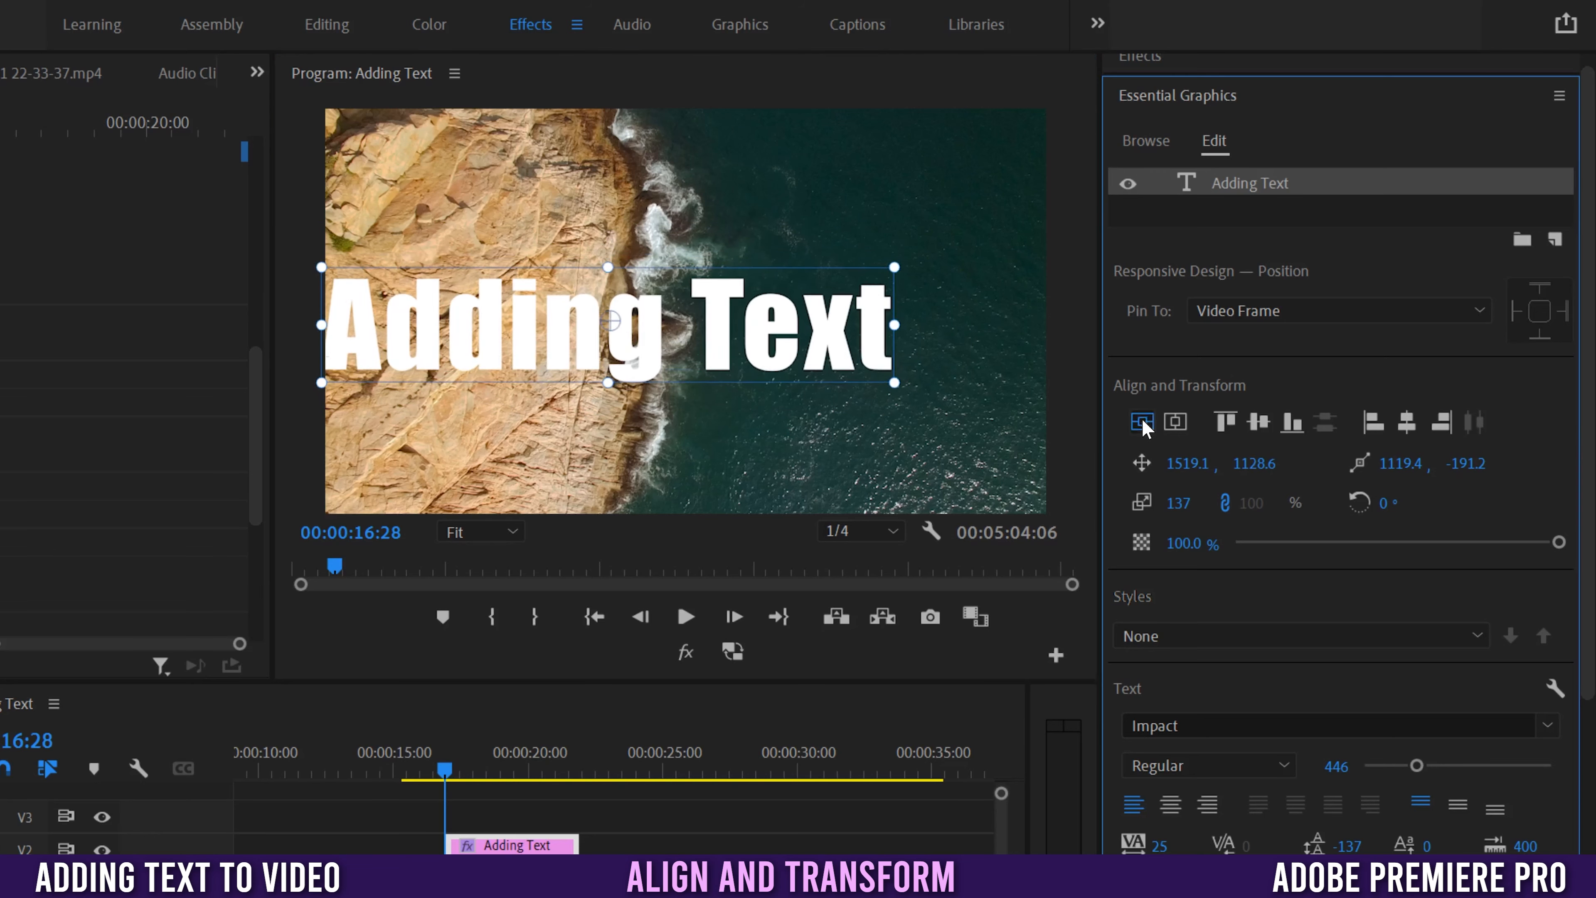
left_click(1175, 423)
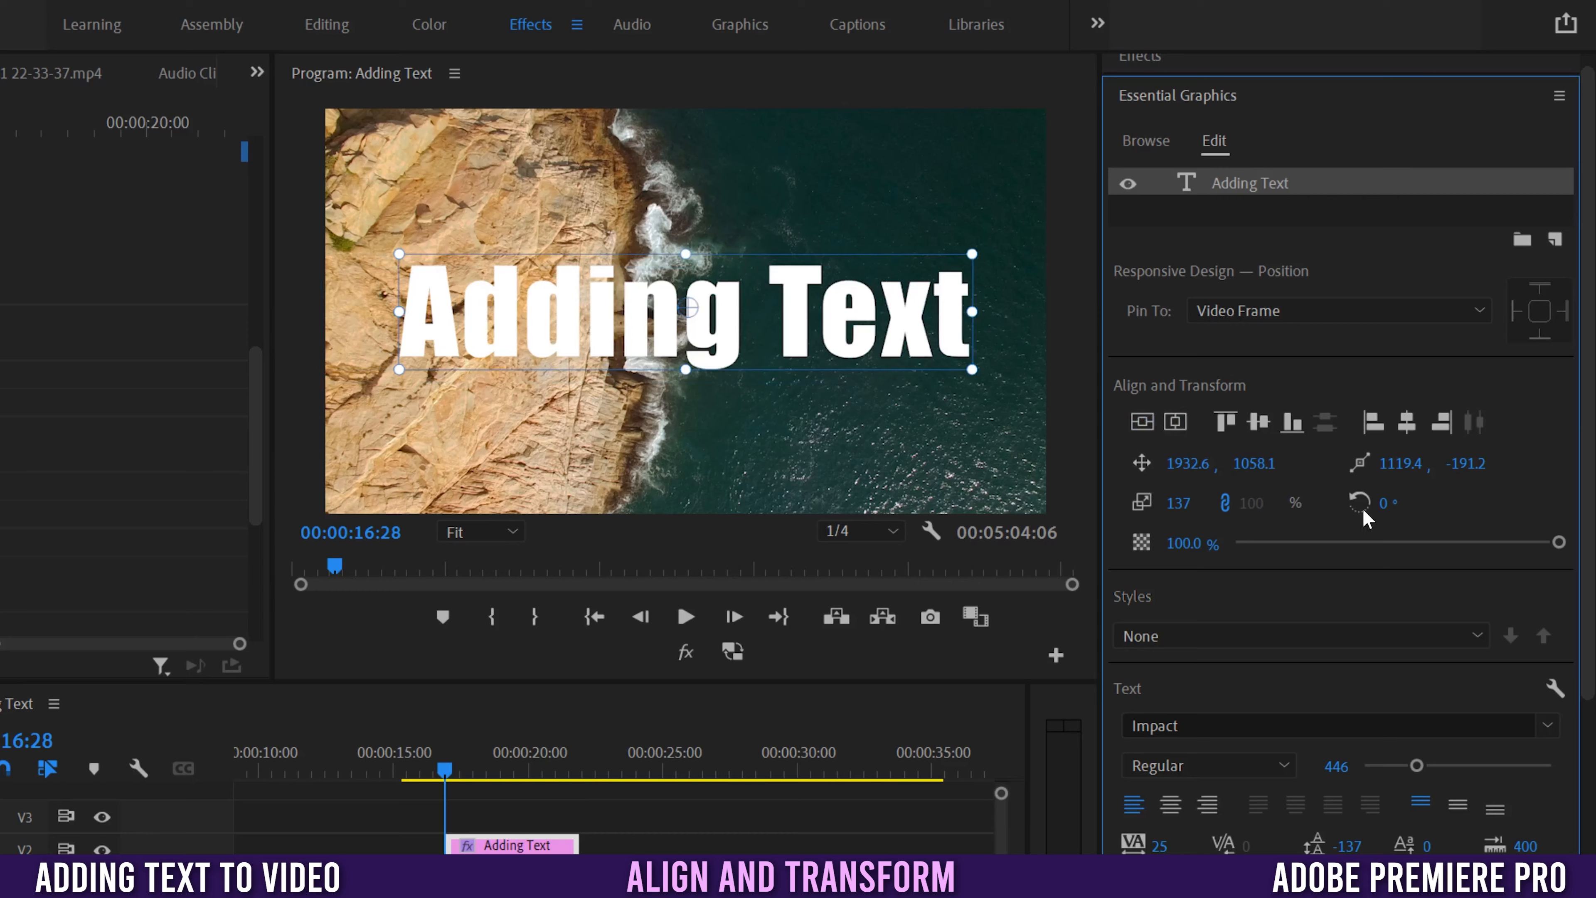
- Try rotating the title around its new anchor point and undo the rotation
mouse_move(1386, 503)
left_mouse_down()
mouse_move(1358, 503)
mouse_move(1390, 503)
left_mouse_up()
key("ctrl+z")
key("ctrl+z")
key("ctrl+z")
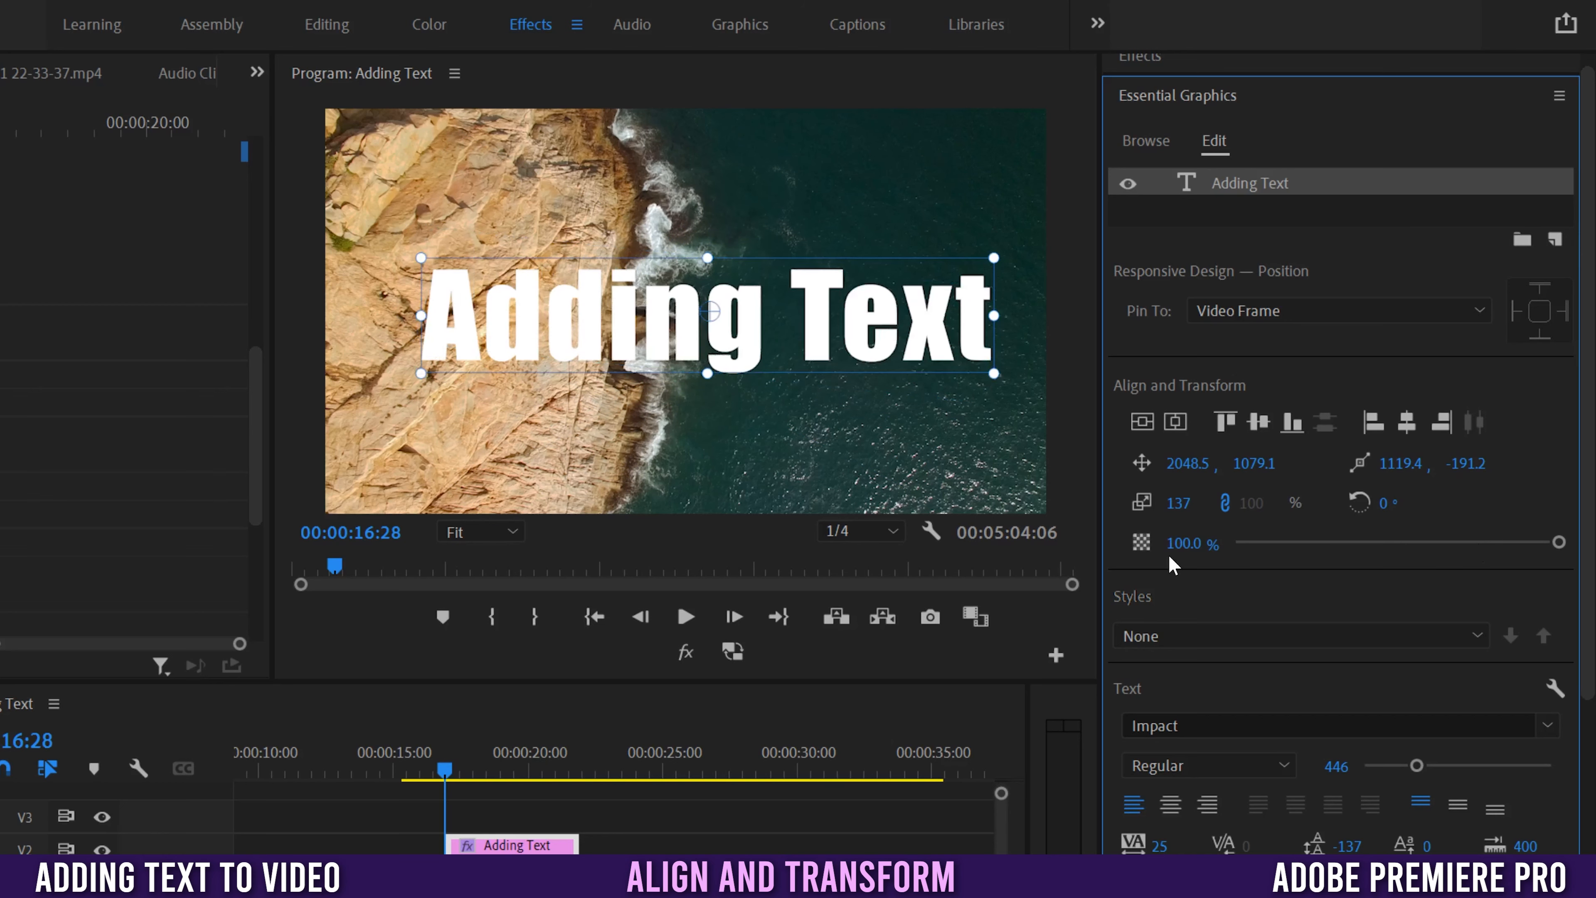
- Lower the opacity of the "Adding Text" title
left_click_drag(1559, 542, 1399, 549)
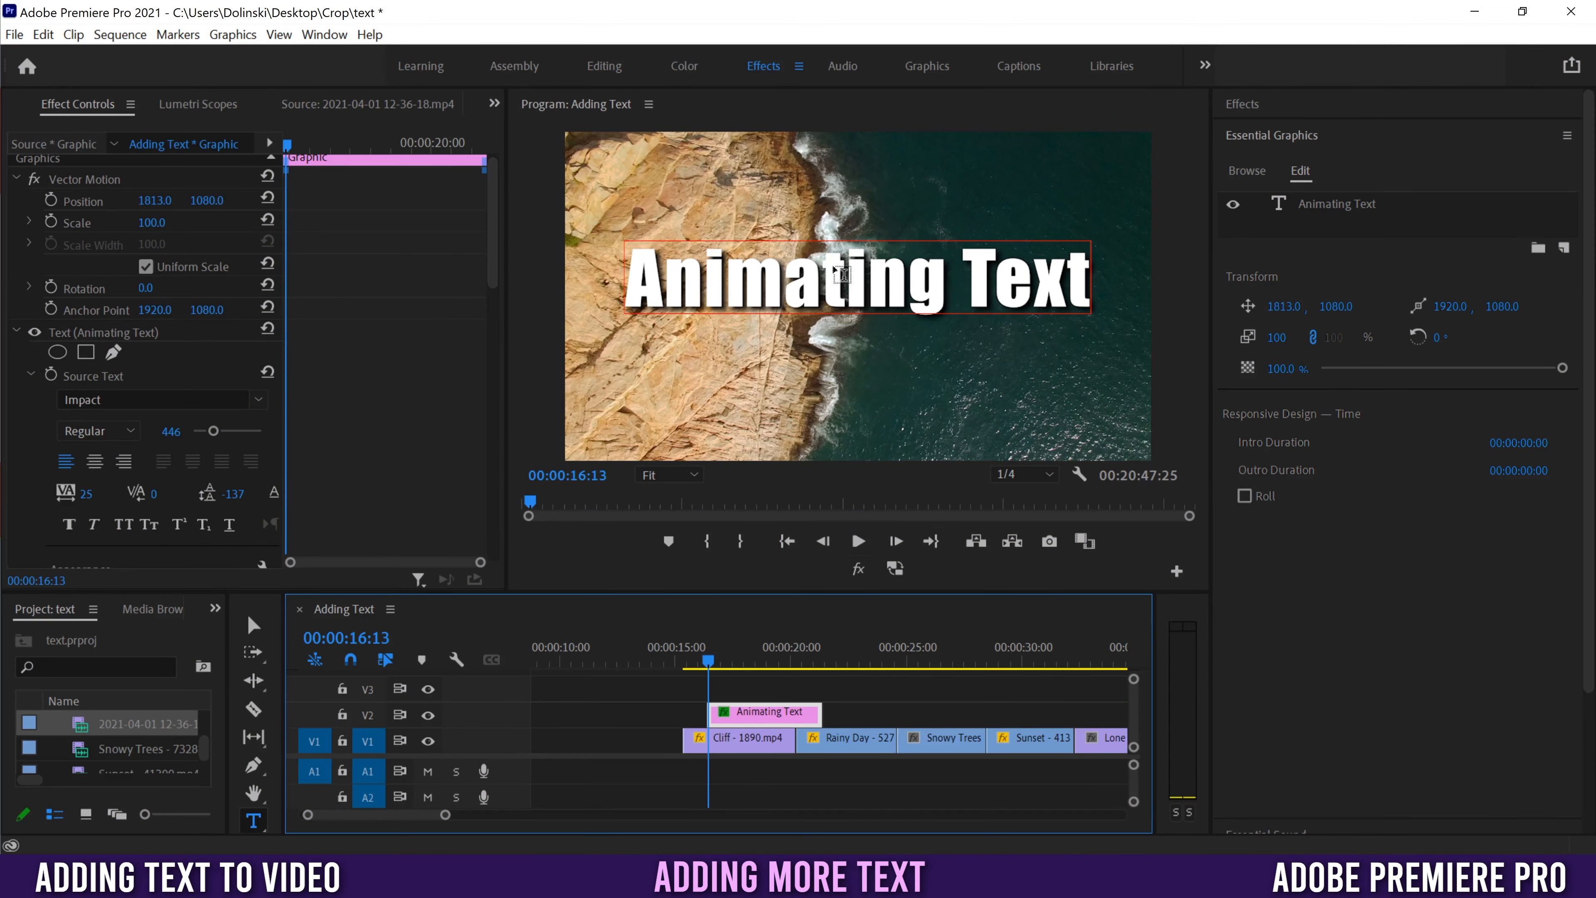
- Position the playhead at 00:00:16:15 over the Animating Text clip
left_click(713, 660)
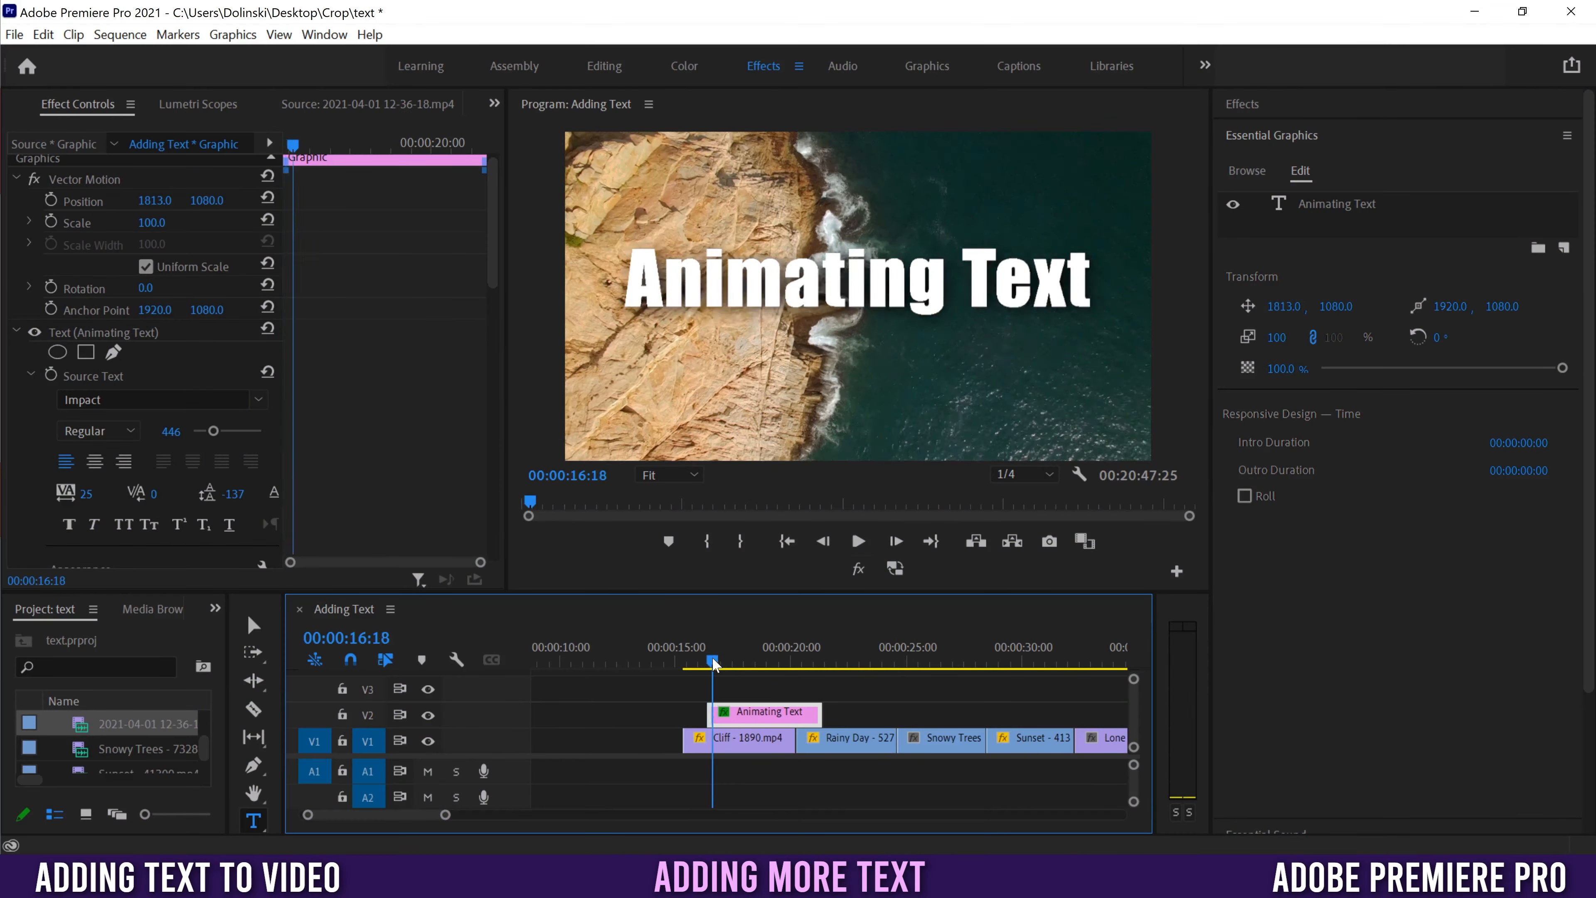
key("Left")
key("Left")
key("Left")
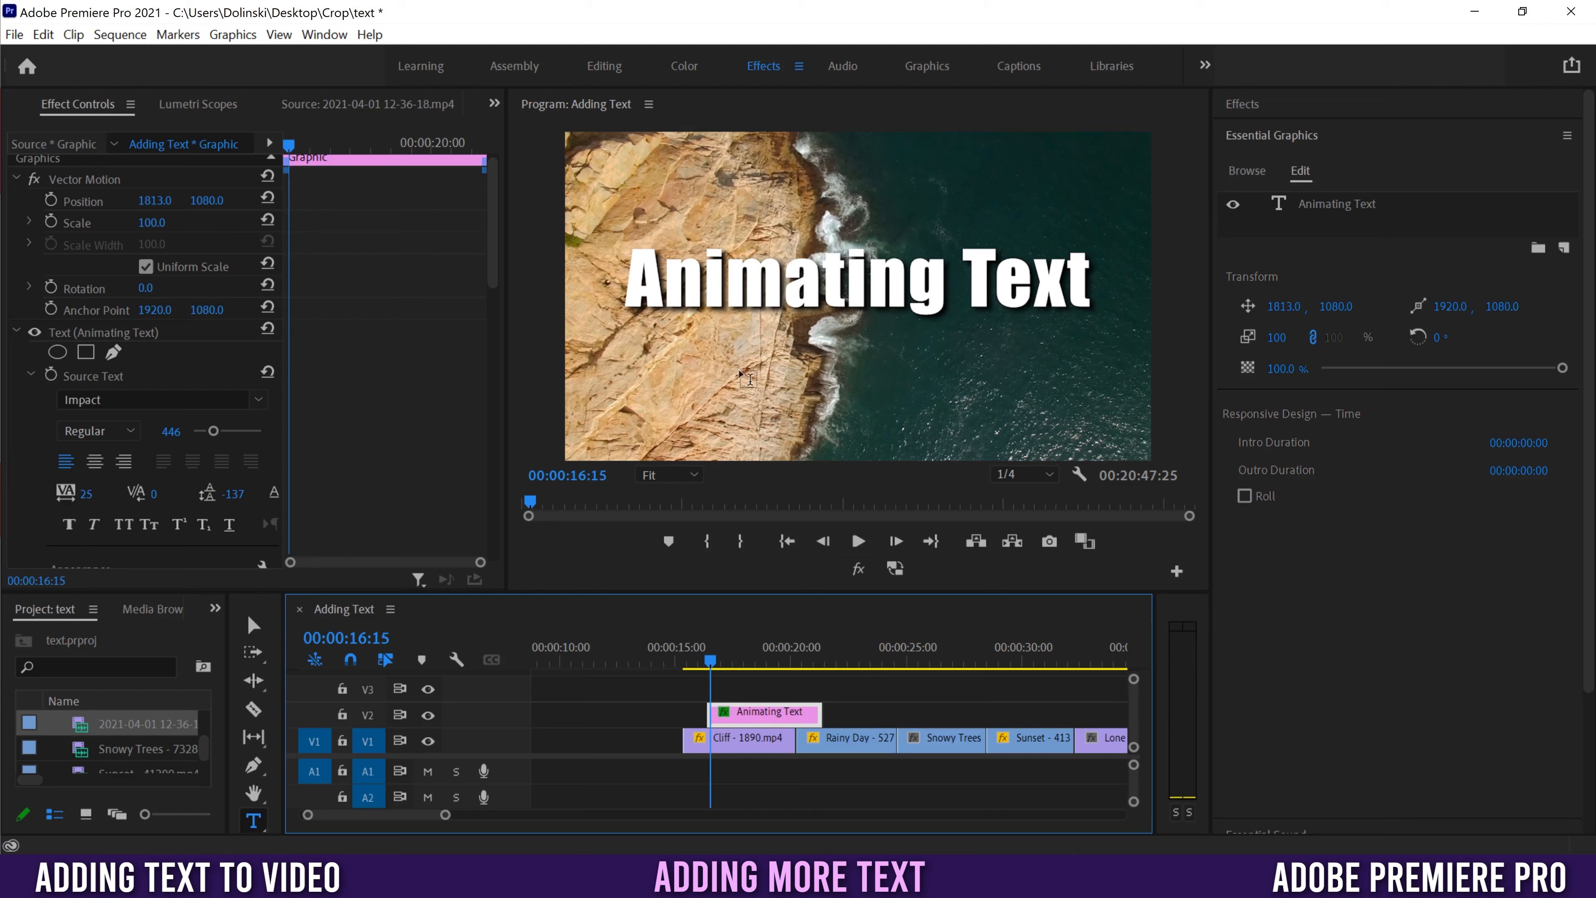
- Try starting a second text layer directly in the frame below the "Animating Text" title, and delete the empty layer
left_click(696, 369)
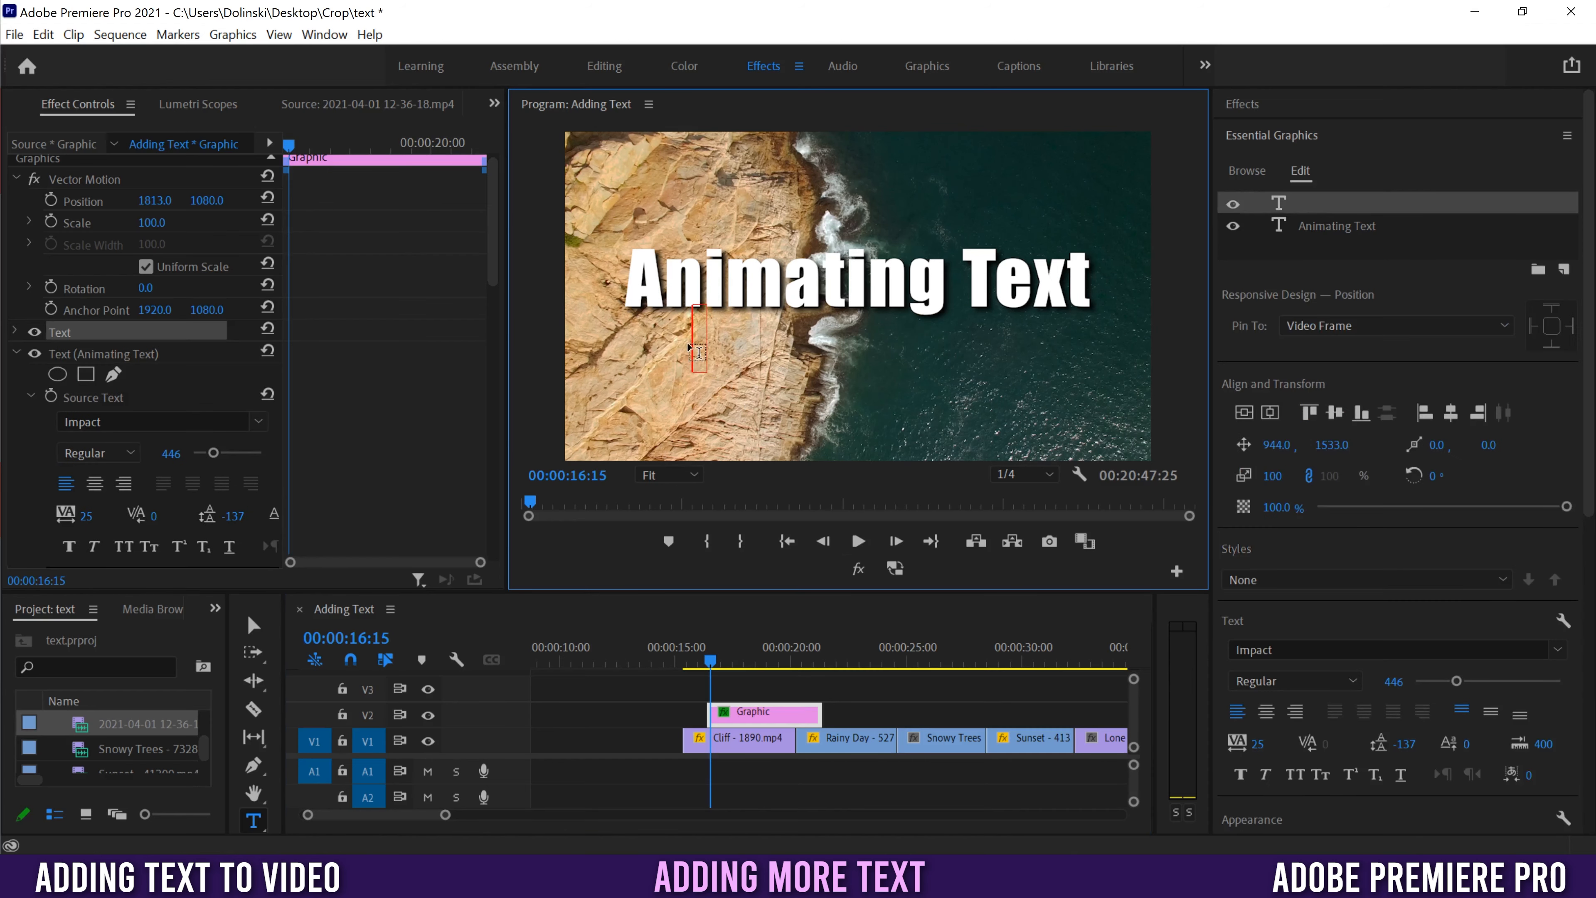
left_click(82, 331)
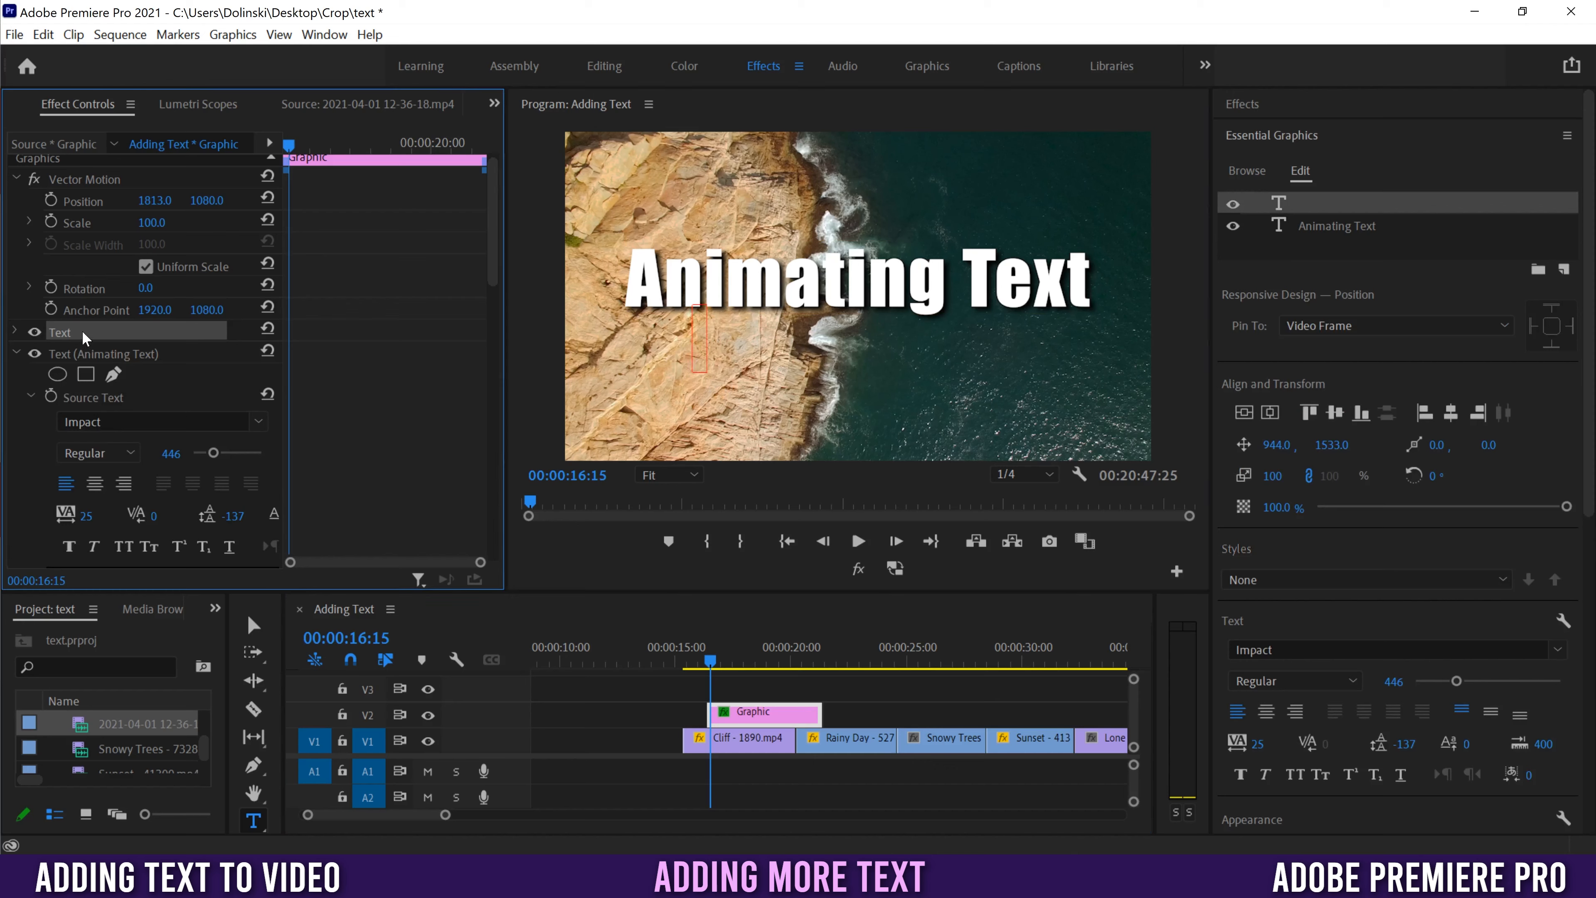
key("Delete")
- Add a new text layer to the Animating Text graphic and place it below the title at position 634.0, 1578.0
left_click(764, 719)
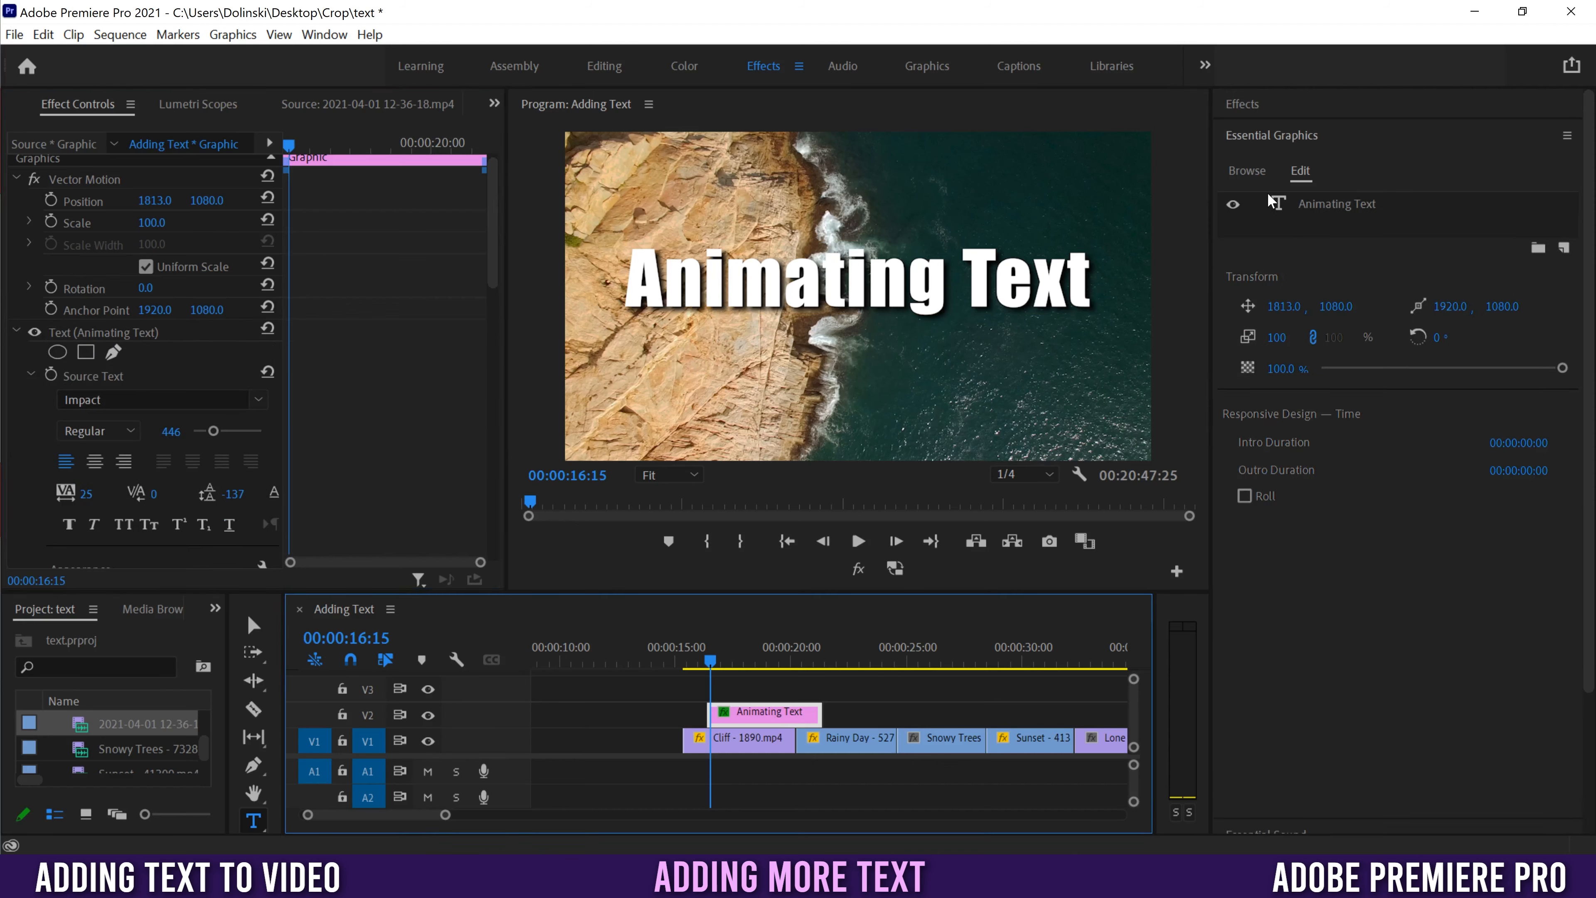
left_click(1565, 250)
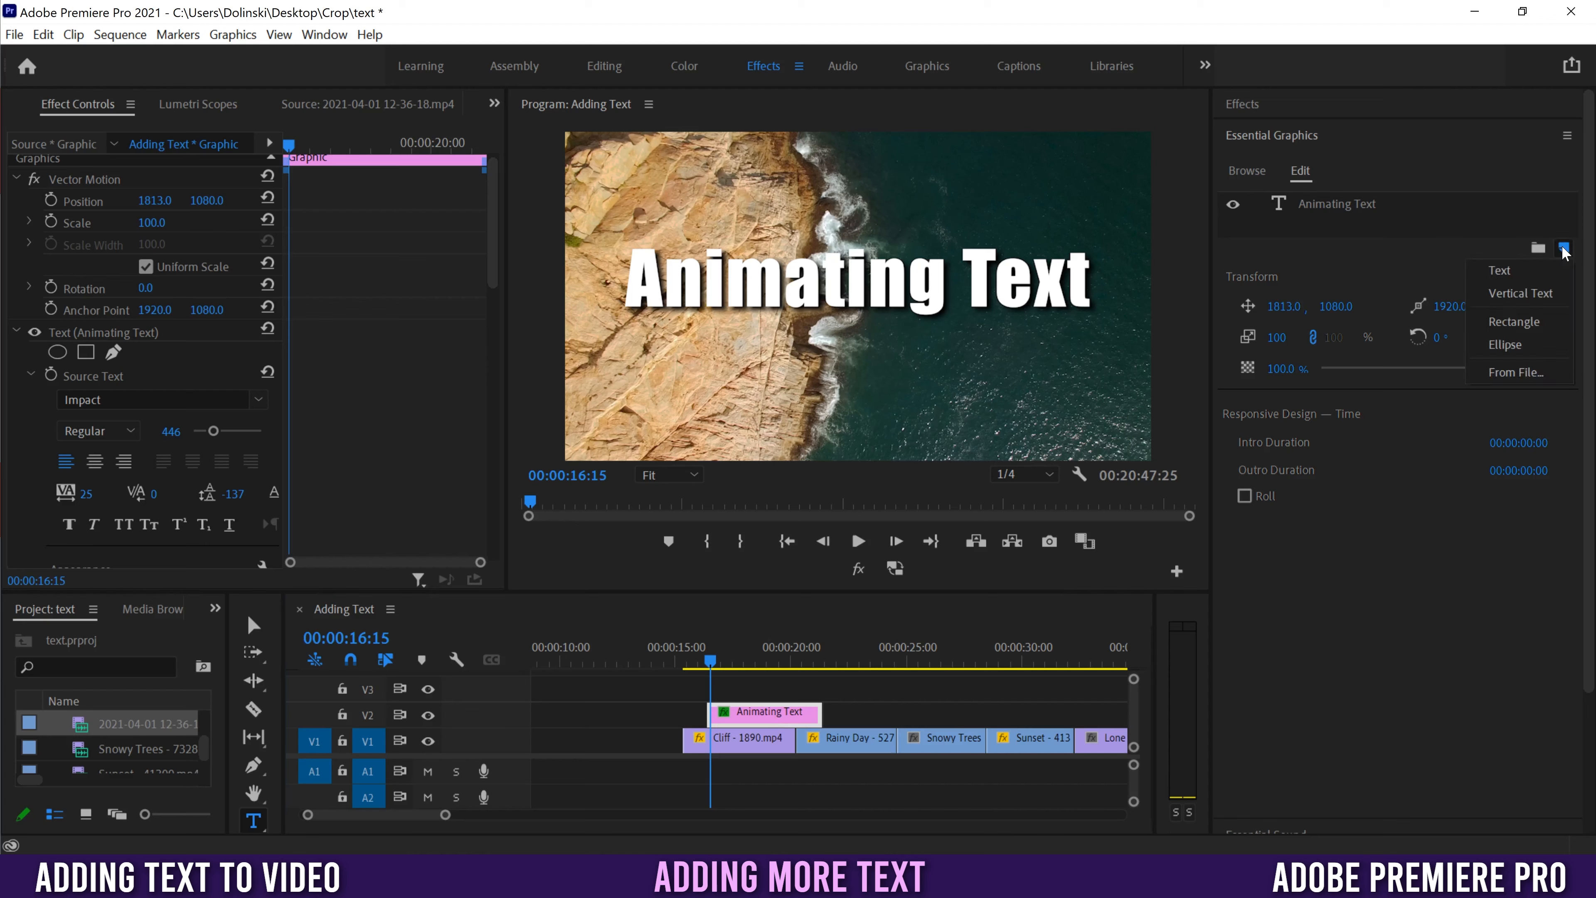
left_click(1503, 271)
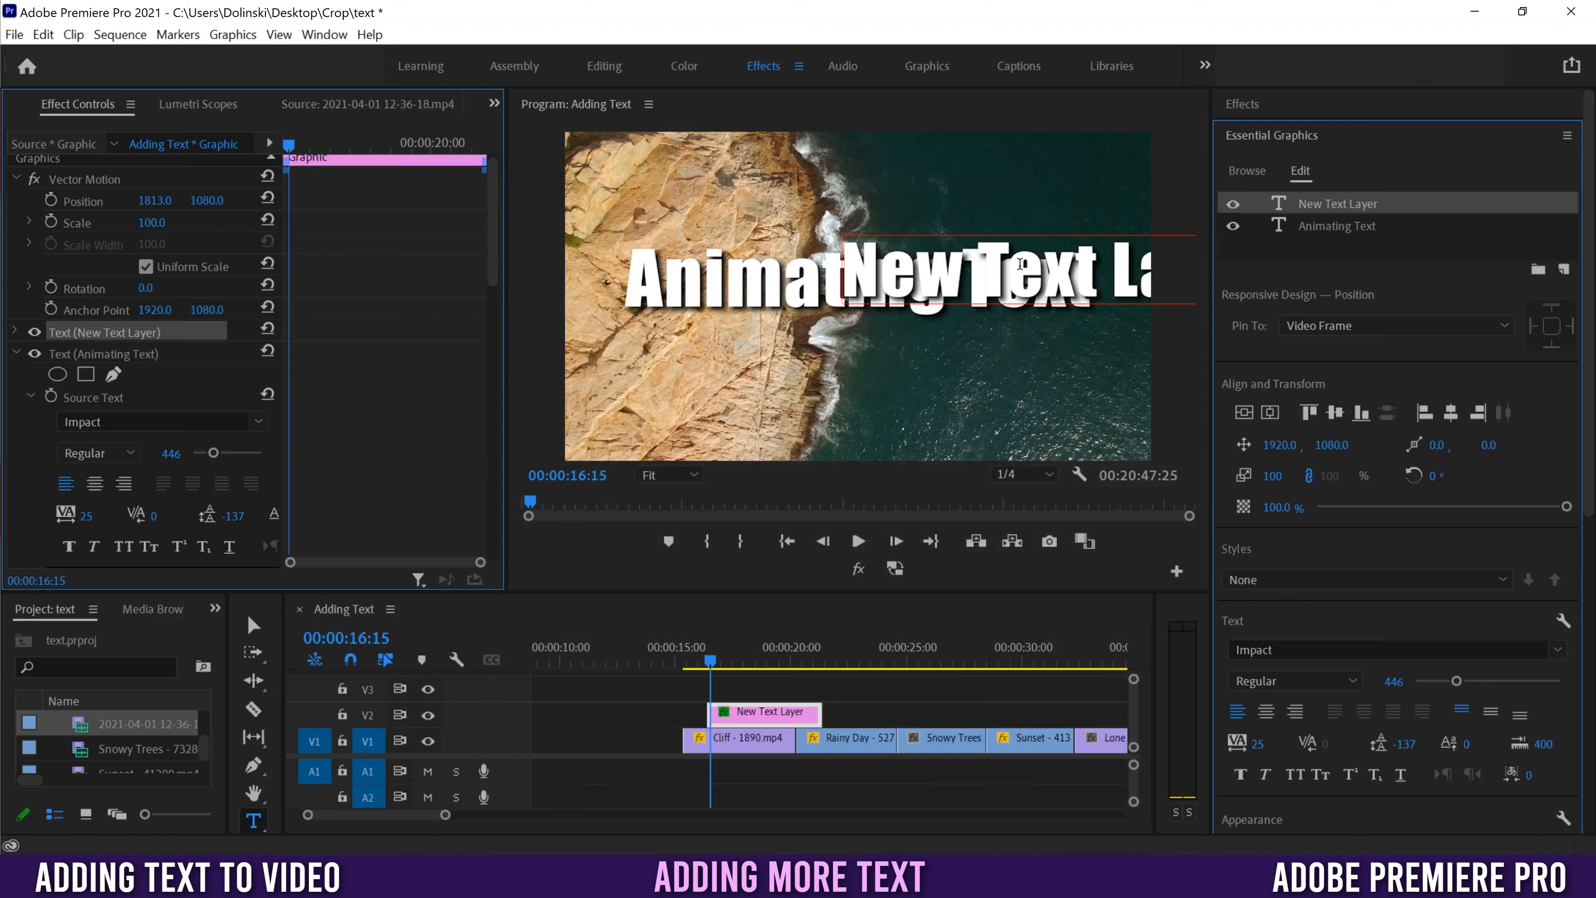
left_click_drag(1281, 447, 1131, 447)
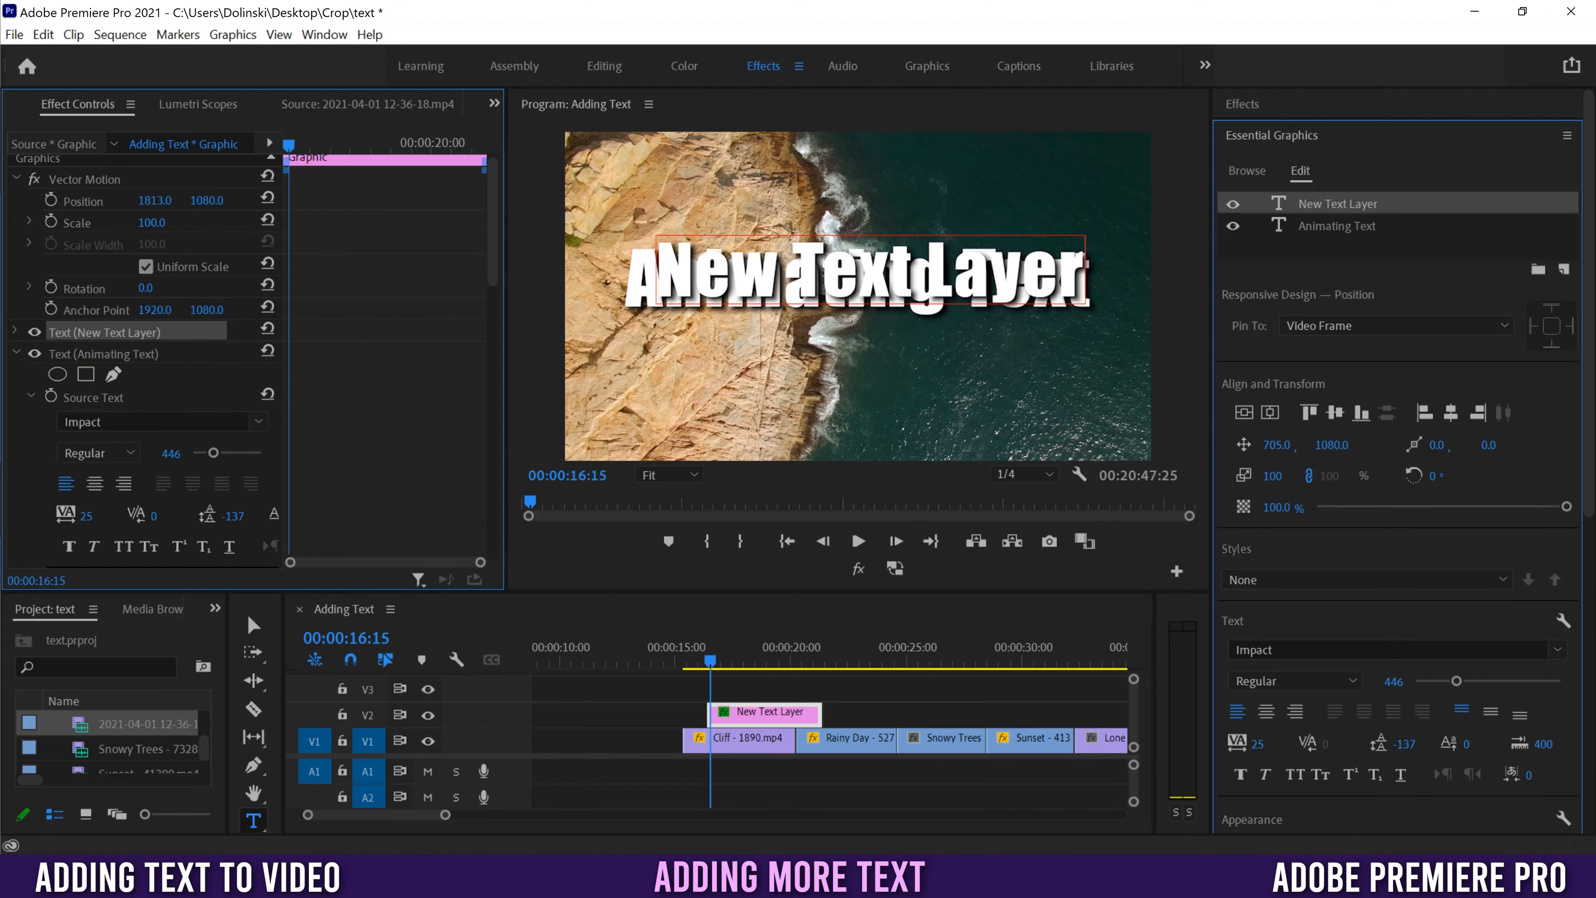
left_click_drag(1334, 449, 1275, 448)
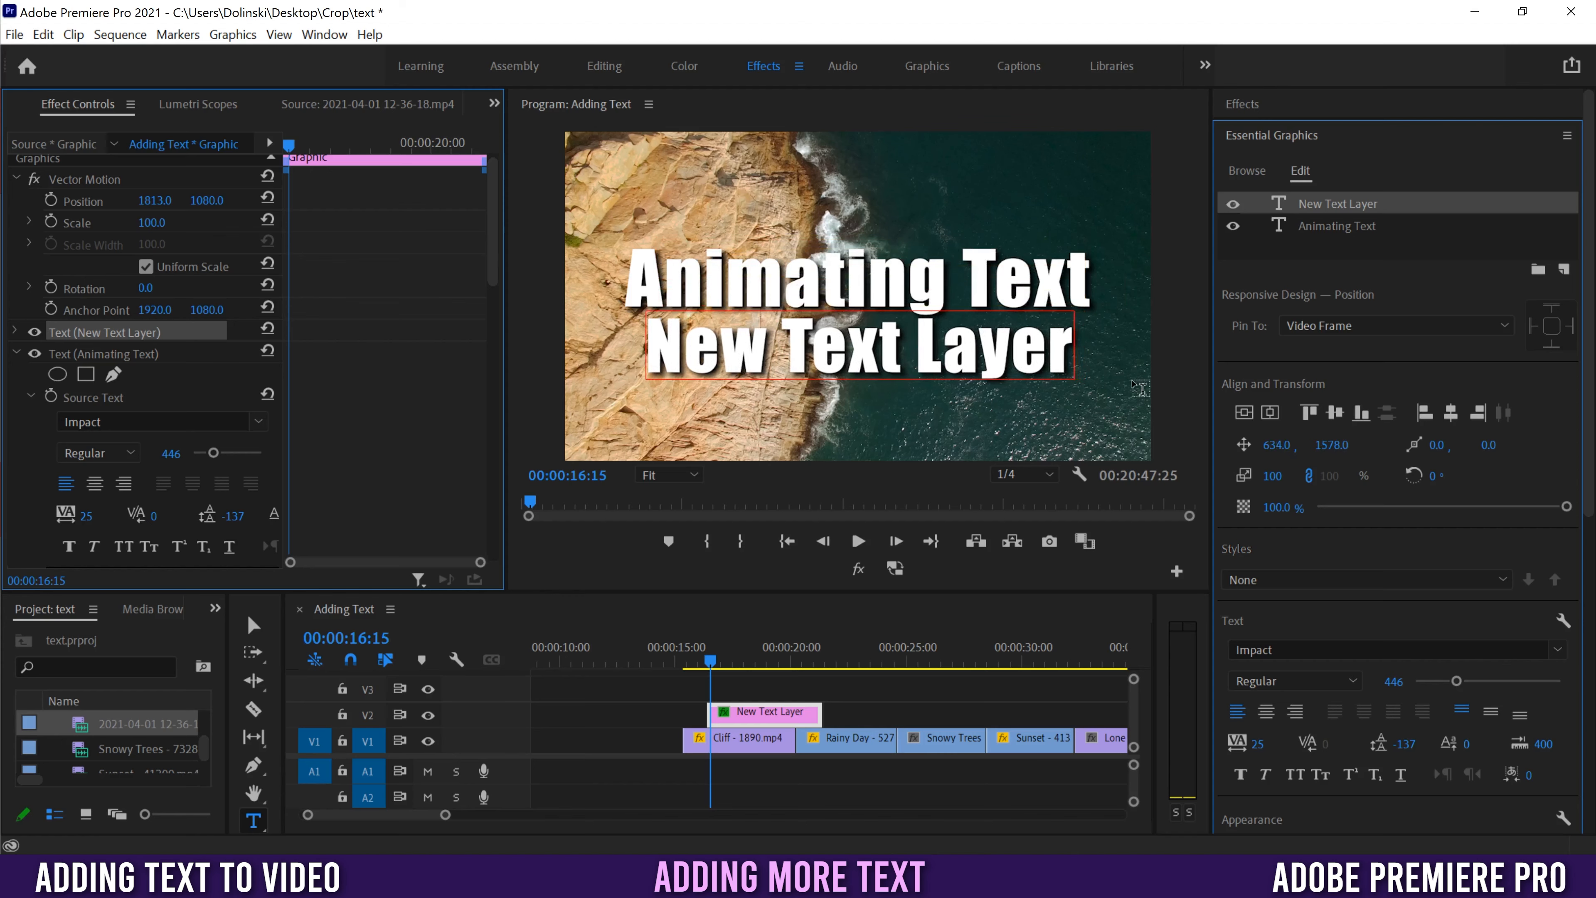
- Replace the new layer's text with "In Premiere Pro" and give it a lime-green fill
triple_click(834, 355)
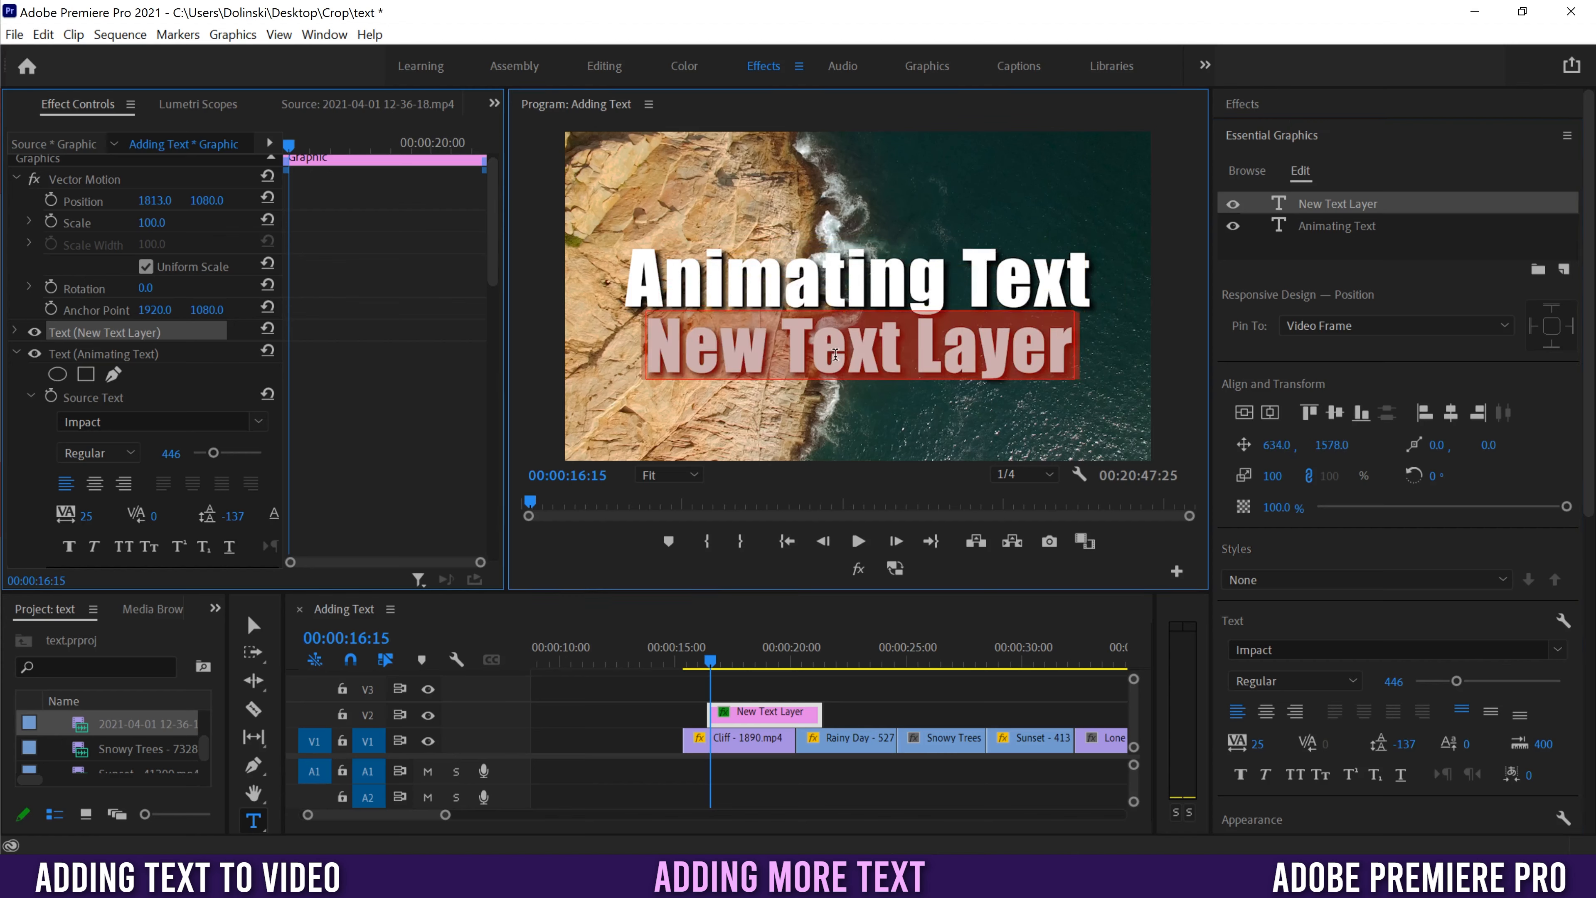
type("In Premiere Pro")
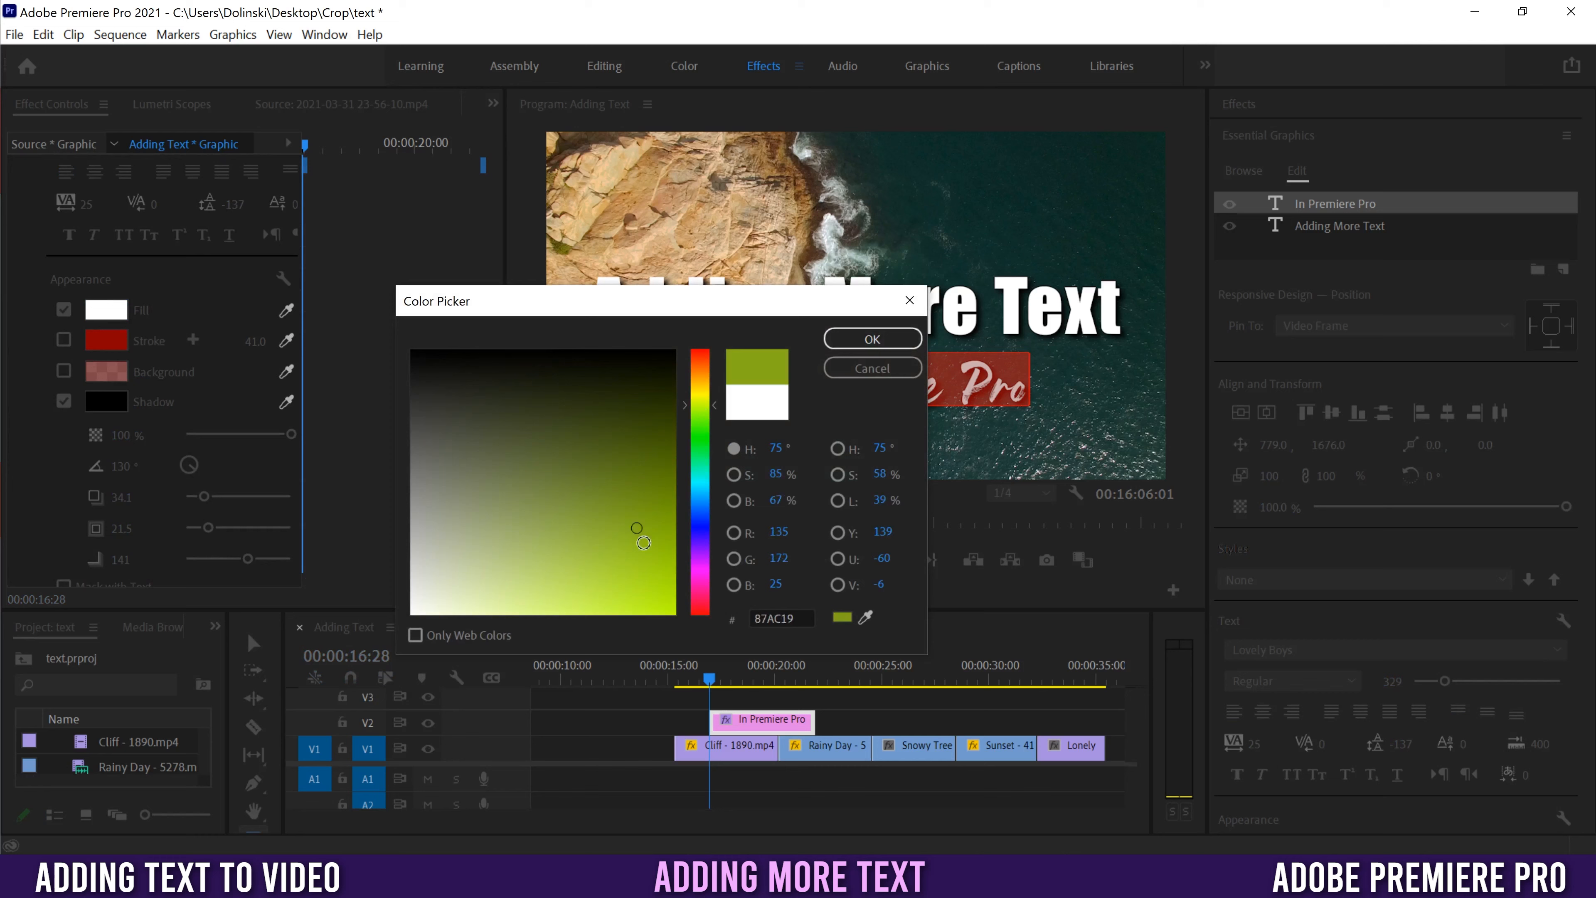
left_click(866, 340)
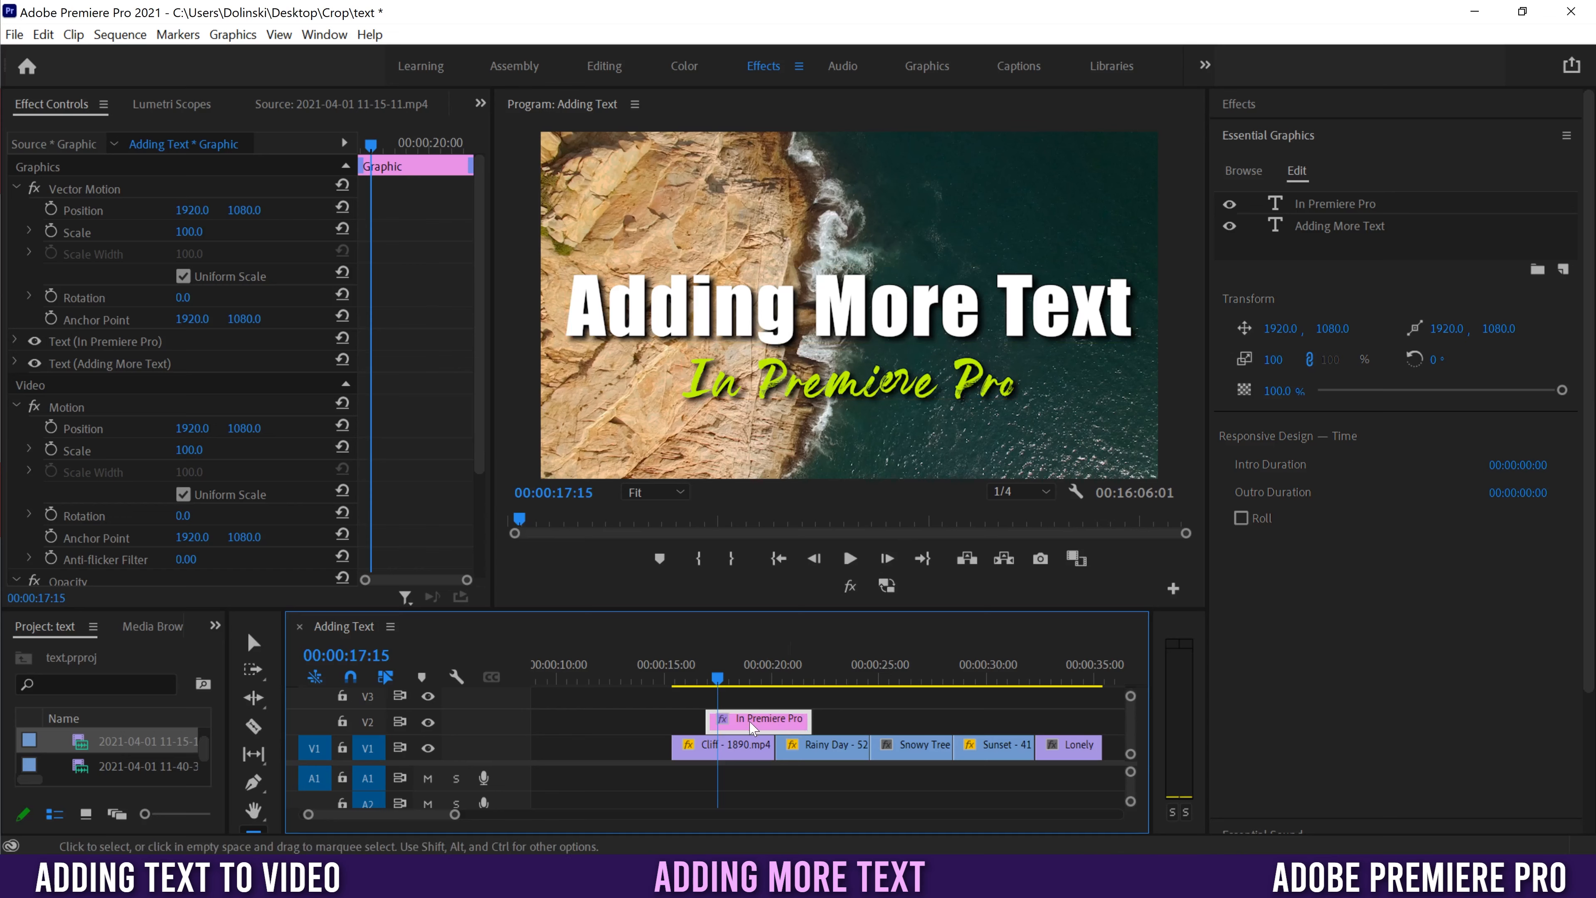
- Shift the In Premiere Pro graphic clip slightly earlier on V2, and set its Vector Motion horizontal position to 1813.0 and scale to 64
left_click_drag(753, 726, 740, 726)
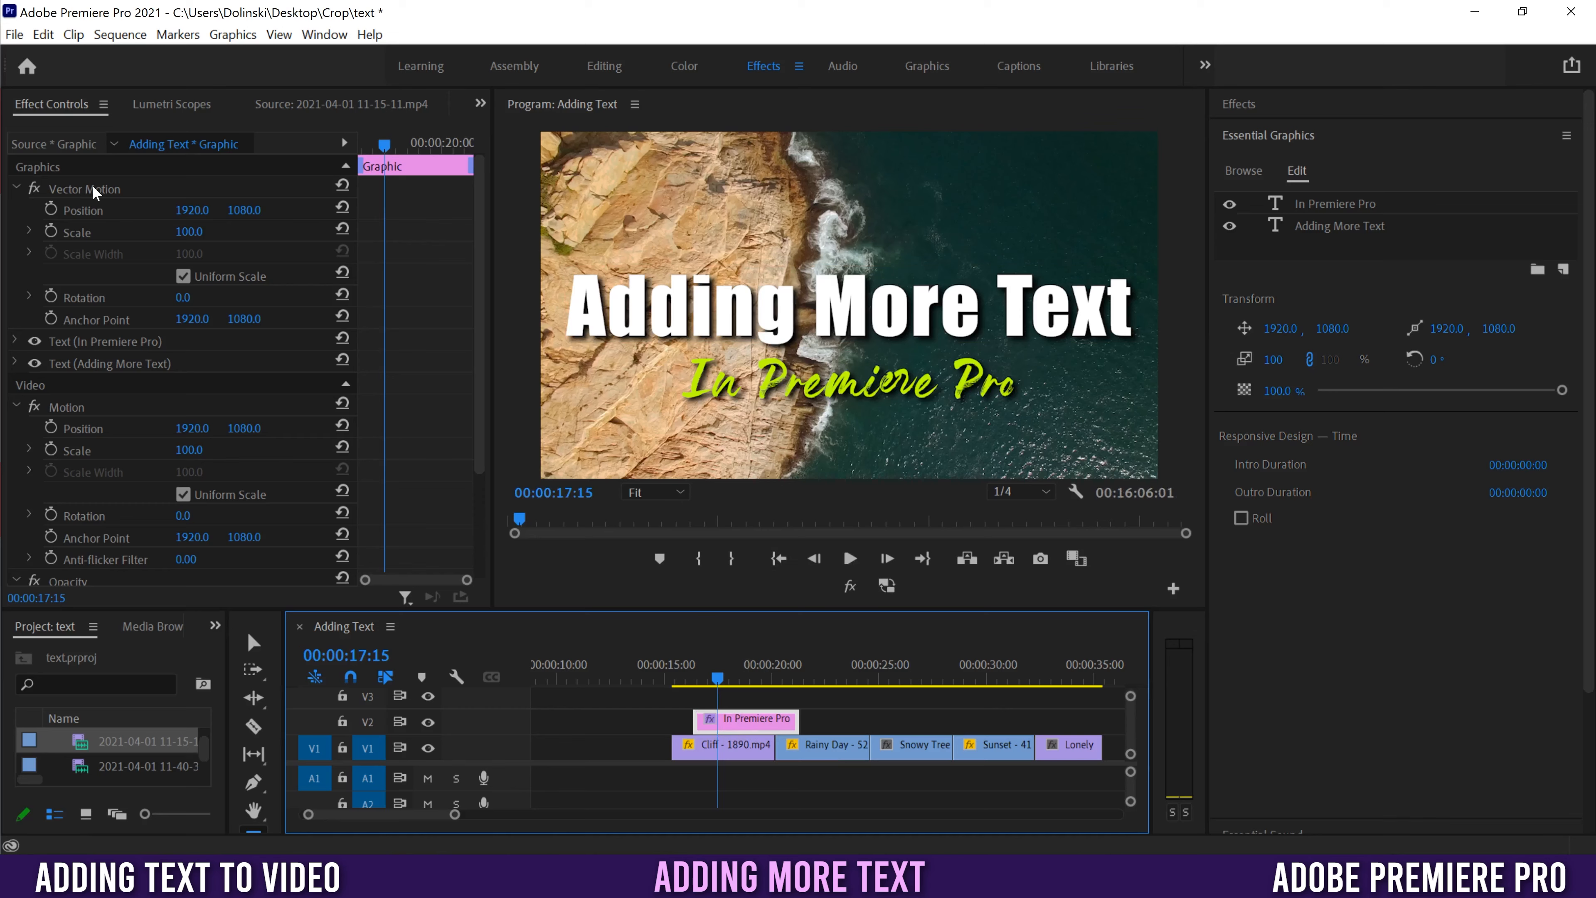
mouse_move(183, 242)
left_mouse_down()
mouse_move(226, 233)
mouse_move(202, 223)
mouse_move(226, 215)
mouse_move(185, 215)
left_mouse_up()
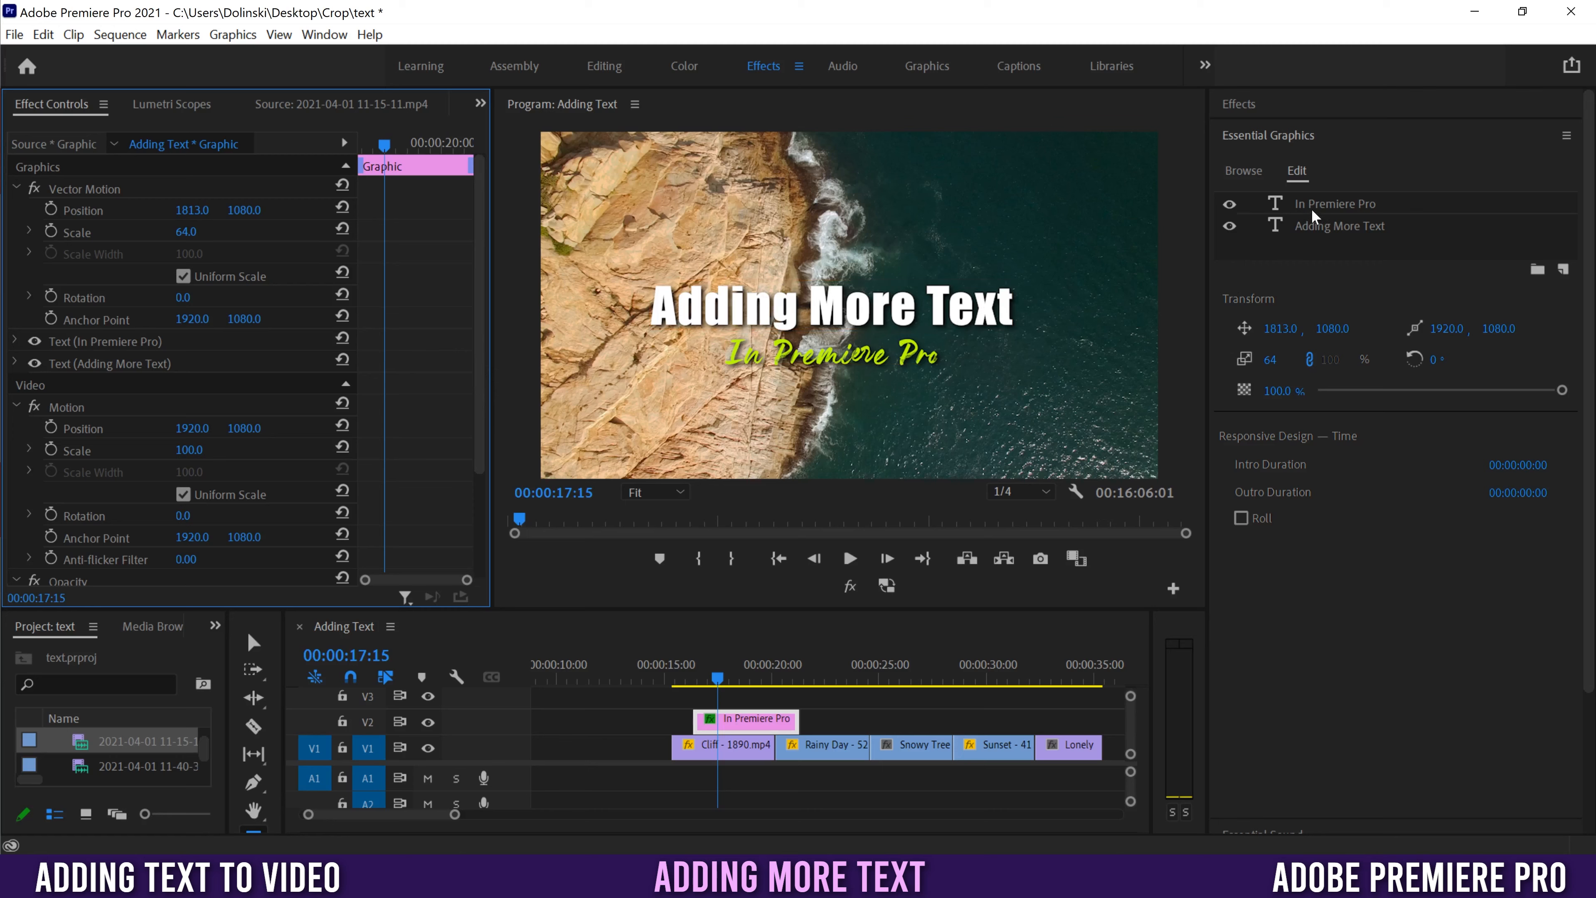
- Adjust the transform of the In Premiere Pro layer separately from the Adding More Text layer
left_click(1336, 205)
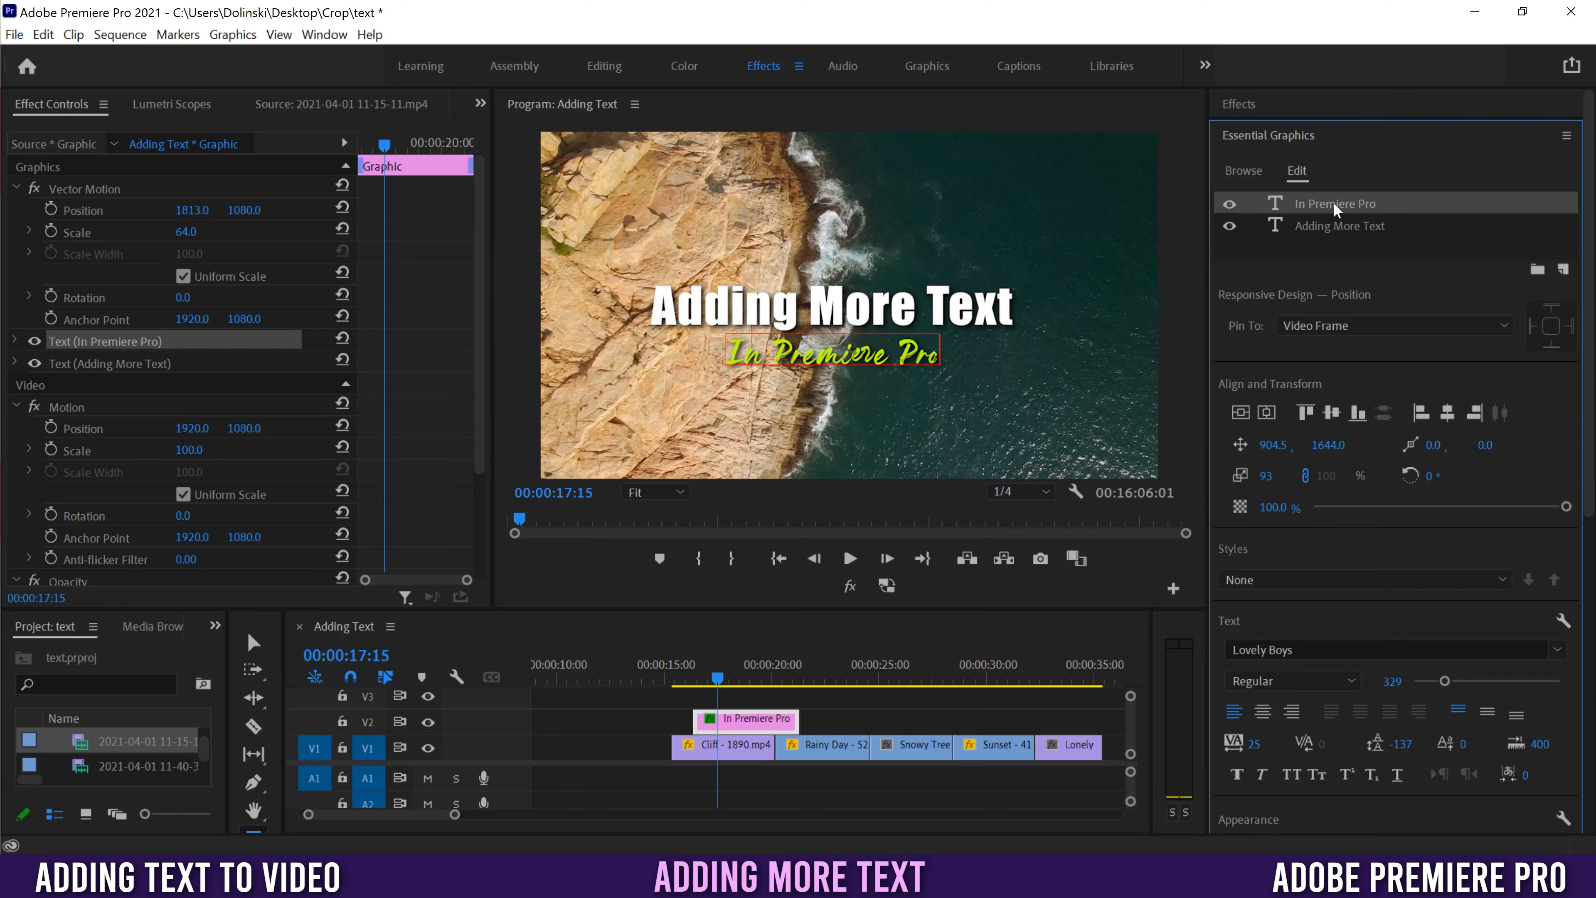
mouse_move(1271, 446)
left_mouse_down()
mouse_move(1295, 446)
mouse_move(1247, 476)
mouse_move(1289, 476)
mouse_move(1267, 477)
left_mouse_up()
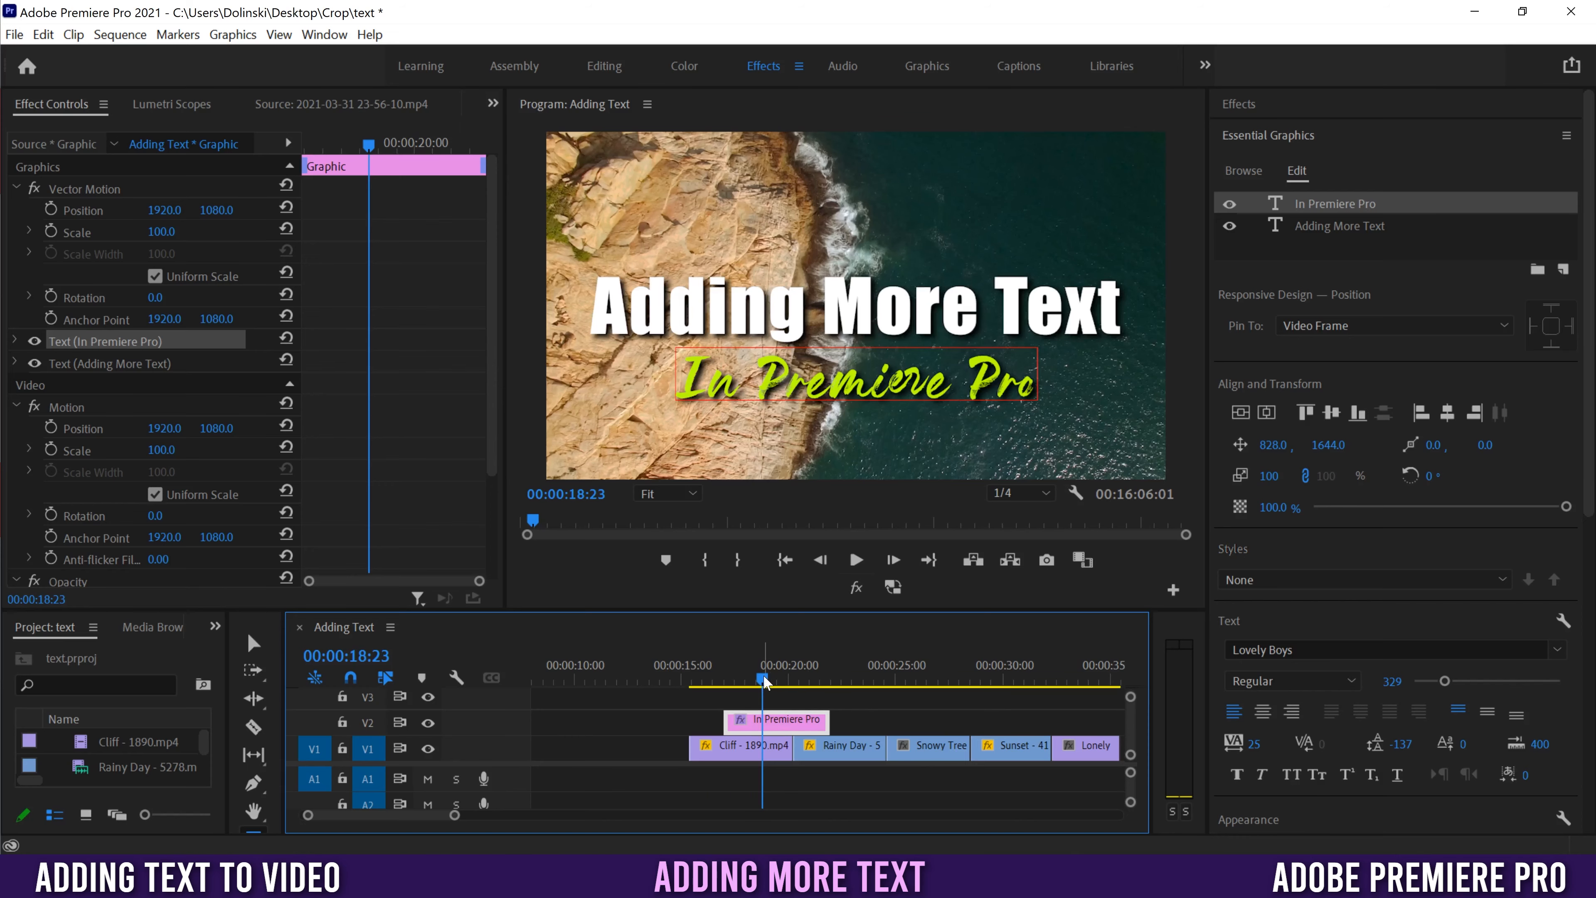
- Create a separate "In Premiere Pro" text graphic at 00:00:11:19 and move it onto V3 directly above the existing title graphic
left_click_drag(766, 680, 609, 680)
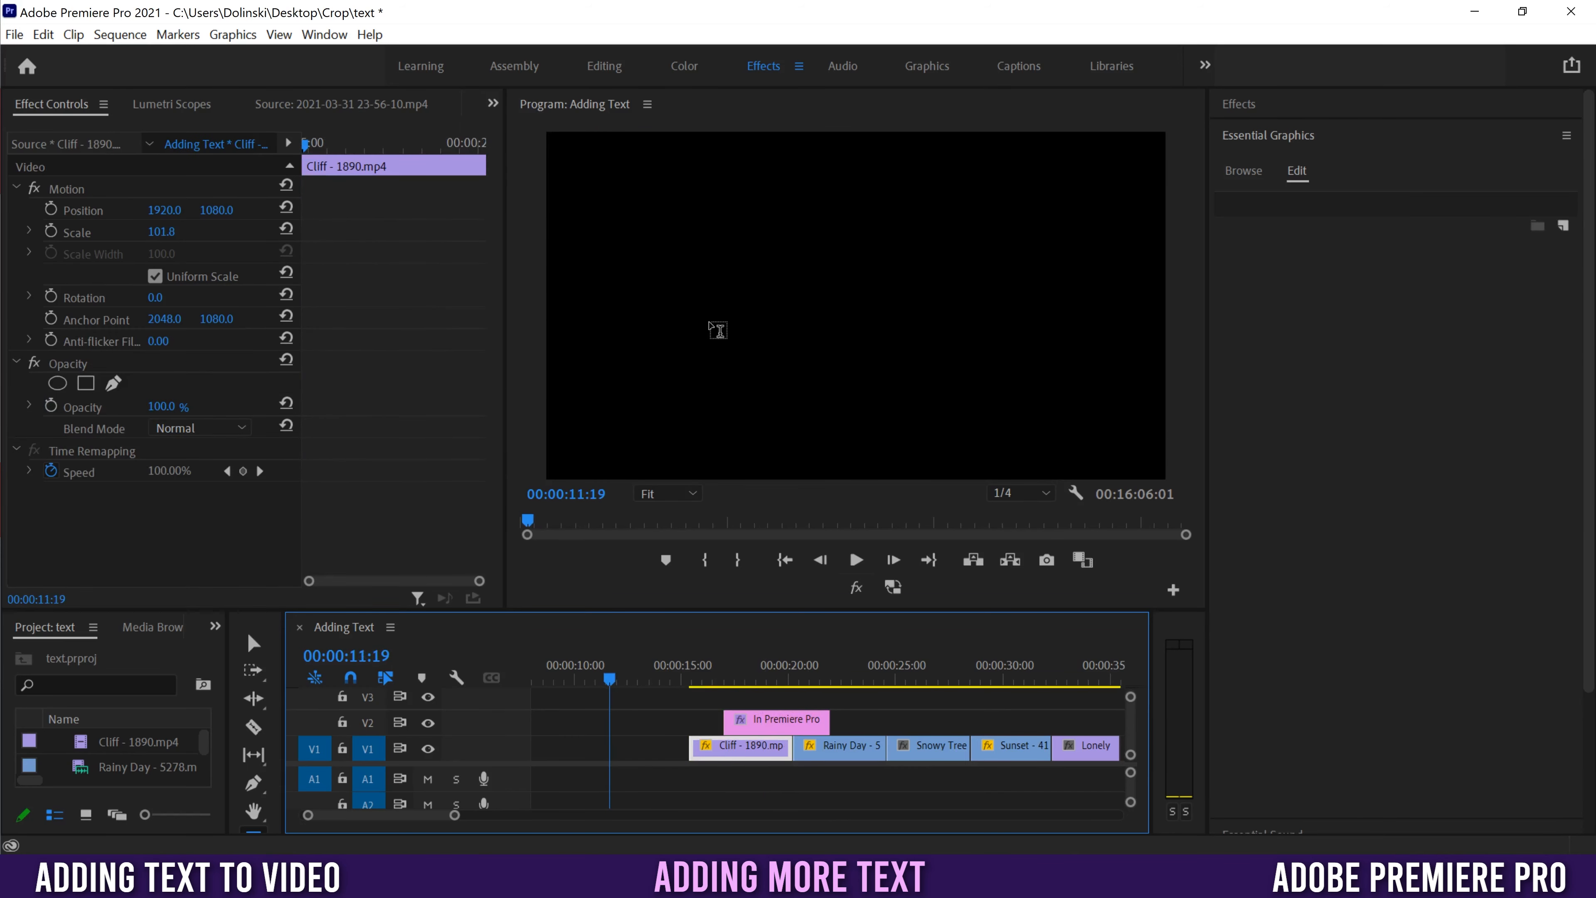
left_click(712, 330)
key("t")
left_click(711, 326)
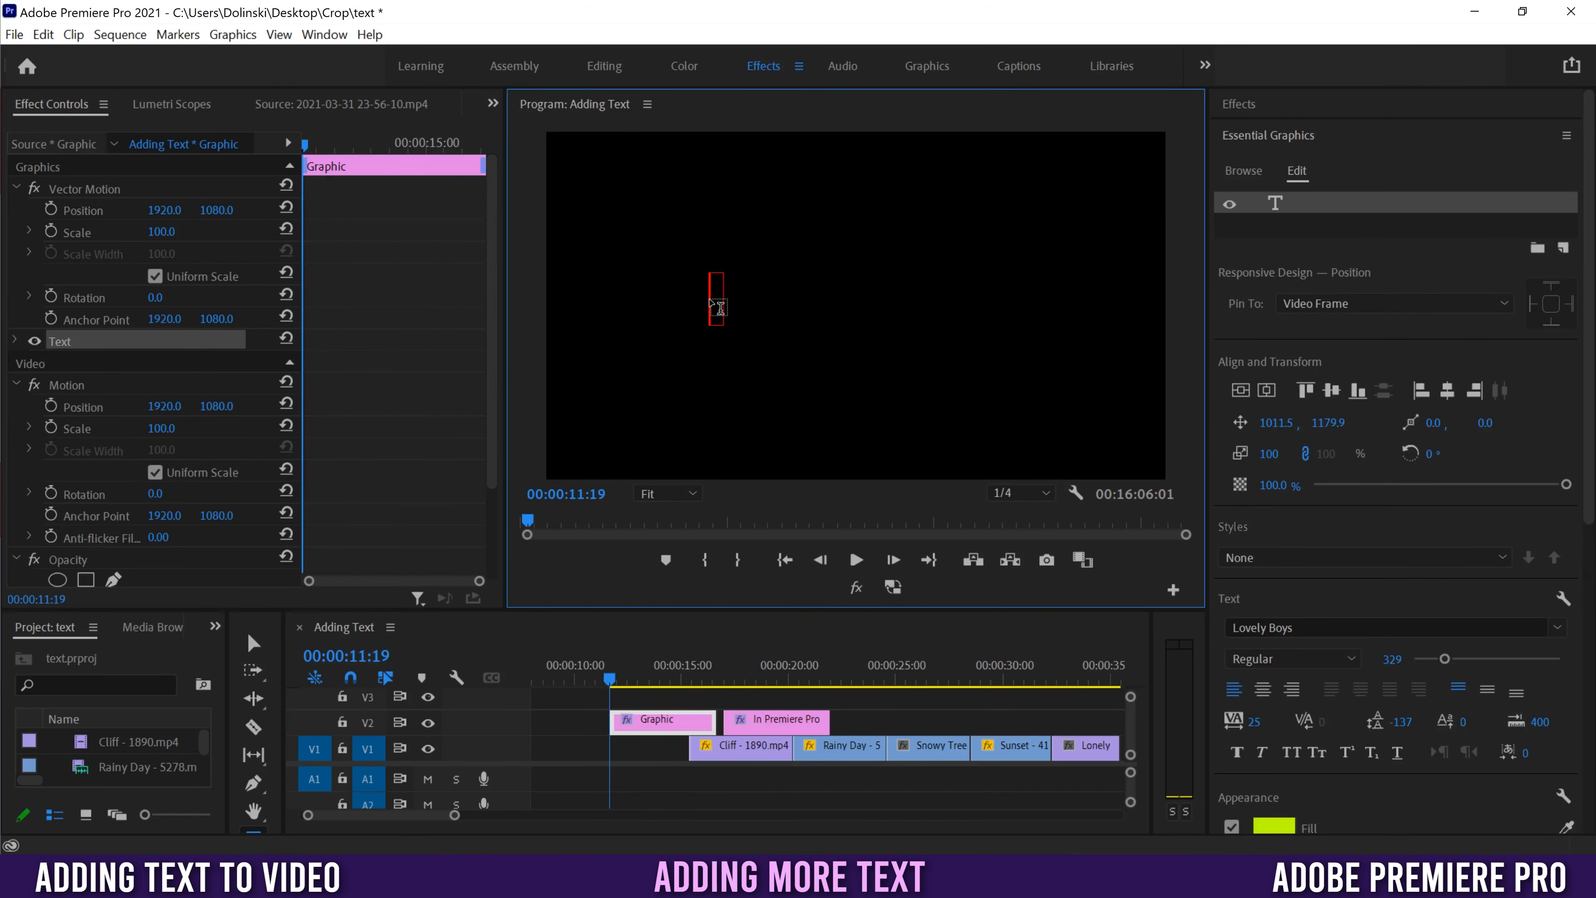
type("In Prem")
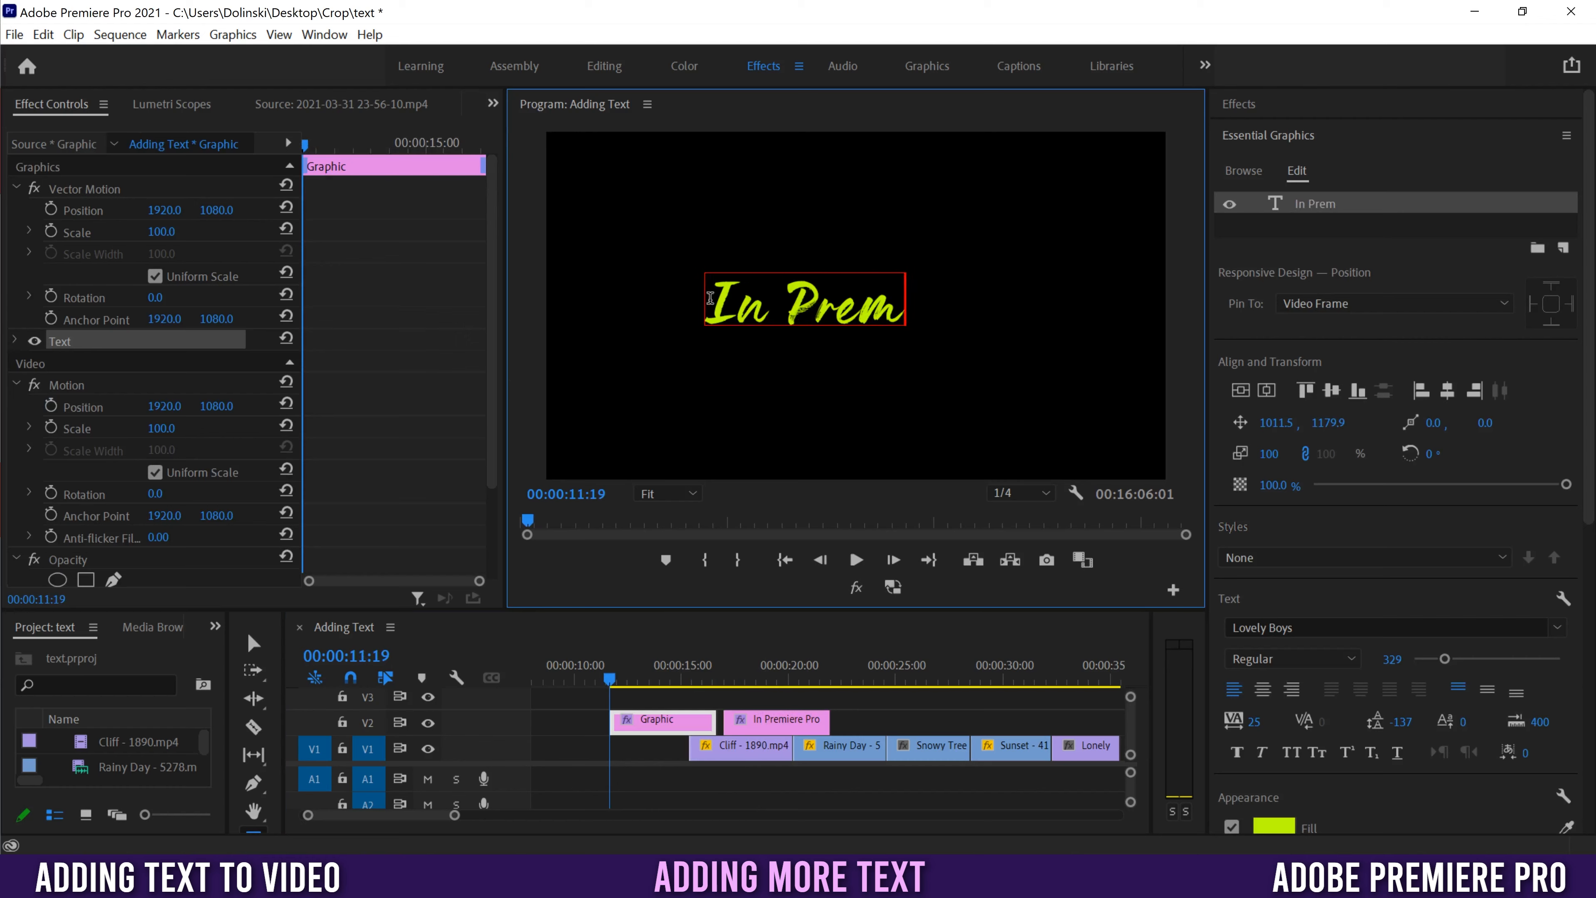
type("iere Pro")
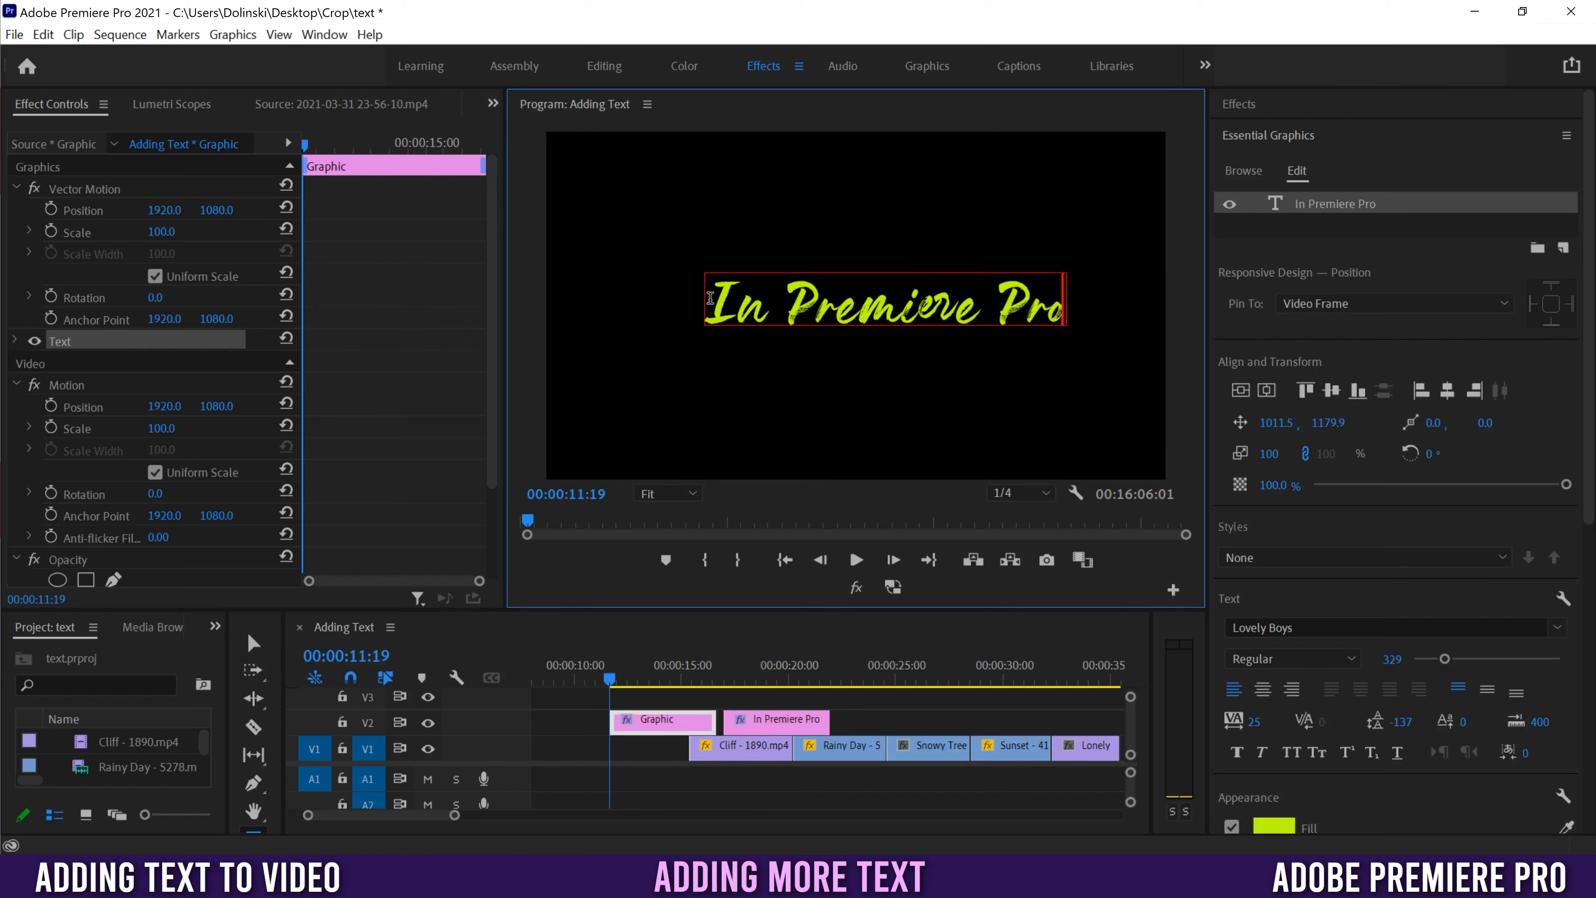
left_click(630, 727)
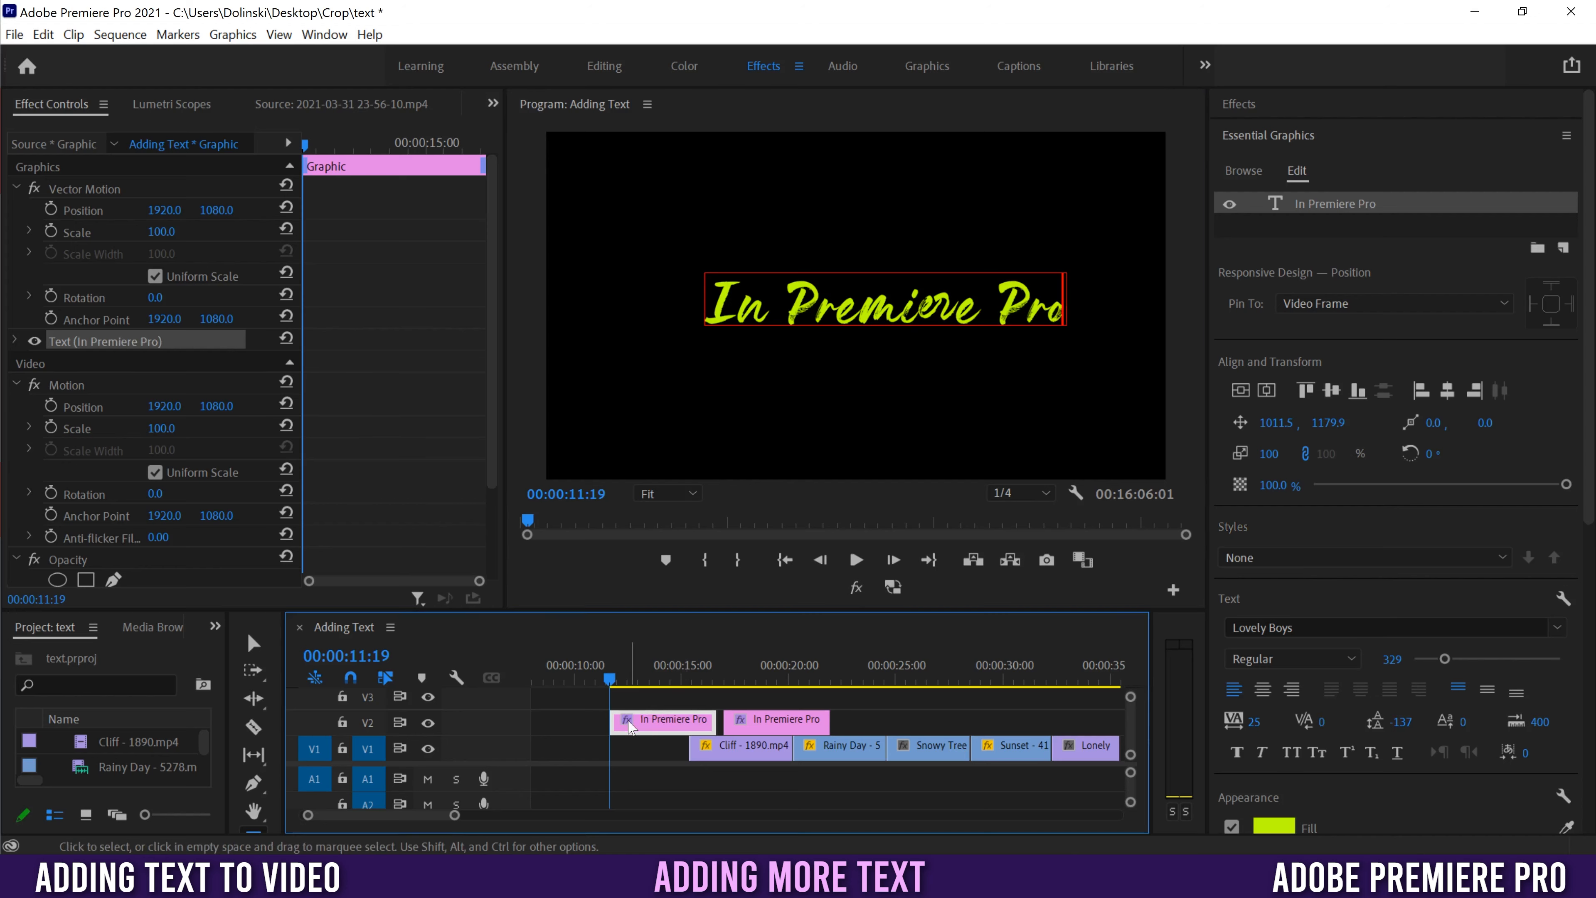
left_click_drag(630, 727, 747, 693)
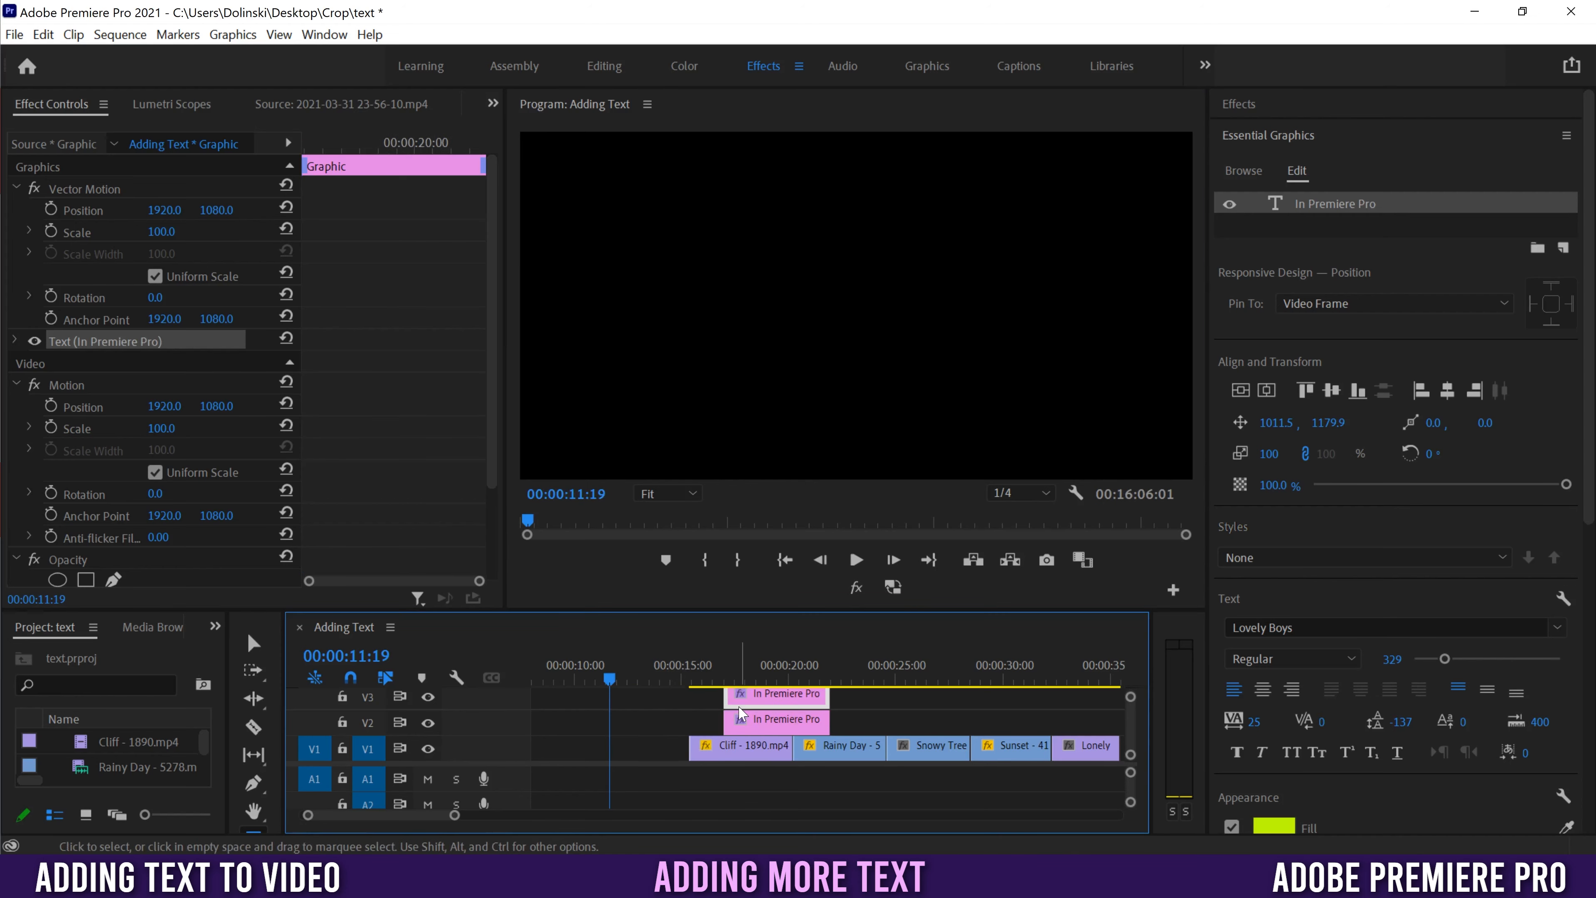
- Hide the In Premiere Pro text layer inside the V2 title graphic, leaving its Adding More Text layer on
left_click(758, 679)
left_click(776, 725)
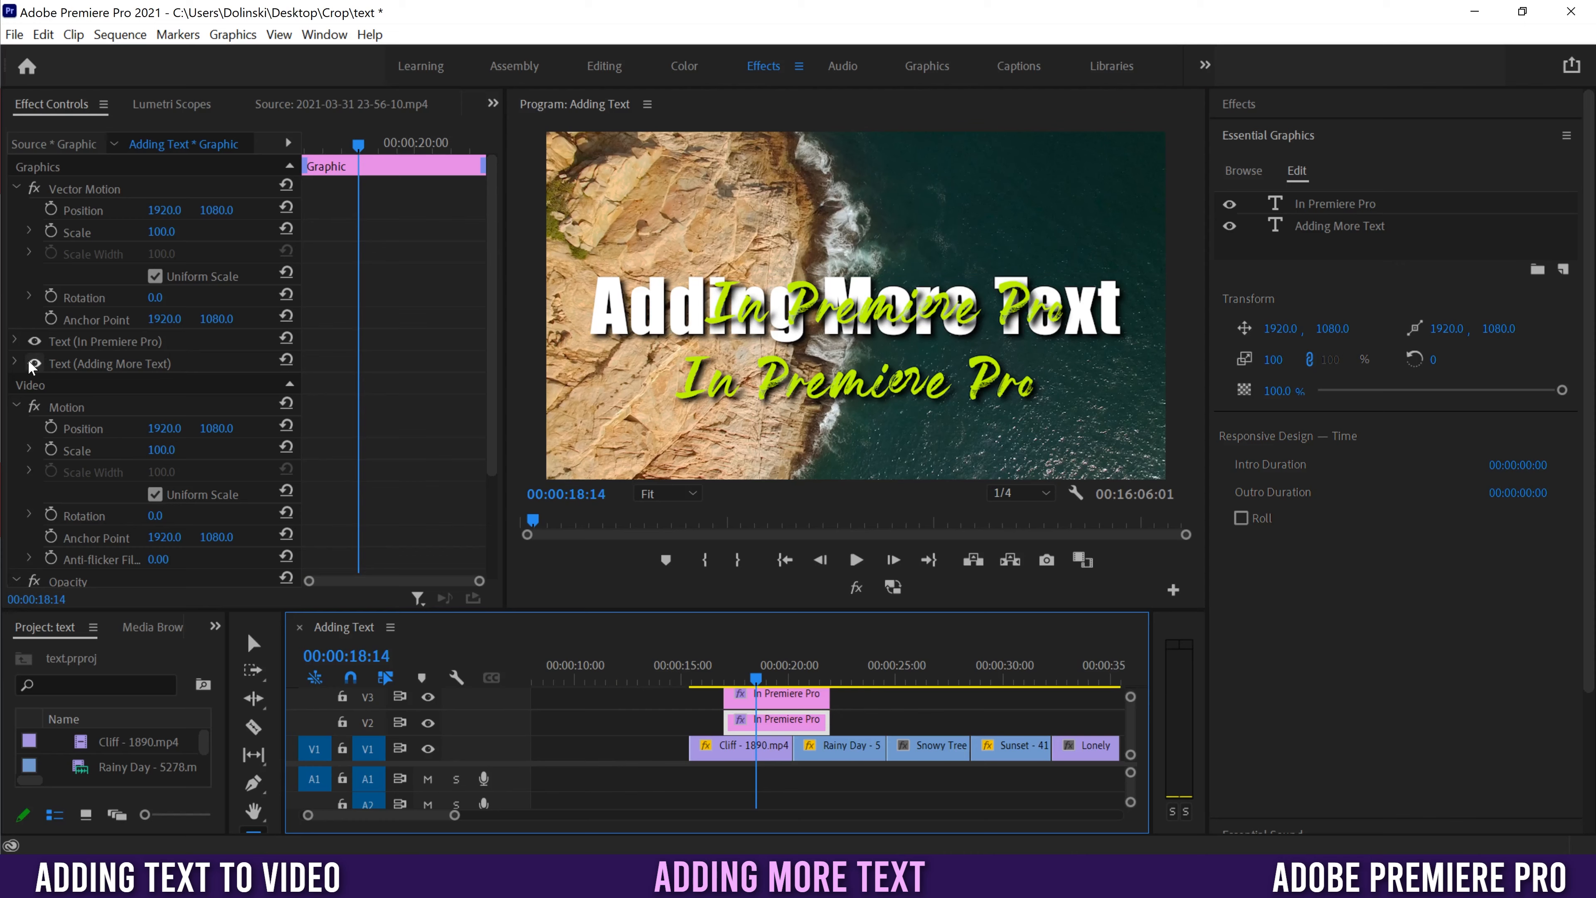
left_click(36, 358)
key("Delete")
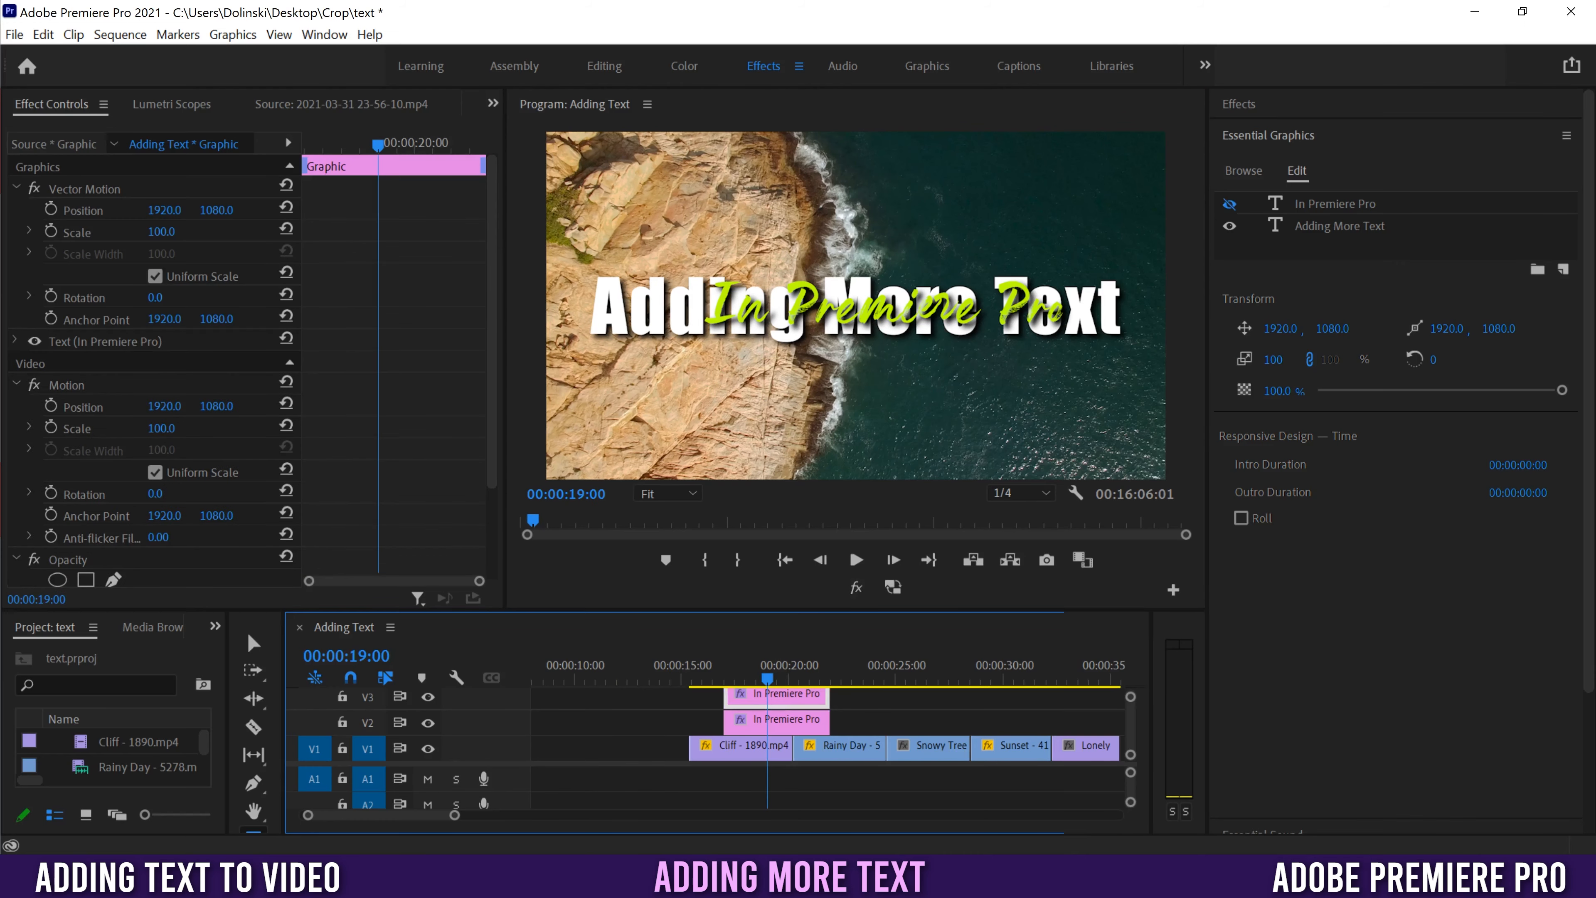
- Center the V3 In Premiere Pro text horizontally below the Adding More Text title, and delete the V3 graphic
left_click(1335, 215)
left_click(1266, 390)
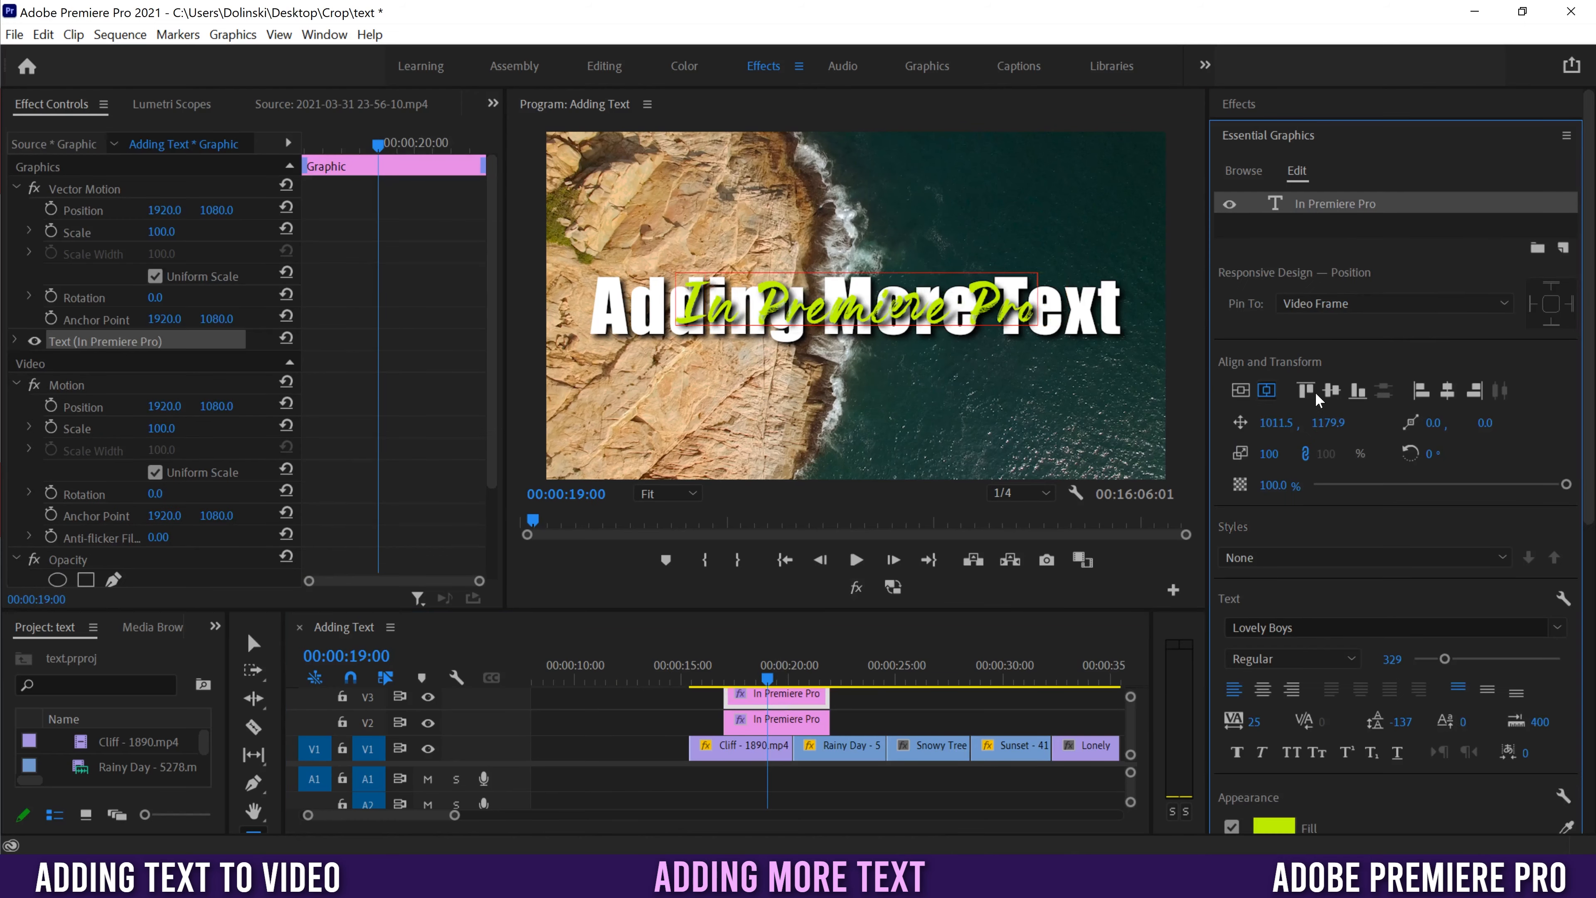
left_click_drag(1337, 430, 1396, 430)
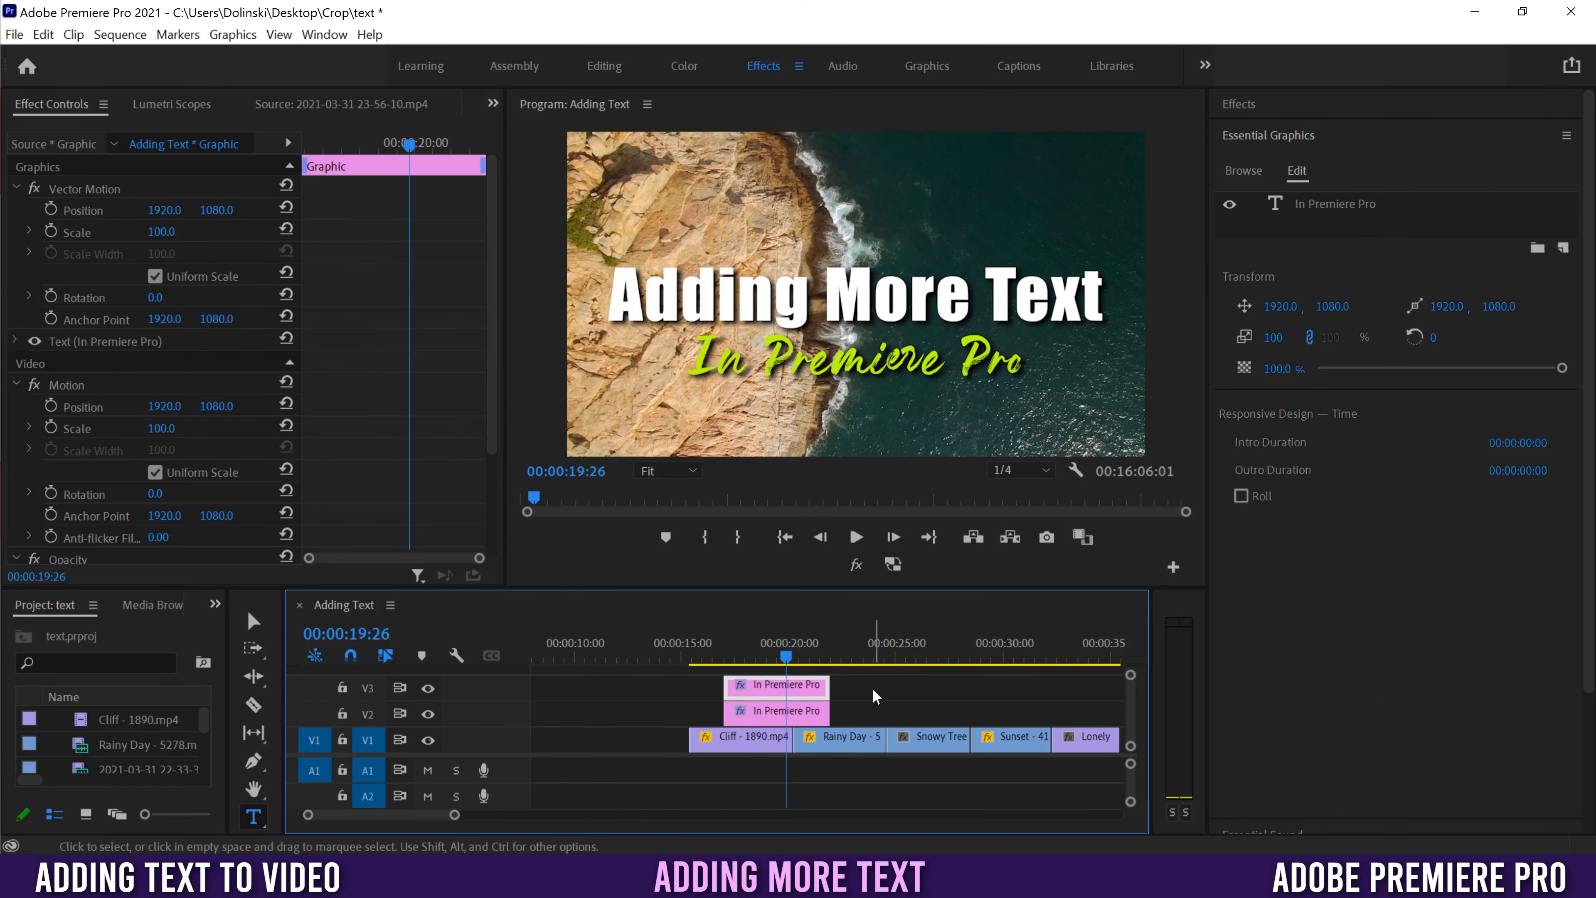
mouse_move(776, 687)
left_mouse_down()
mouse_move(883, 686)
mouse_move(754, 692)
left_mouse_up()
key("Delete")
- Add "in Premiere Pro" as a centered second line in the Adding More Text layer, using Ink Free at size 309 with a green fill
left_click(1054, 322)
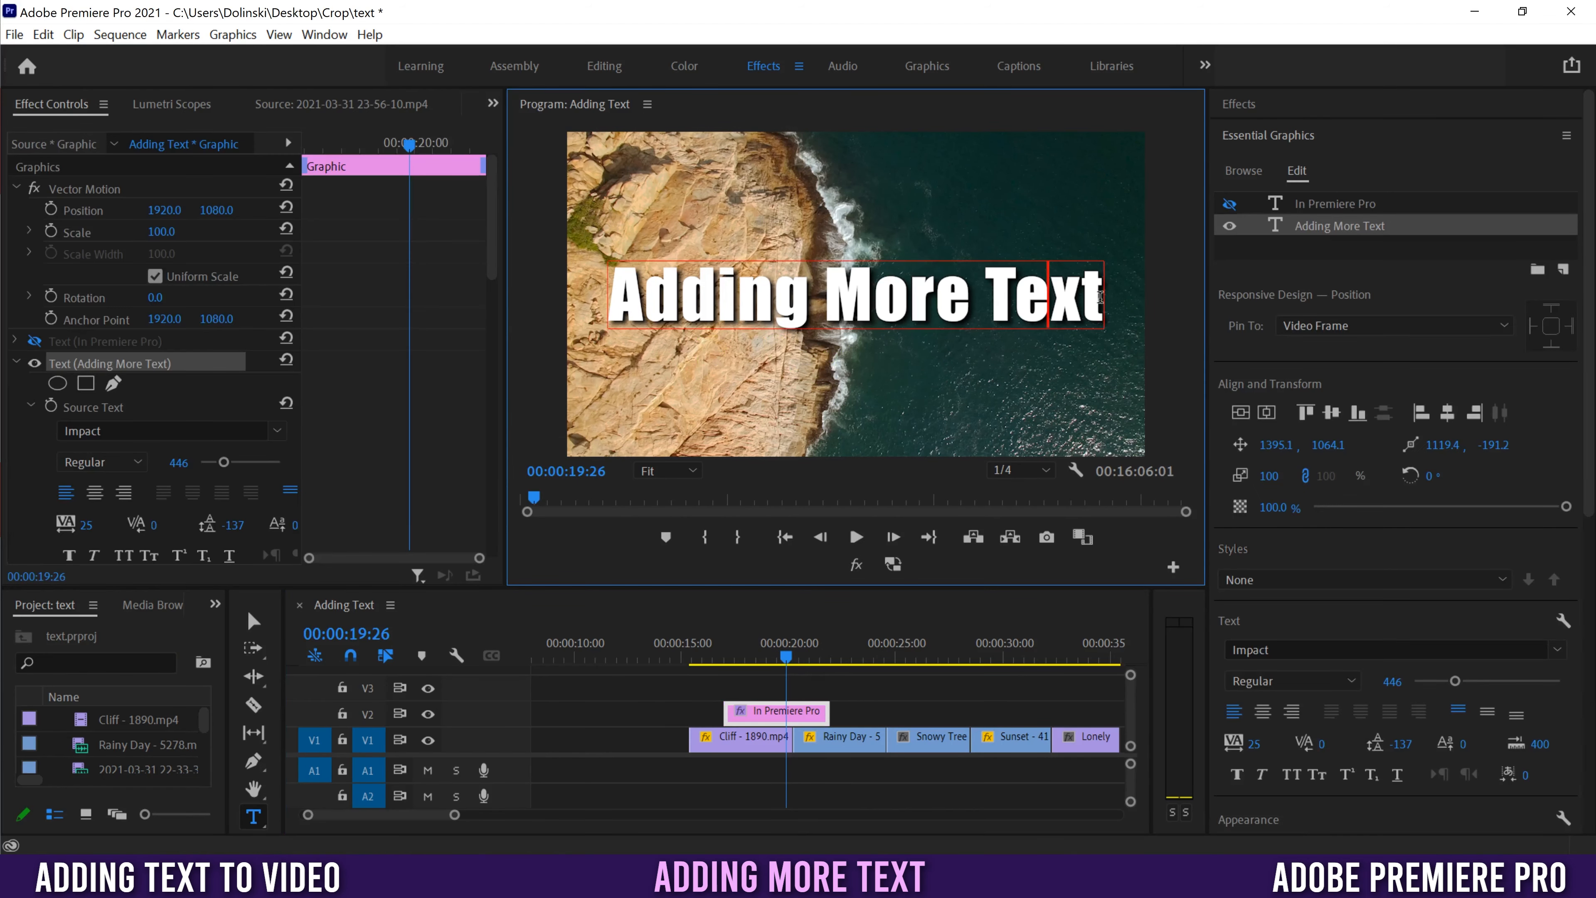
left_click(1102, 296)
key("Return")
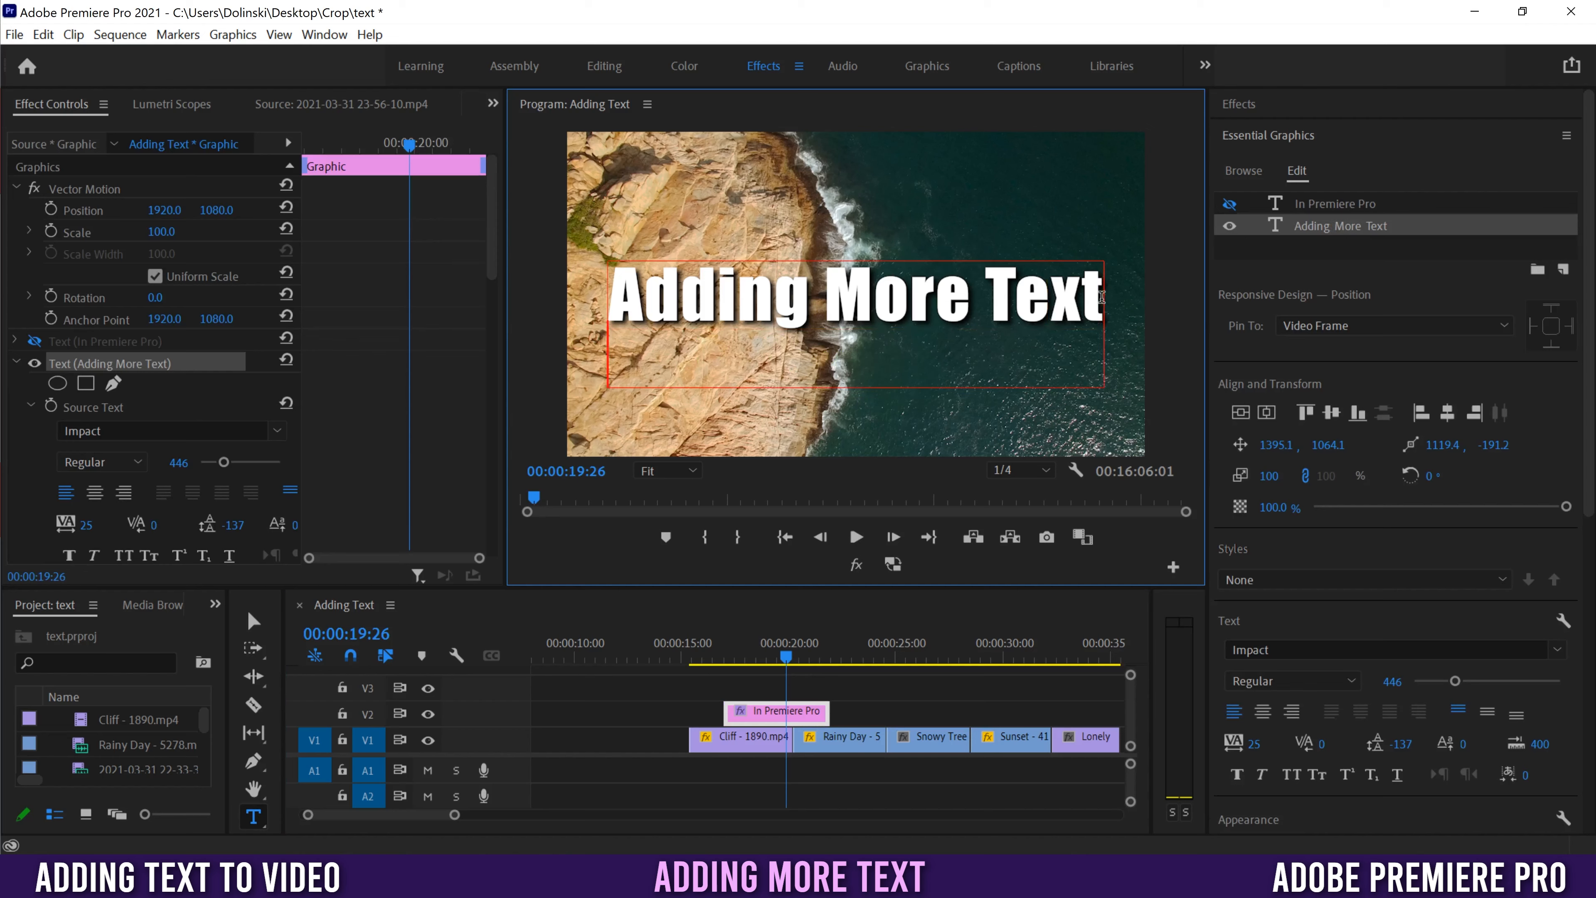
type("in Premiere Pro")
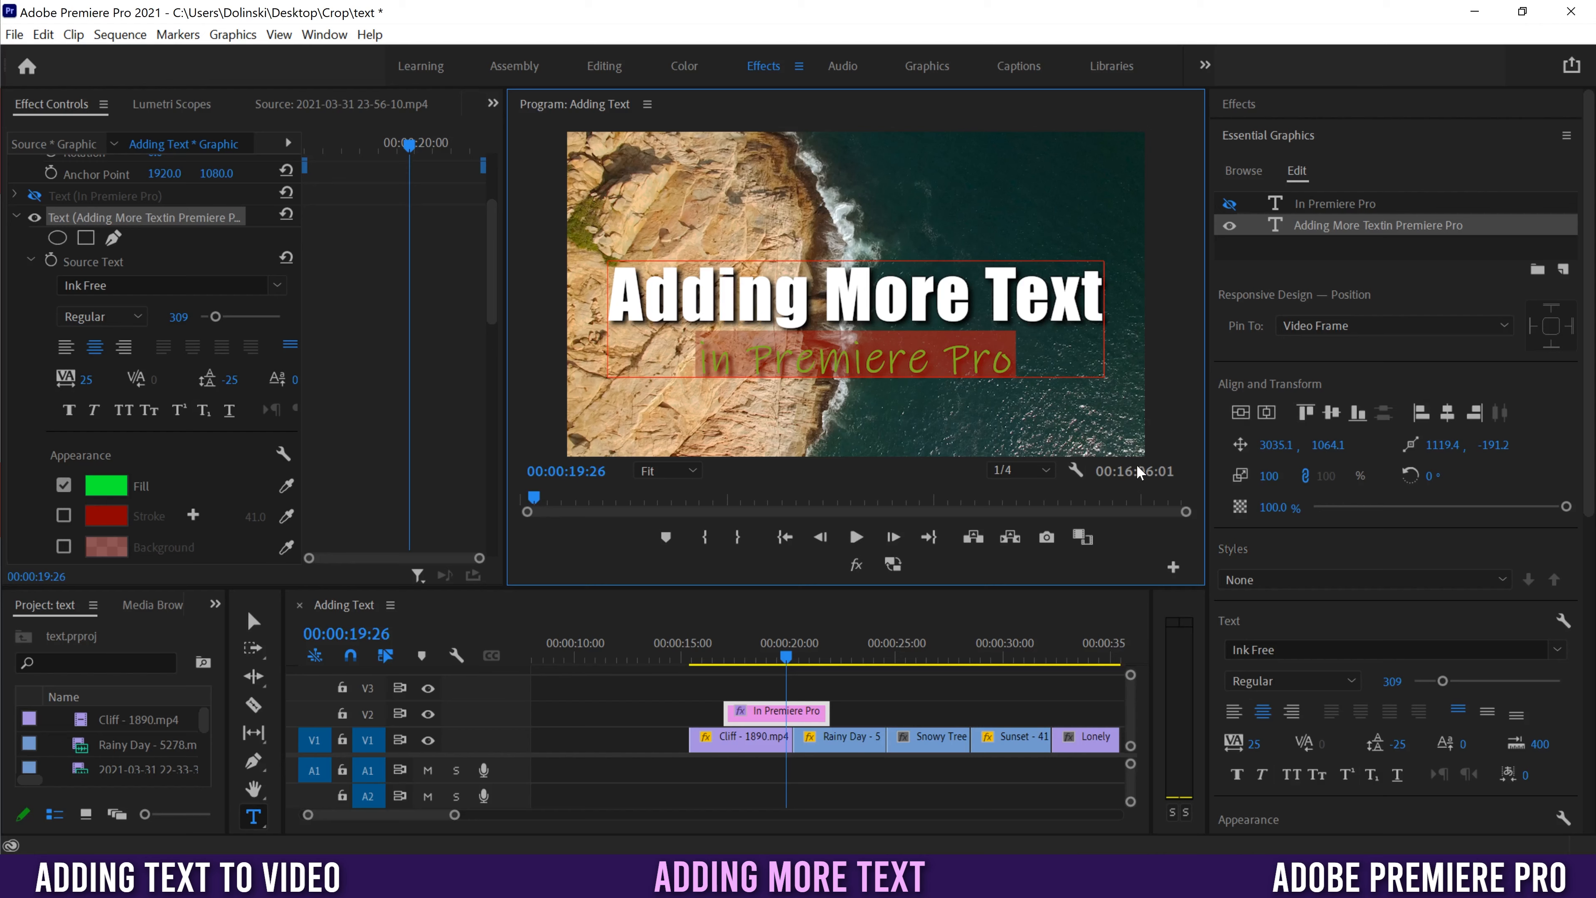
left_click(1242, 413)
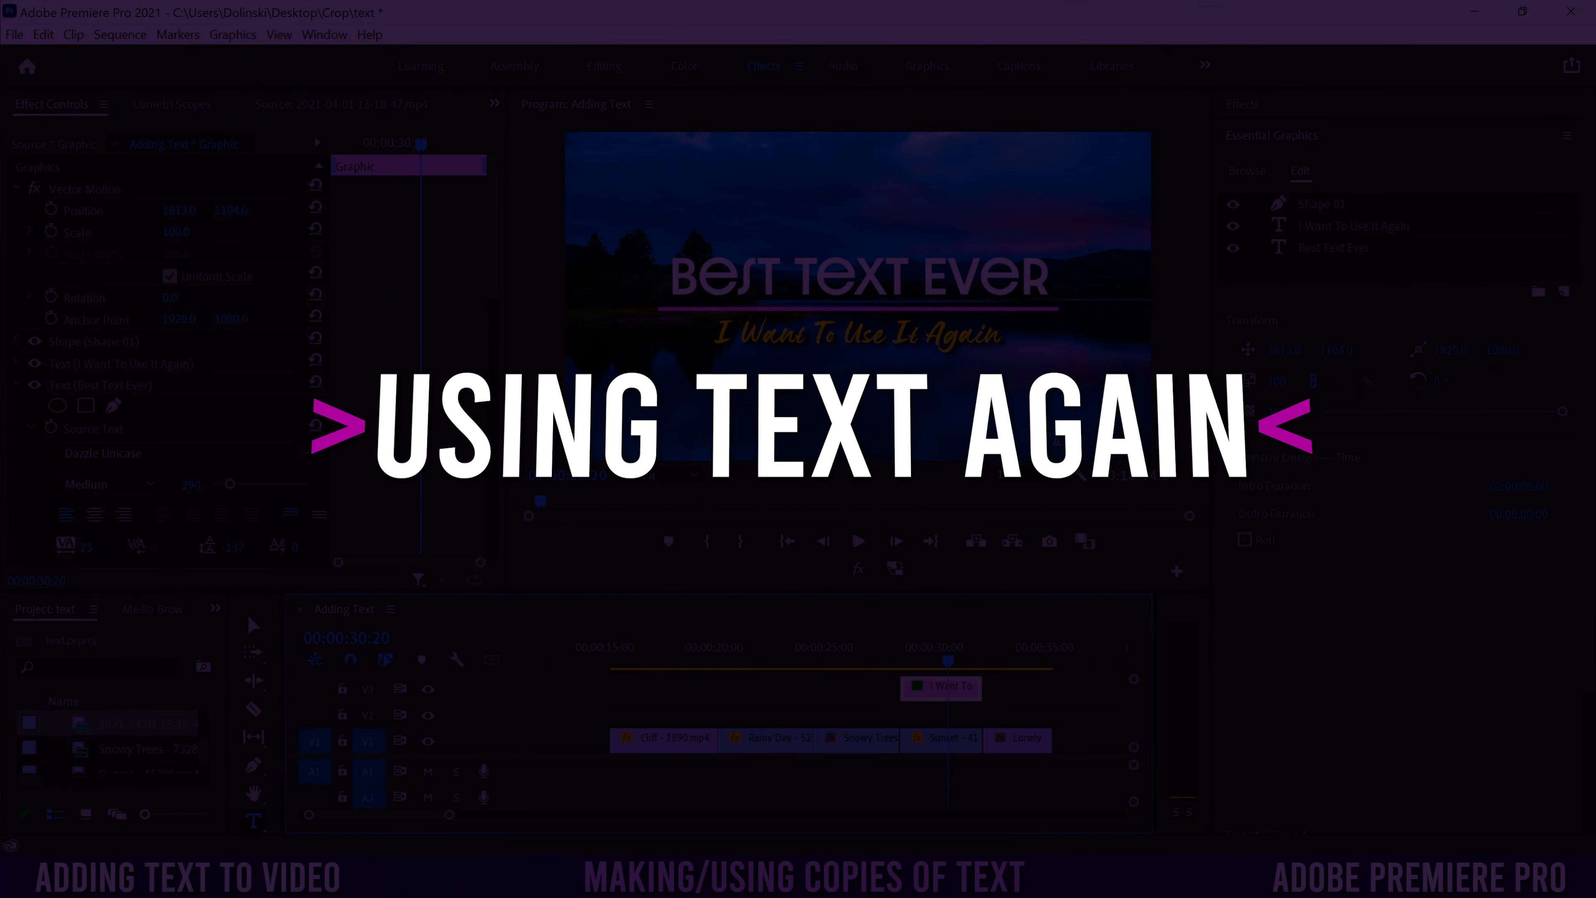
- Inspect the I Want To Use It Again text and the pink line shape in the Best Text Ever graphic
left_click_drag(760, 333, 988, 334)
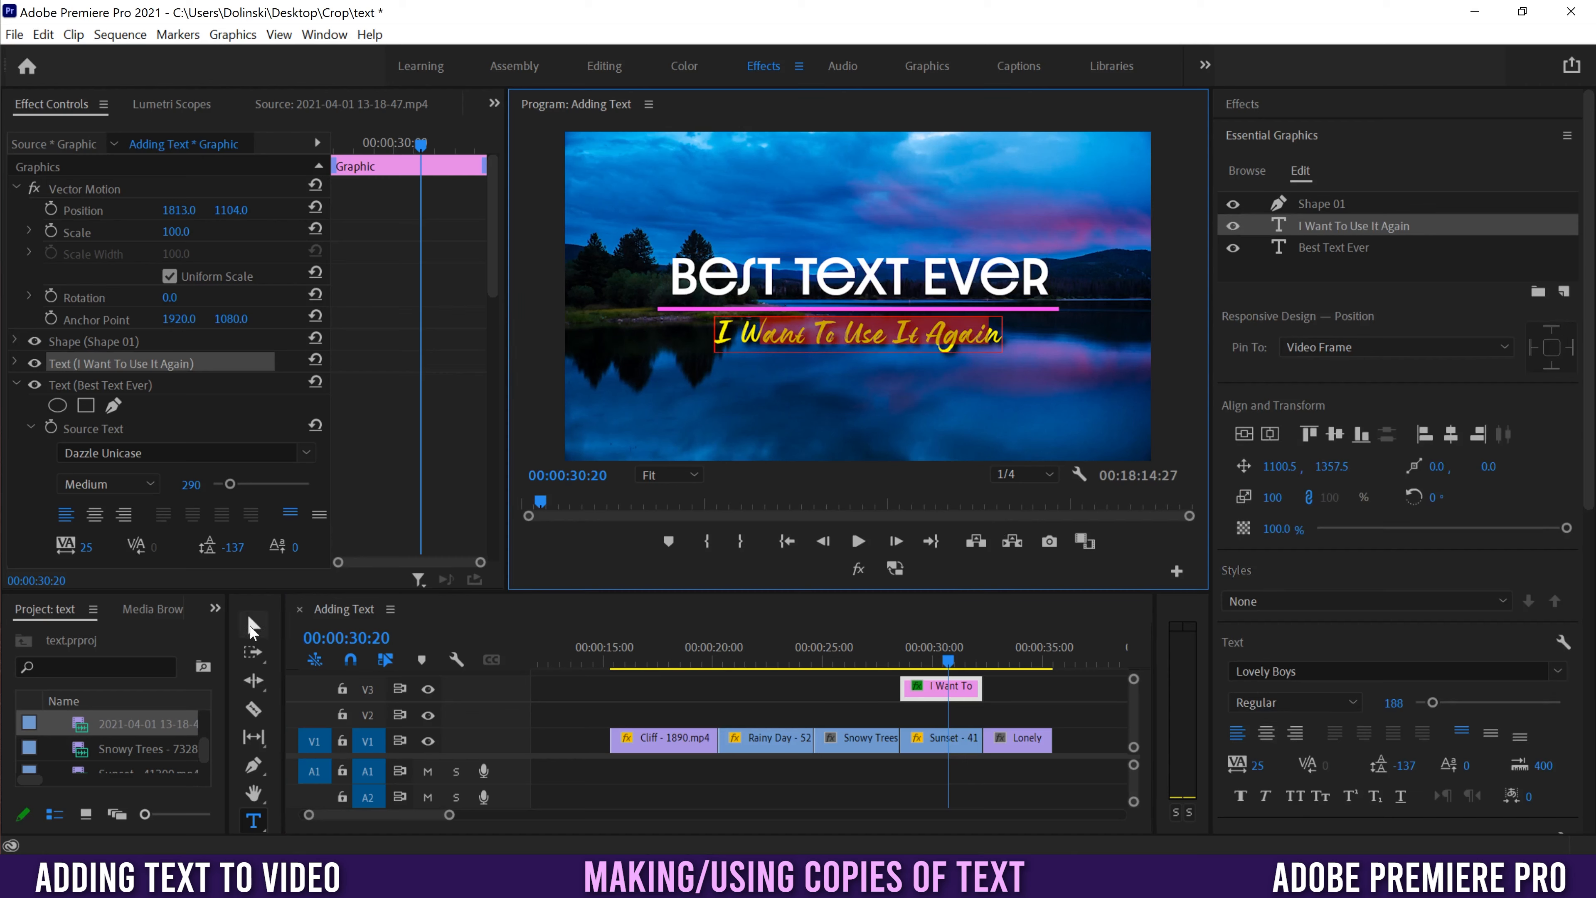
left_click(252, 626)
left_click(922, 311)
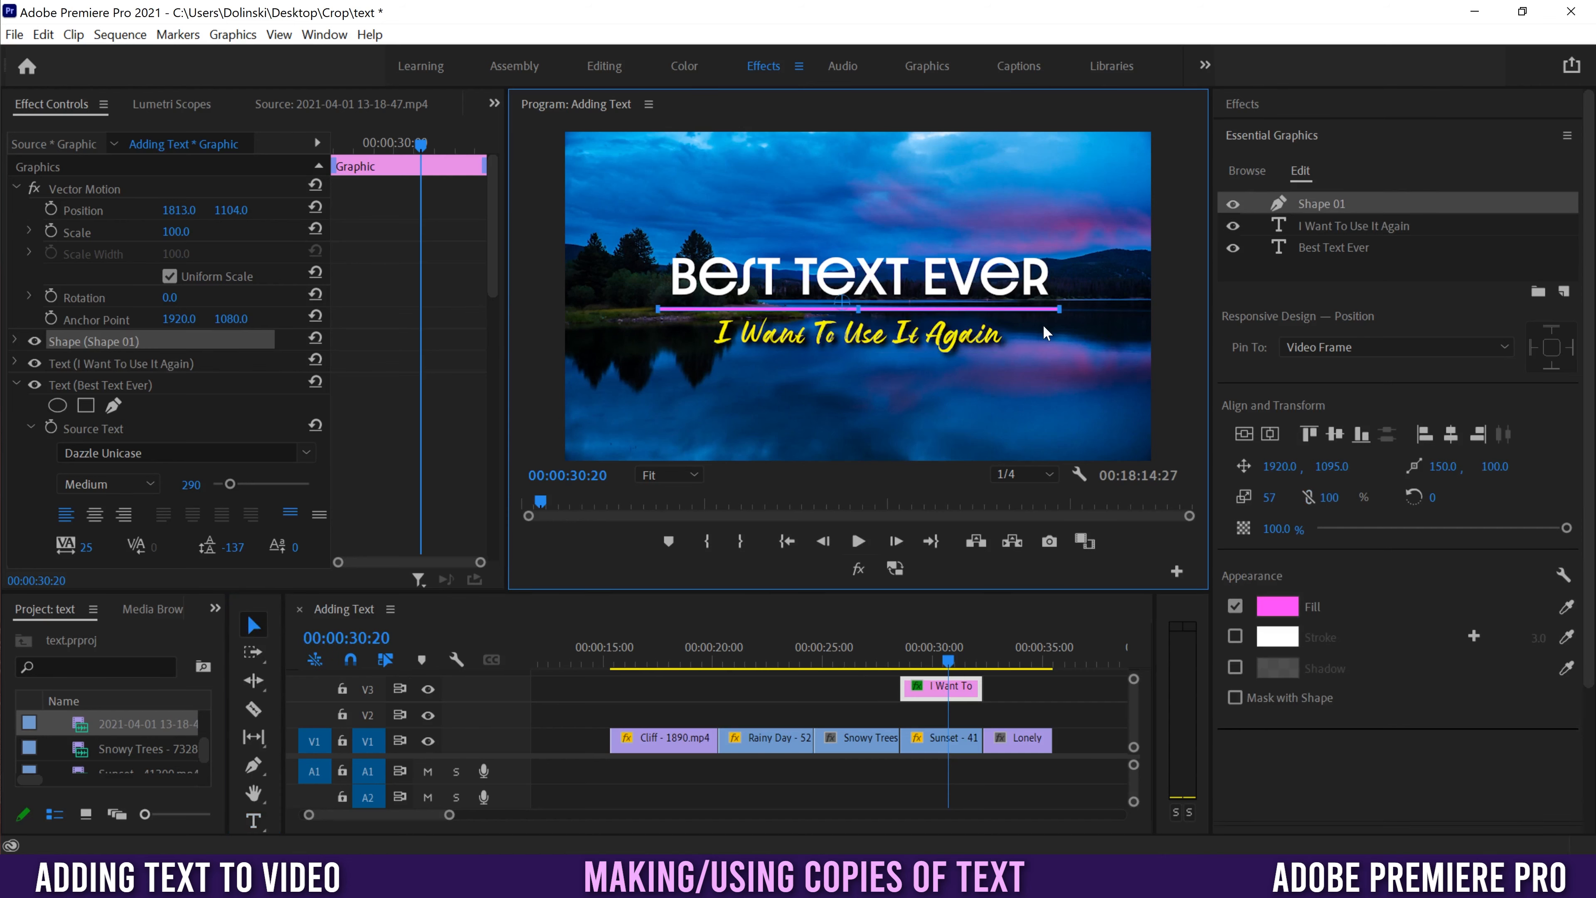
- Add a thin pink rectangle to the Best Text Ever graphic at position 1920.0, 1017.0, and hide its layer
left_click(1565, 293)
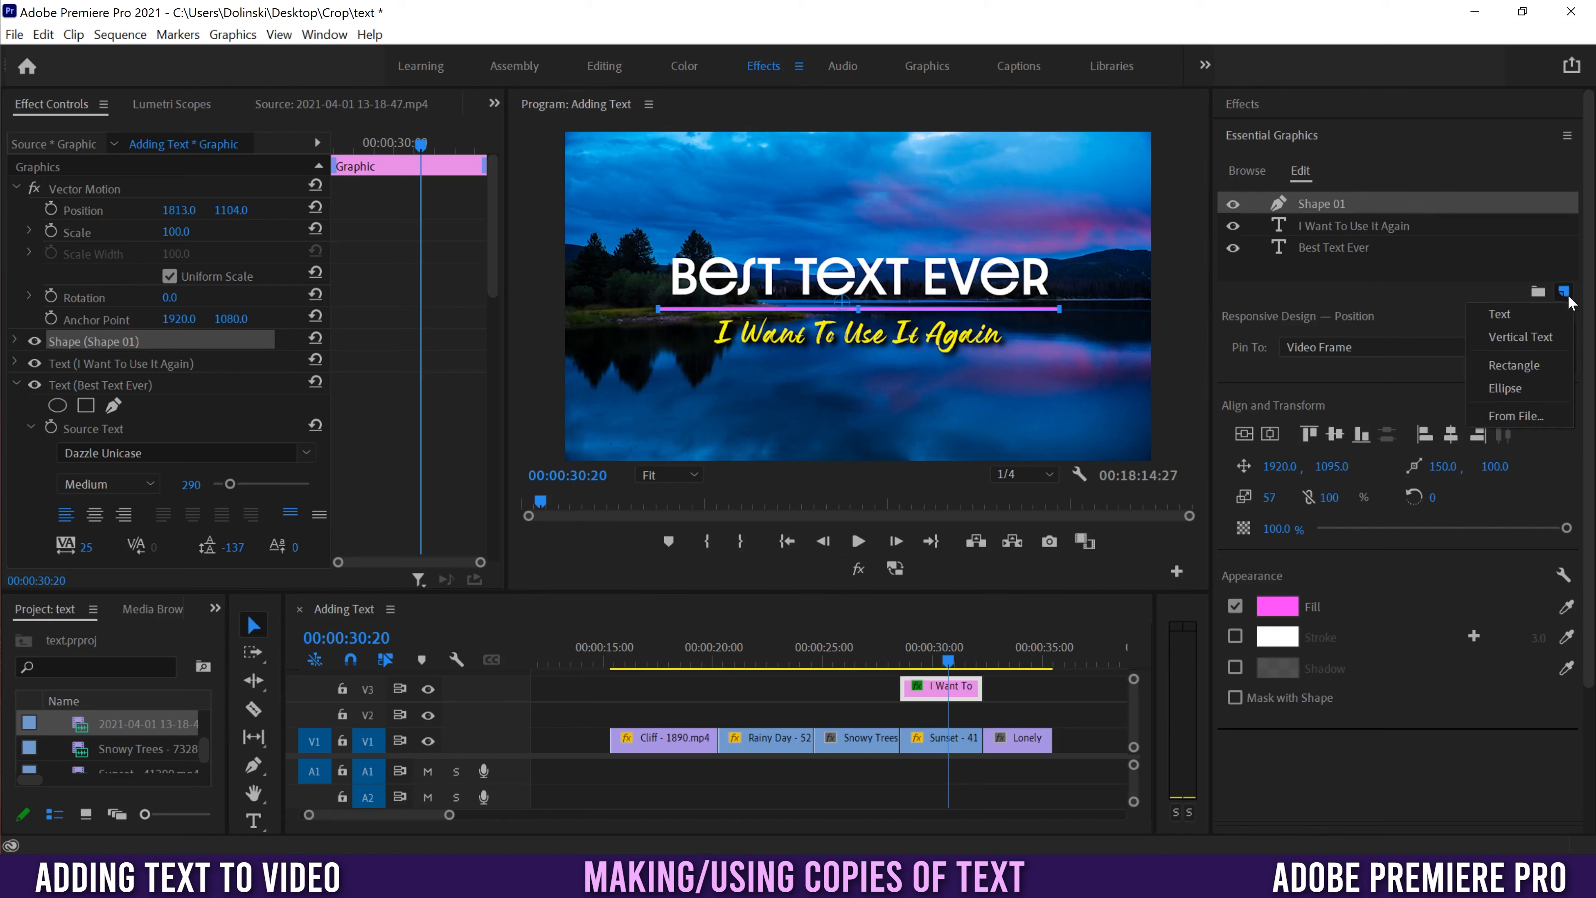
left_click(1527, 363)
left_click_drag(864, 299, 1071, 301)
left_click_drag(943, 286, 943, 305)
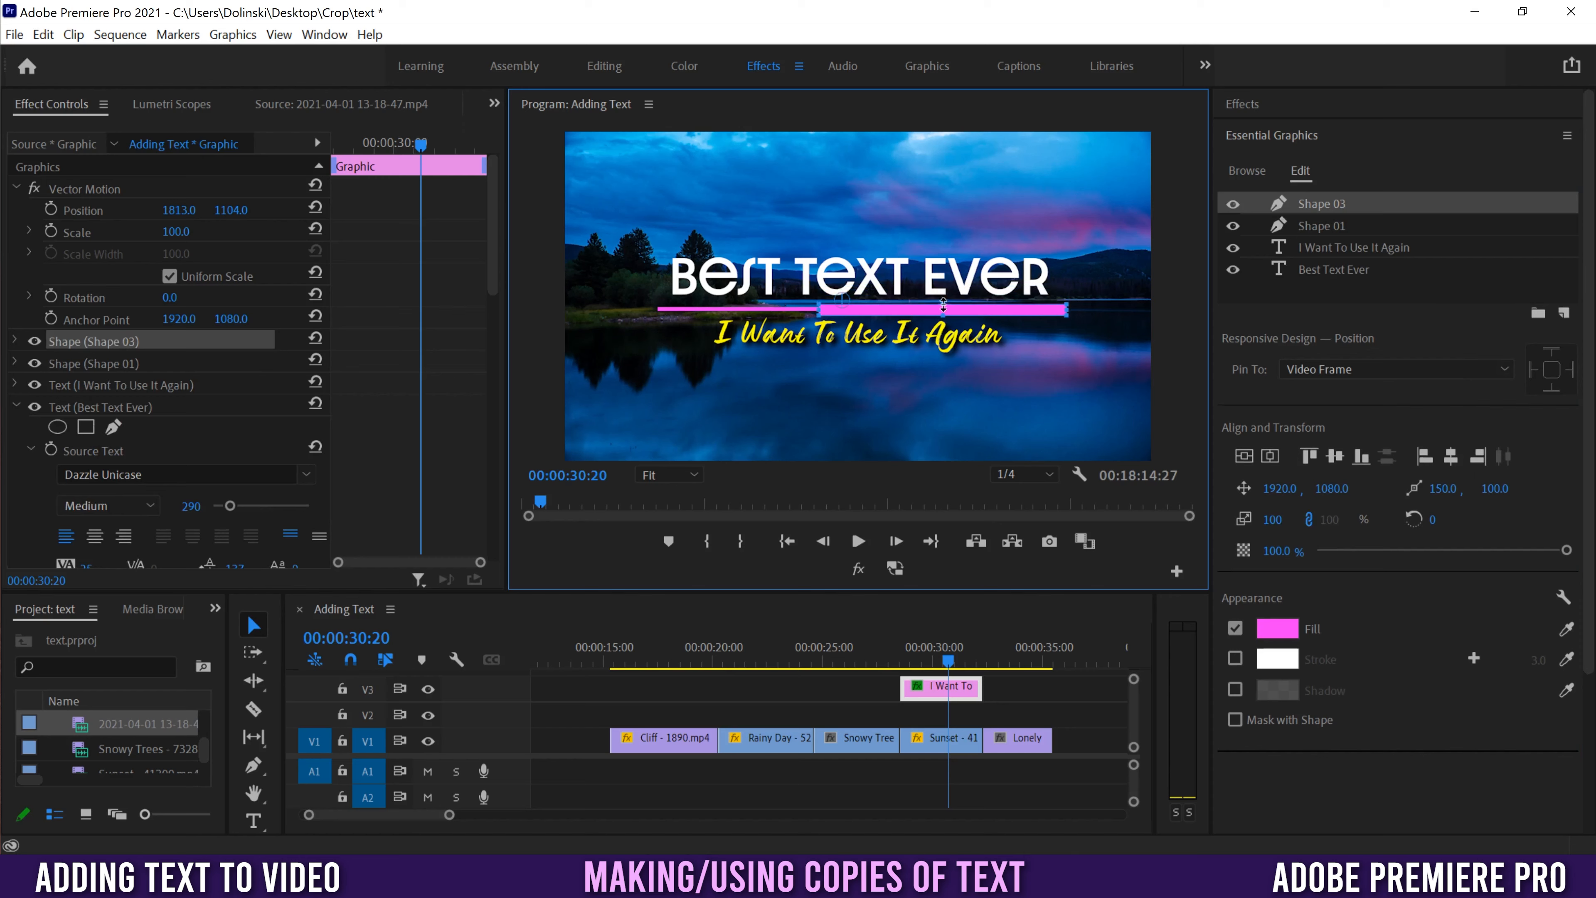
left_click_drag(1334, 497, 1295, 497)
left_click(1233, 204)
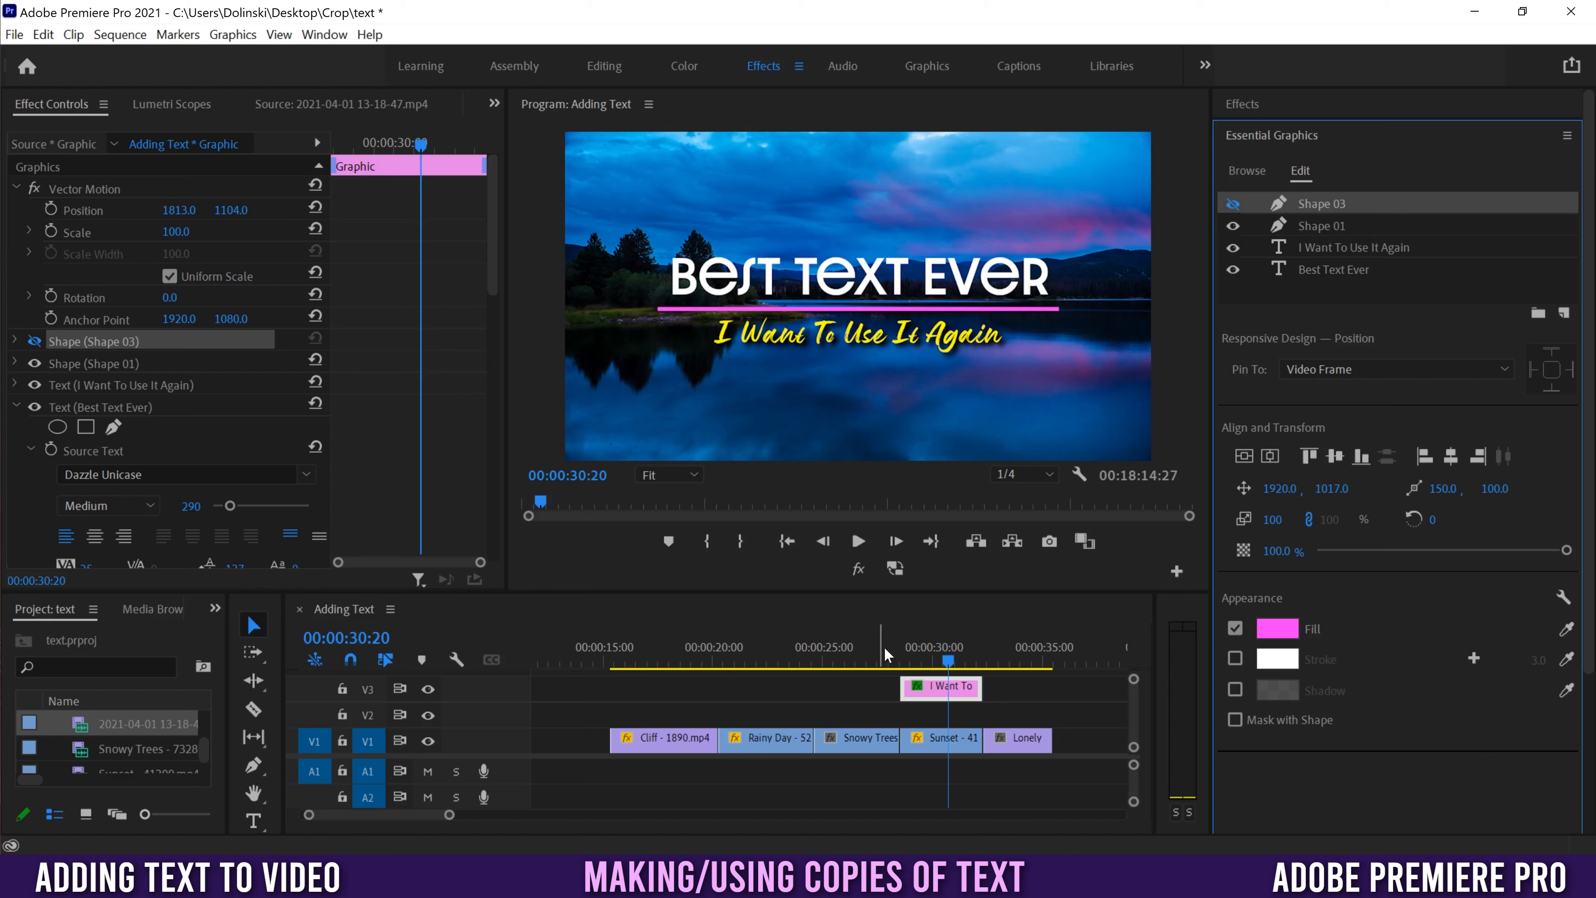
- Duplicate the Best Text Ever graphic on V3 and place the copy above the Rainy Day clip
left_click(924, 692)
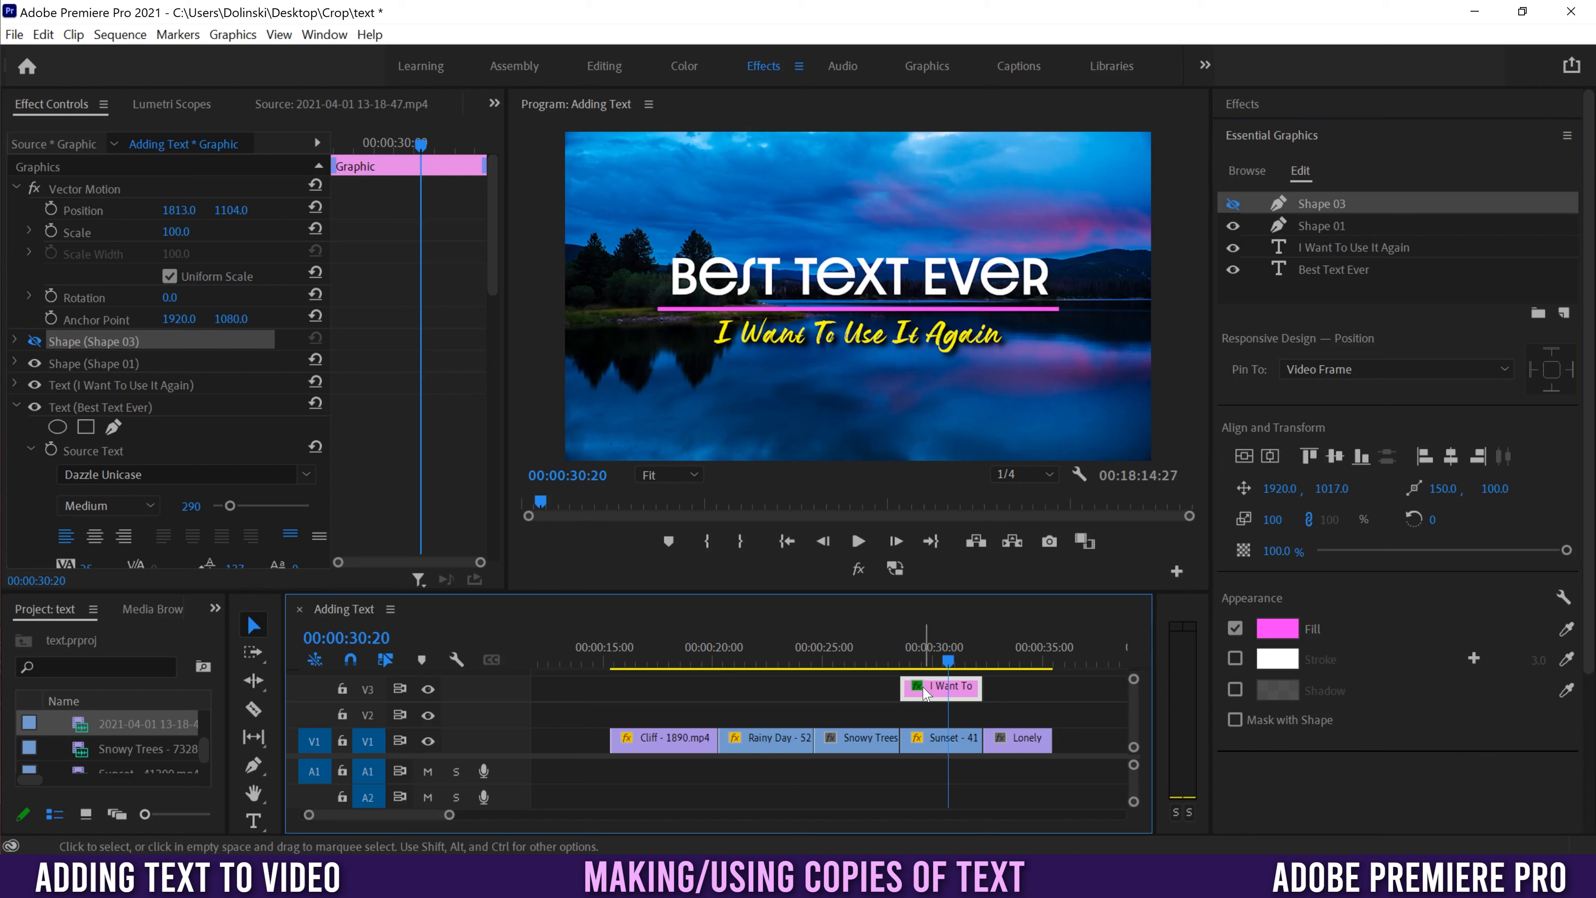
left_click(929, 691)
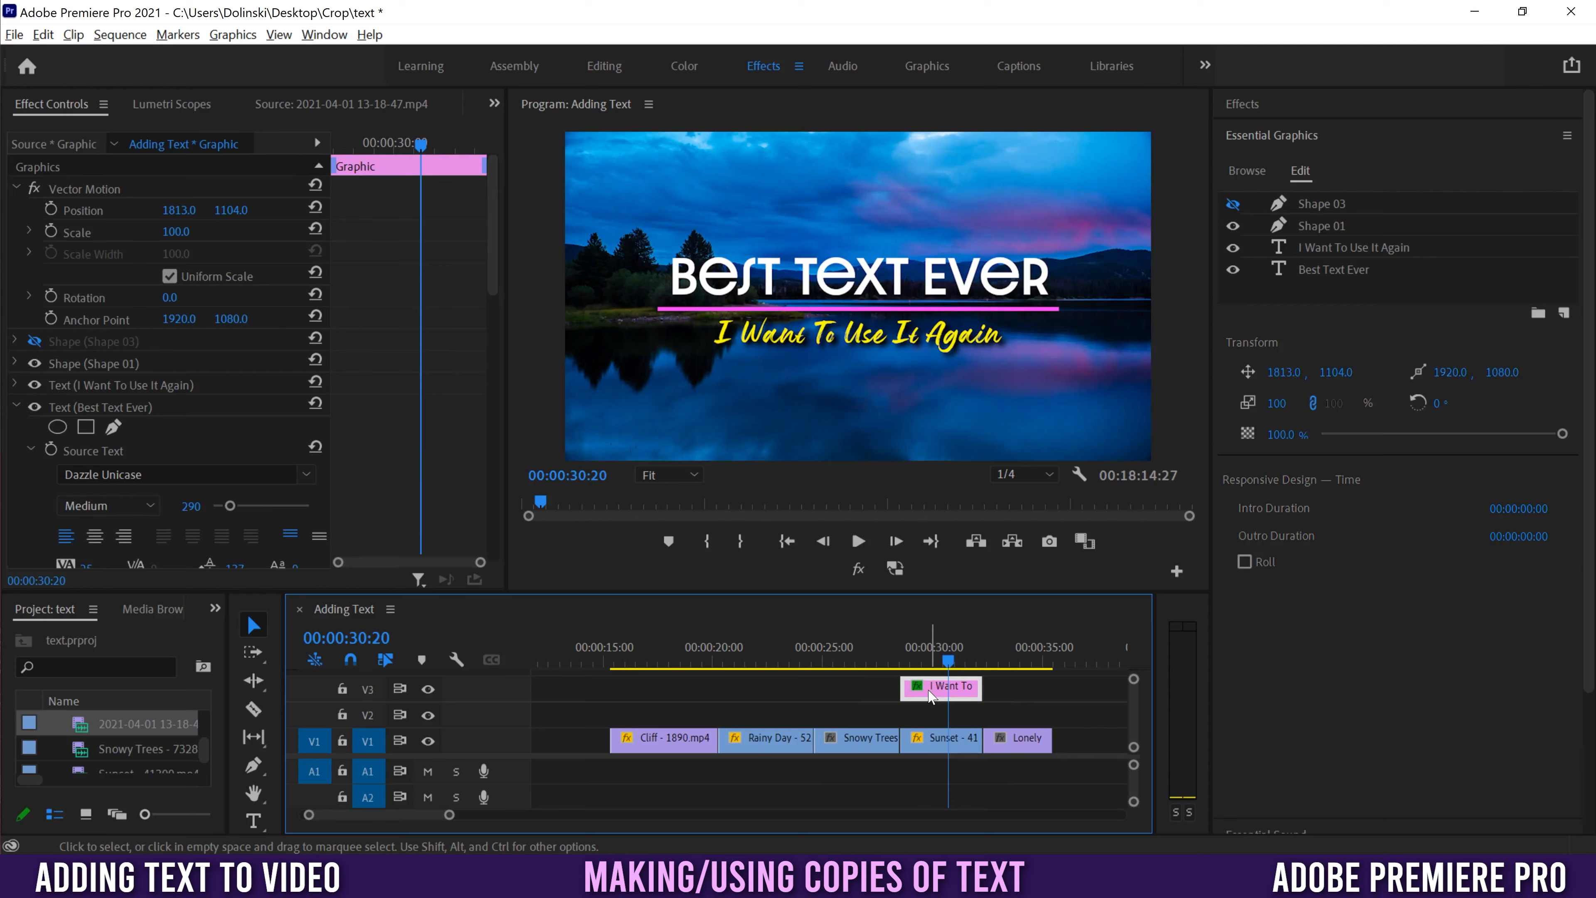
left_click_drag(929, 697, 773, 695)
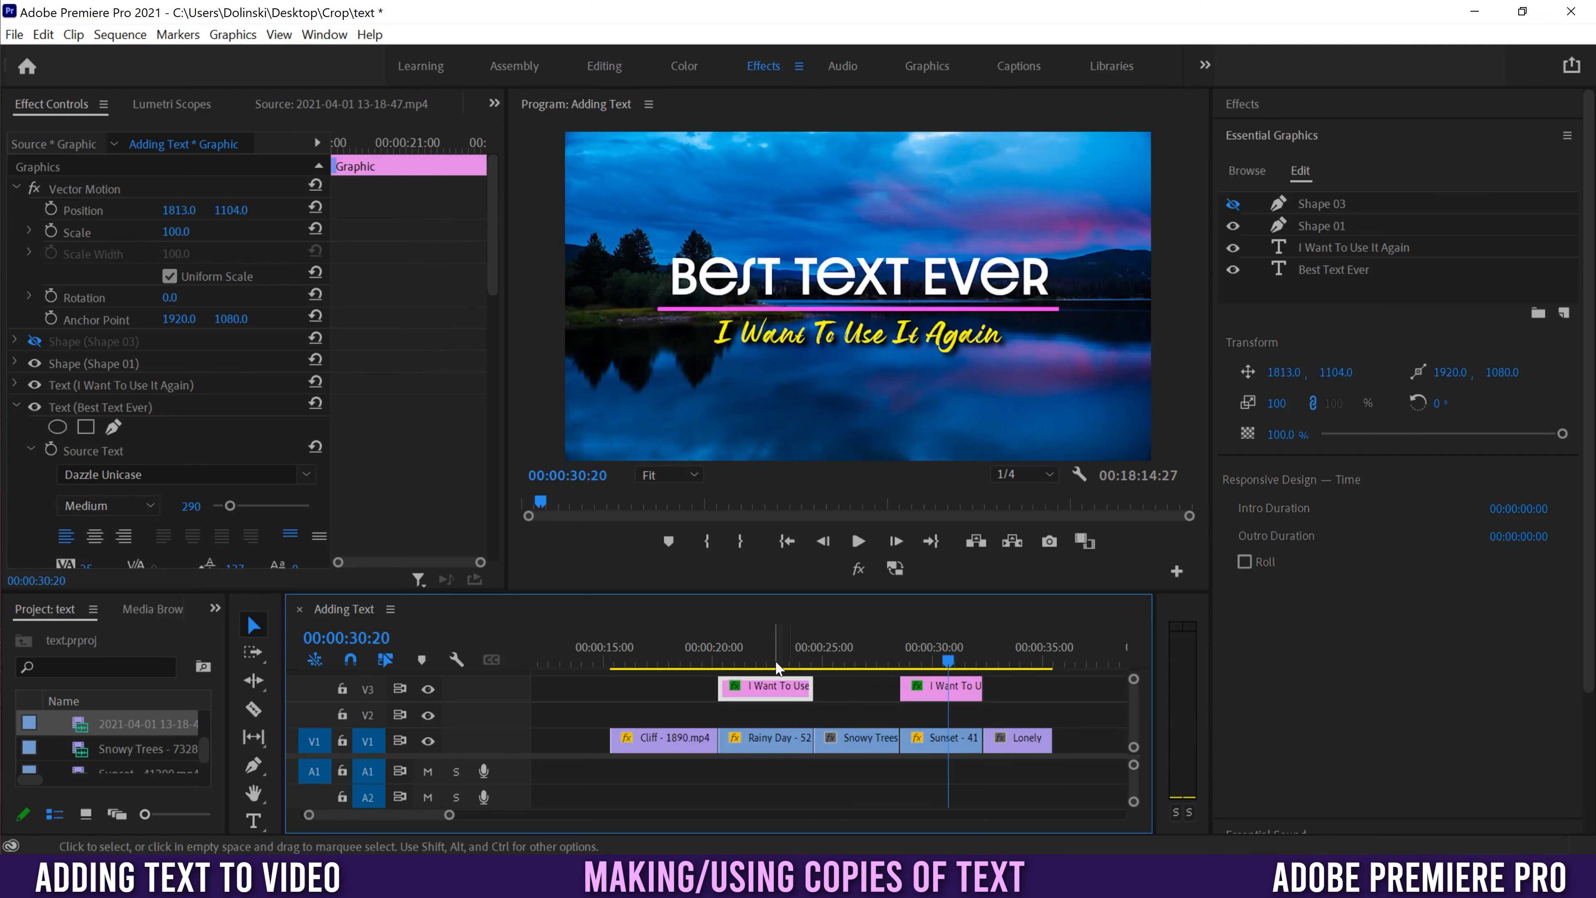
- Change the copied graphic's title to "Worst Text Ever" and center it horizontally in the frame
left_click(765, 661)
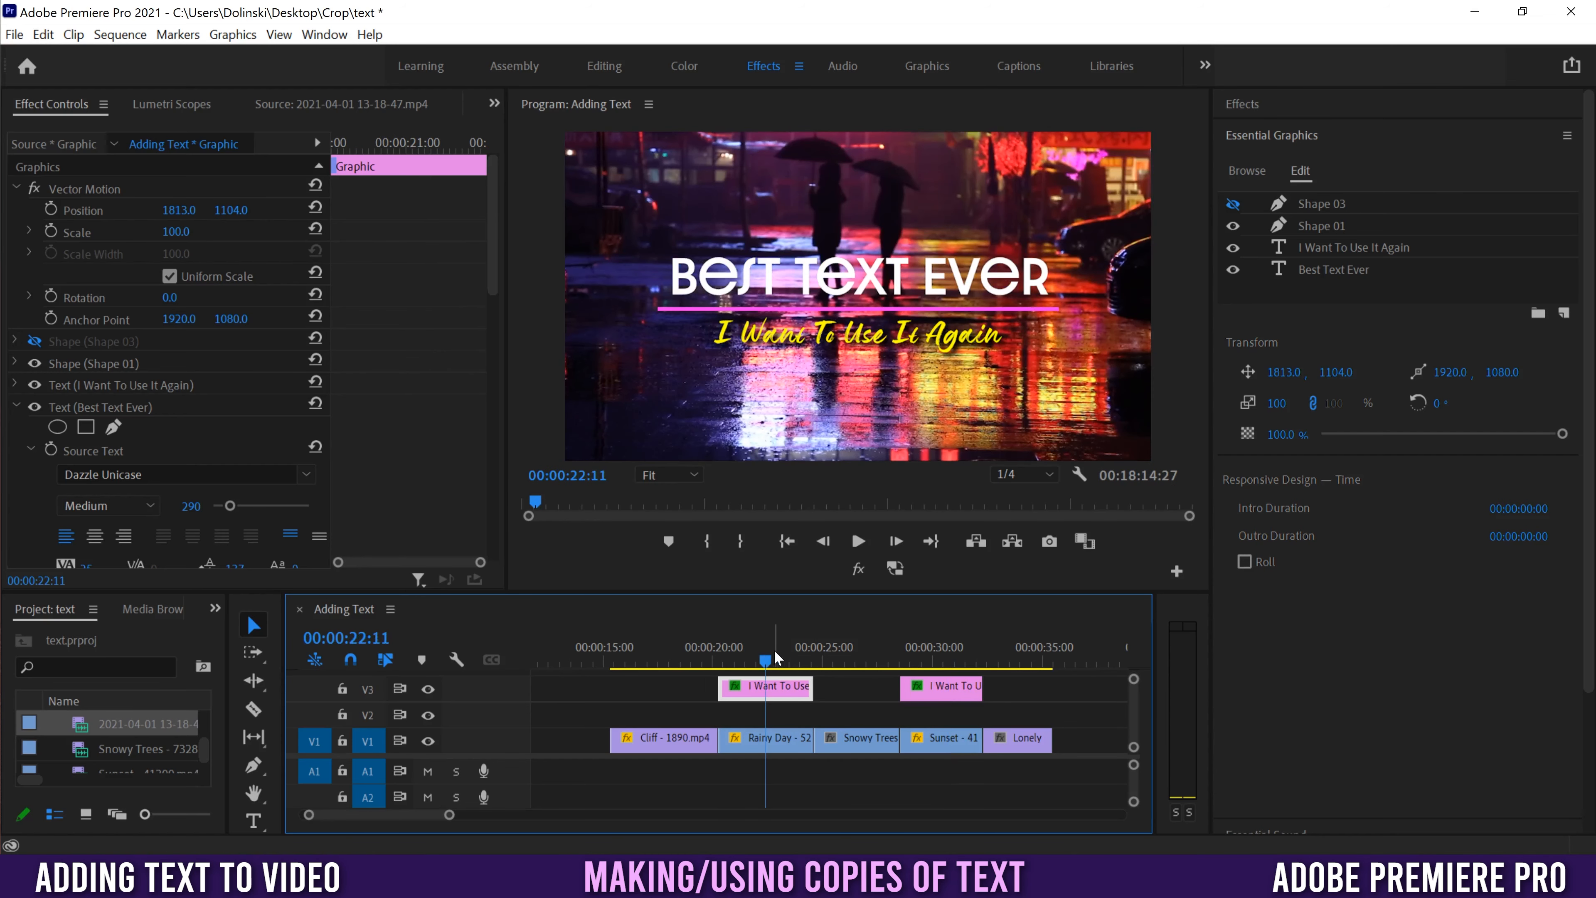
double_click(767, 279)
left_click_drag(784, 278, 697, 274)
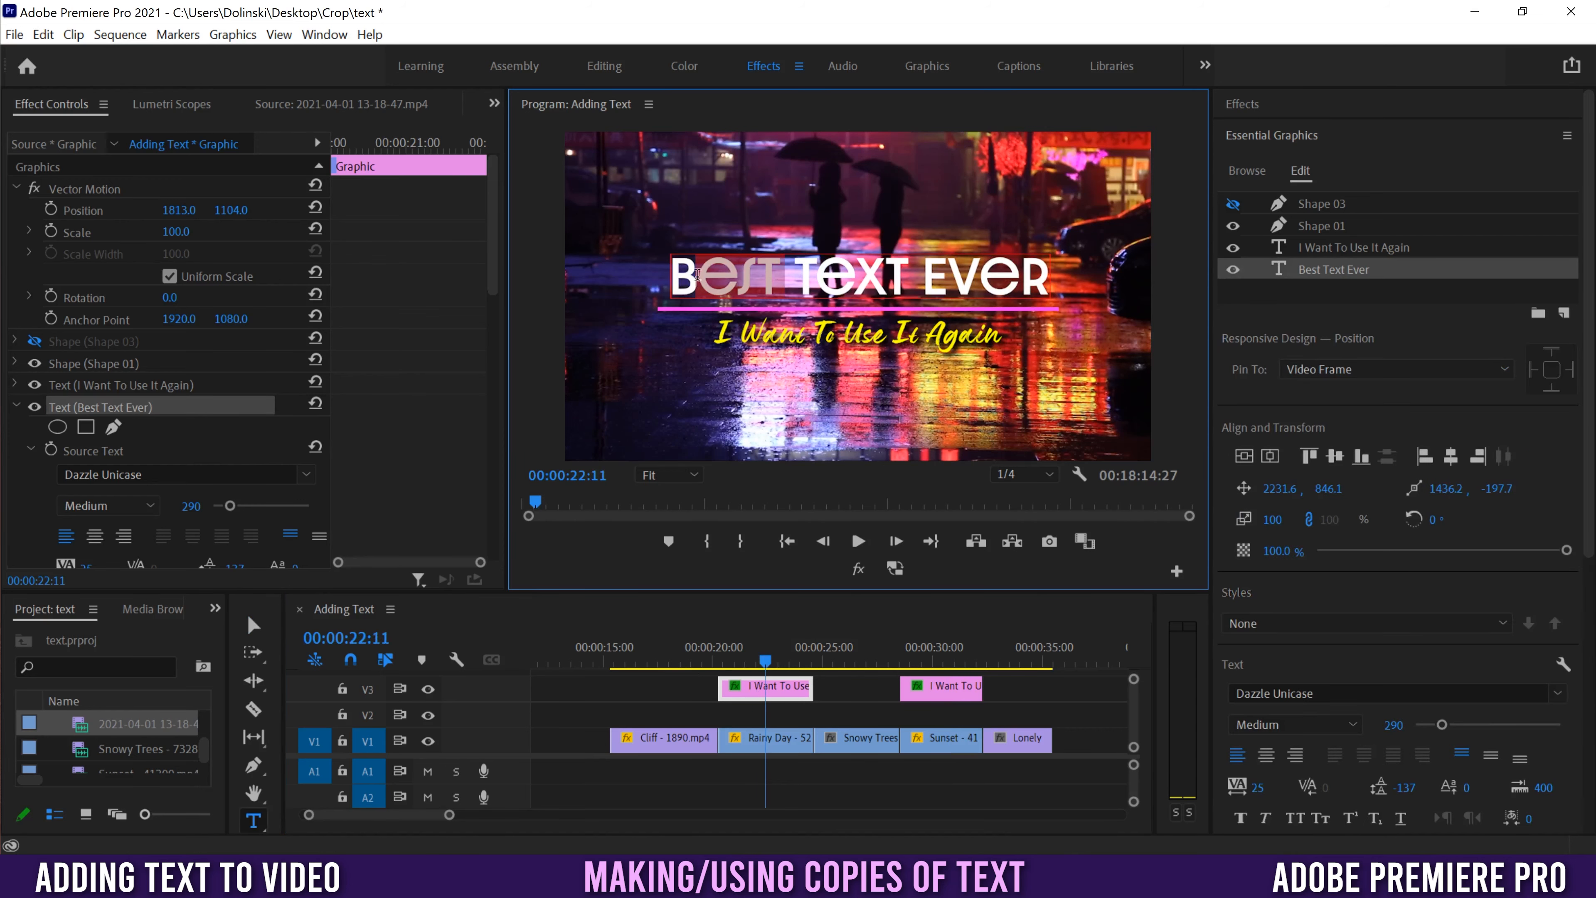
key("BackSpace")
key("BackSpace")
type("Worst")
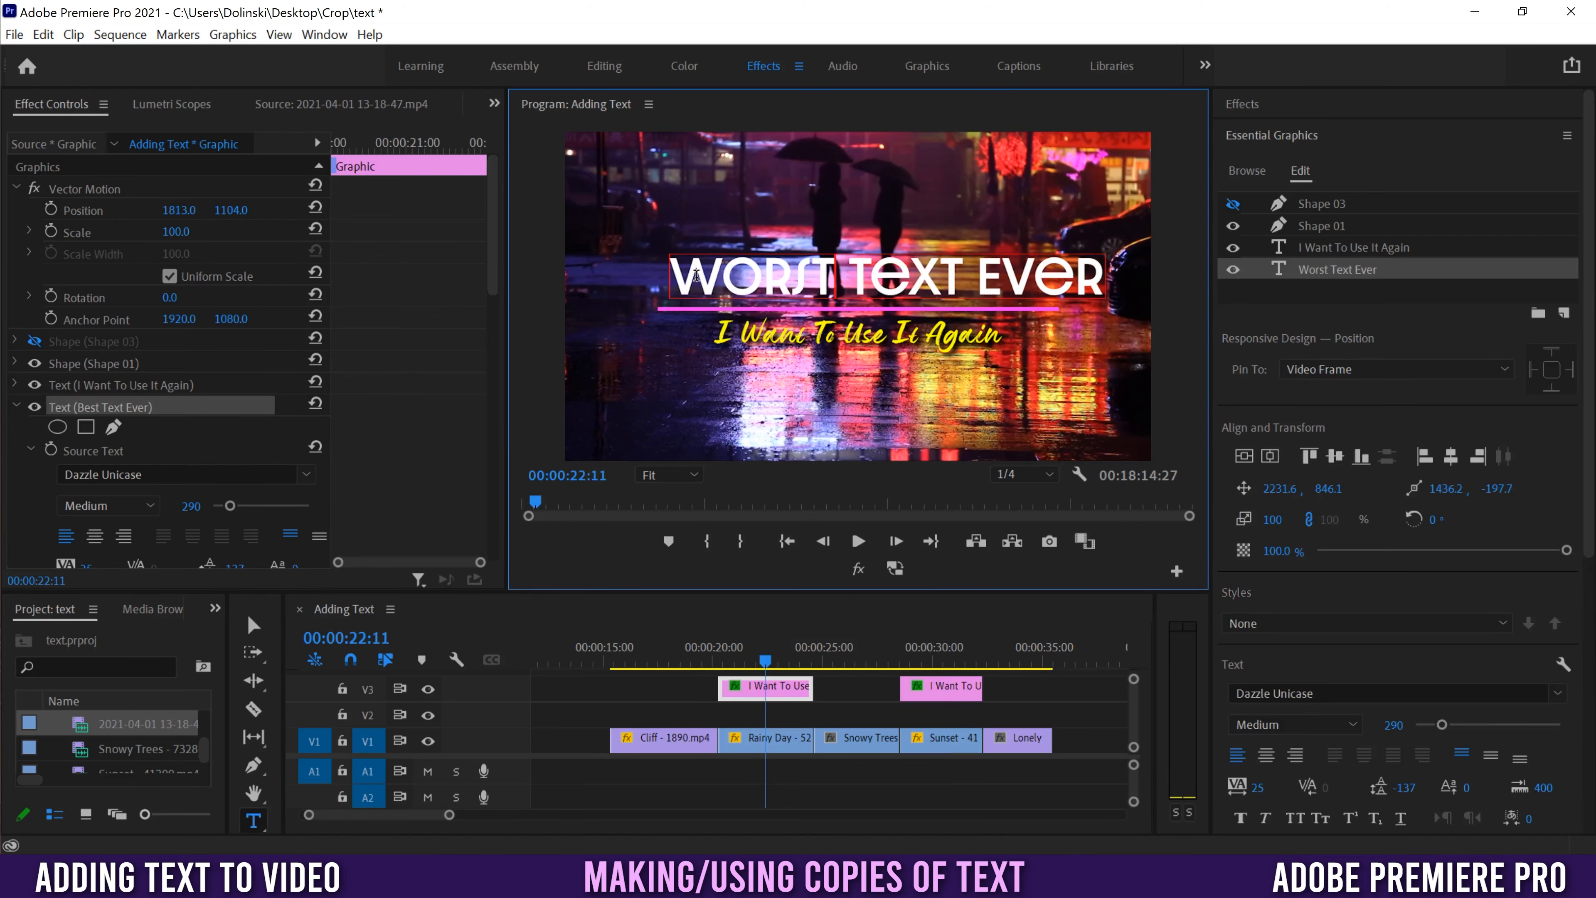
left_click(1270, 455)
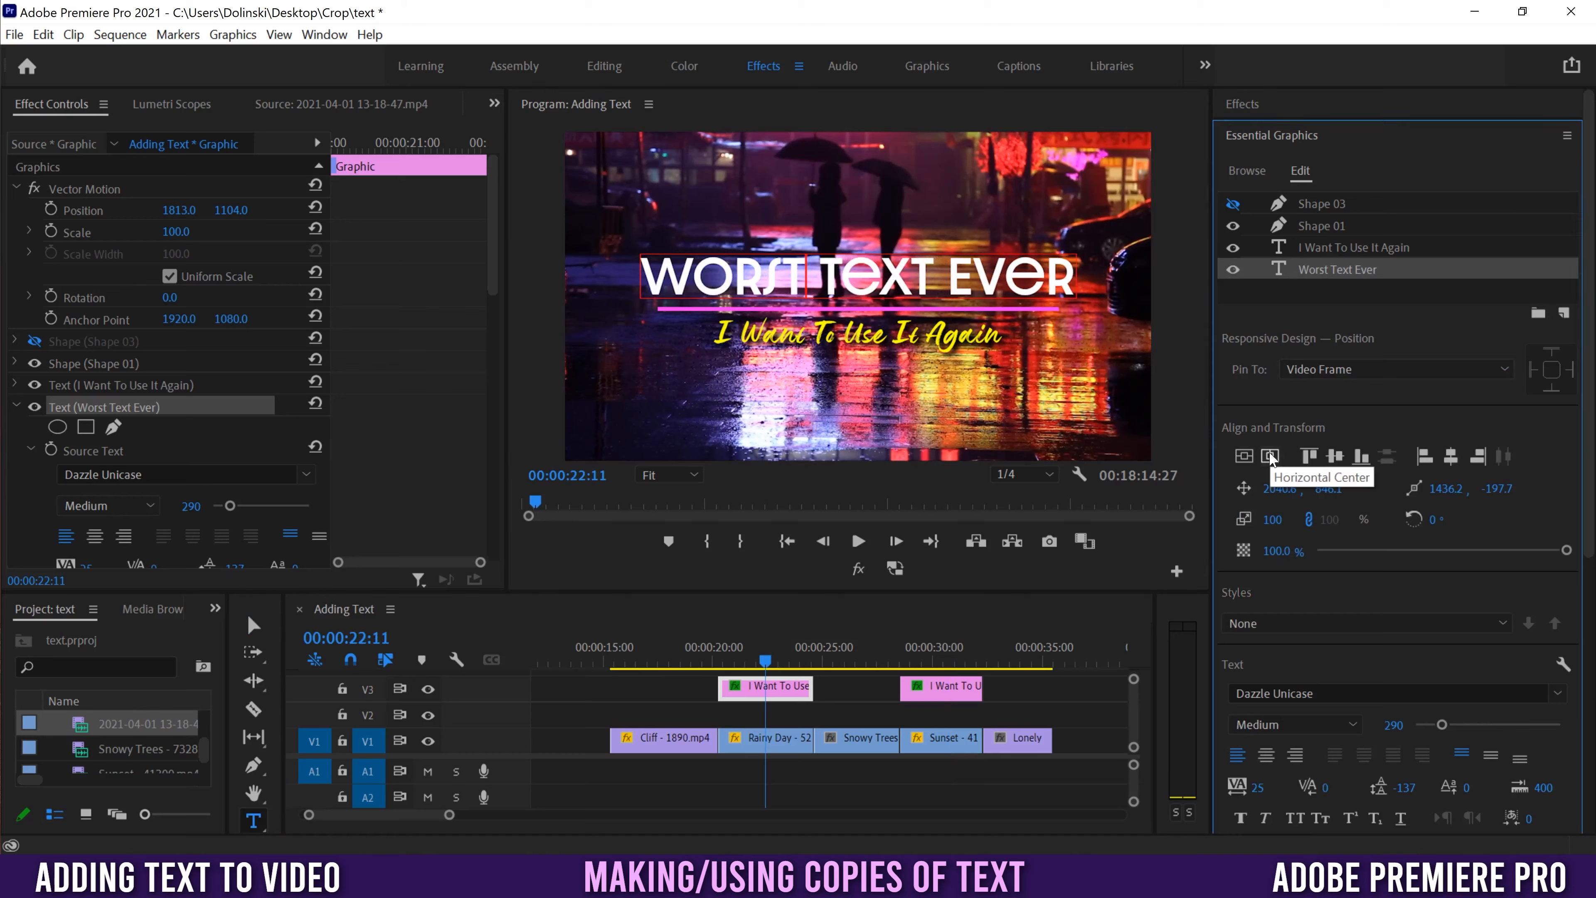
- Change the copied graphic's subtitle to "I Don't Want To Use It Again" and center it horizontally
left_click(787, 344)
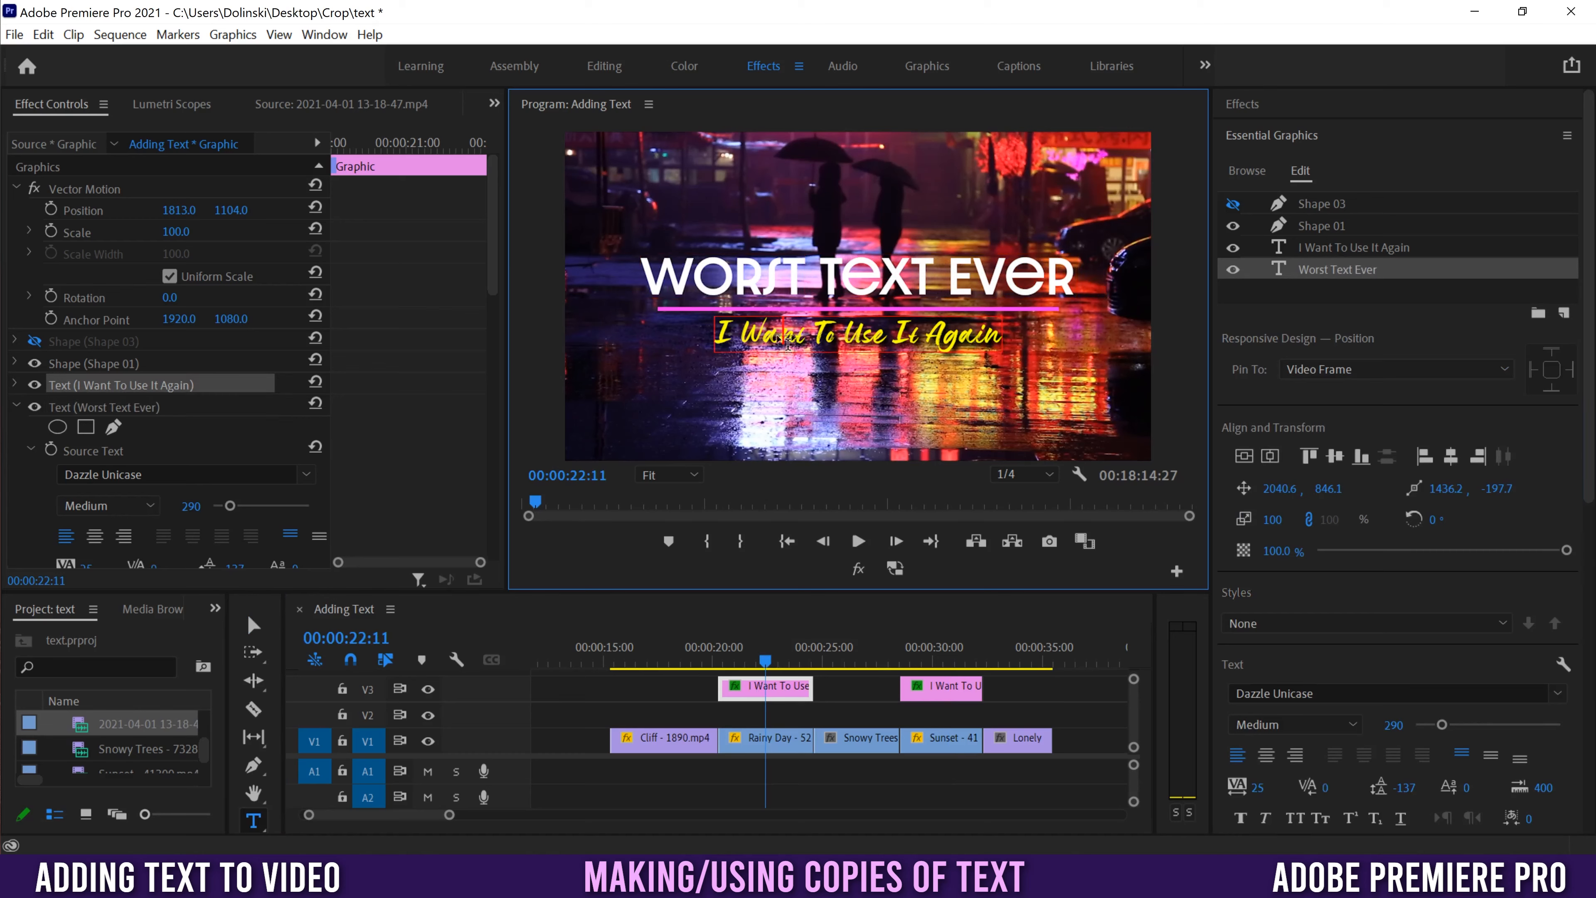
left_click(743, 330)
type("Don't")
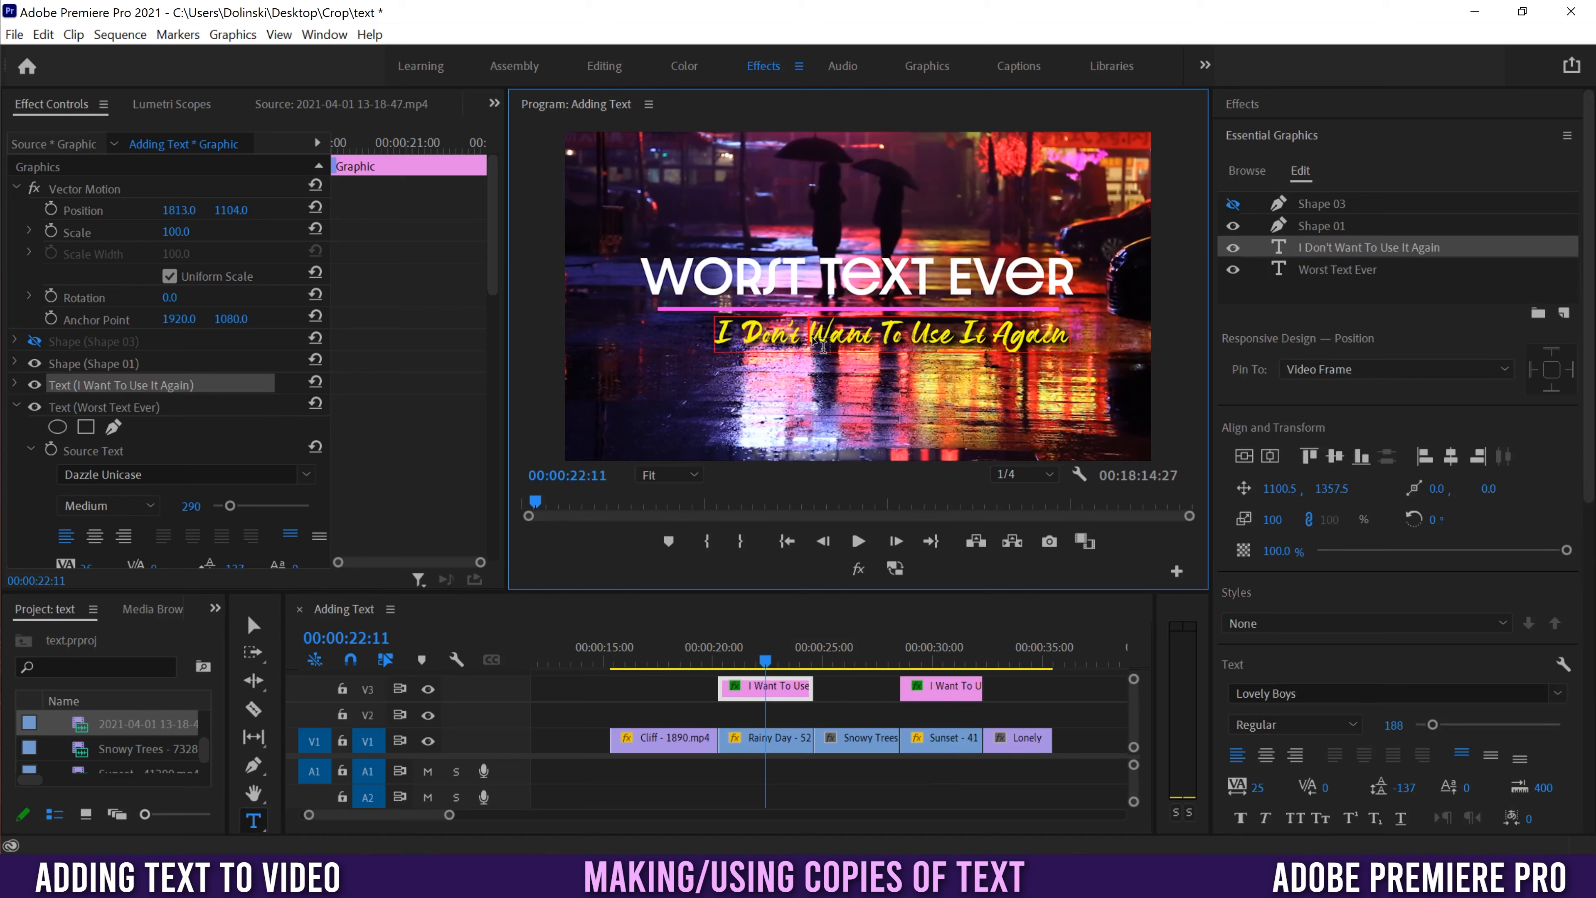
left_click(1271, 455)
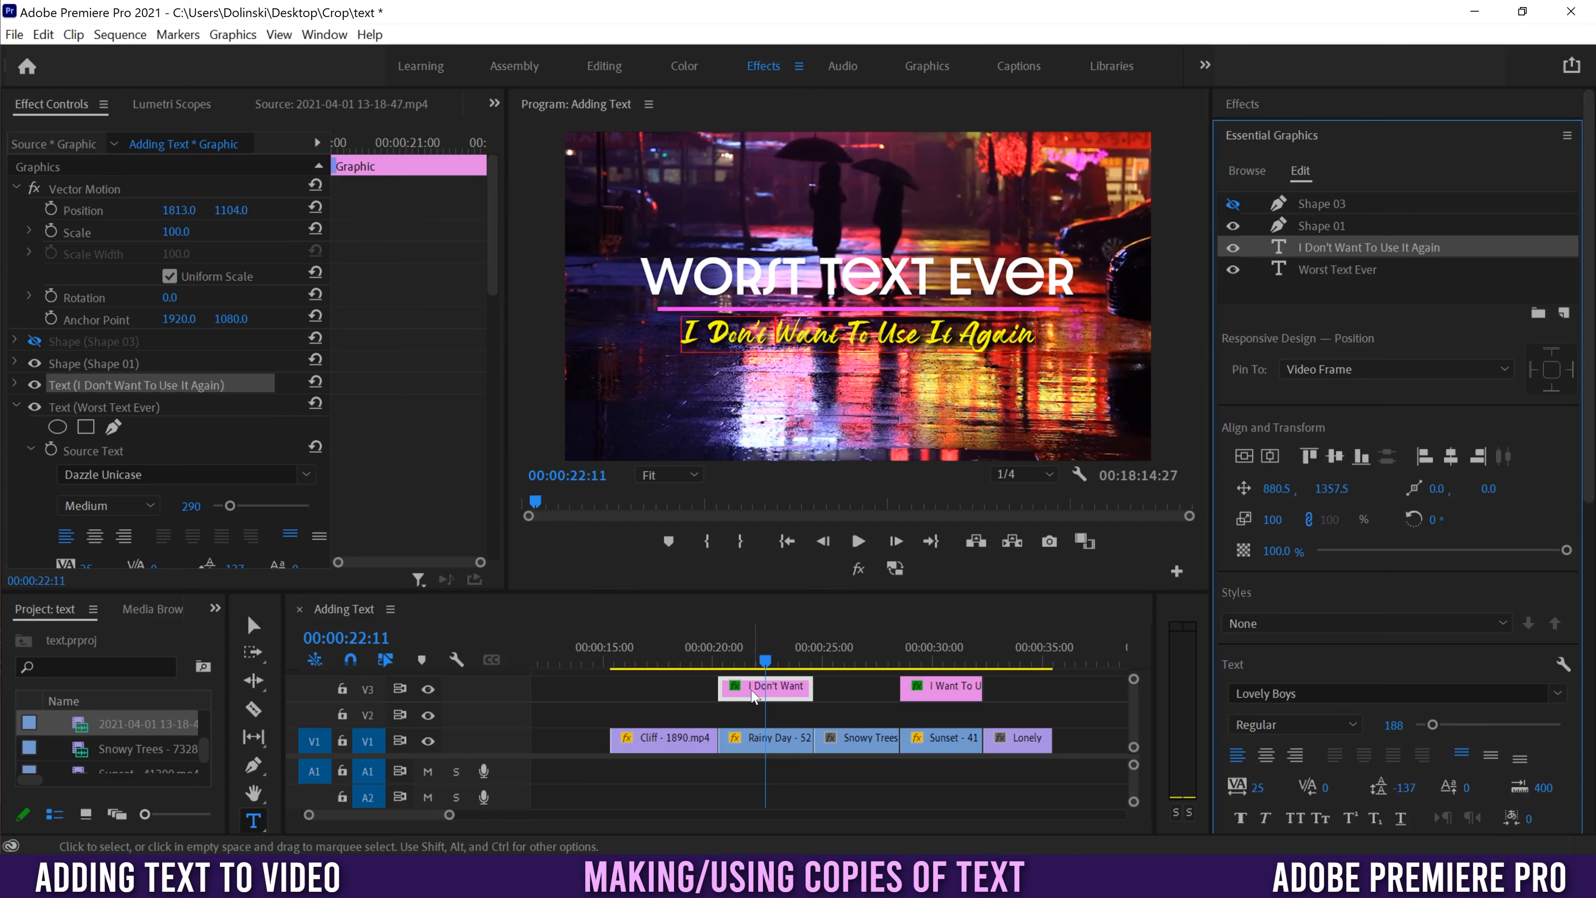
- Compare the original graphic over the Sunset clip with the edited copy over the Rainy Day clip
left_click(935, 658)
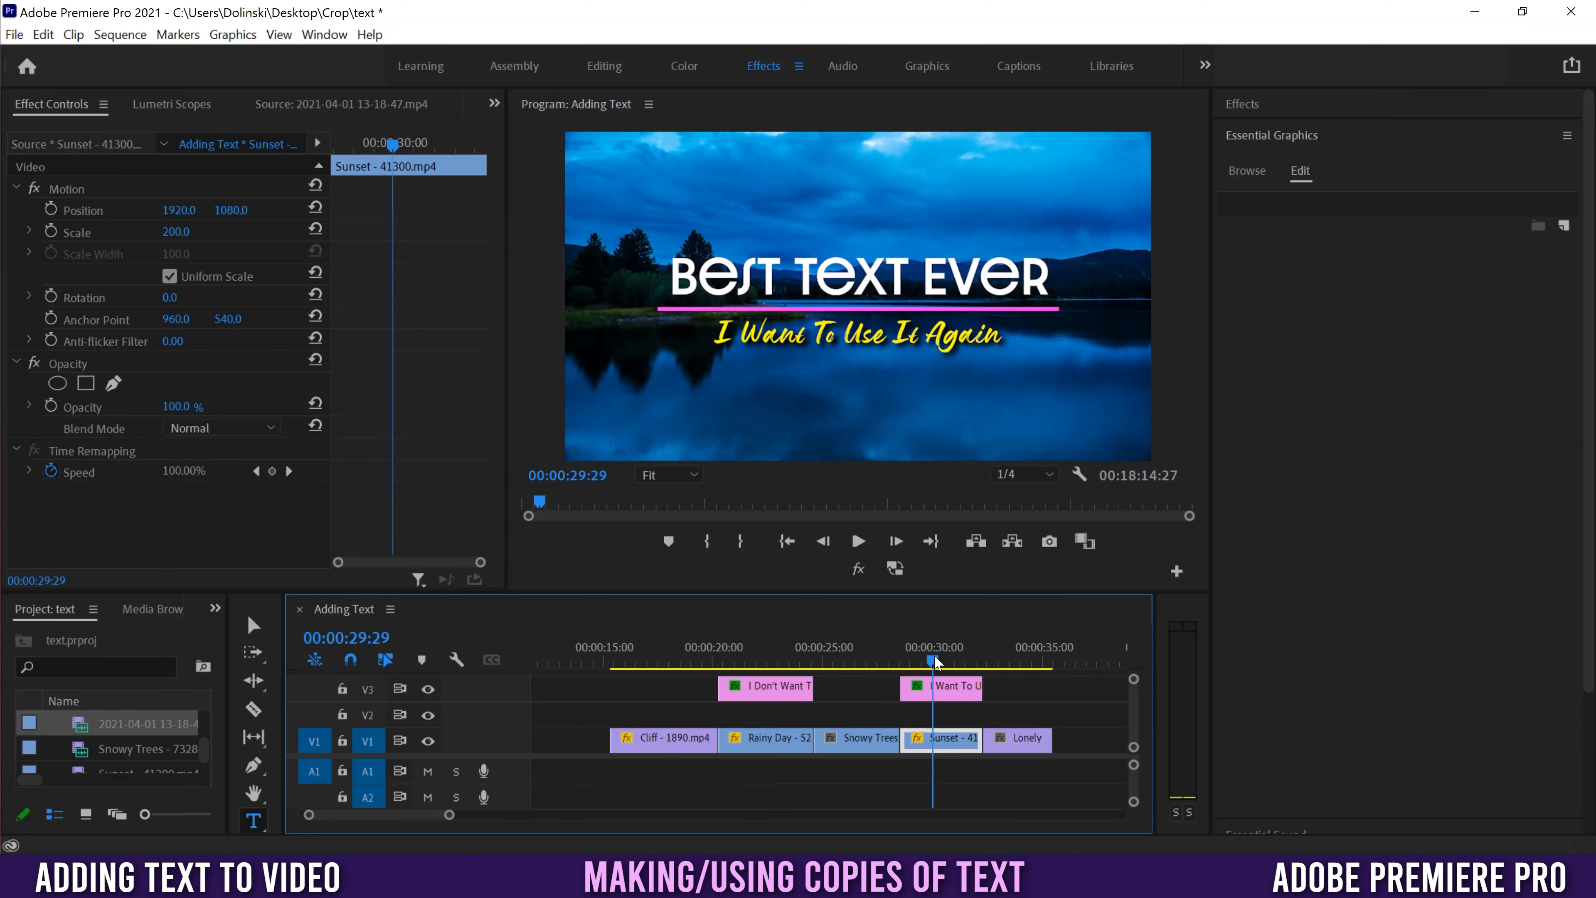
left_click(949, 690)
left_click(768, 660)
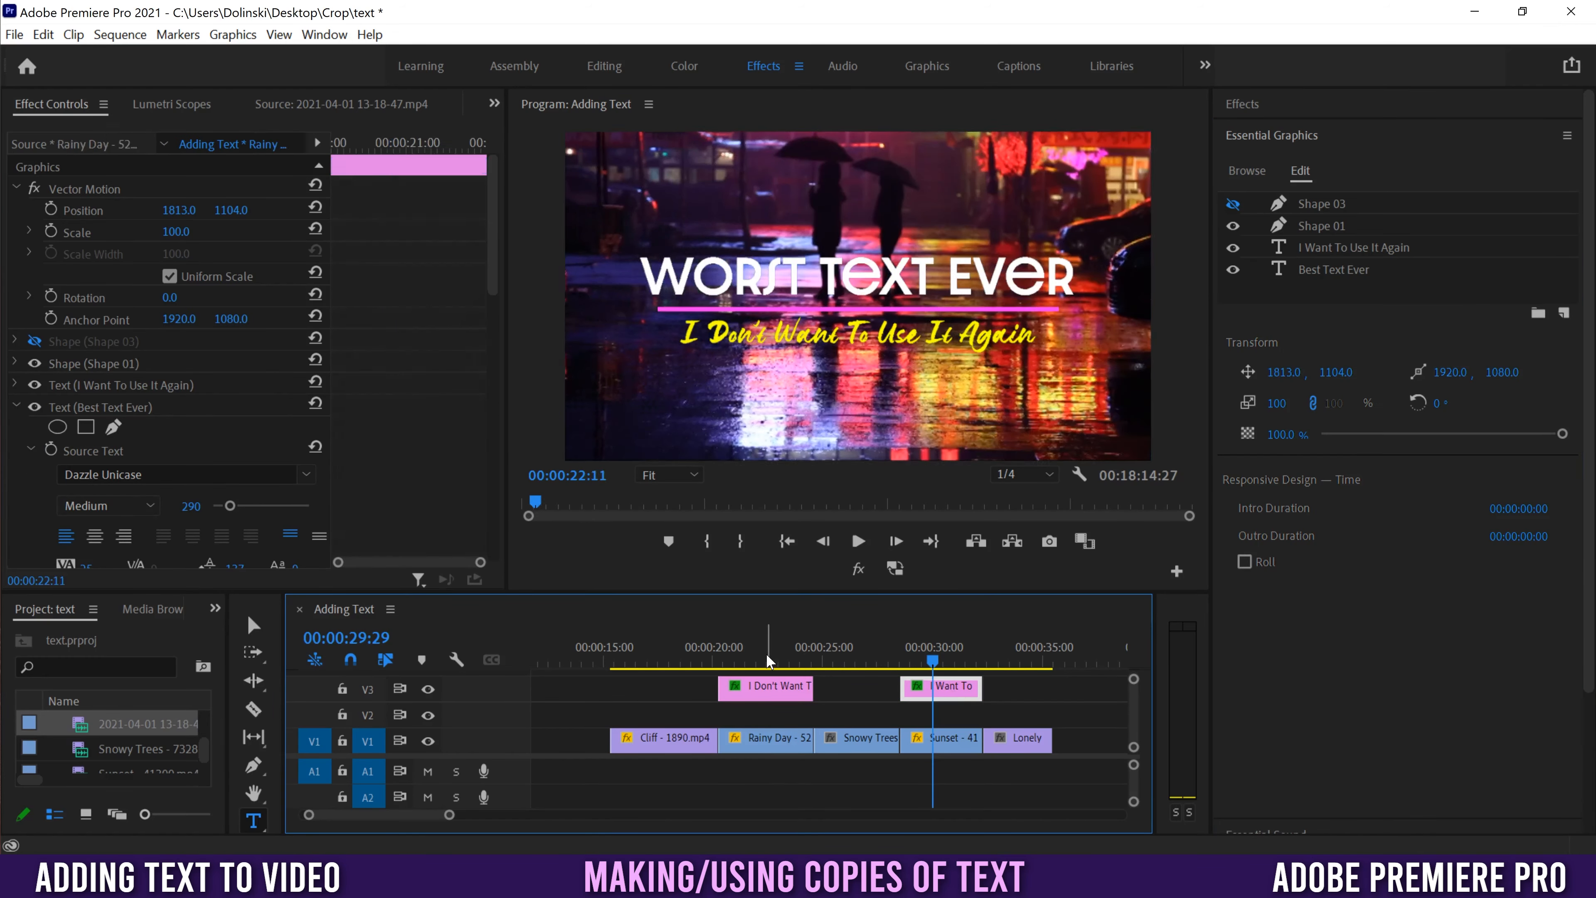
- Extend the copied V3 graphic from before the Cliff clip to the Sunset graphic, and split it at both ends of the Rainy Day clip
left_click_drag(812, 689, 899, 690)
left_click_drag(721, 690, 542, 690)
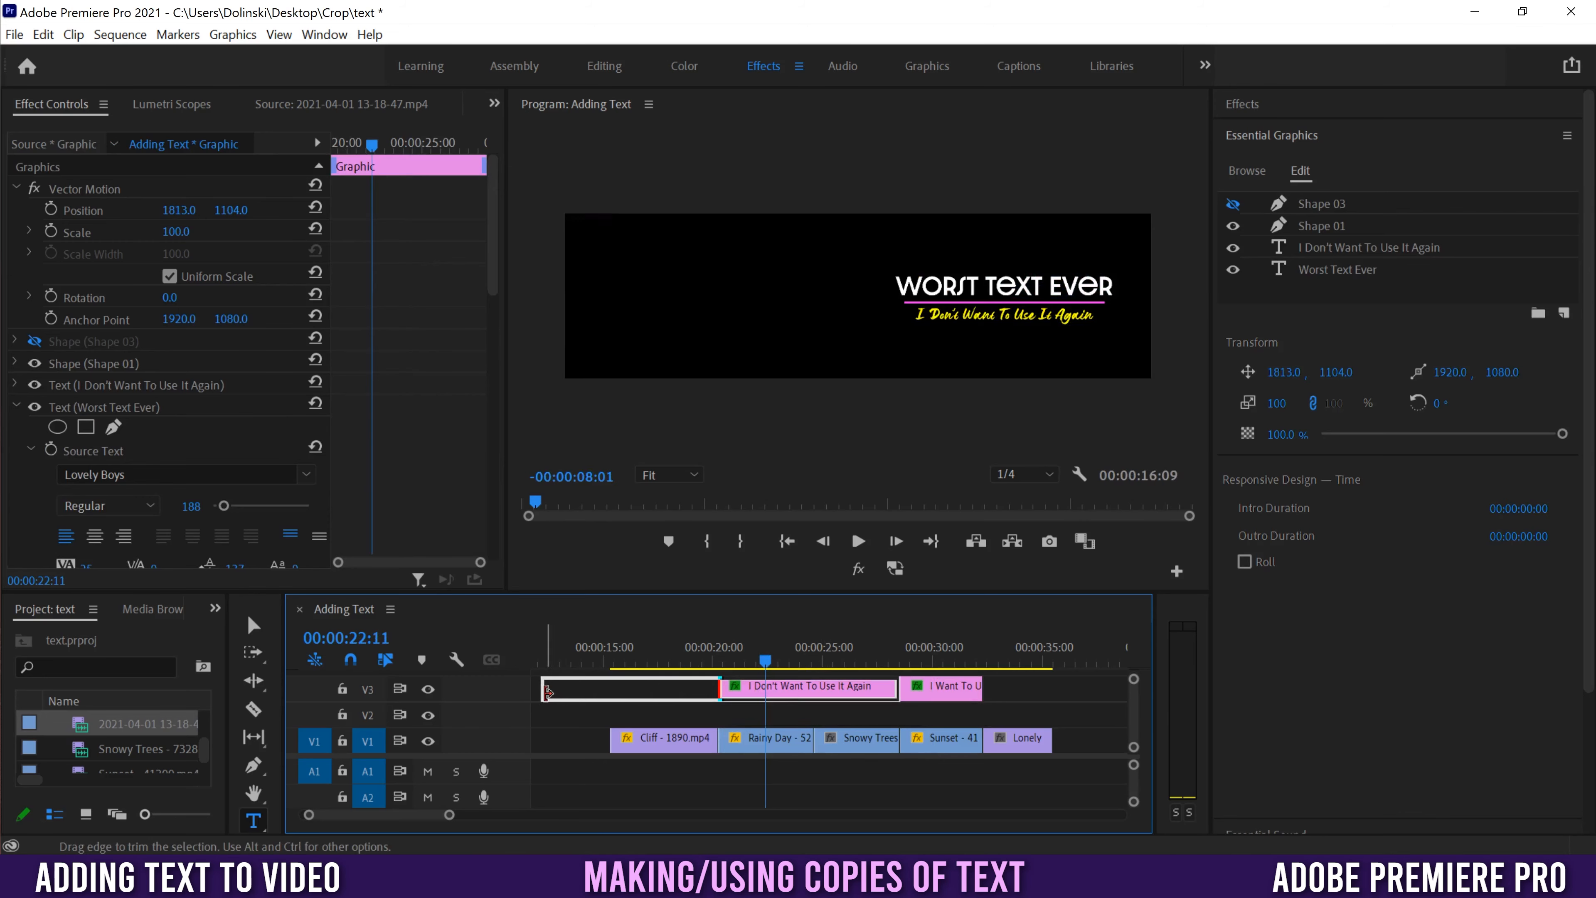
left_click(254, 709)
left_click(719, 688)
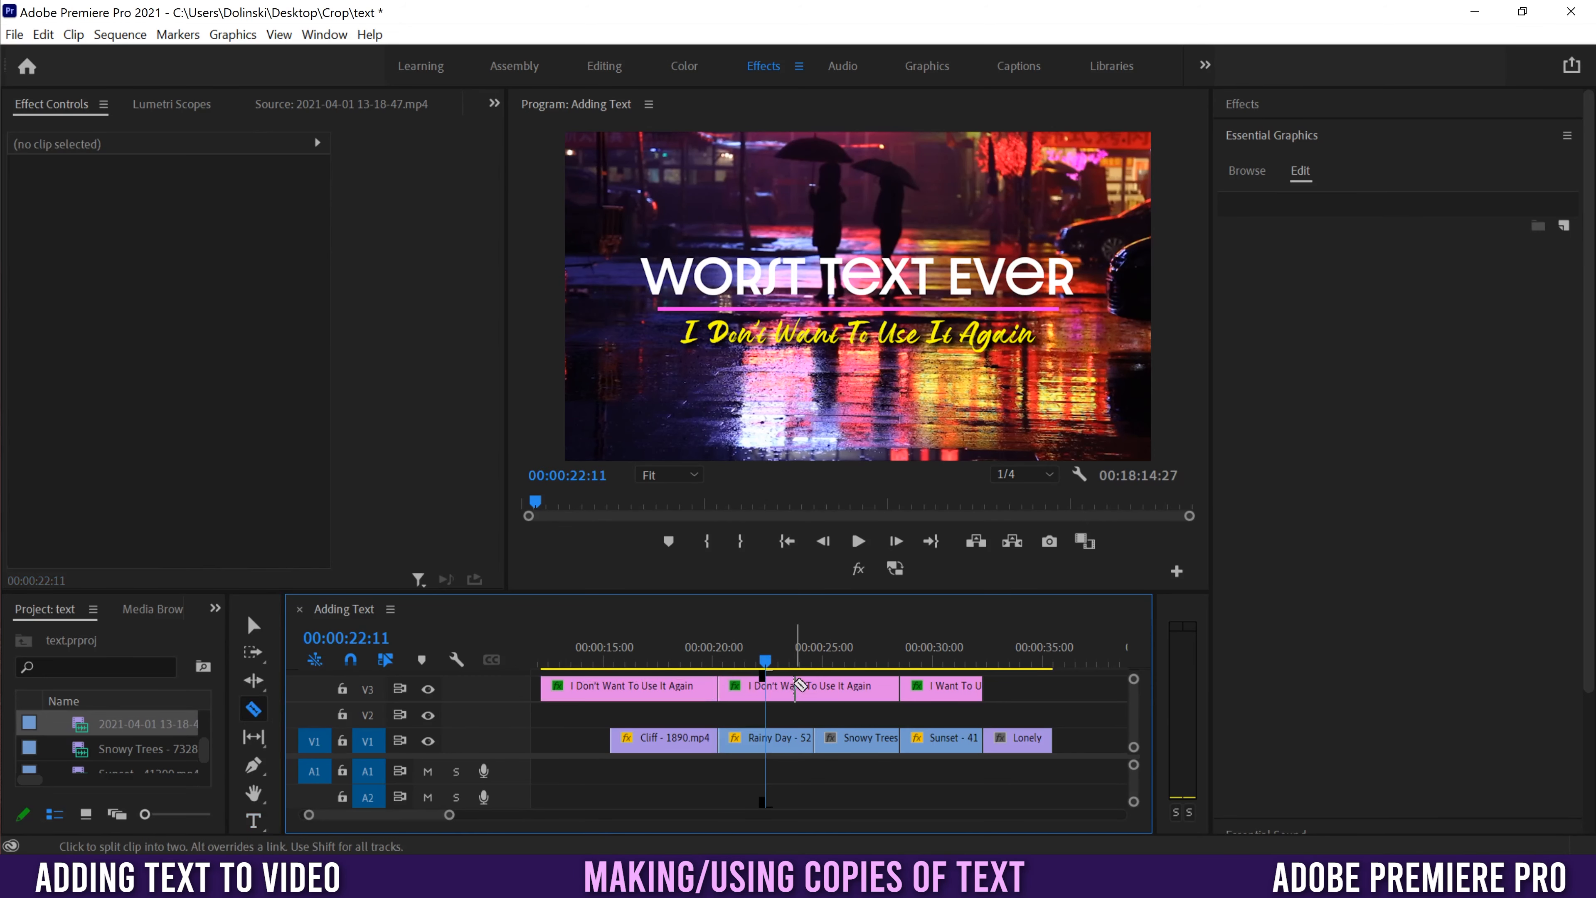
left_click(816, 686)
key("v")
- Change the title of the V3 graphic over the Snowy Trees clip to "Worst Tree Ever"
left_click(782, 665)
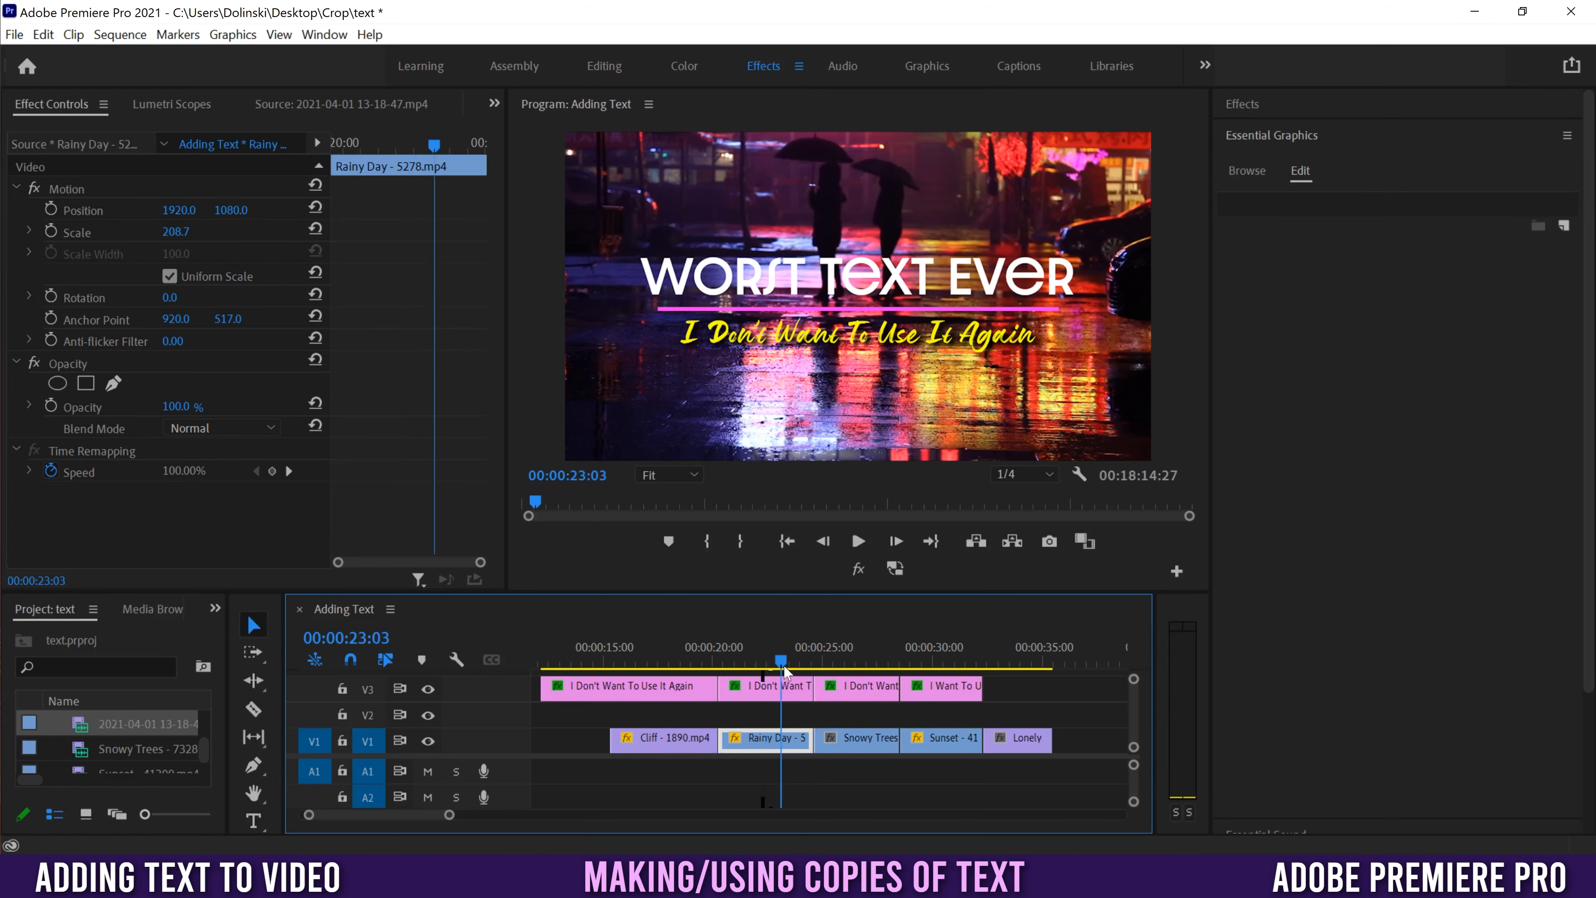
left_click_drag(784, 668, 844, 667)
left_click(856, 688)
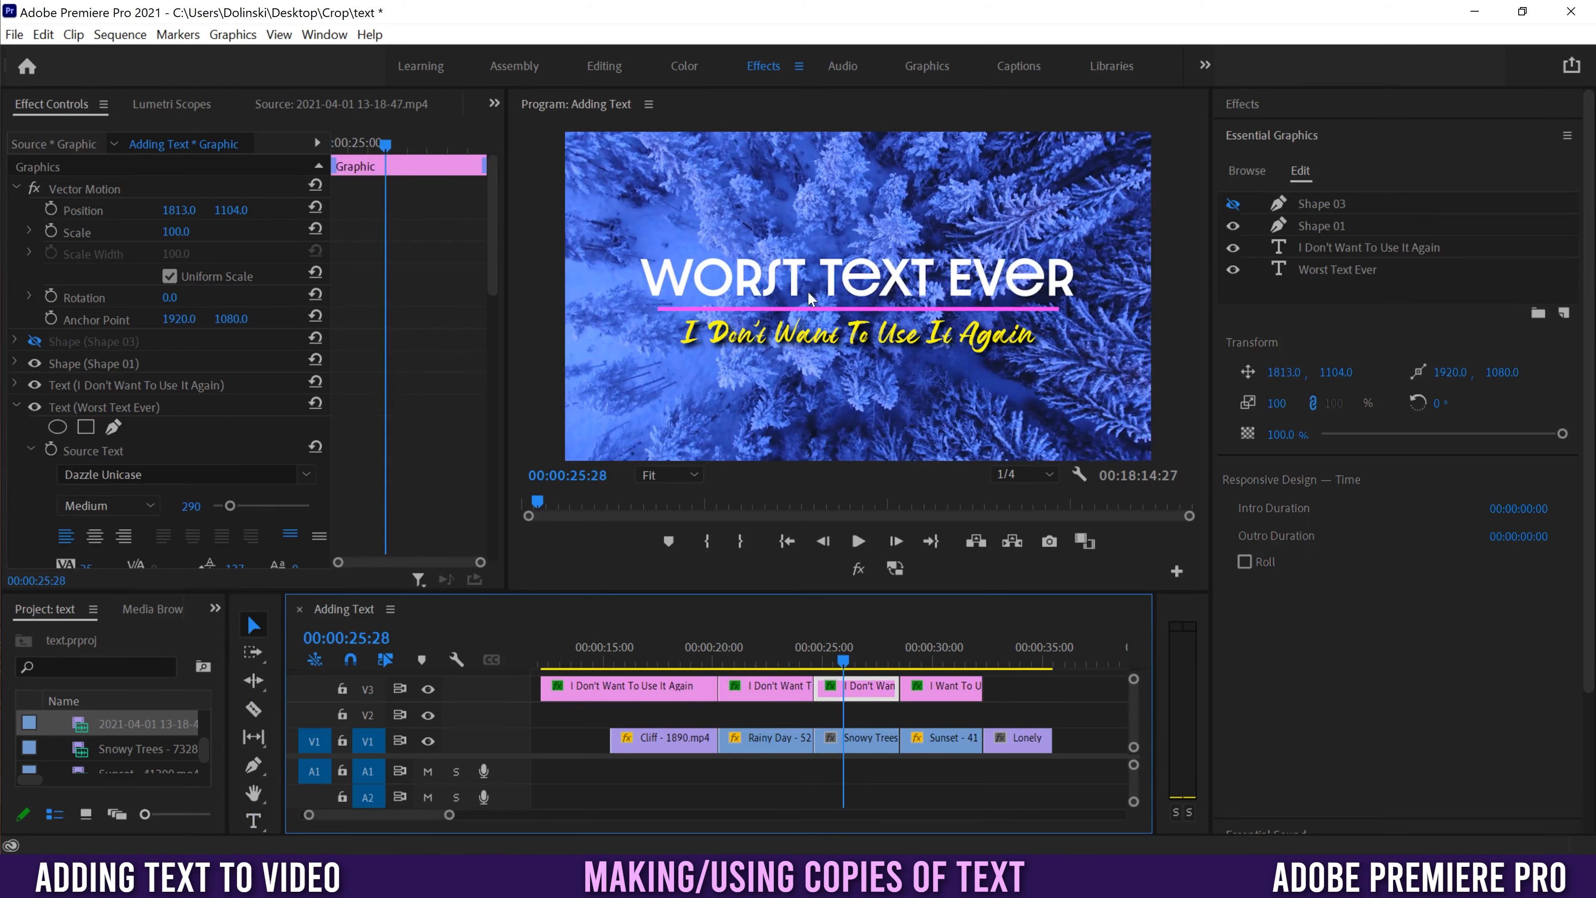
double_click(849, 279)
double_click(924, 282)
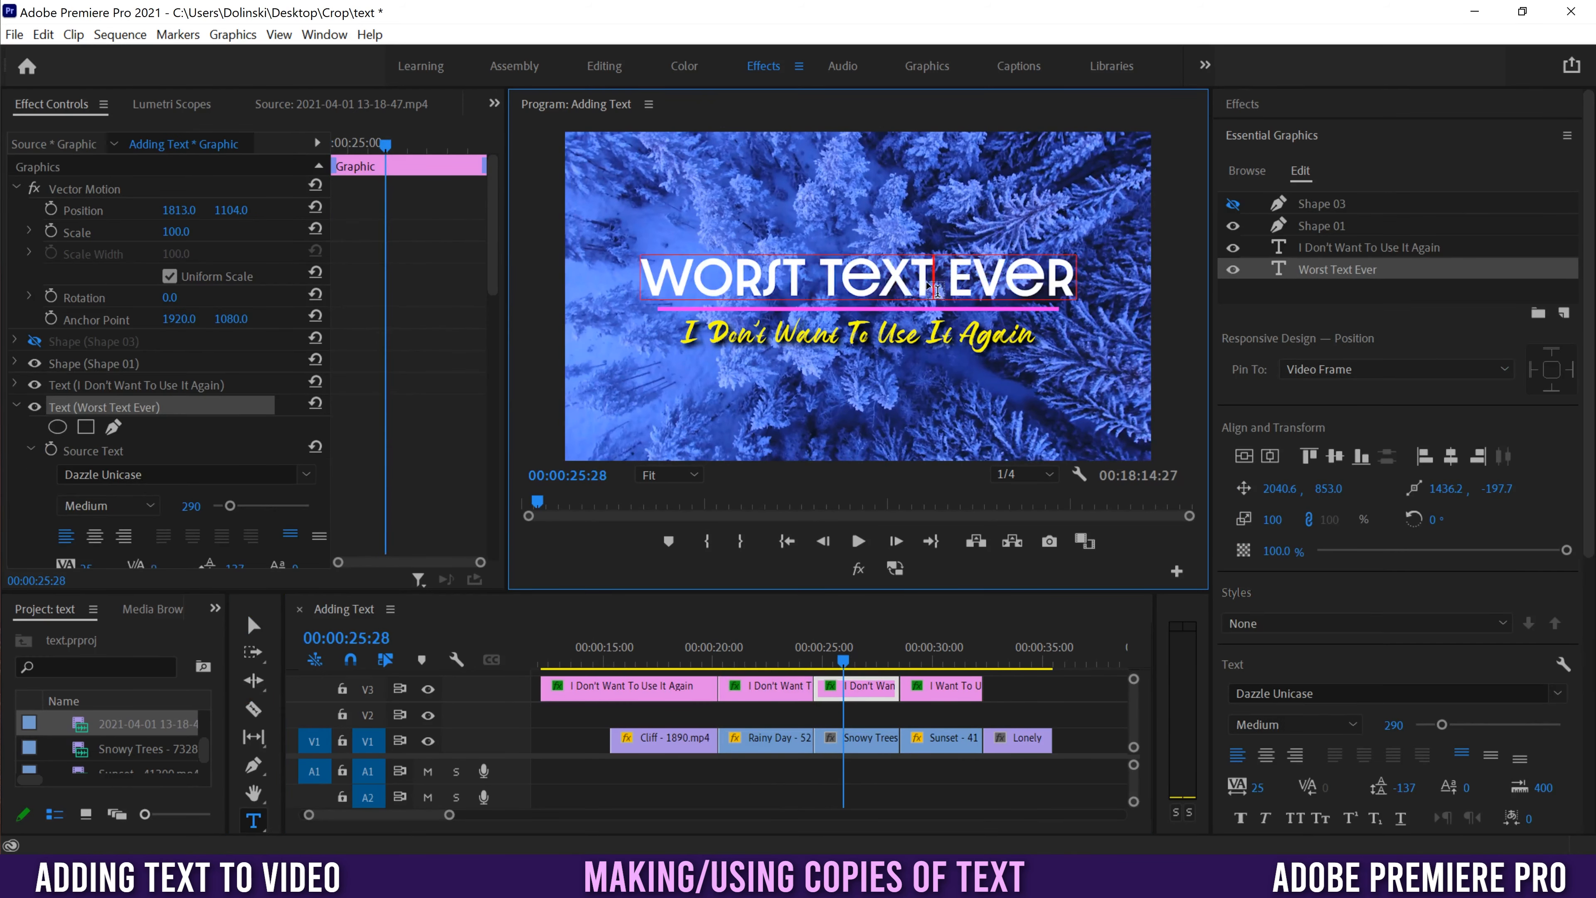
type("Tree")
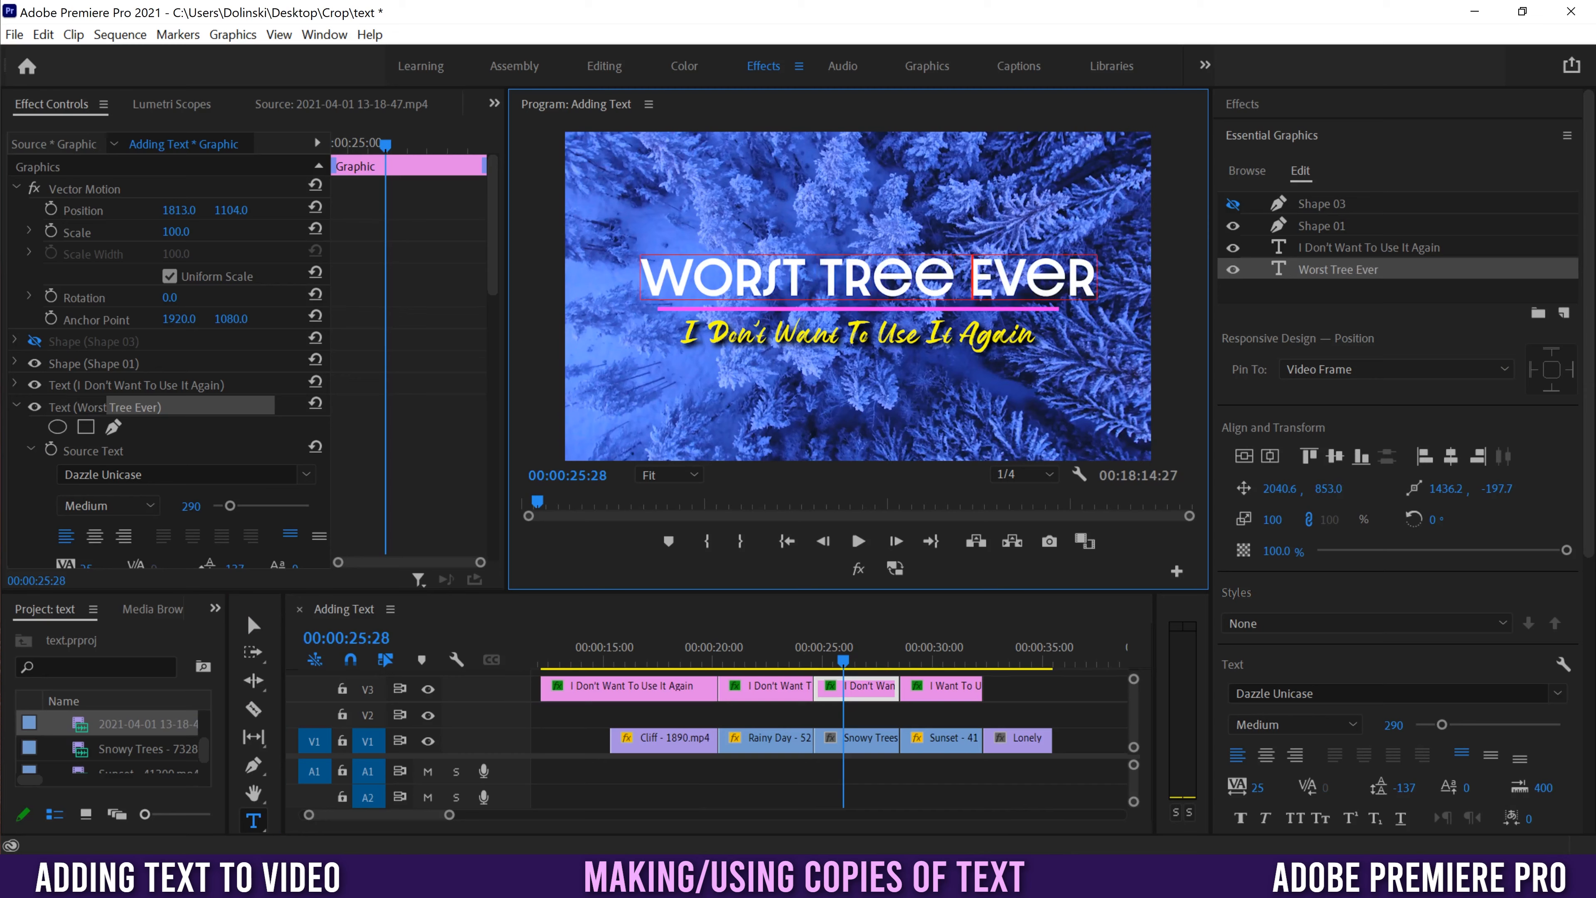
- Split the first V3 graphic at the start of the Cliff clip and return to the Selection tool
left_click(579, 657)
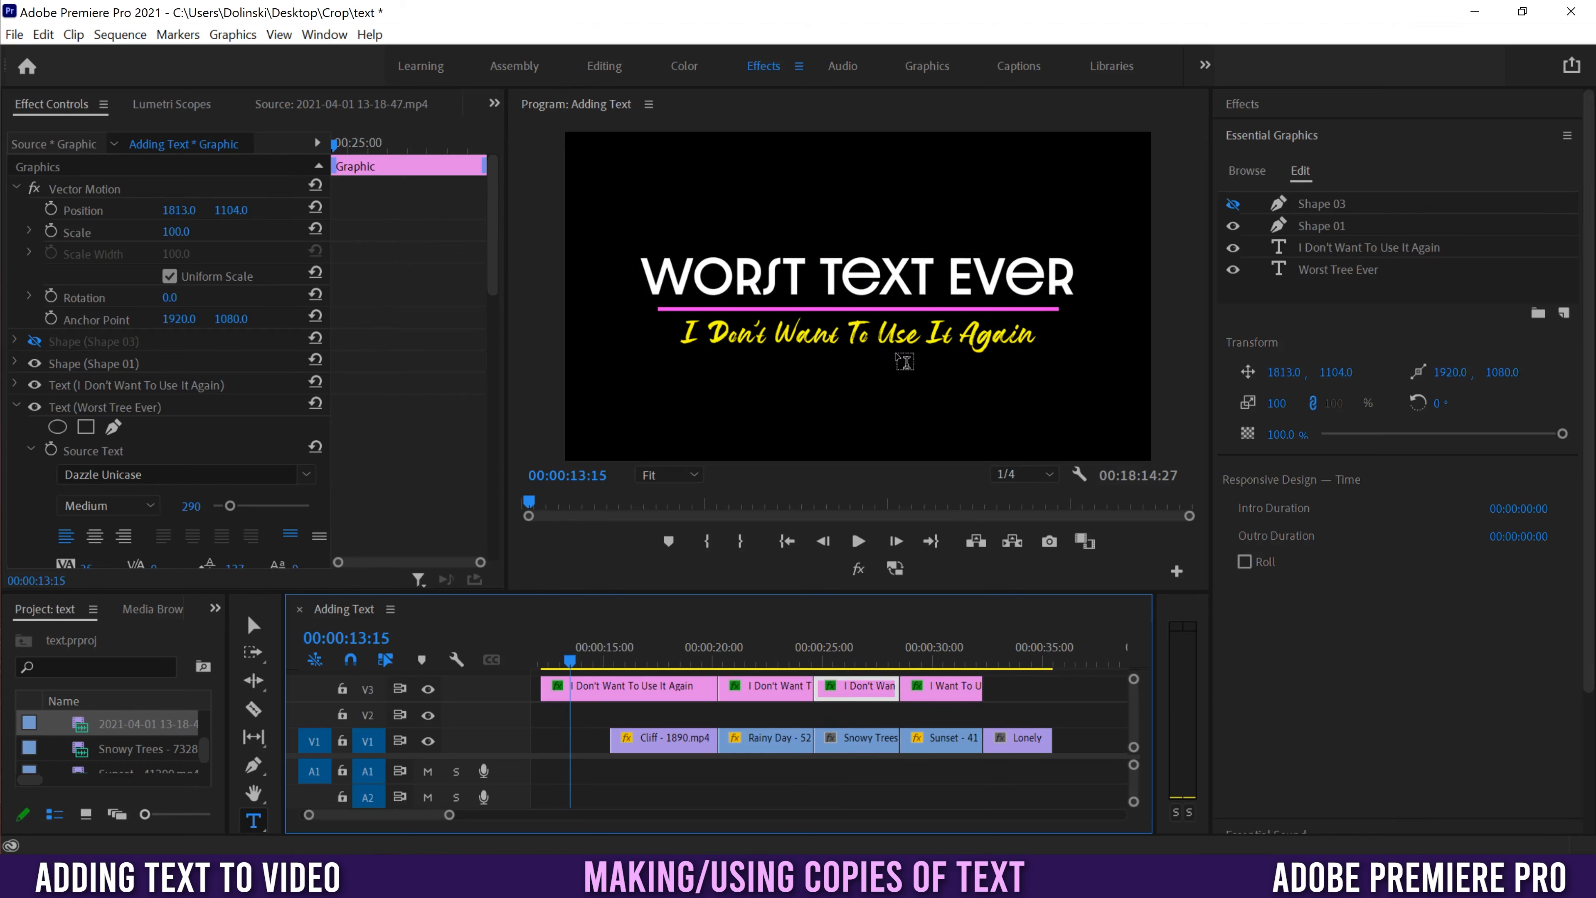
left_click(252, 709)
left_click(609, 685)
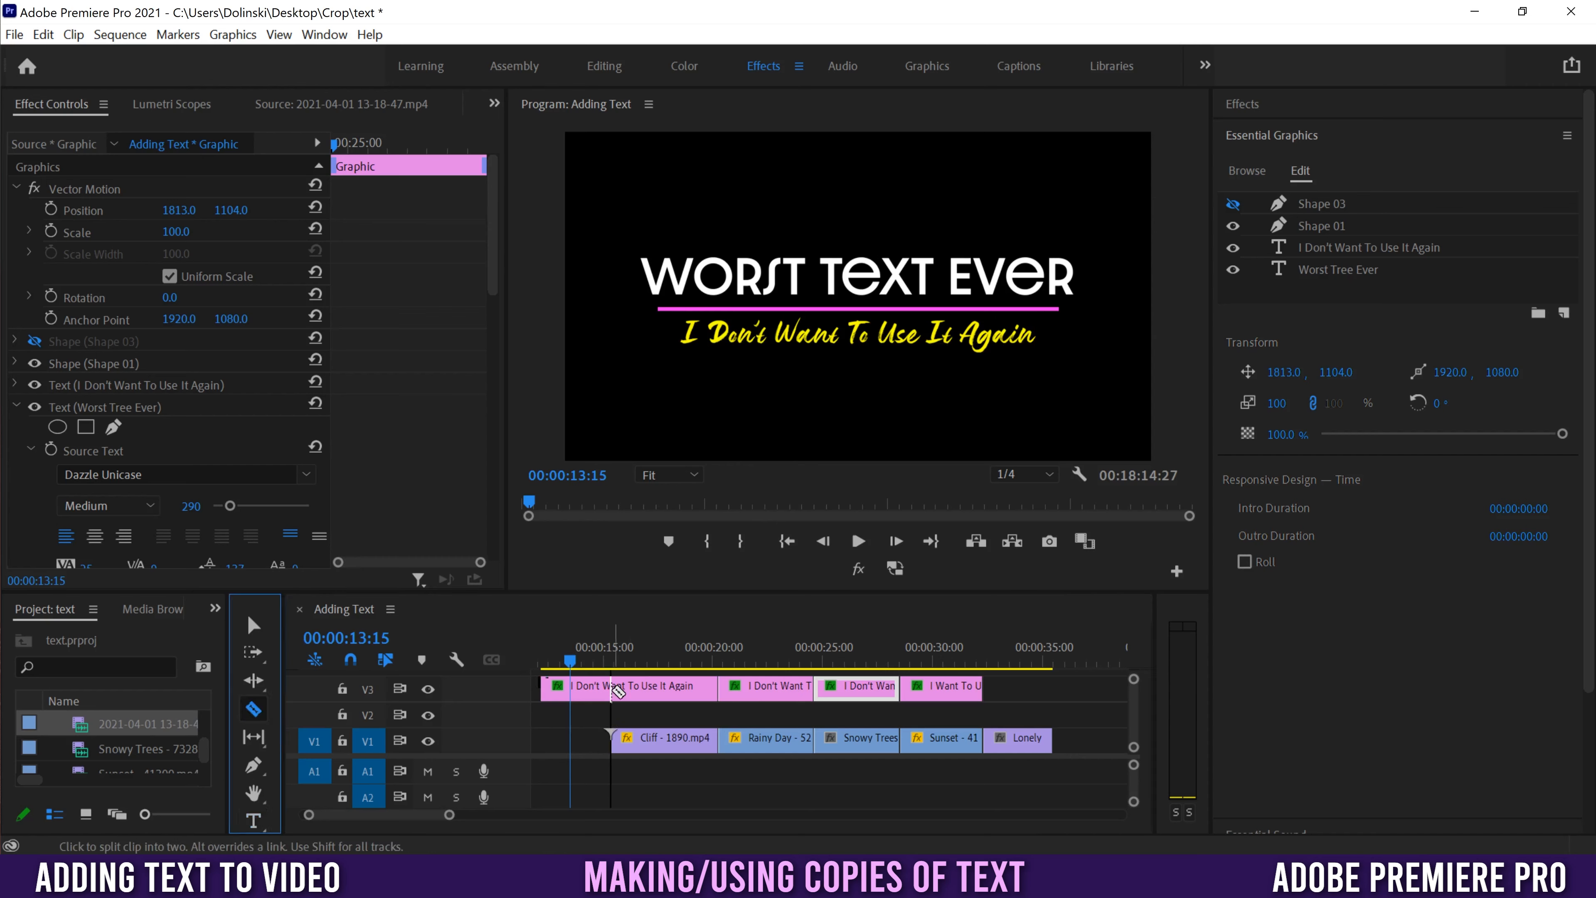
left_click(251, 627)
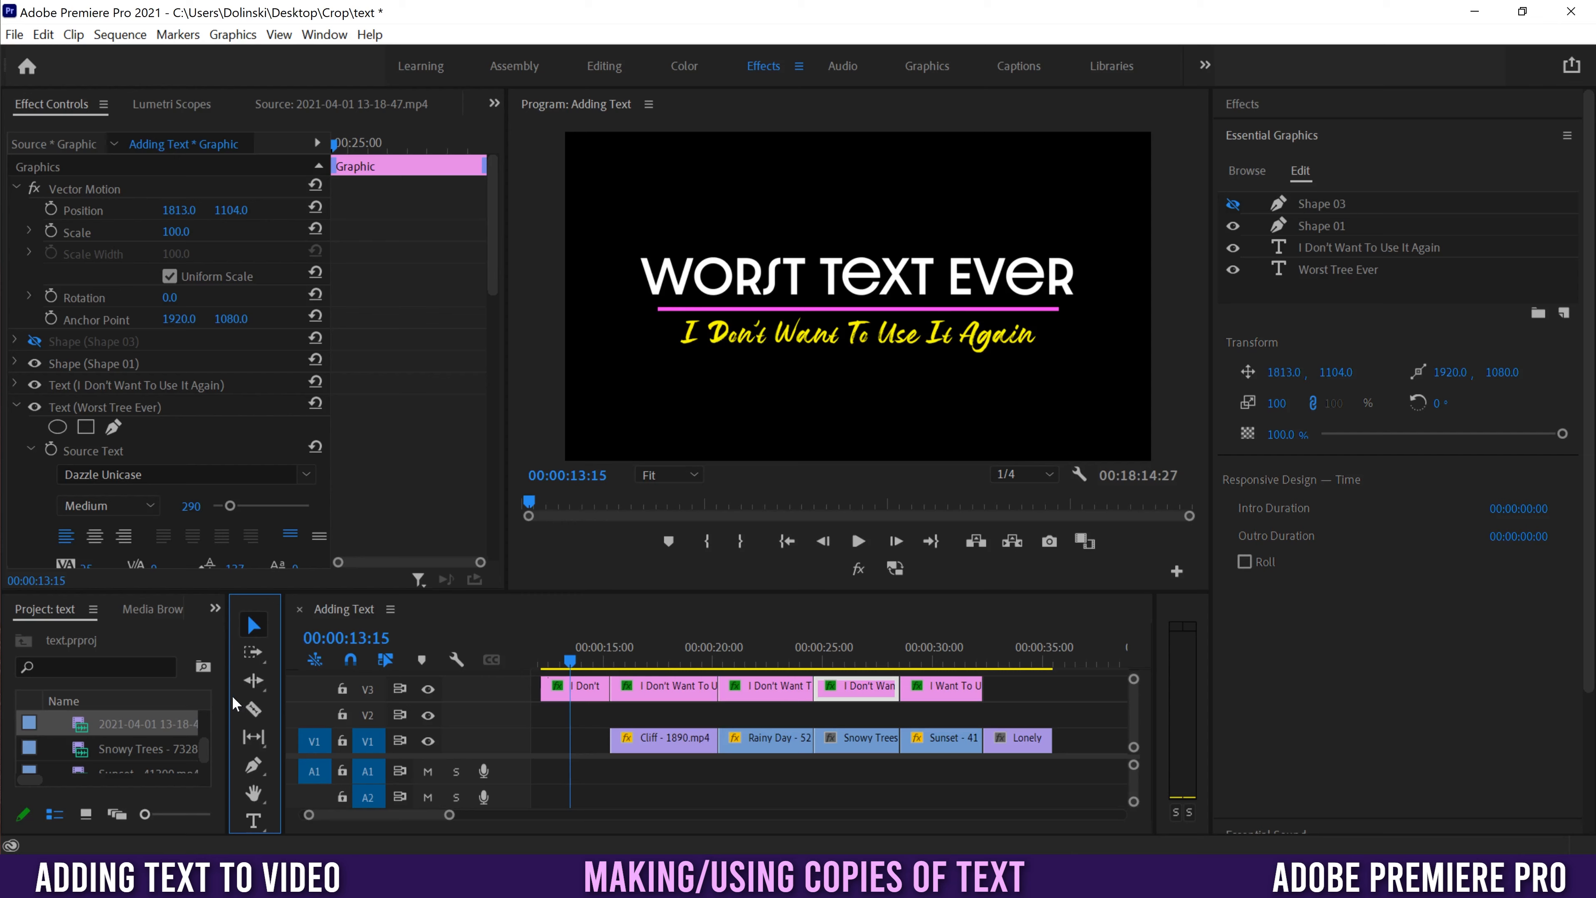
- Widen the project area and create a blue 3840 x 2160 color matte named "Blue"
left_click_drag(228, 695, 444, 685)
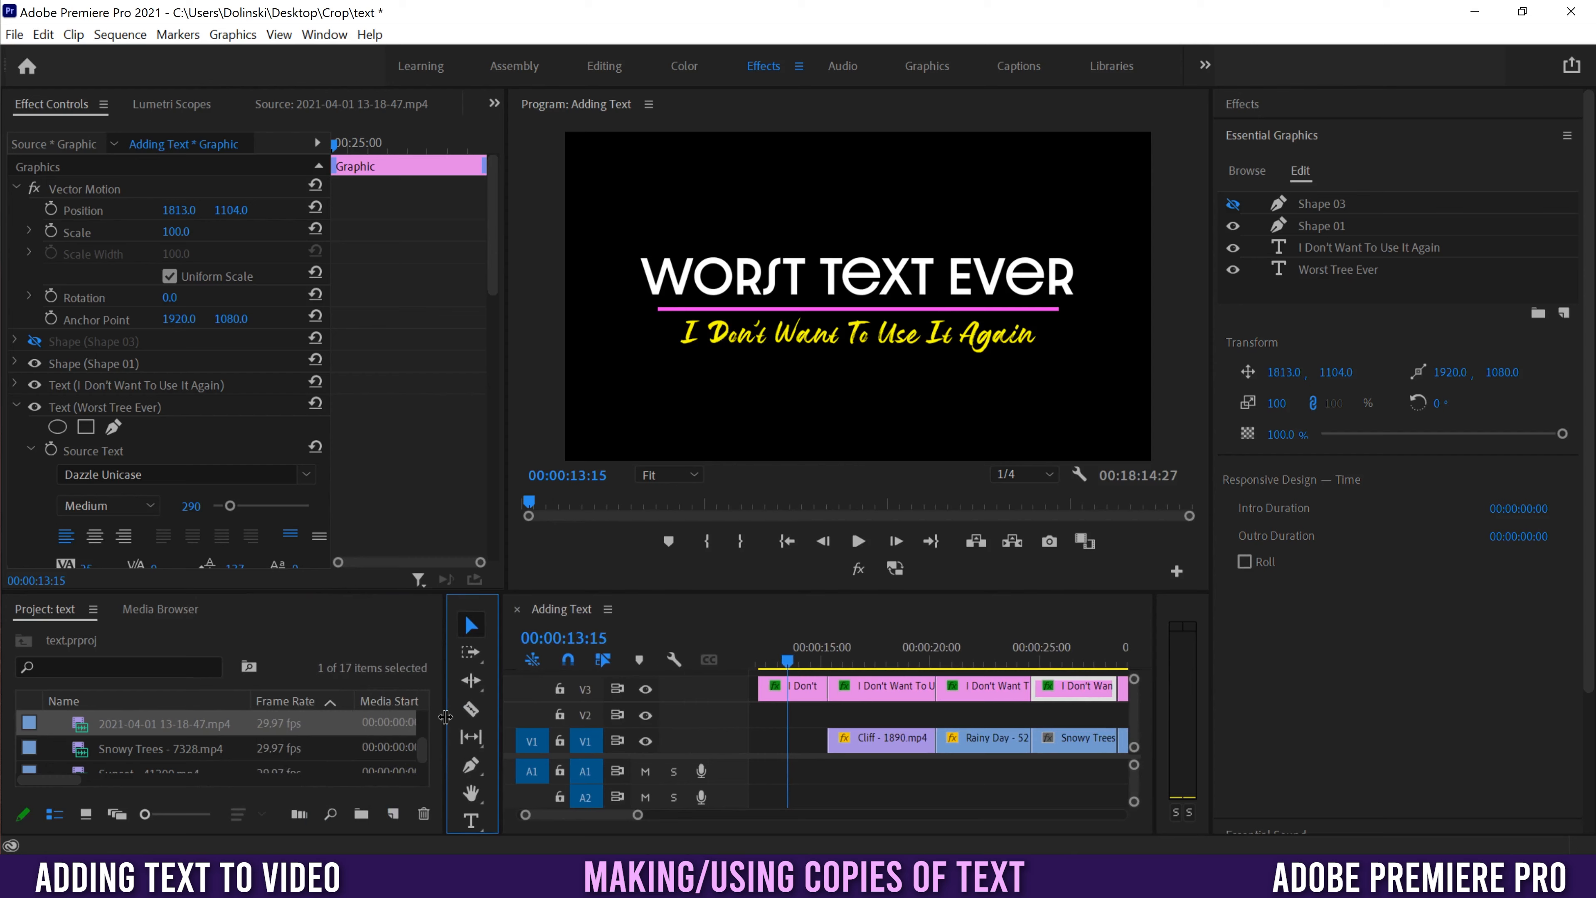
left_click_drag(446, 717, 465, 723)
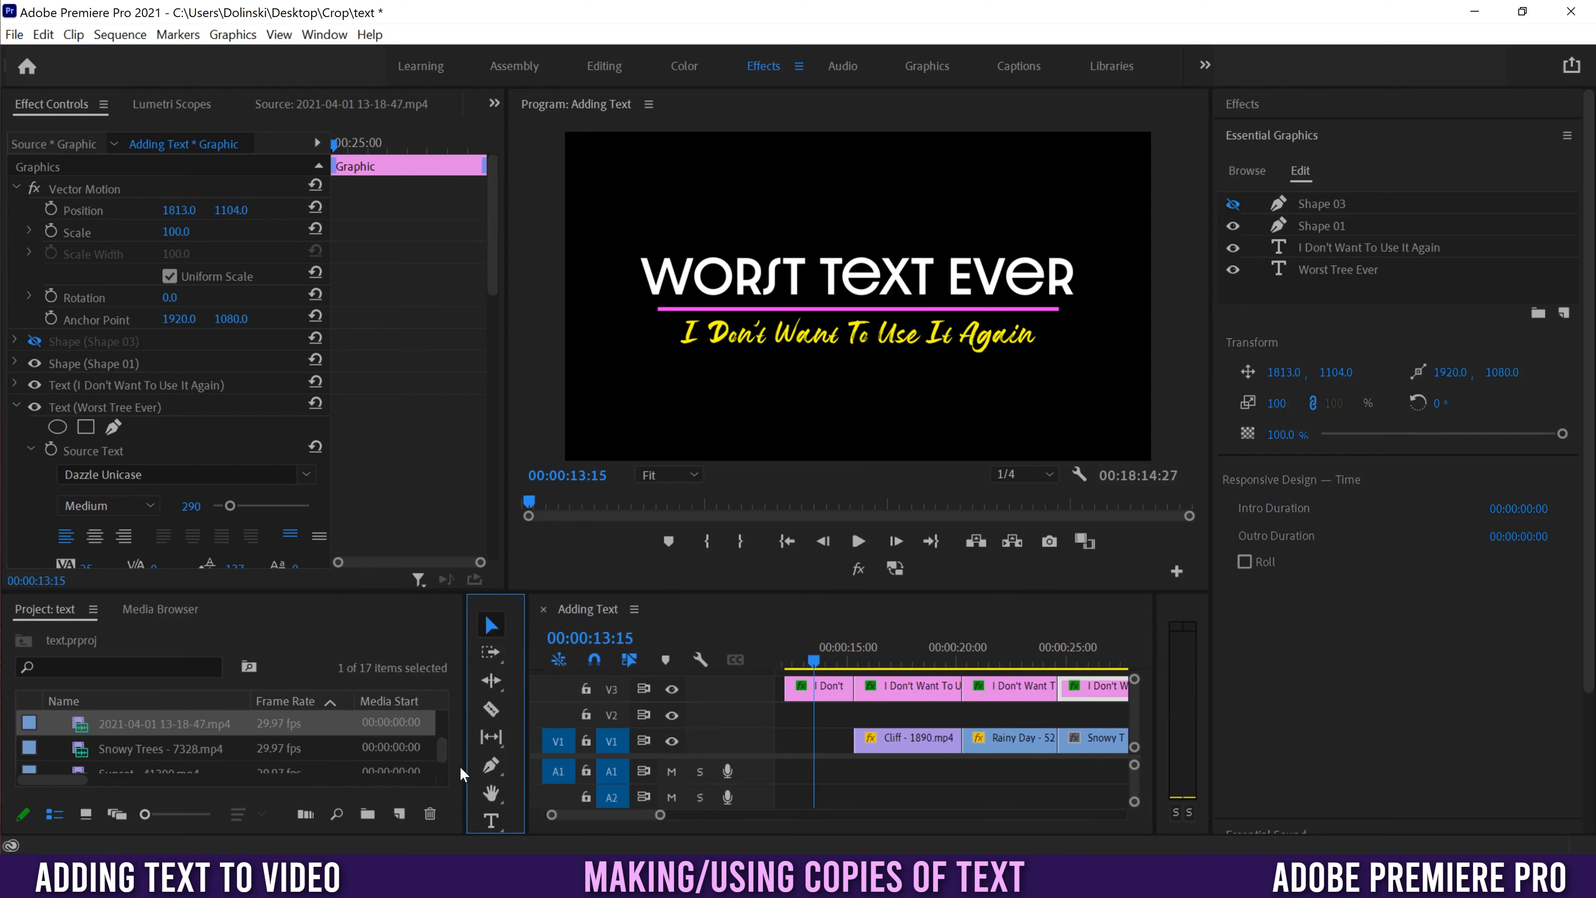
left_click(403, 816)
left_click(400, 815)
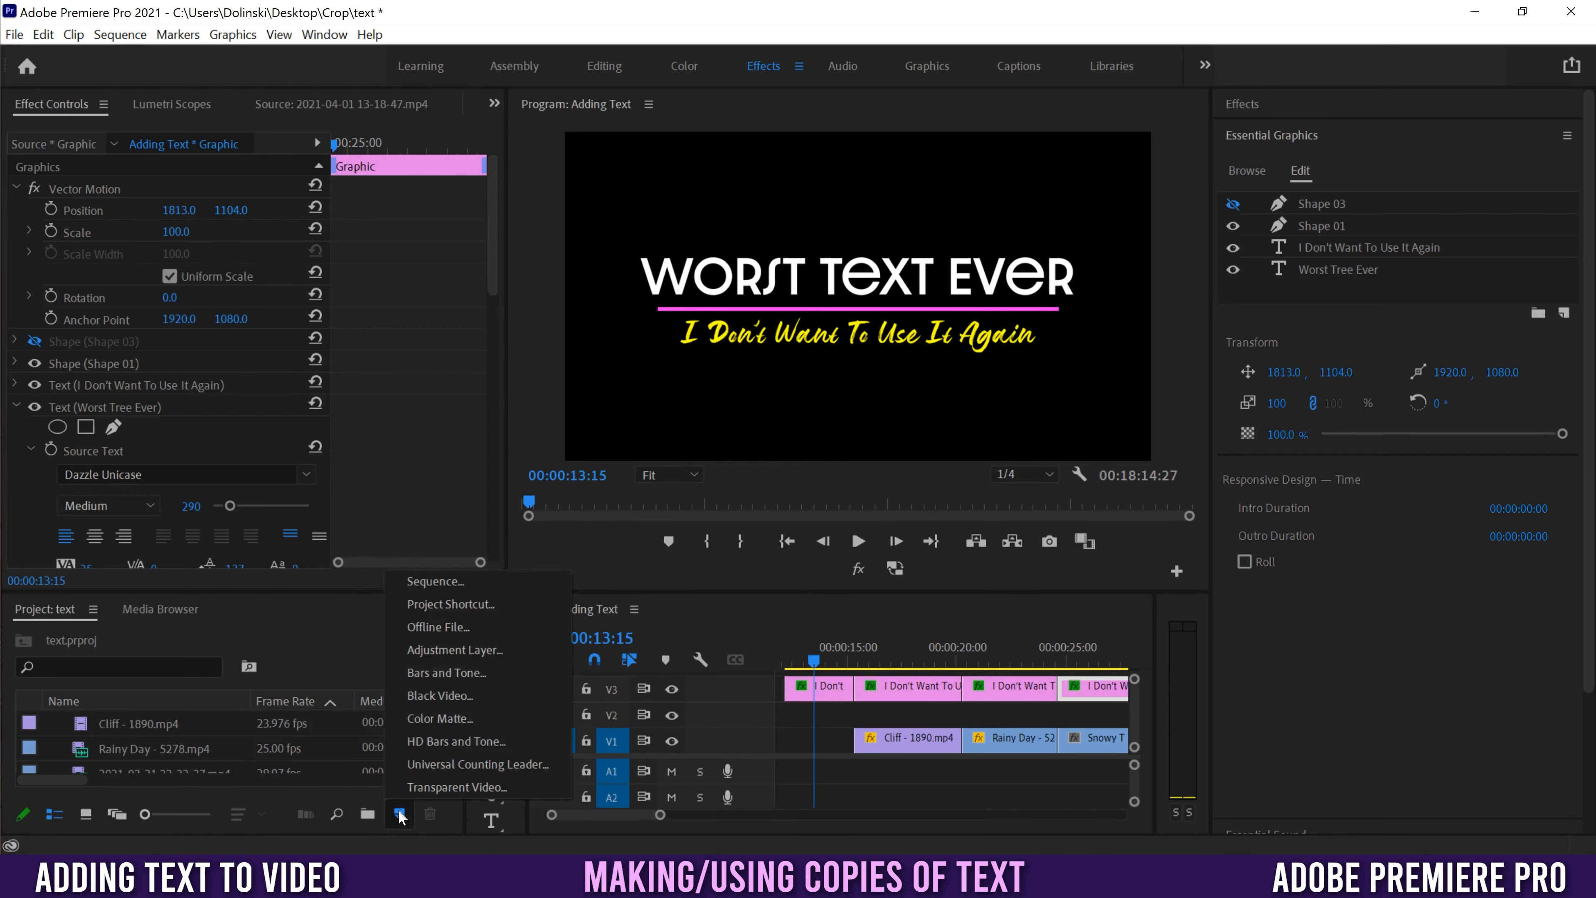
left_click(448, 719)
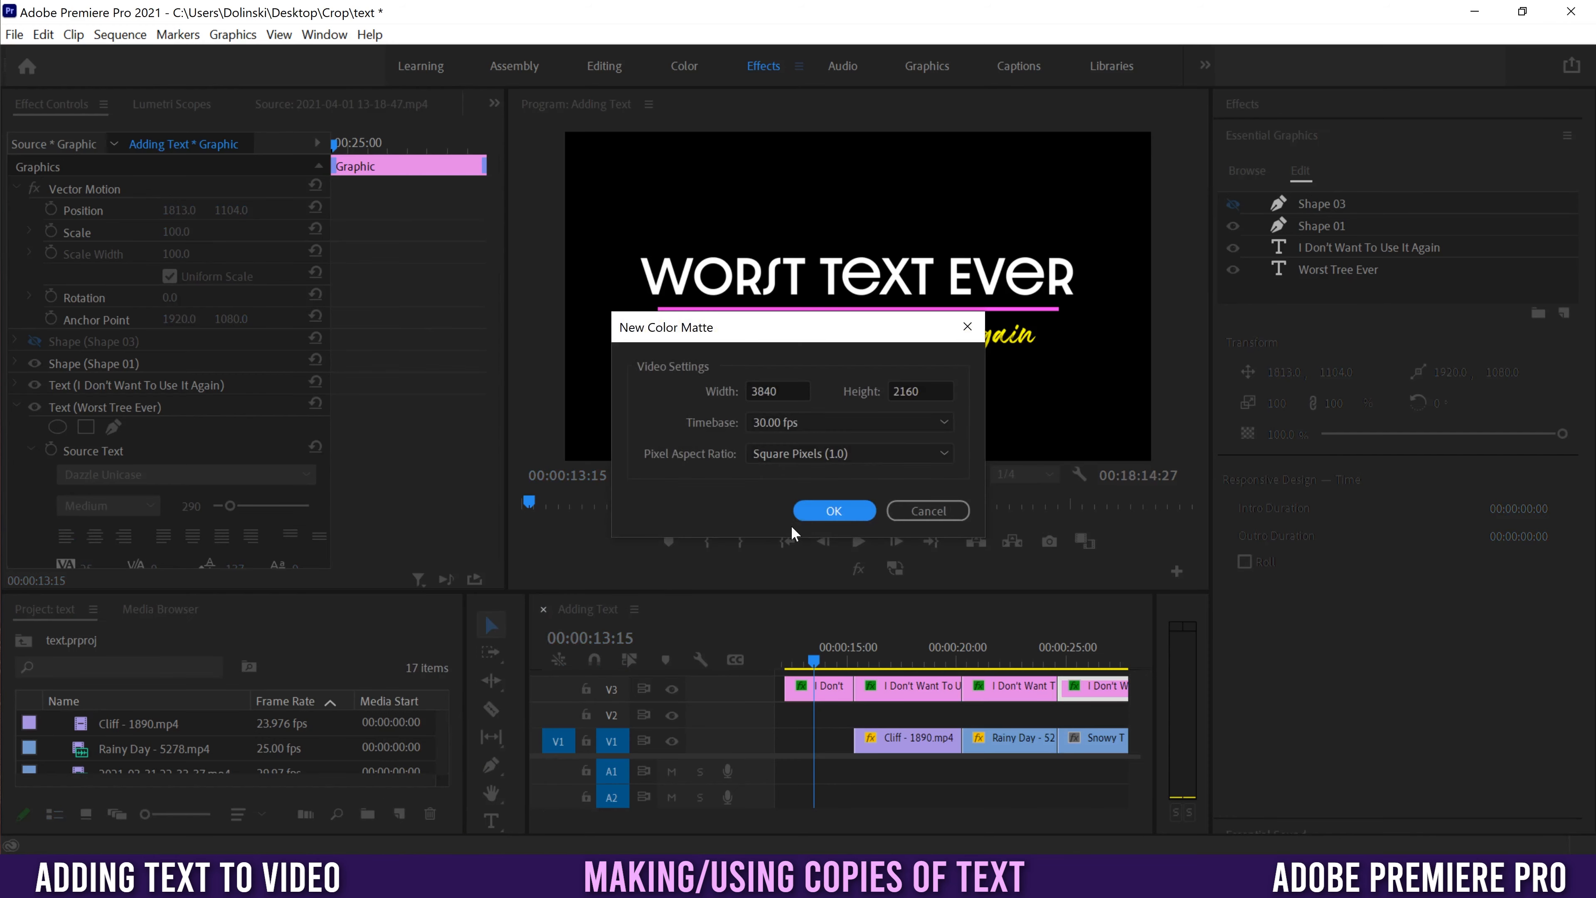
left_click(834, 511)
left_click_drag(550, 518, 700, 505)
left_click(870, 339)
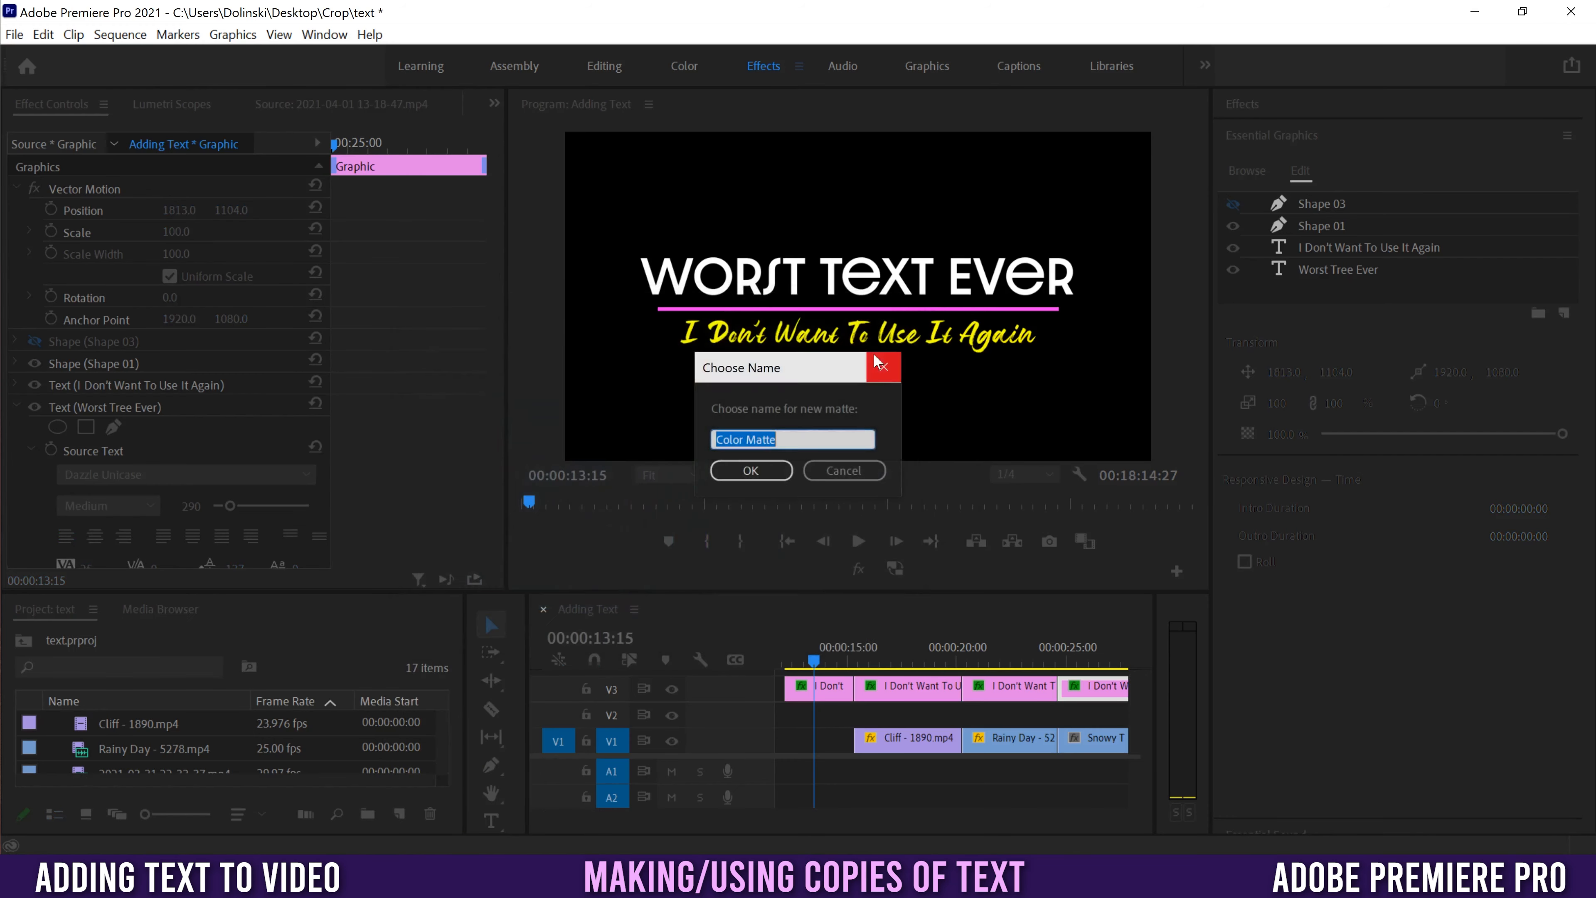
type("Blue")
left_click(751, 471)
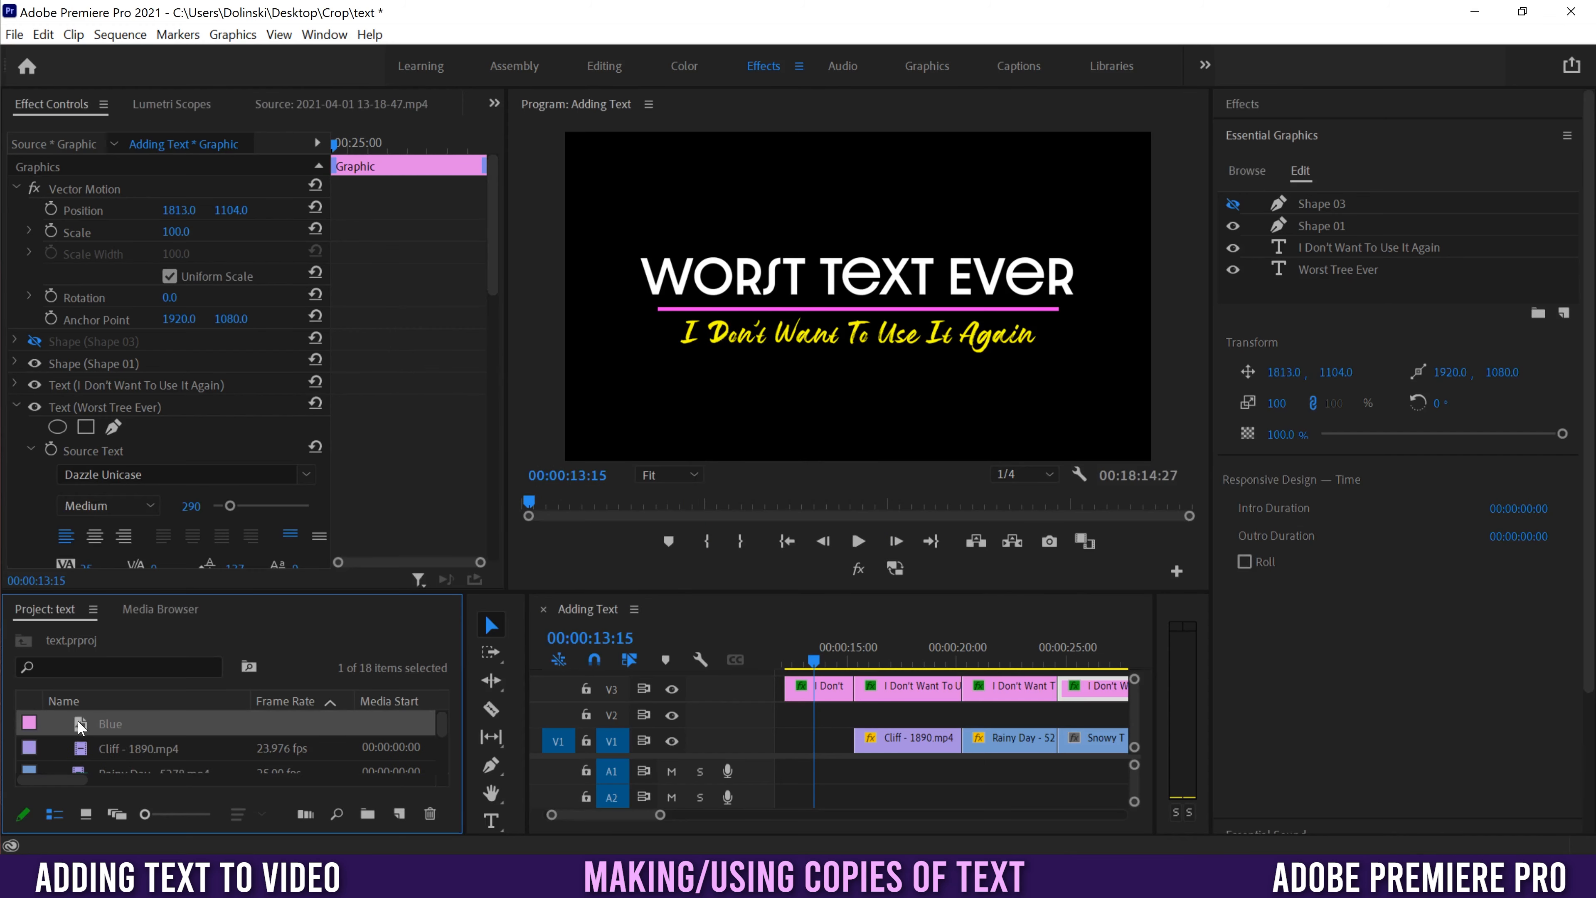
- Place the Blue matte on V2 beneath the first graphic piece and trim it to end where the Cliff clip starts
left_click_drag(468, 681, 755, 710)
left_click_drag(794, 720, 793, 720)
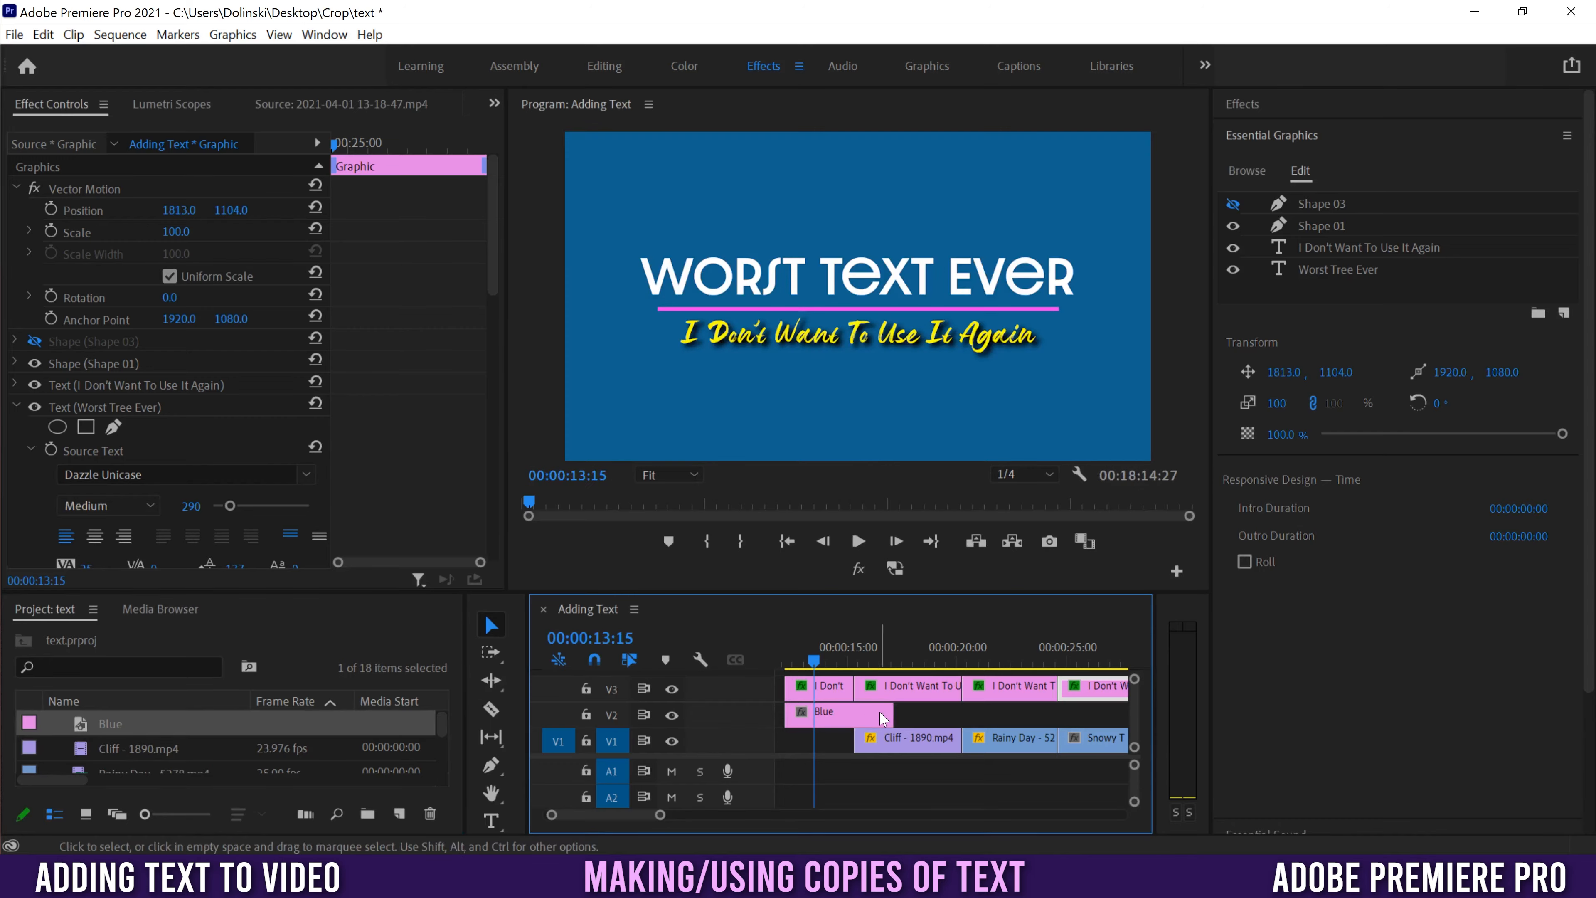
left_click_drag(893, 715, 853, 716)
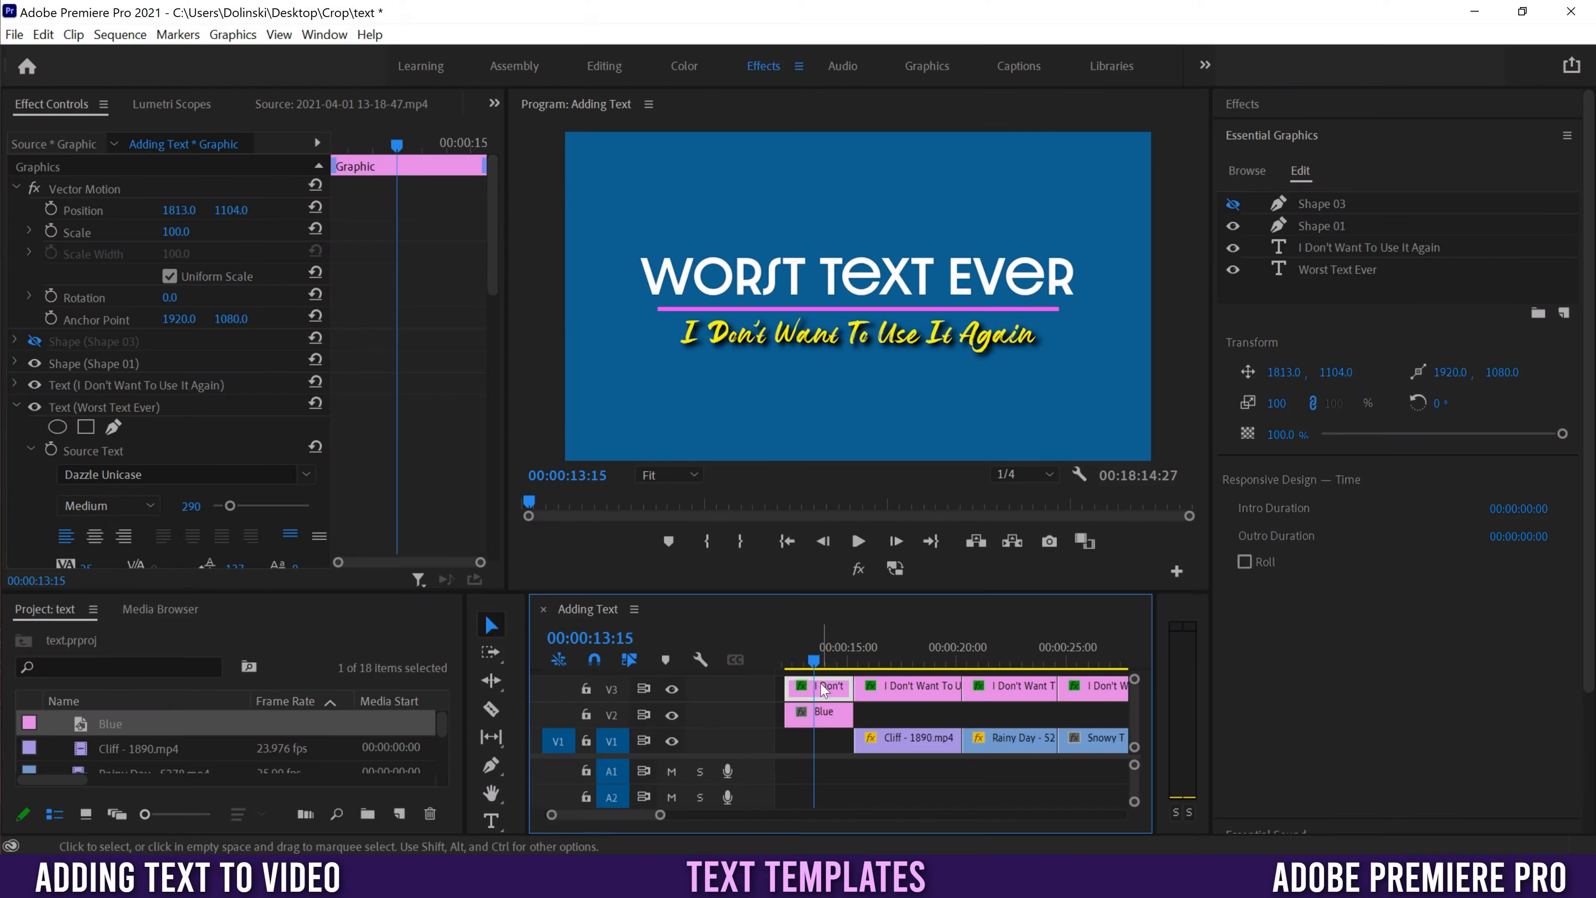
- Export the graphic above the Blue matte as a motion graphics template named "Worst" in the Local Templates Folder
left_click(232, 35)
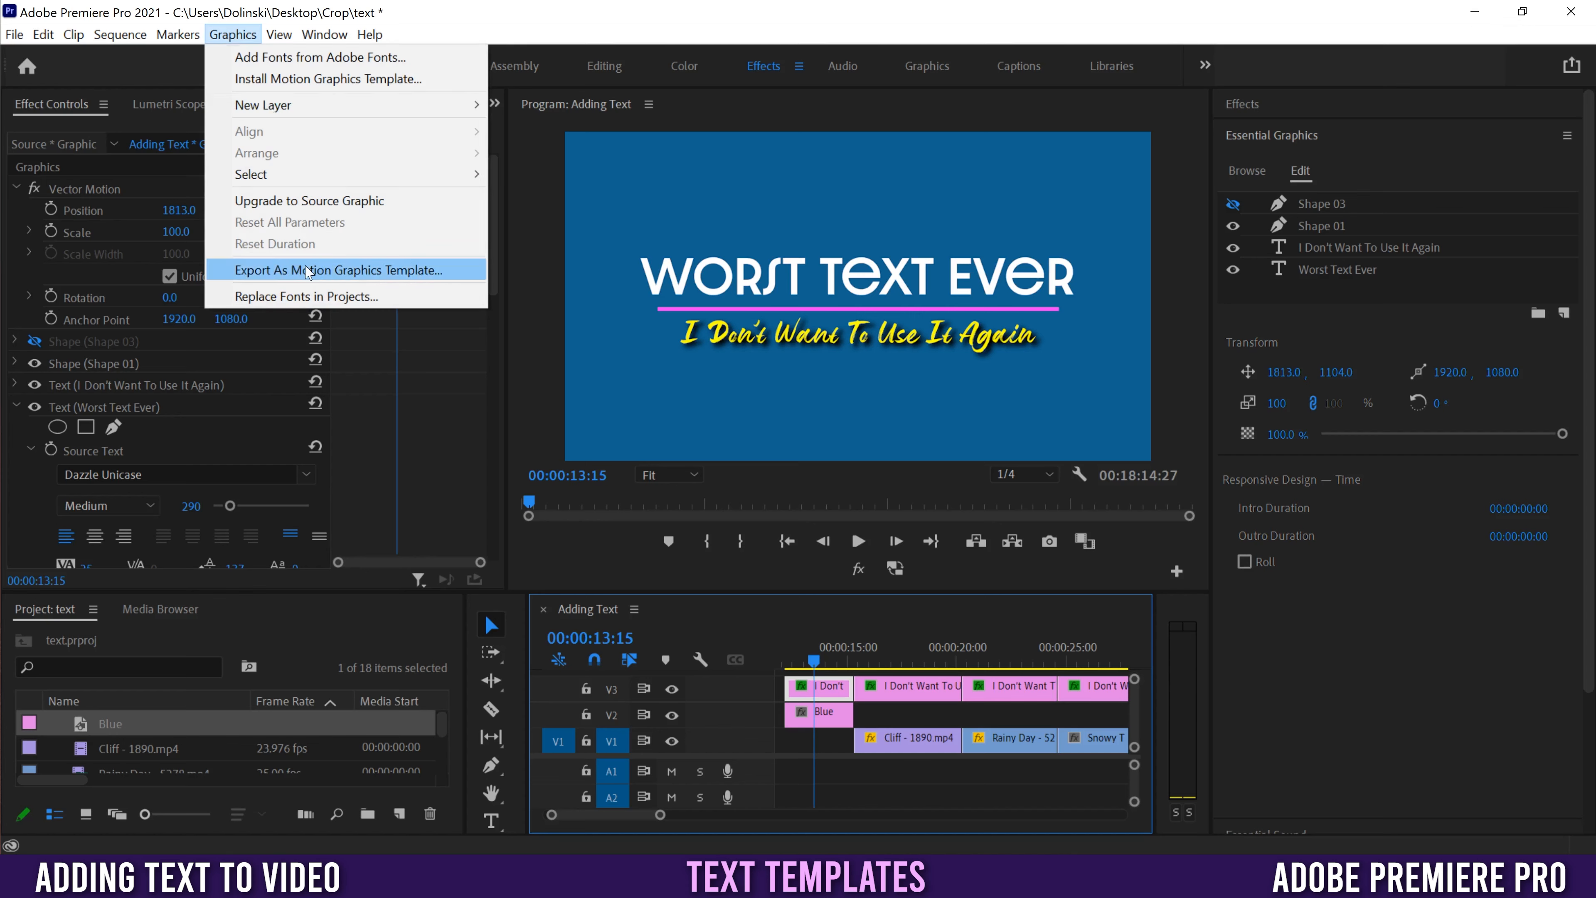
left_click(349, 272)
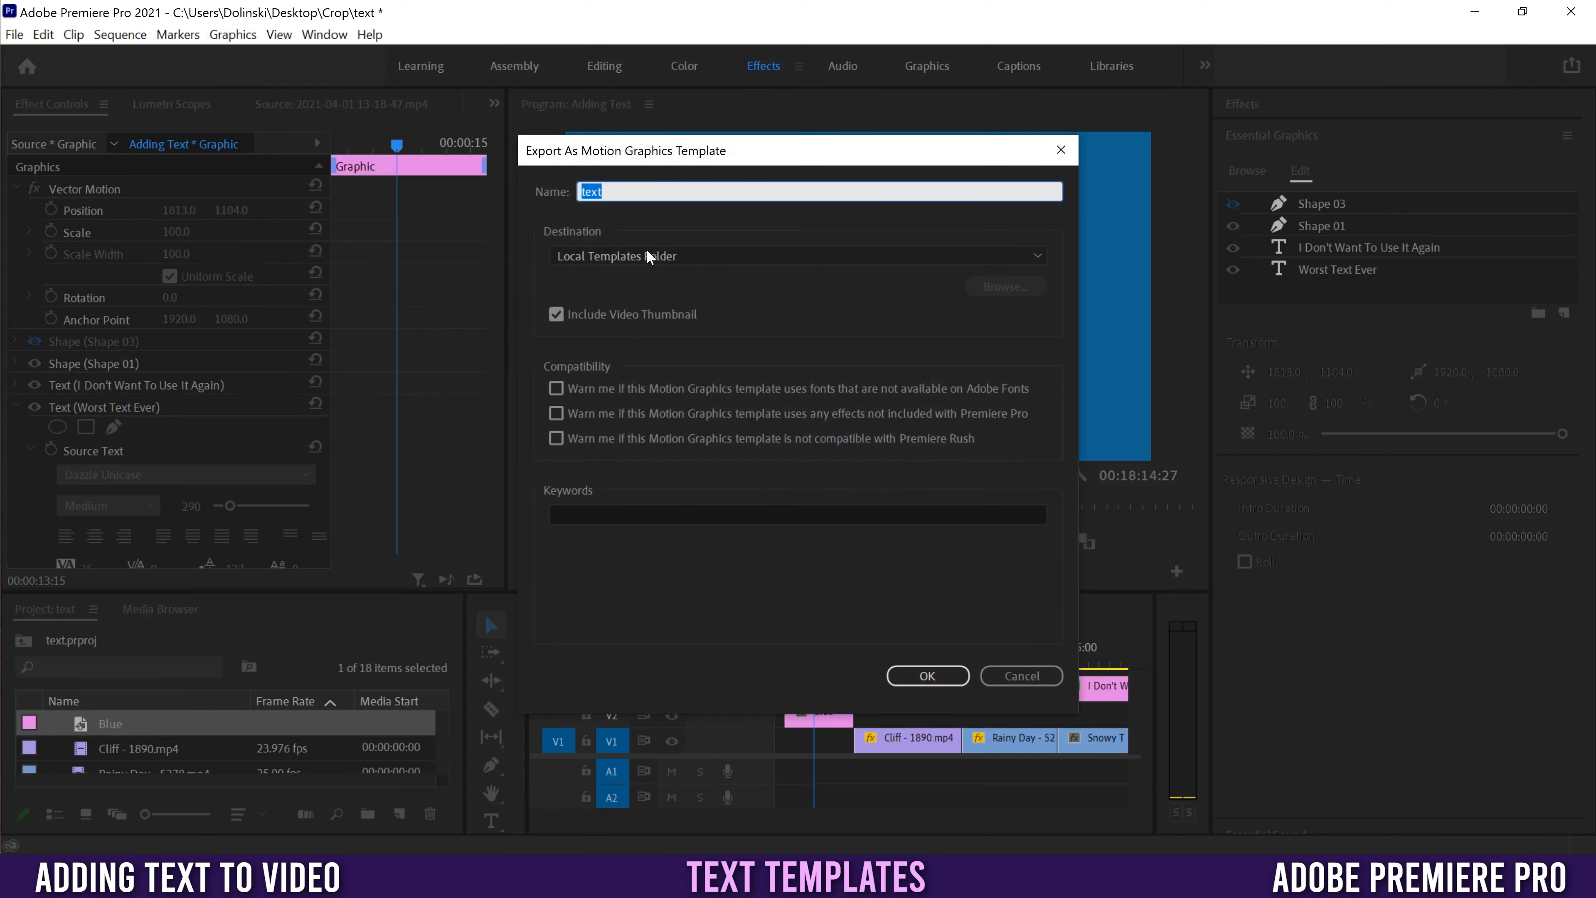
type("Worst")
left_click(933, 675)
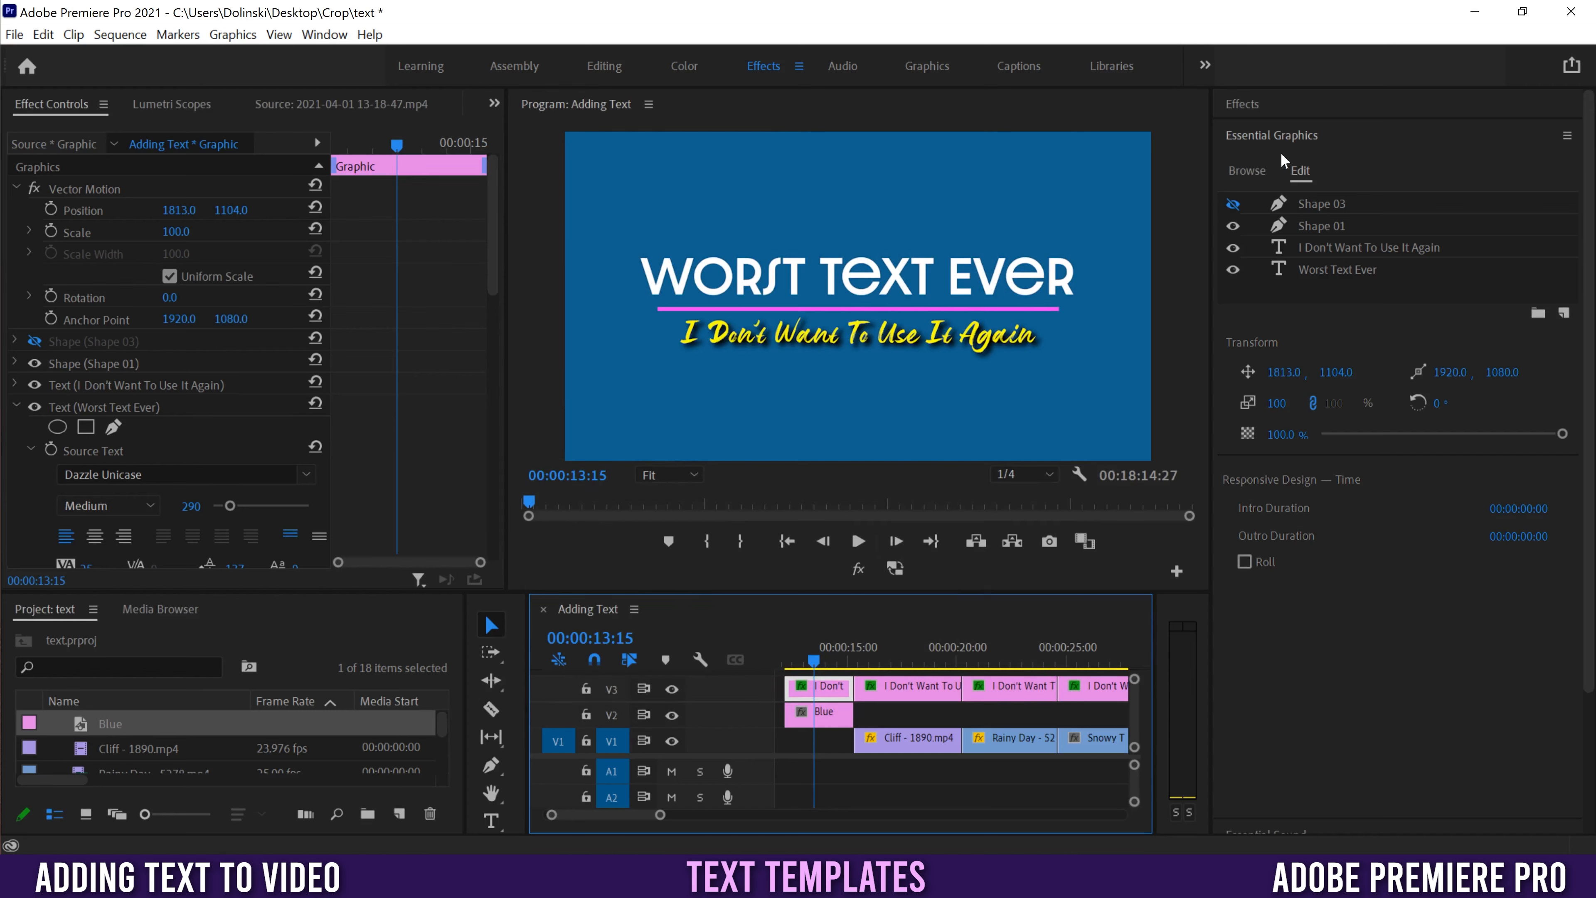
- Browse the graphics templates and add the Angled Title template to V3 over the Lonely Tree clip
left_click(1276, 132)
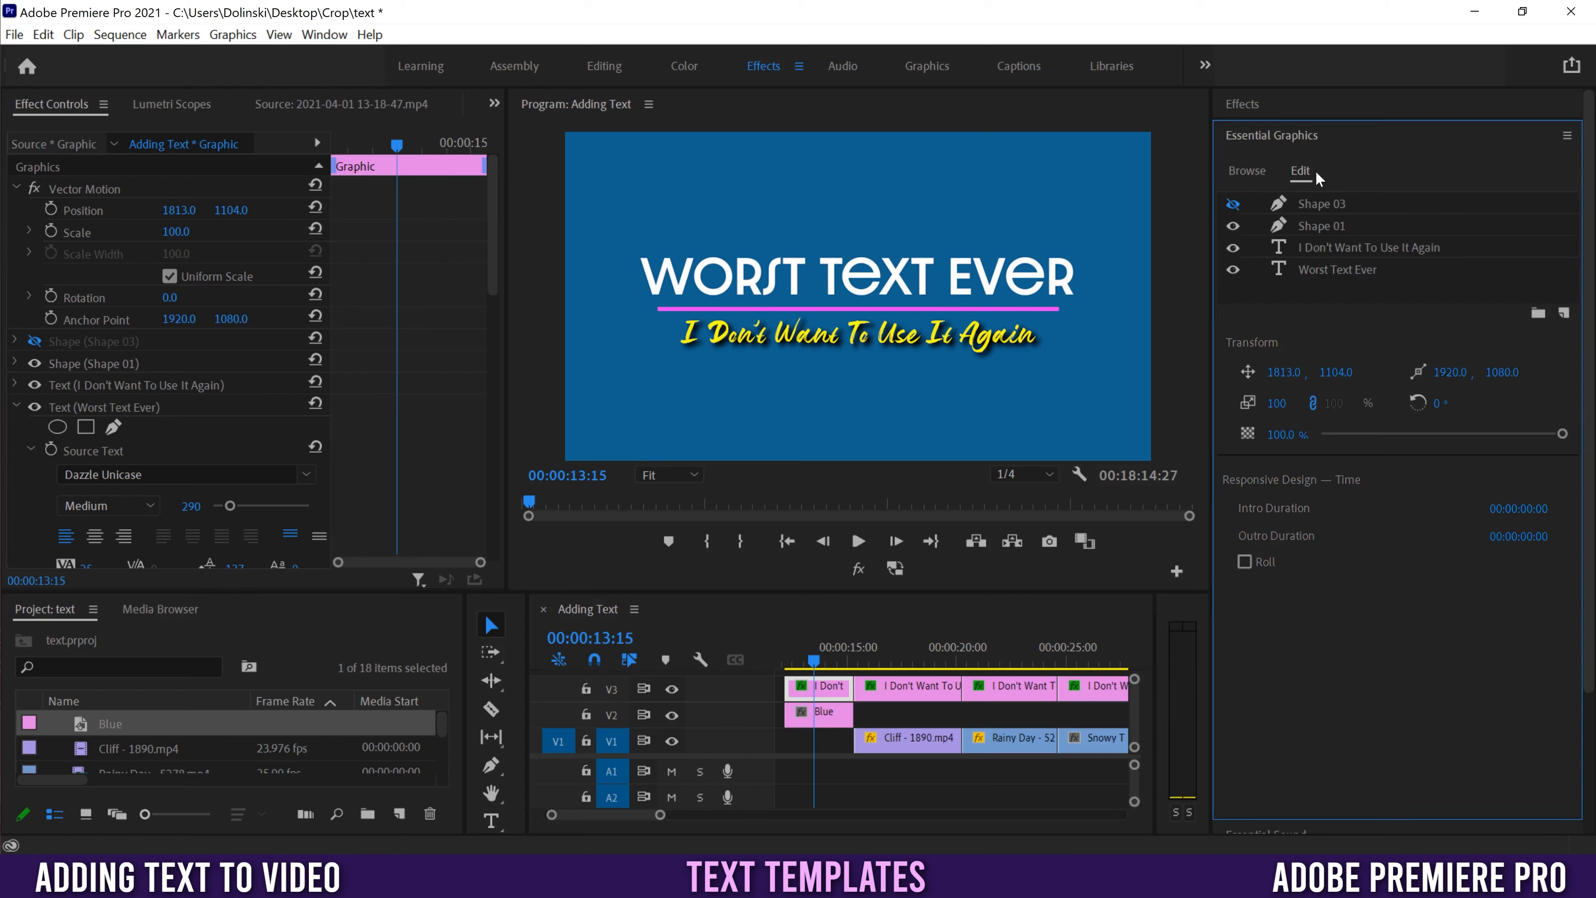
left_click(1247, 174)
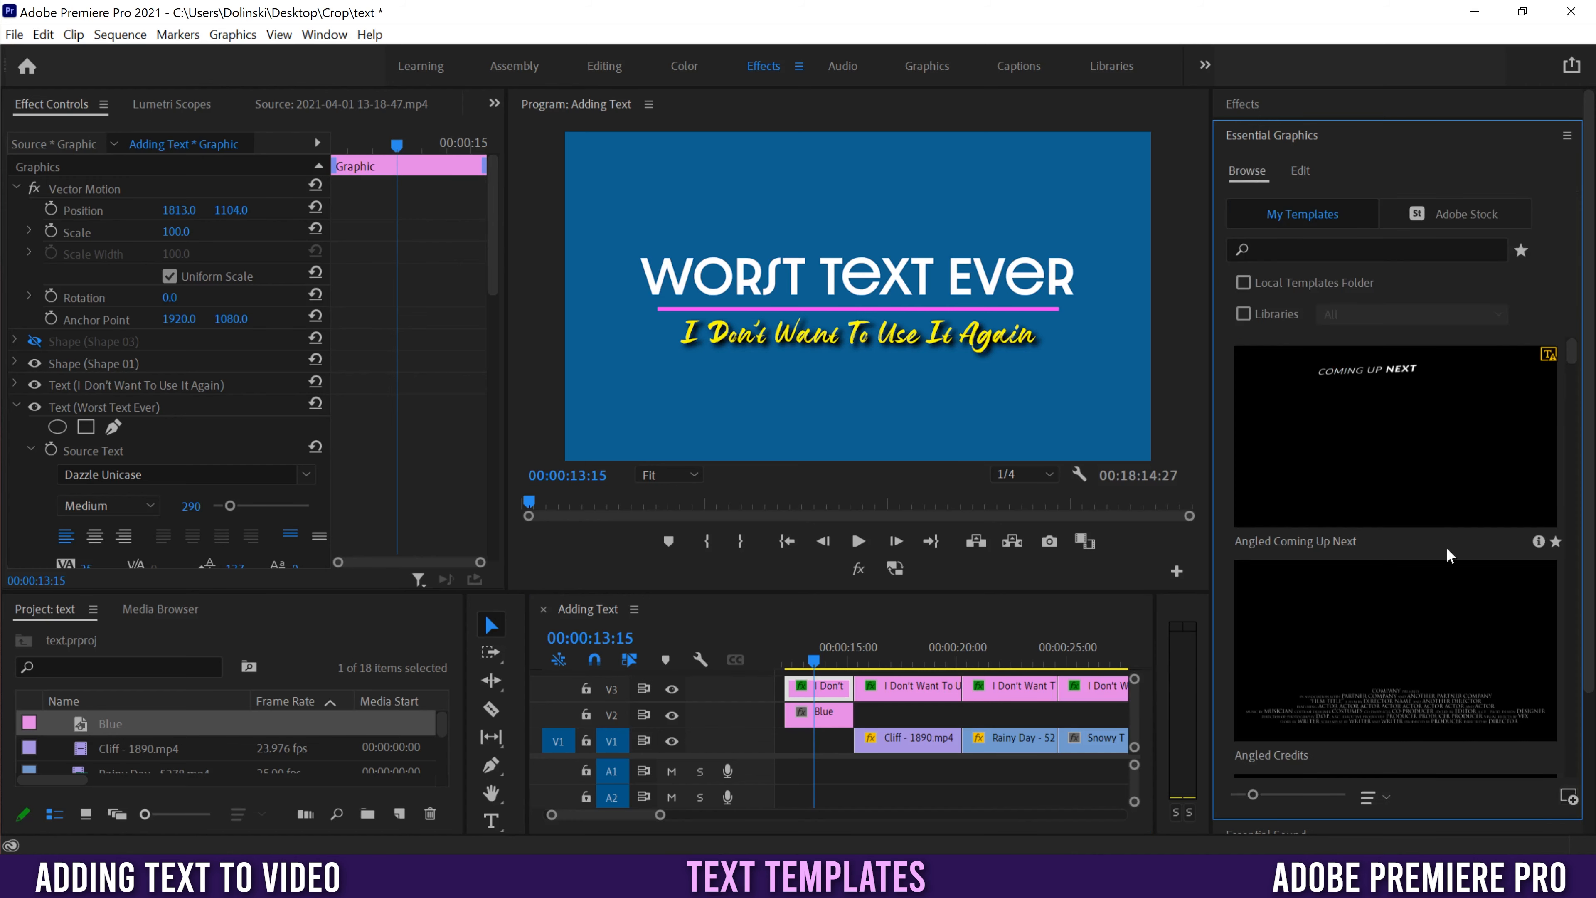
left_click_drag(1572, 357, 1575, 387)
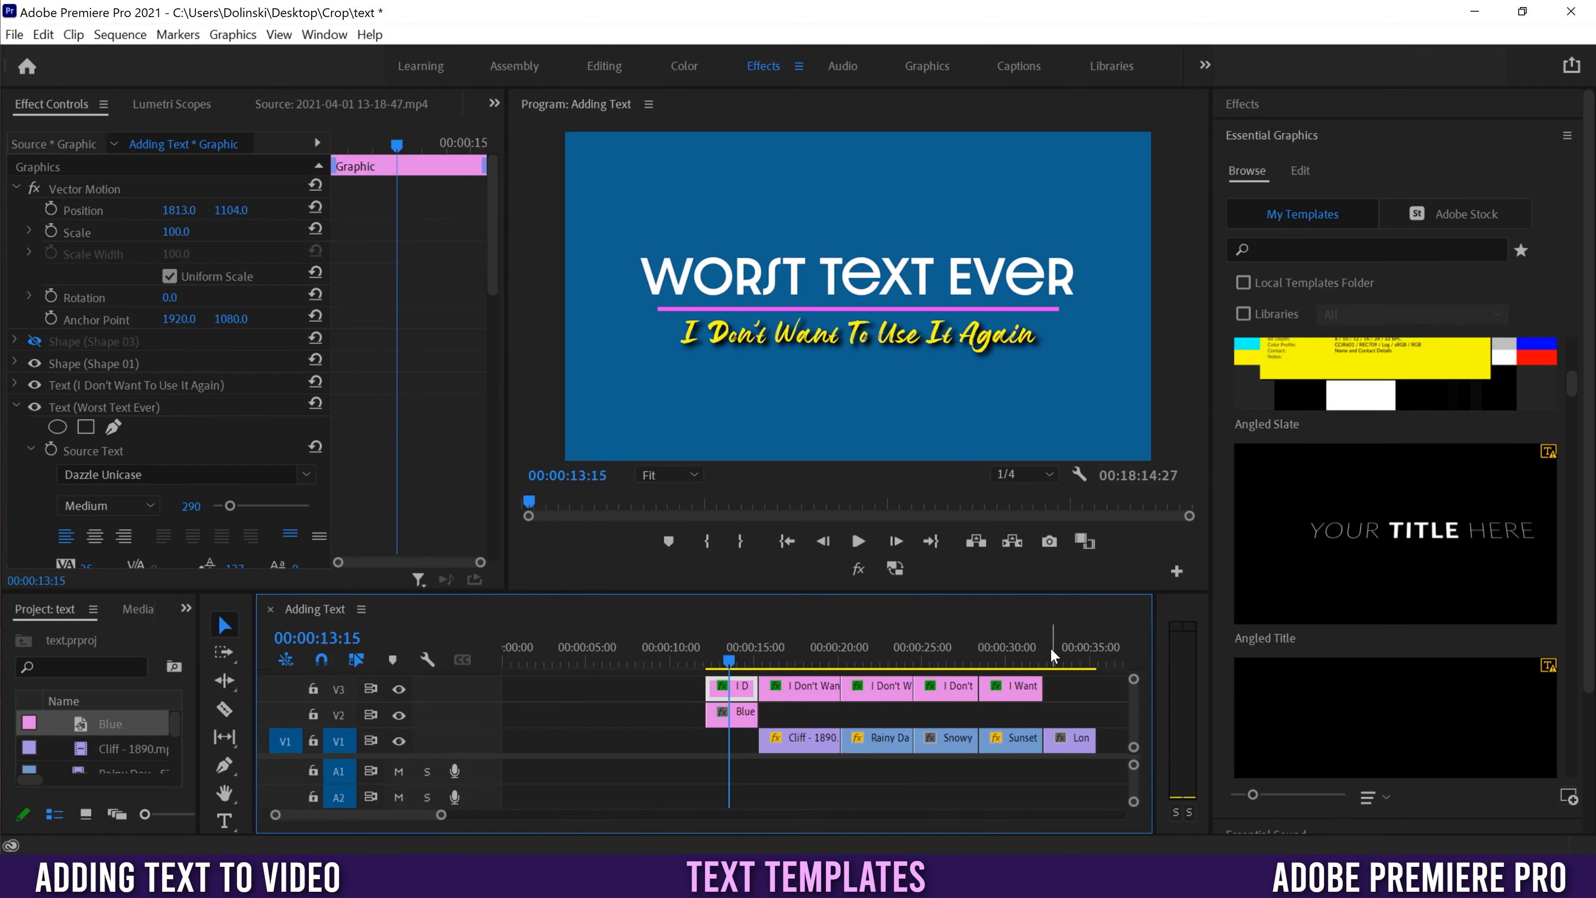
left_click(1051, 651)
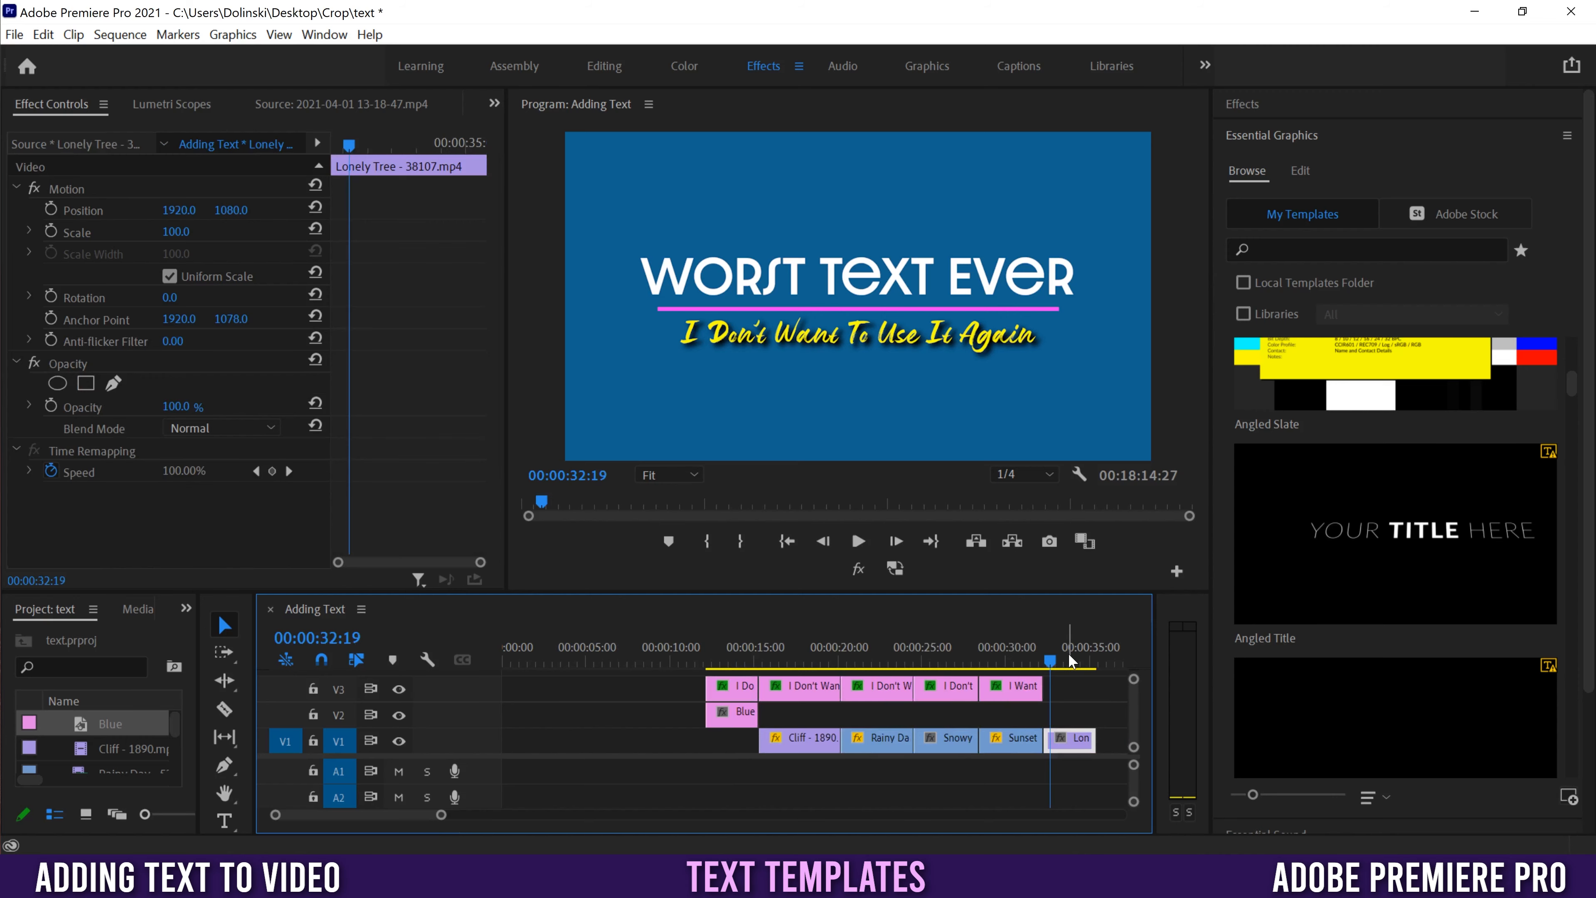
mouse_move(1300, 511)
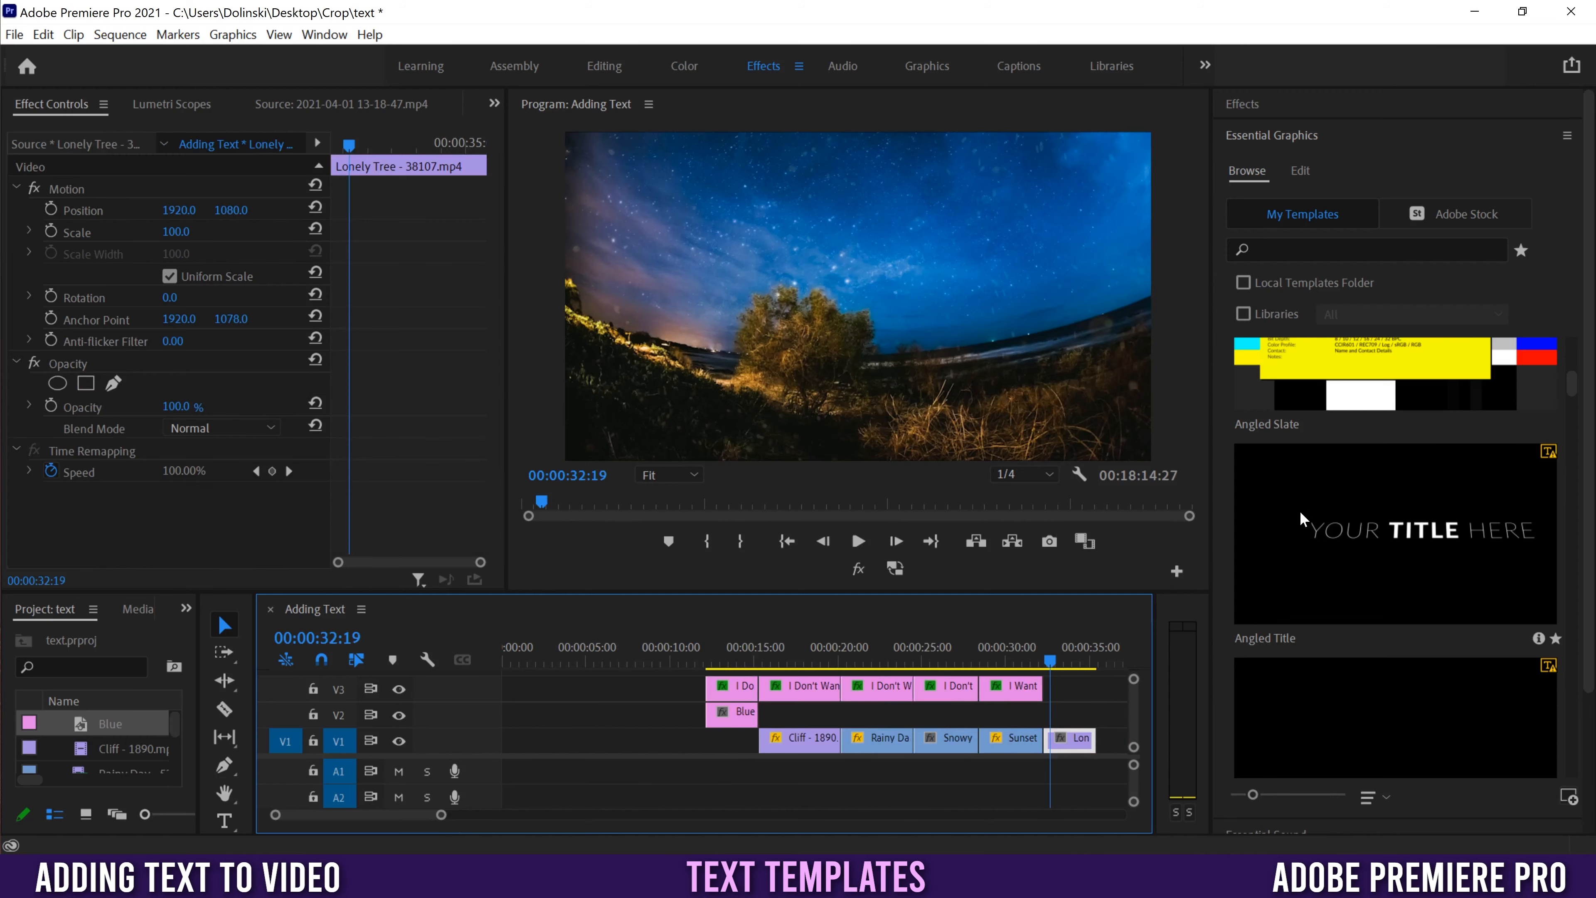
left_click_drag(1299, 503, 1049, 689)
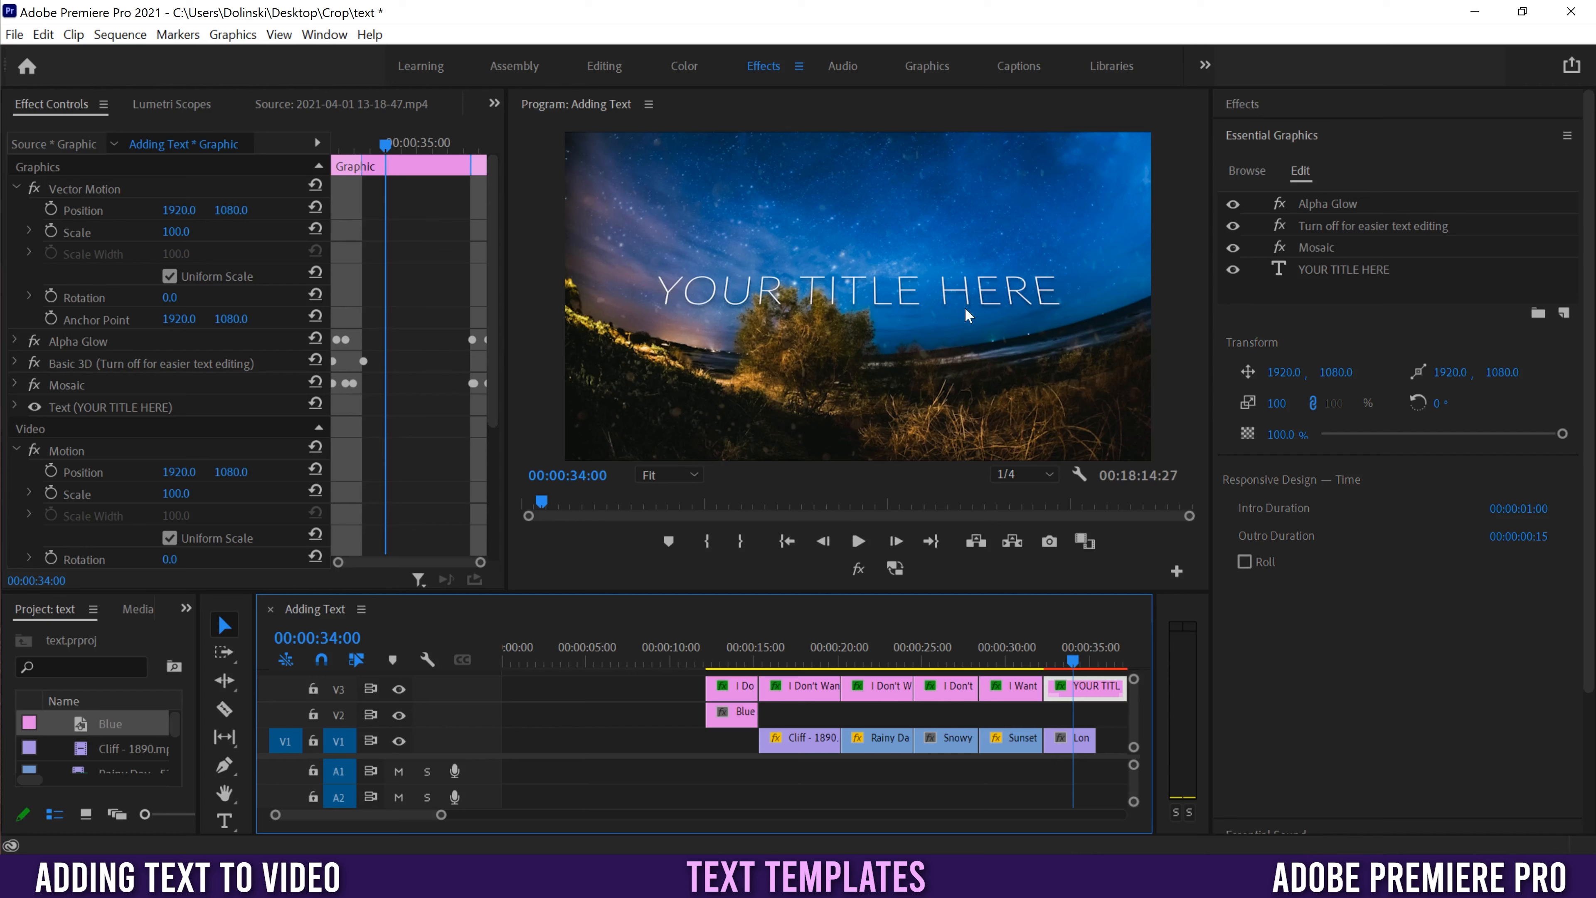
- Change the Angled Title text to "Best Title Ever" and play the graphic from its start
left_click(867, 295)
double_click(880, 296)
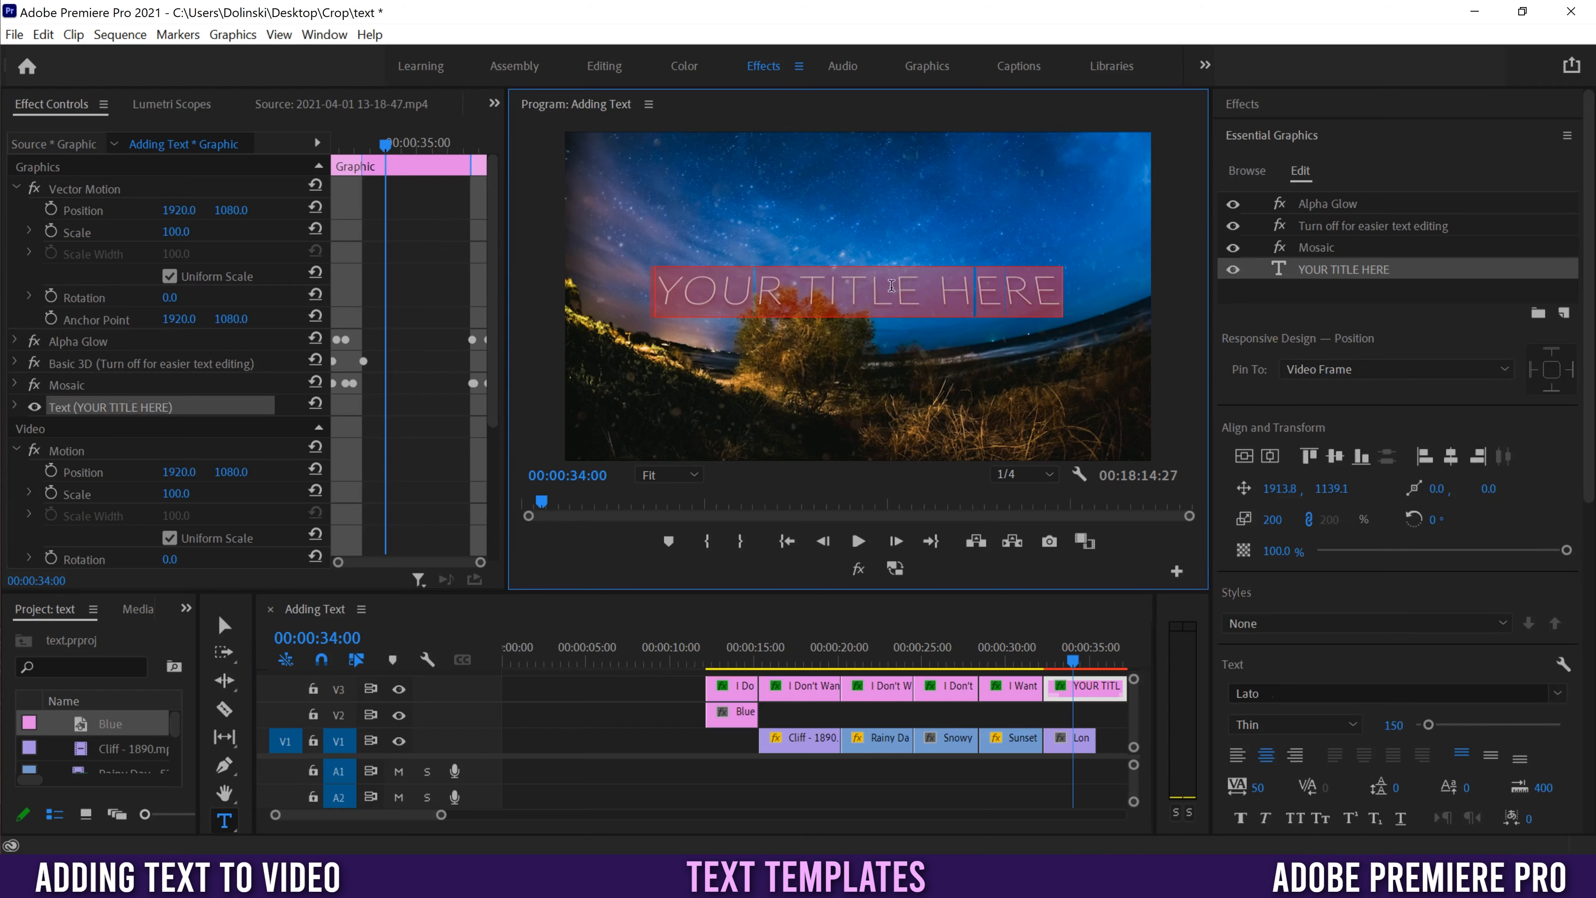
type("Best Title")
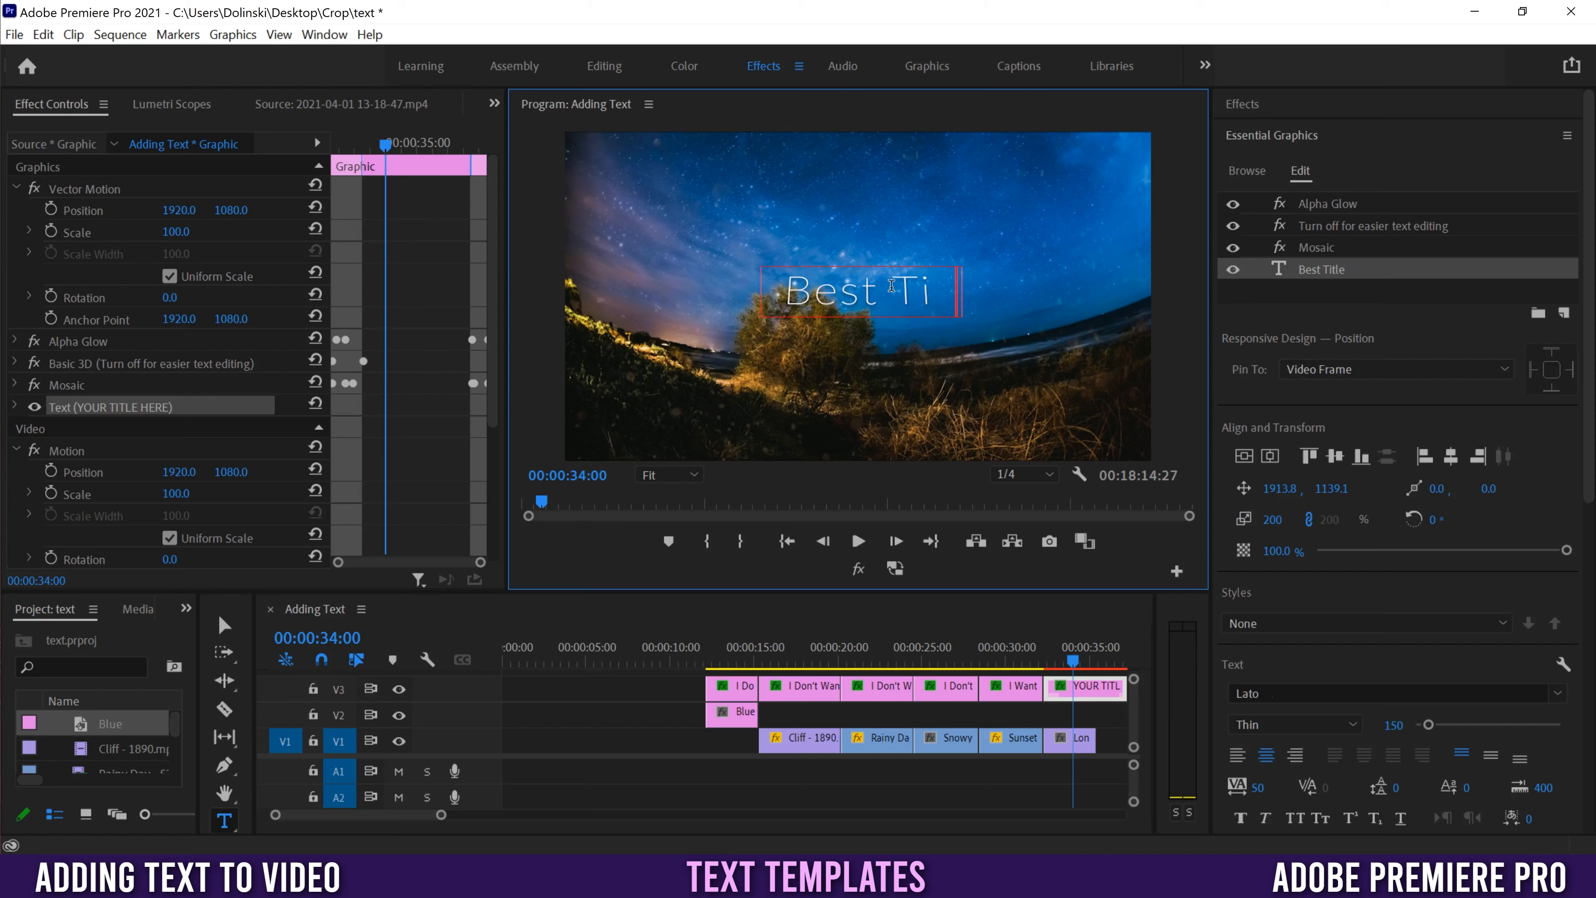
type(" Ever")
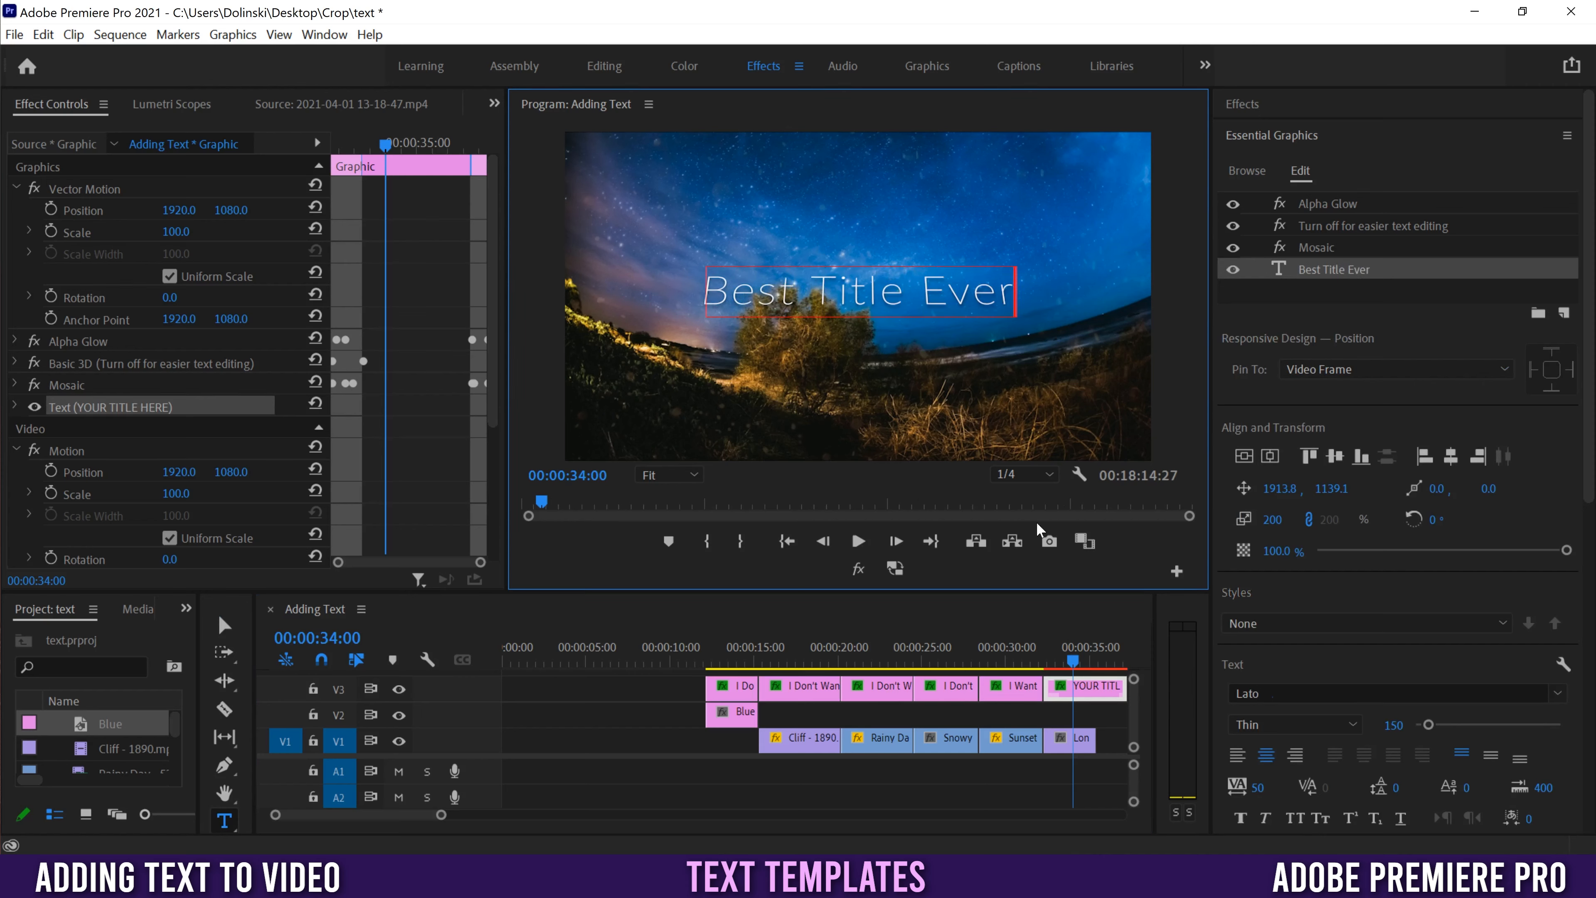
left_click(1043, 659)
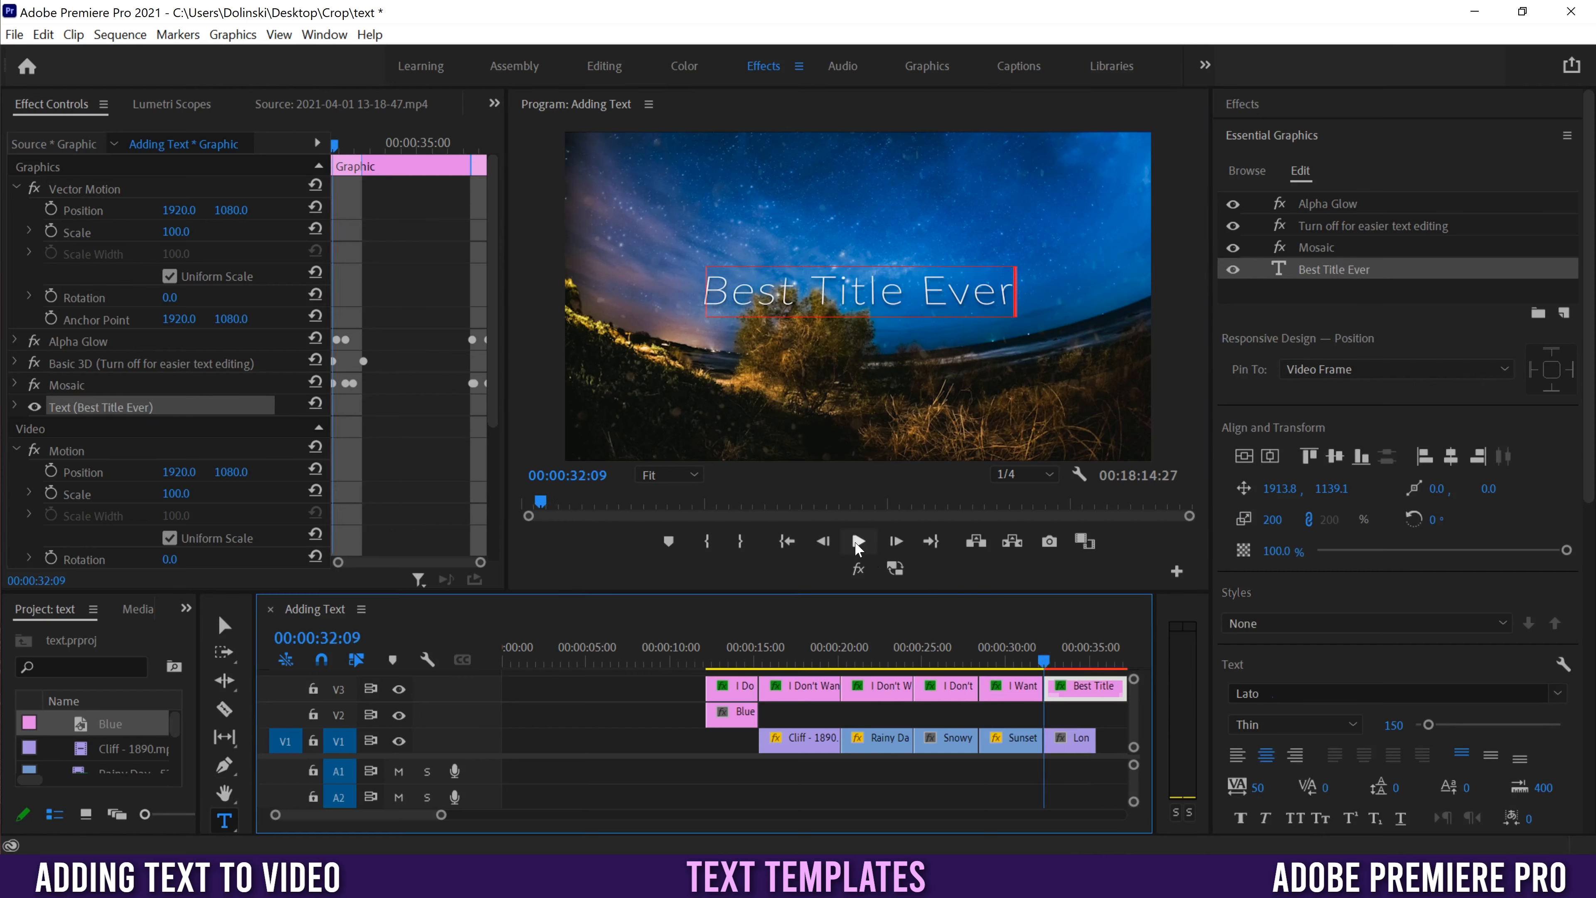
key("space")
- Find the saved "Worst" template and place it on V3 at about 5 seconds, then preview it
left_click(1245, 175)
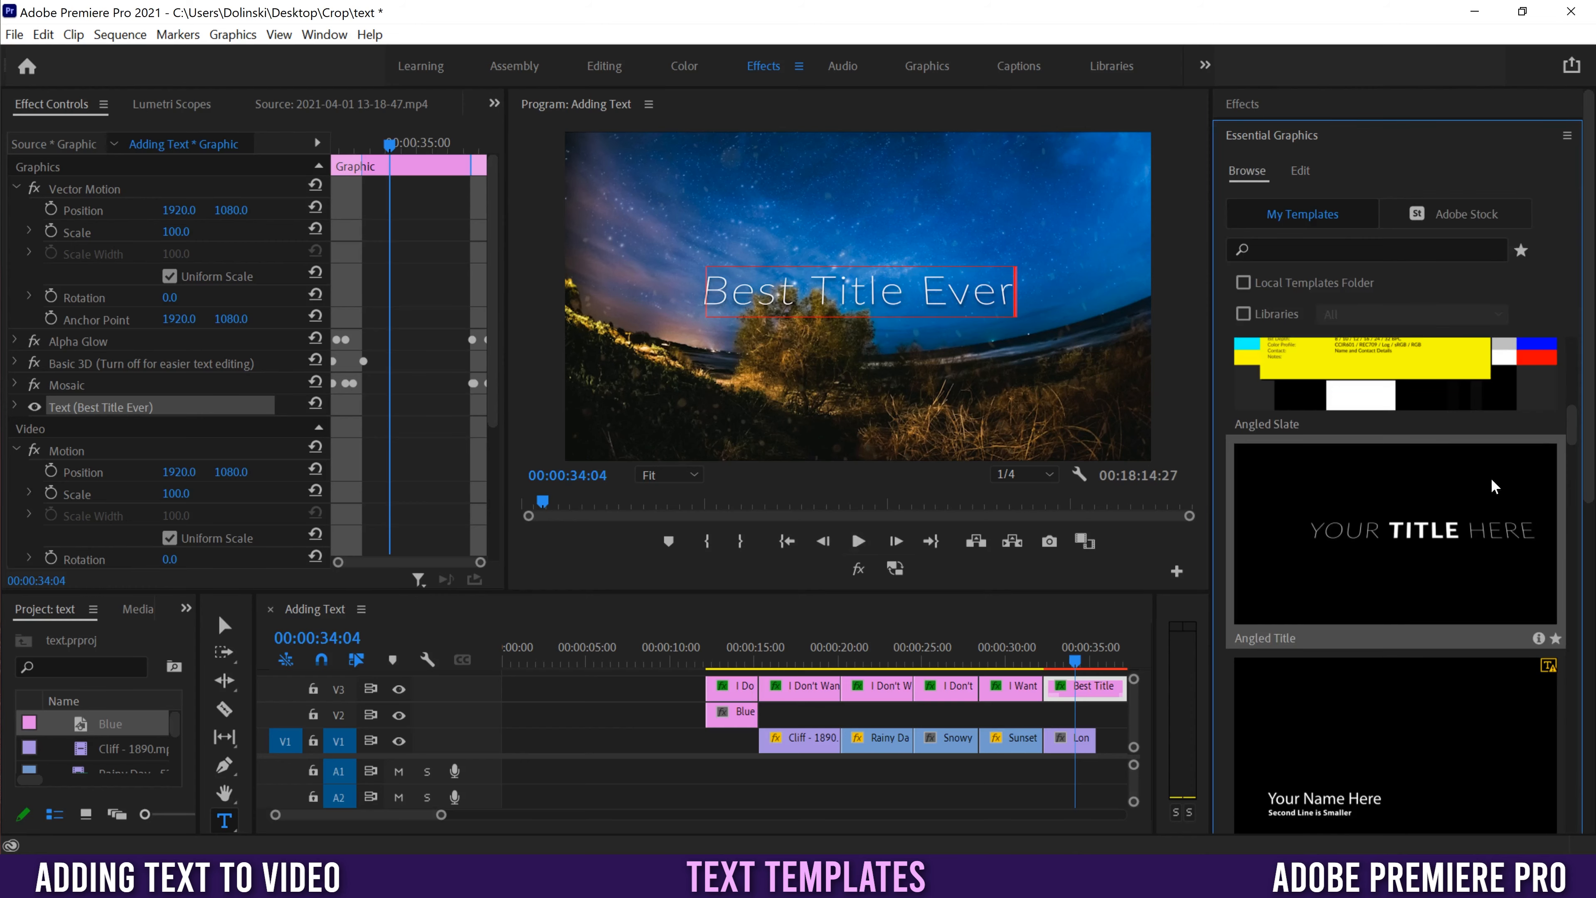
left_click(1574, 520)
left_click_drag(1571, 515, 1567, 880)
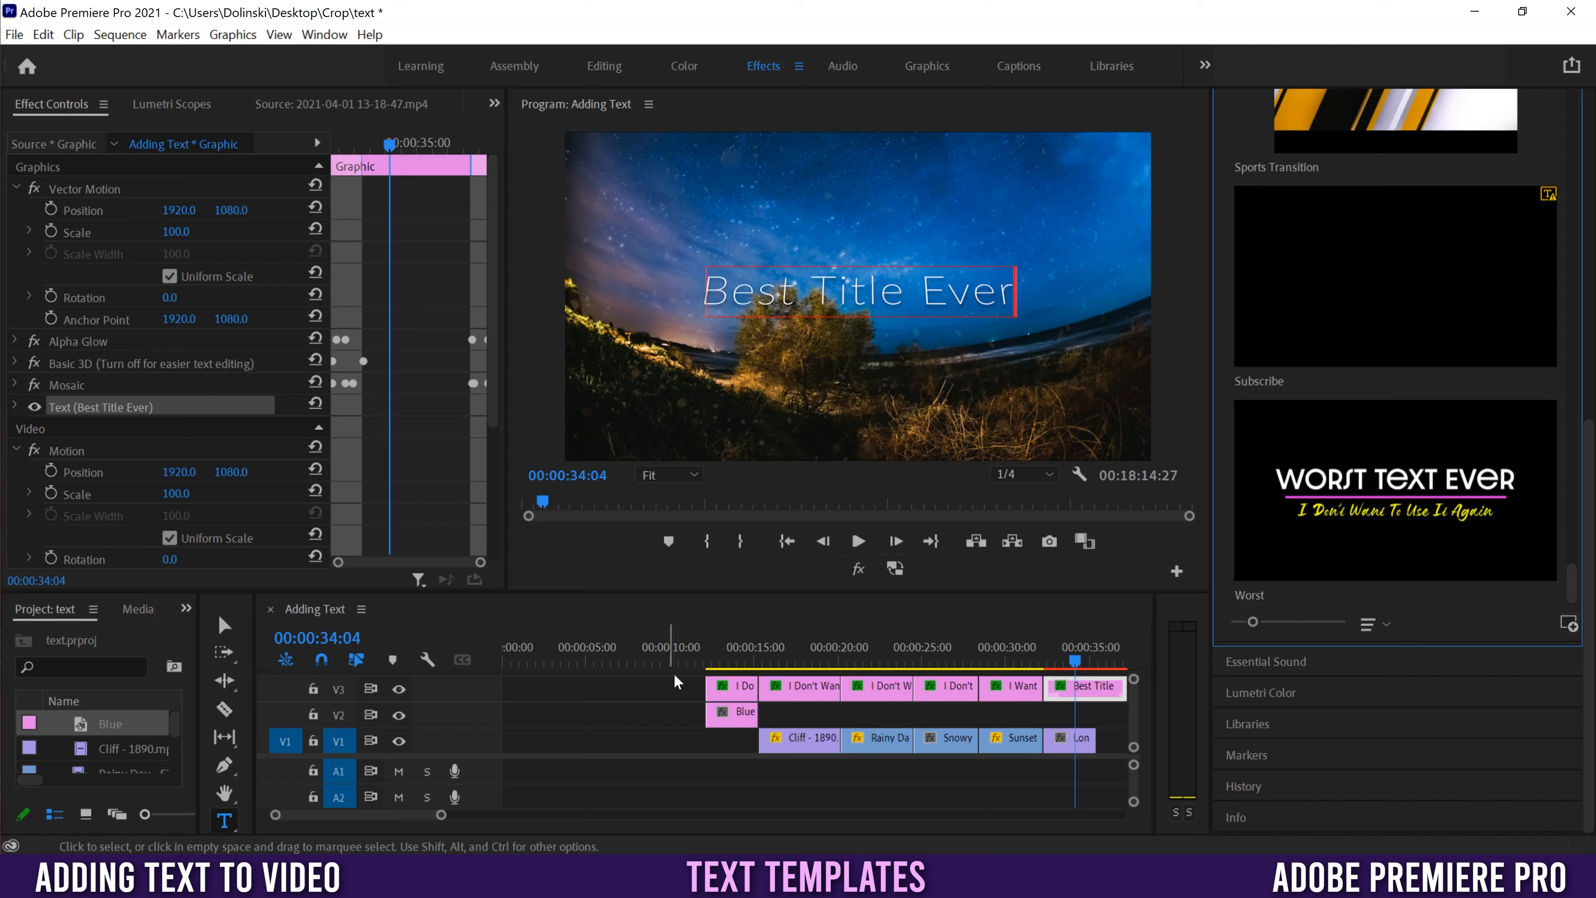
left_click(593, 648)
left_click_drag(1311, 484, 610, 660)
left_click(615, 658)
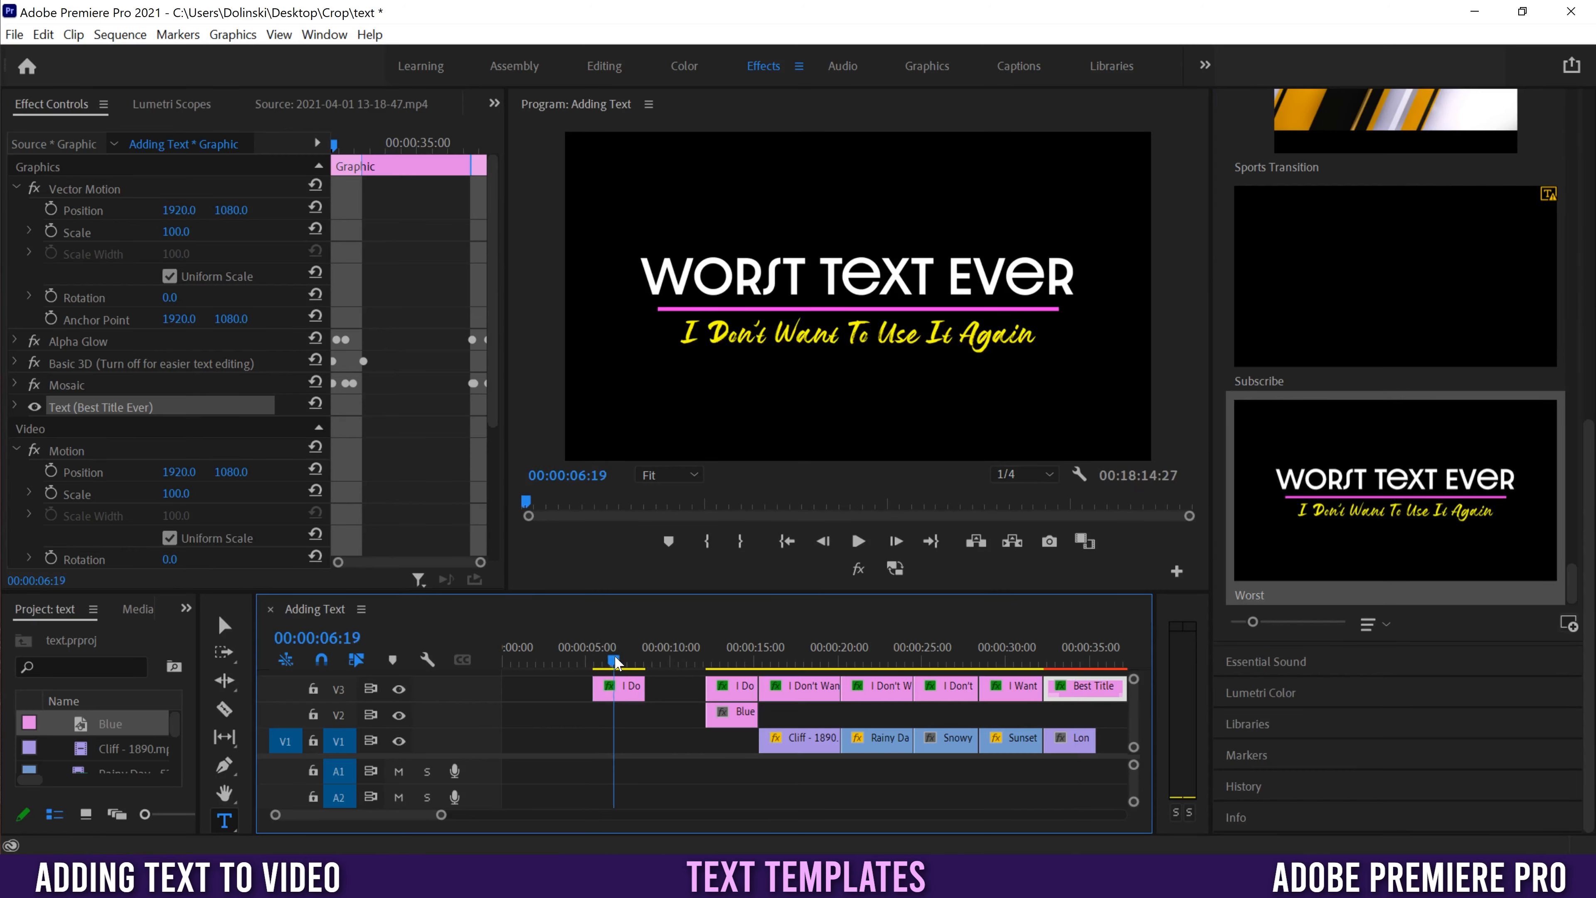